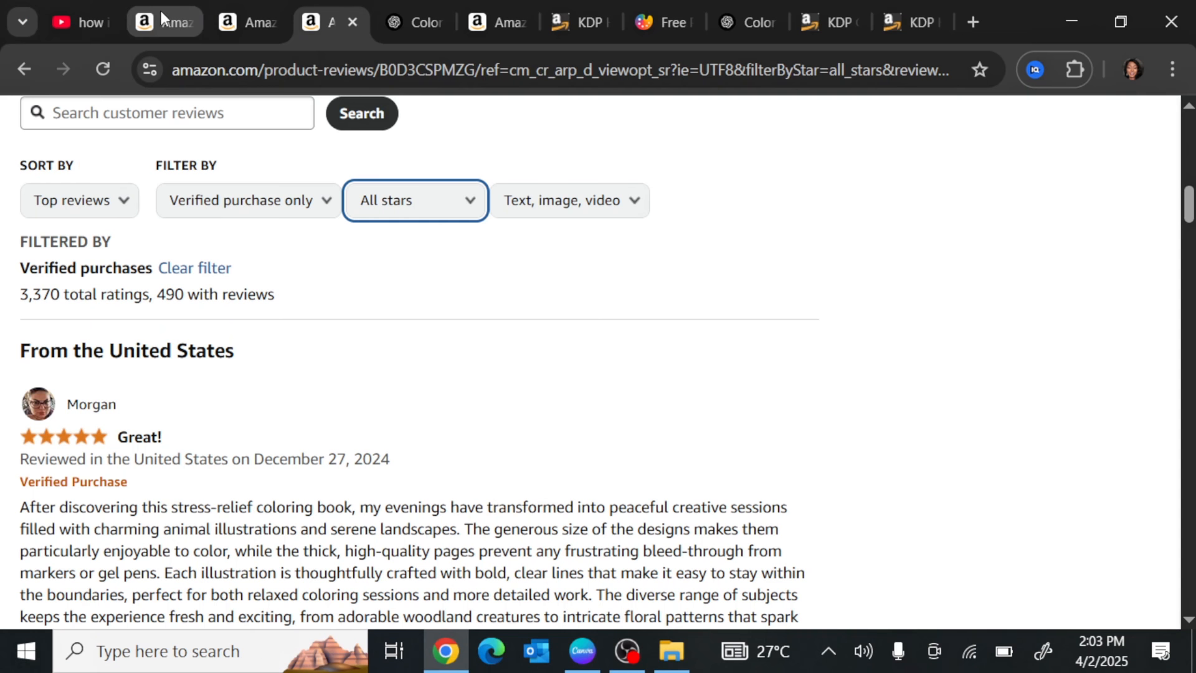
Review the Amazon product page of the Coco Wyo Stress Relief coloring book, including its title, rating and price
left_click(161, 13)
left_click(335, 23)
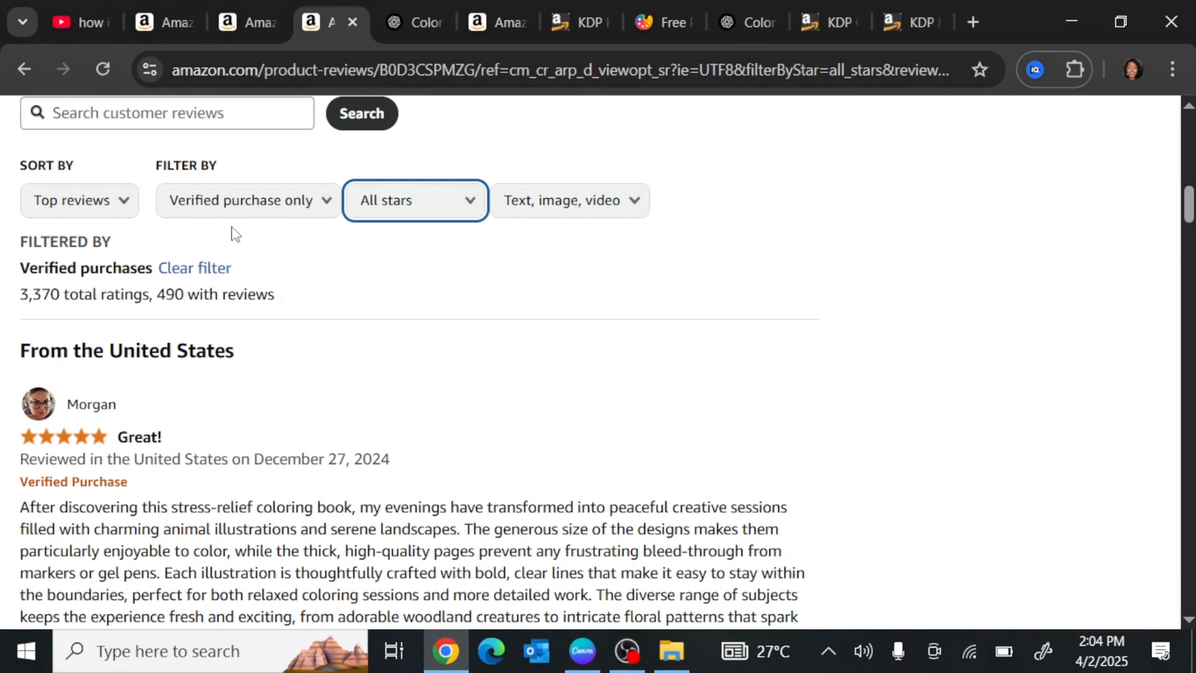
left_click(261, 22)
mouse_move(352, 386)
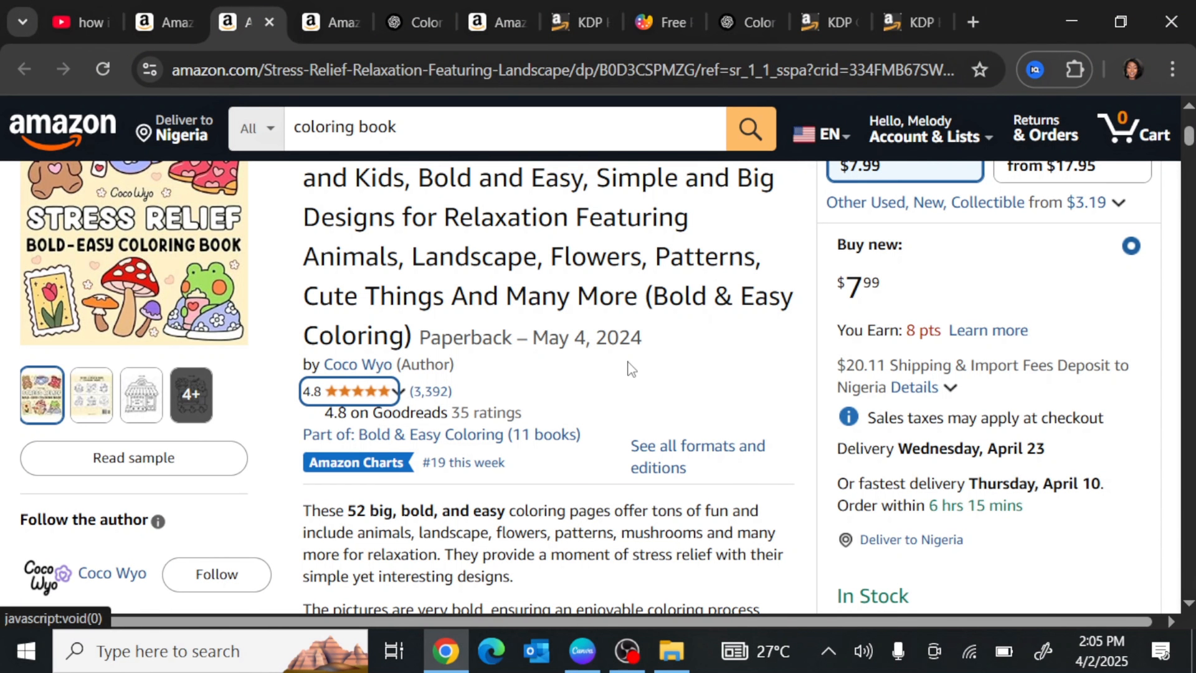
scroll(783, 395, "up", 5)
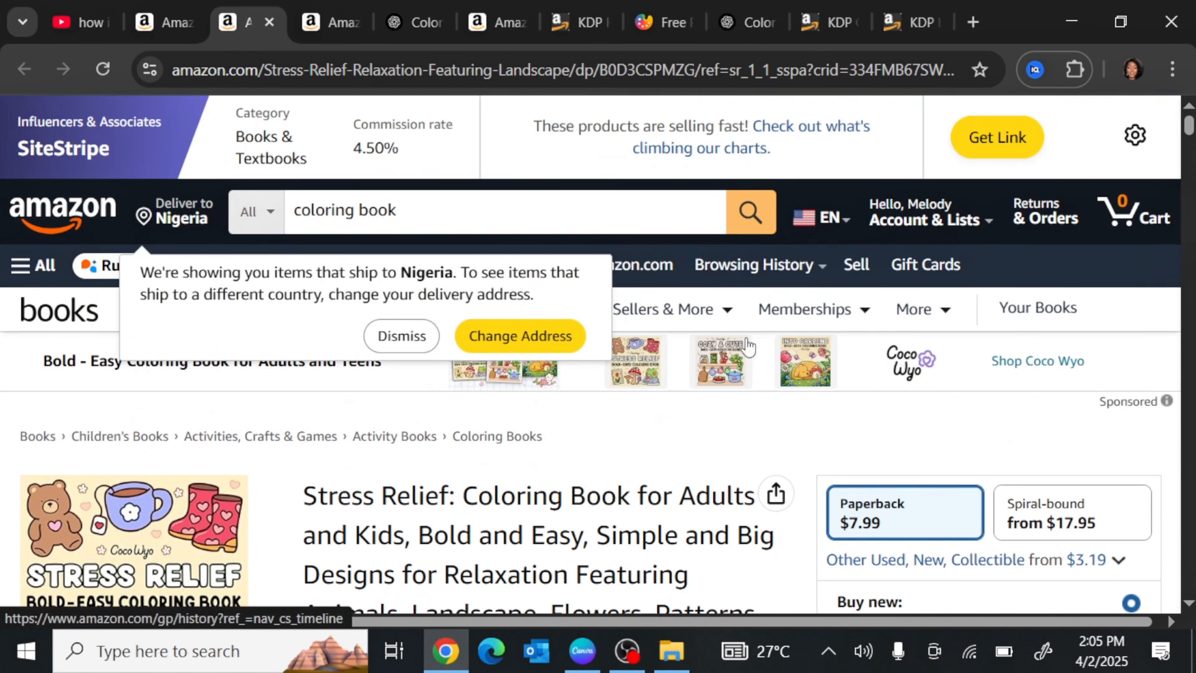
scroll(636, 387, "down", 2)
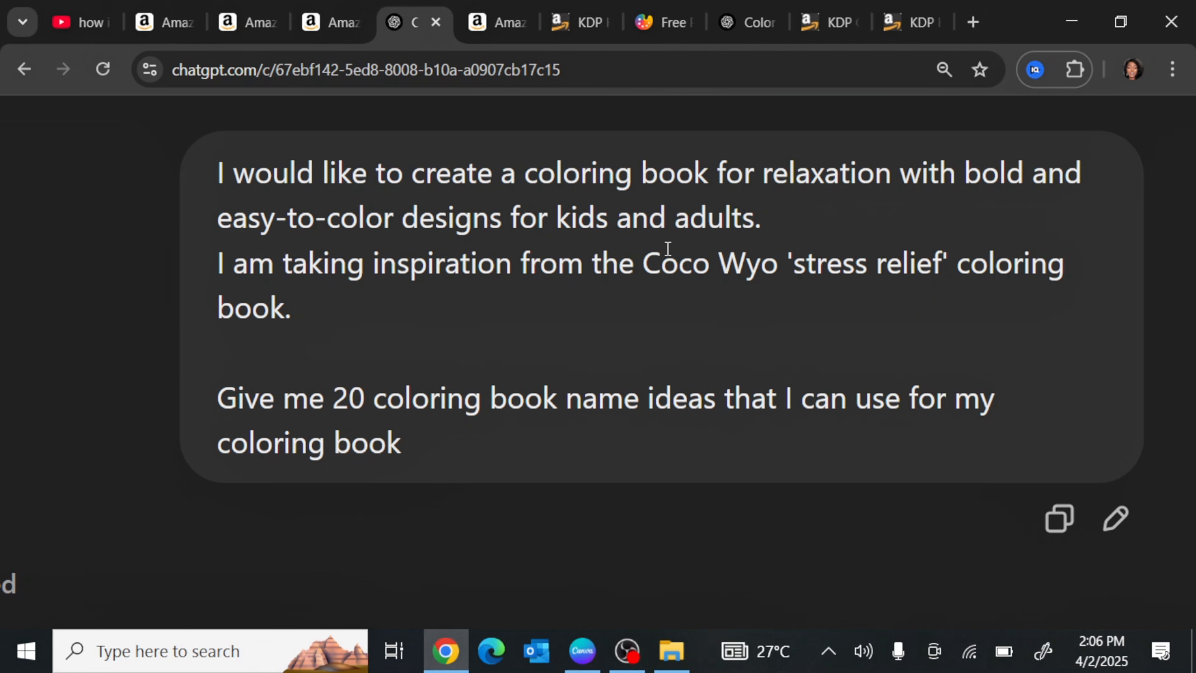
Read the ChatGPT prompt requesting 20 relaxation coloring book names and go through the suggested name ideas
scroll(618, 257, "down", 5)
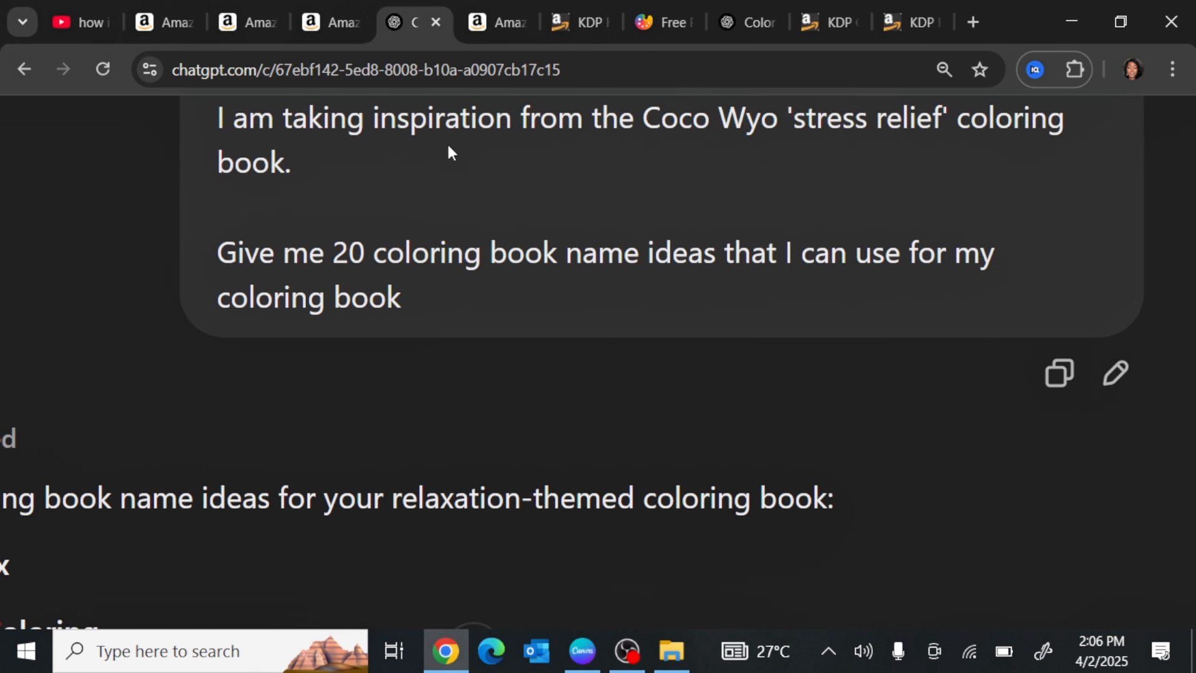
scroll(416, 202, "left", 5)
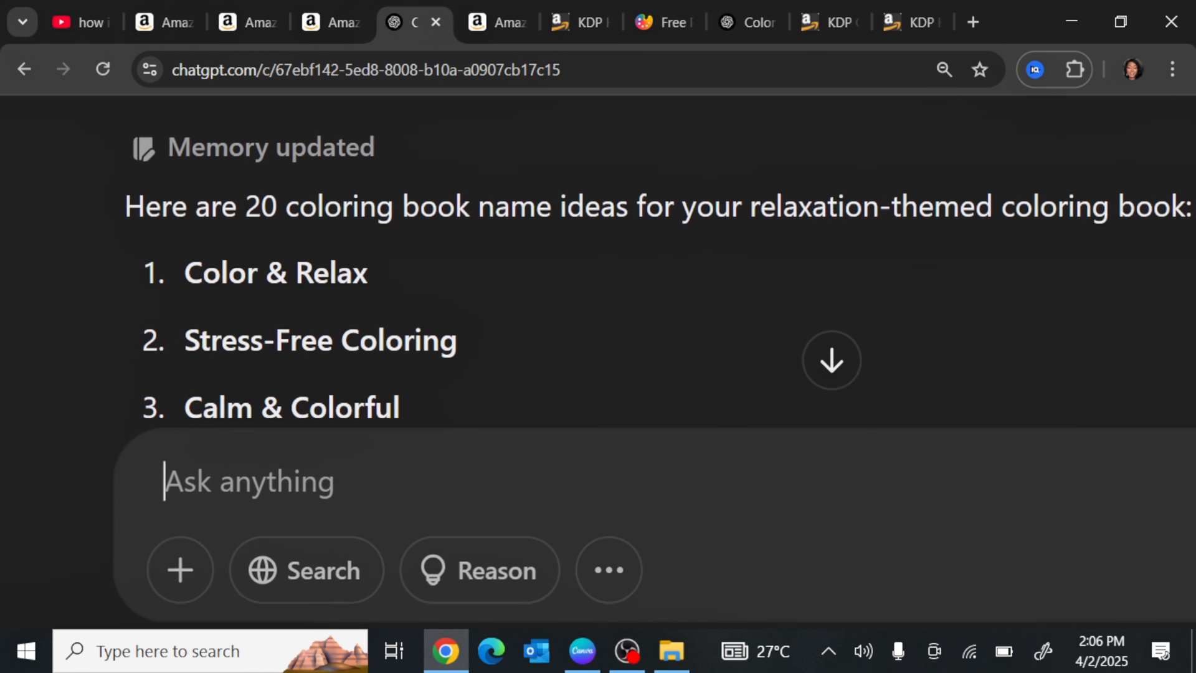
scroll(417, 202, "down", 2)
scroll(747, 280, "down", 10)
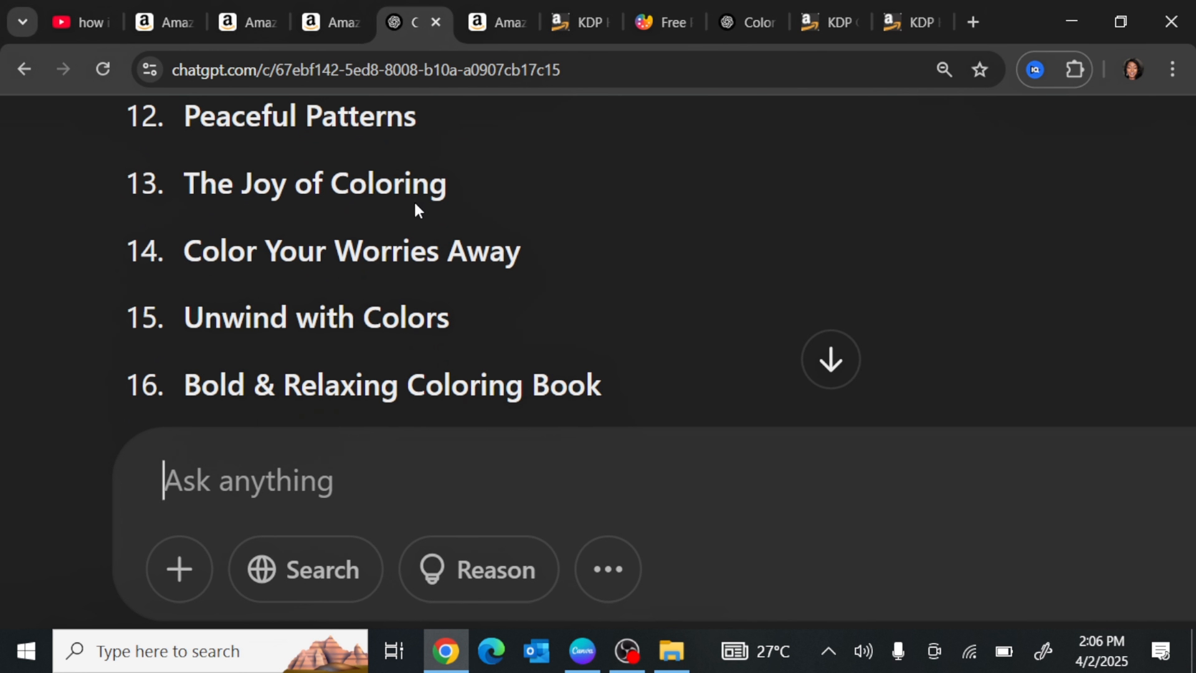
scroll(414, 205, "down", 3, "ctrl")
scroll(433, 269, "up", 6)
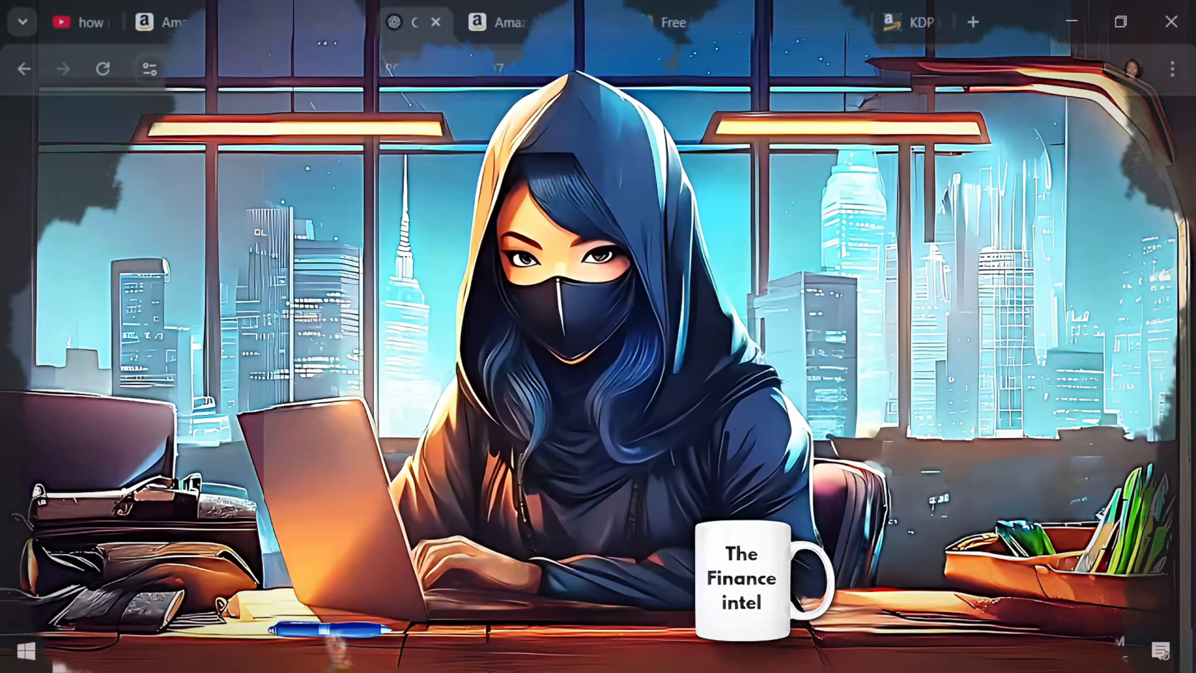
Check the Stress Relief book's product details on Amazon and open the KDP help topic "Set Trim Size, Bleed, and Margins"
left_click(487, 12)
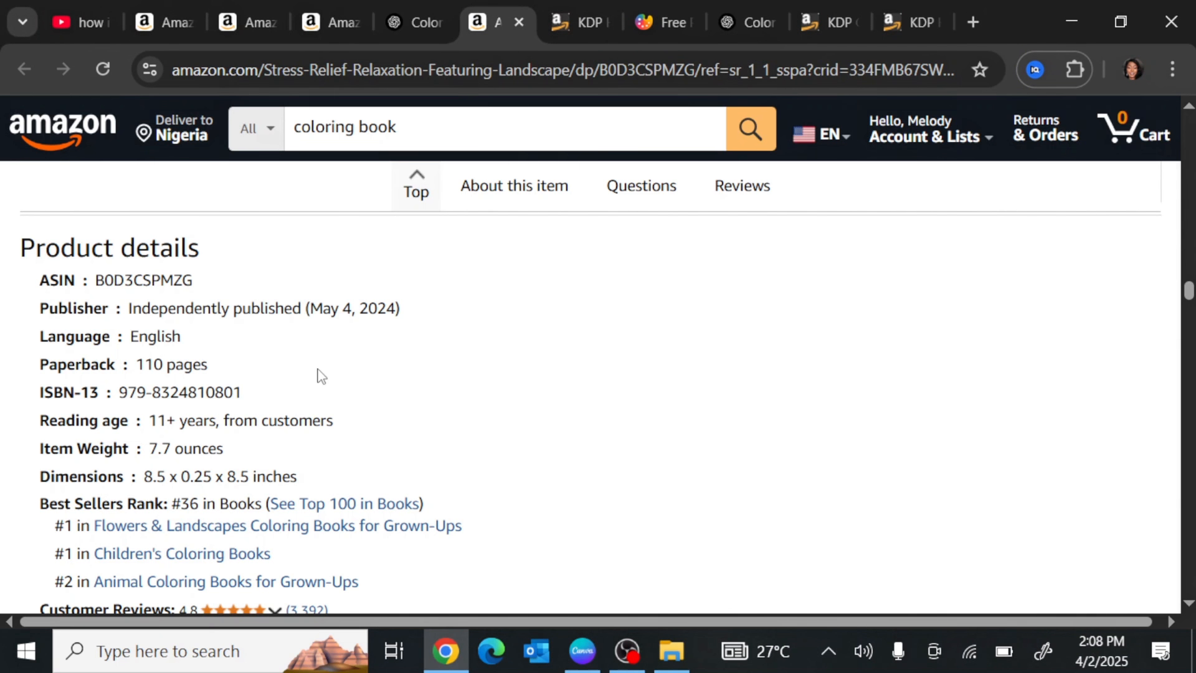
key("ctrl+Tab")
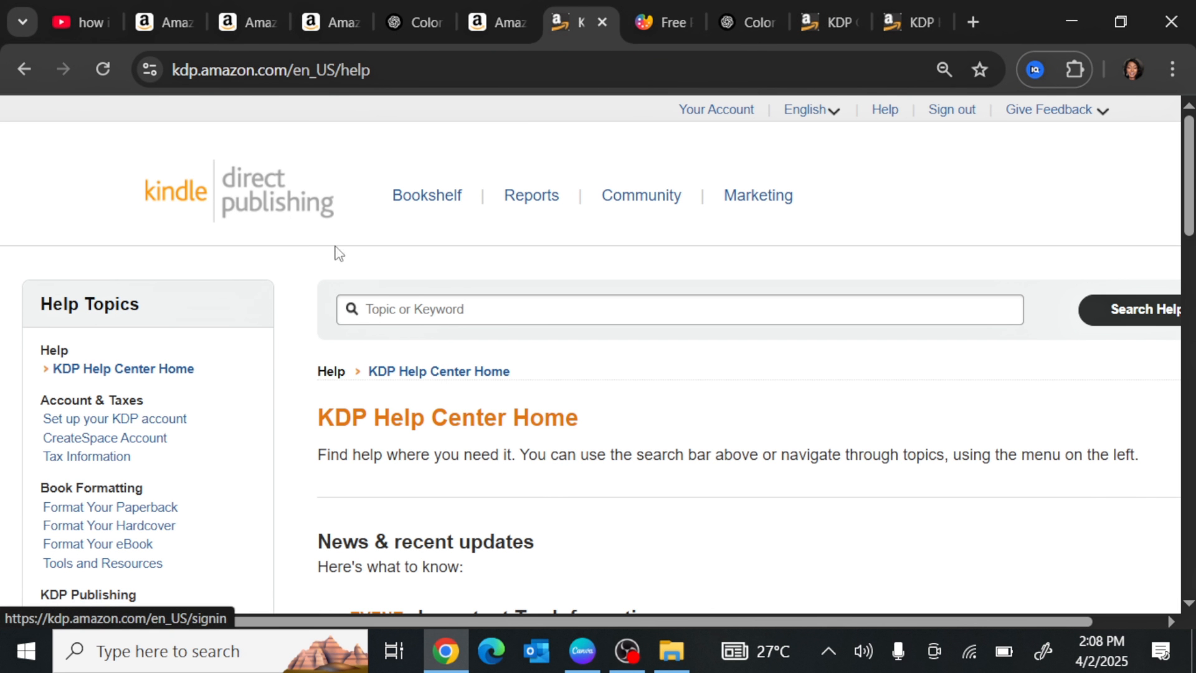
scroll(614, 383, "down", 2)
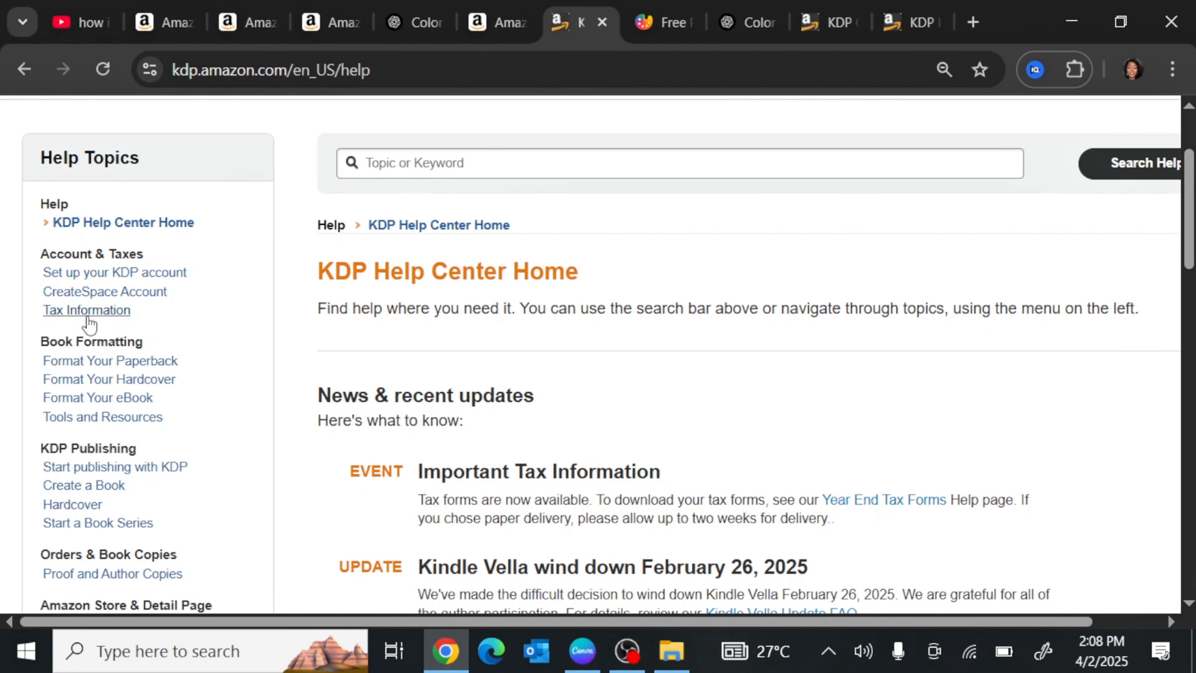
left_click(110, 366)
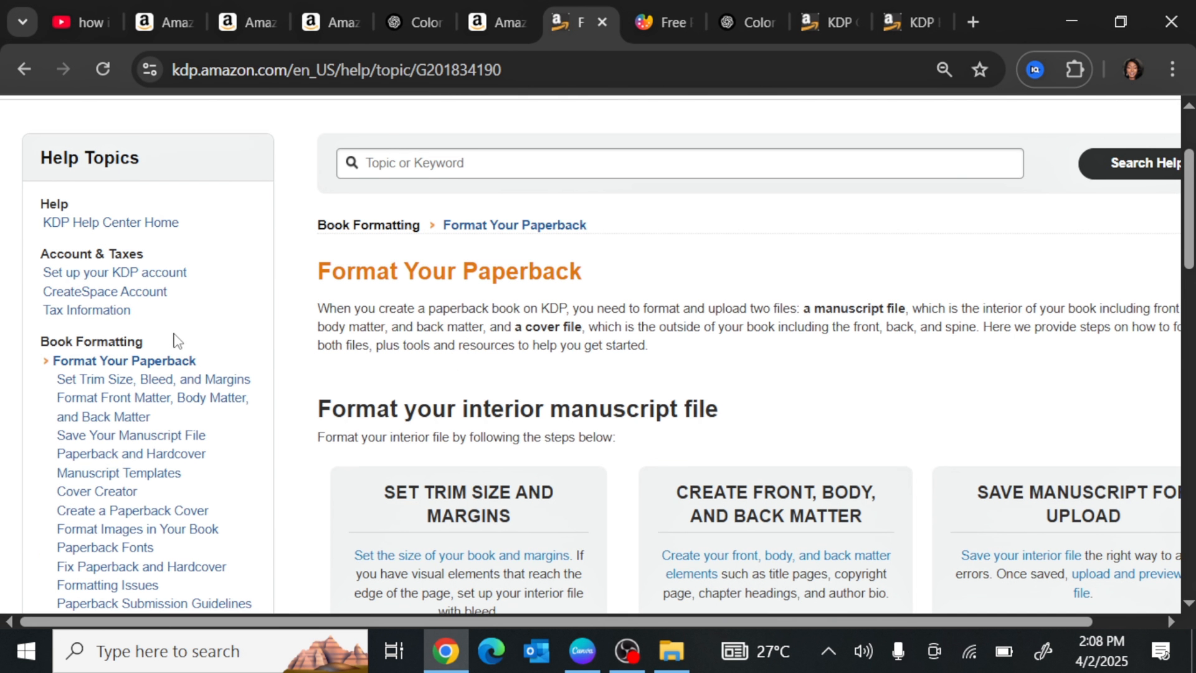
left_click(111, 386)
Read the key term definitions of trim size, bleed and margins in the KDP help topic
scroll(430, 377, "down", 5)
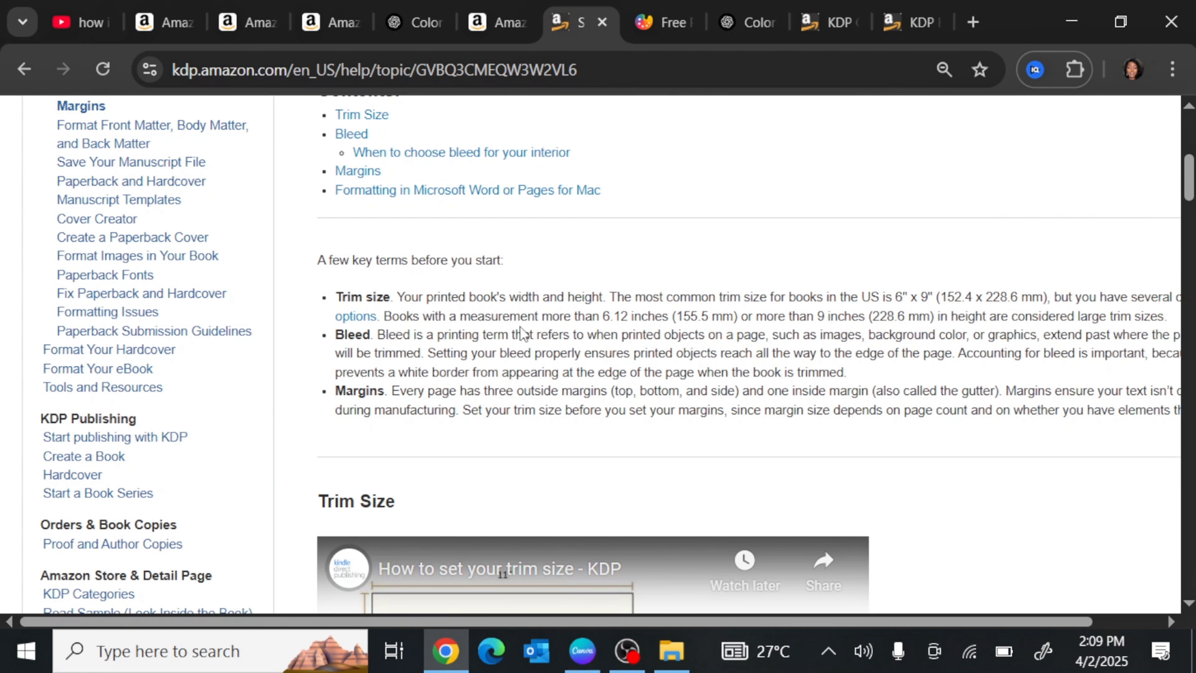
scroll(523, 335, "up", 2)
scroll(523, 335, "right", 2)
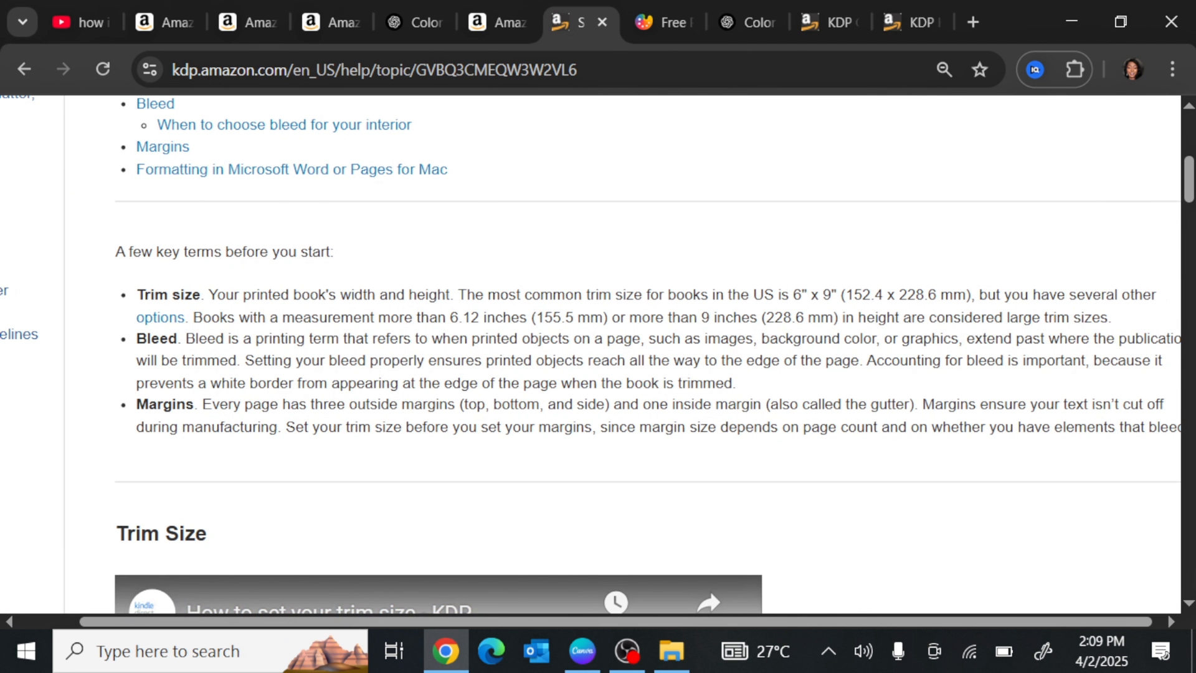
scroll(656, 341, "down", 3)
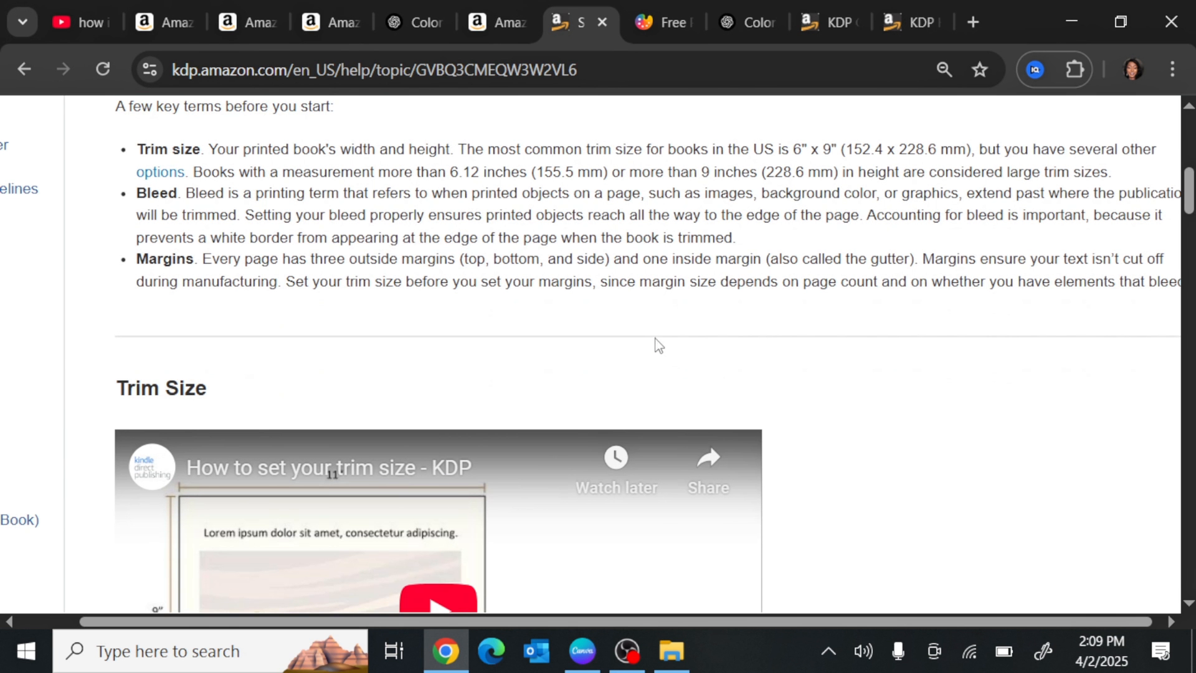
Expand the kdp.amazon.com trim size specifications and examine the paperback and large trim sizes with their page count limits
scroll(659, 339, "down", 10)
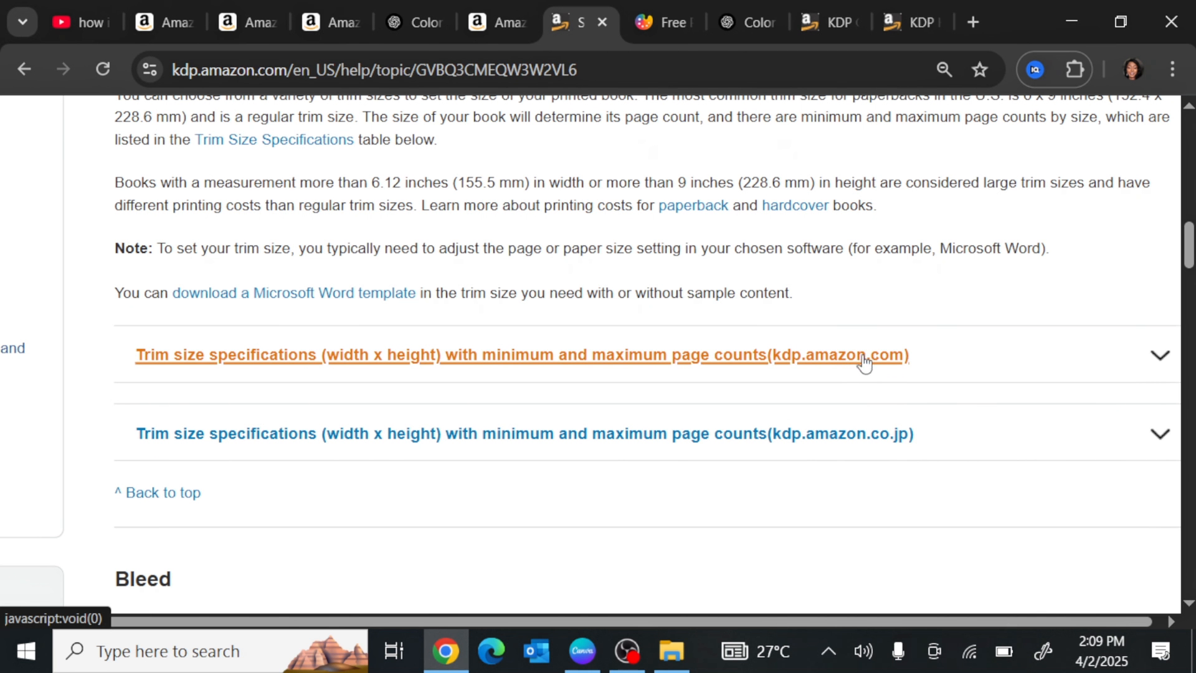
left_click(999, 368)
scroll(542, 250, "down", 2)
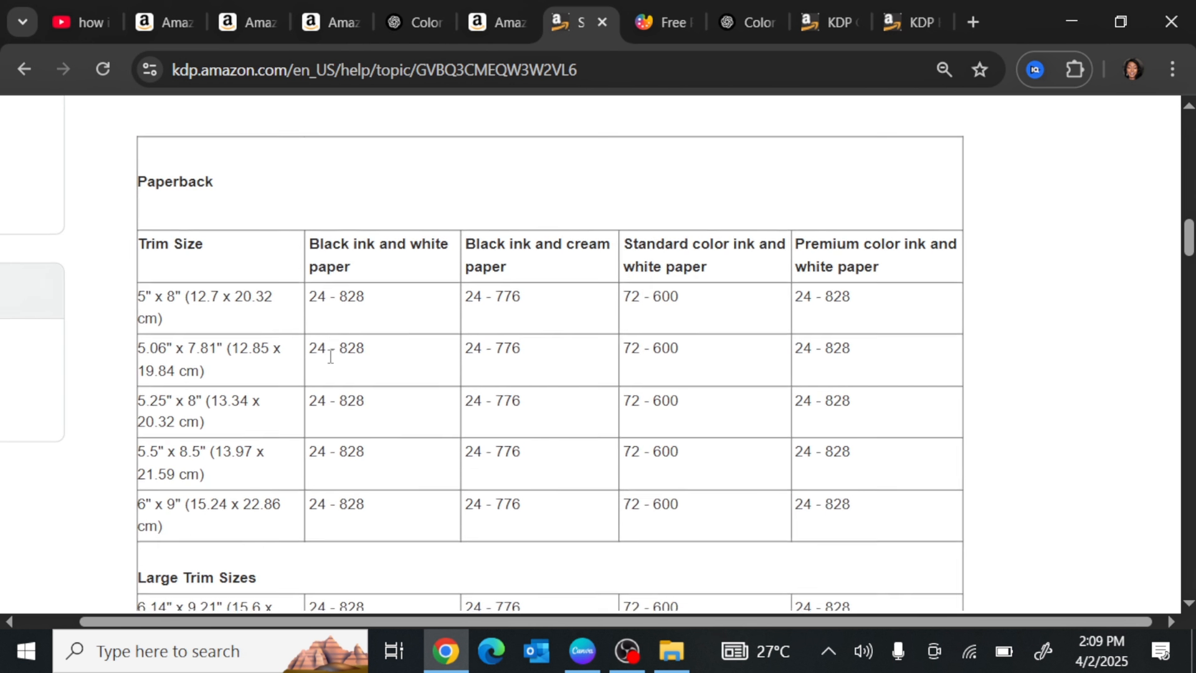
scroll(333, 340, "down", 10)
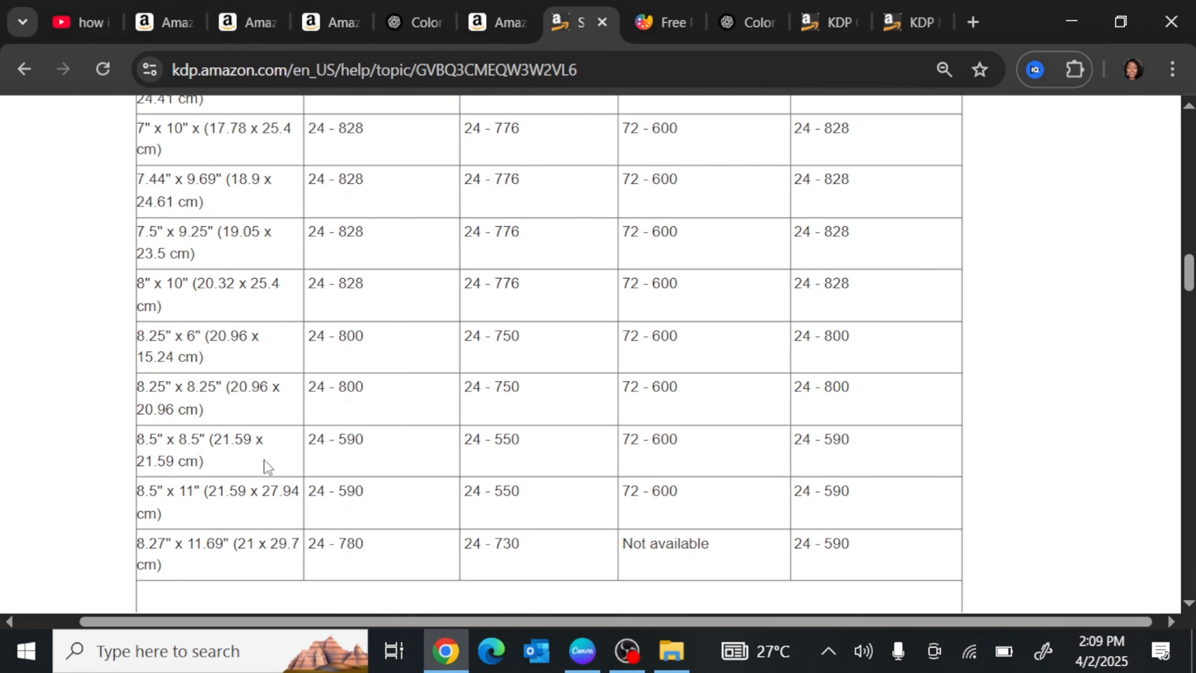
scroll(403, 419, "up", 5)
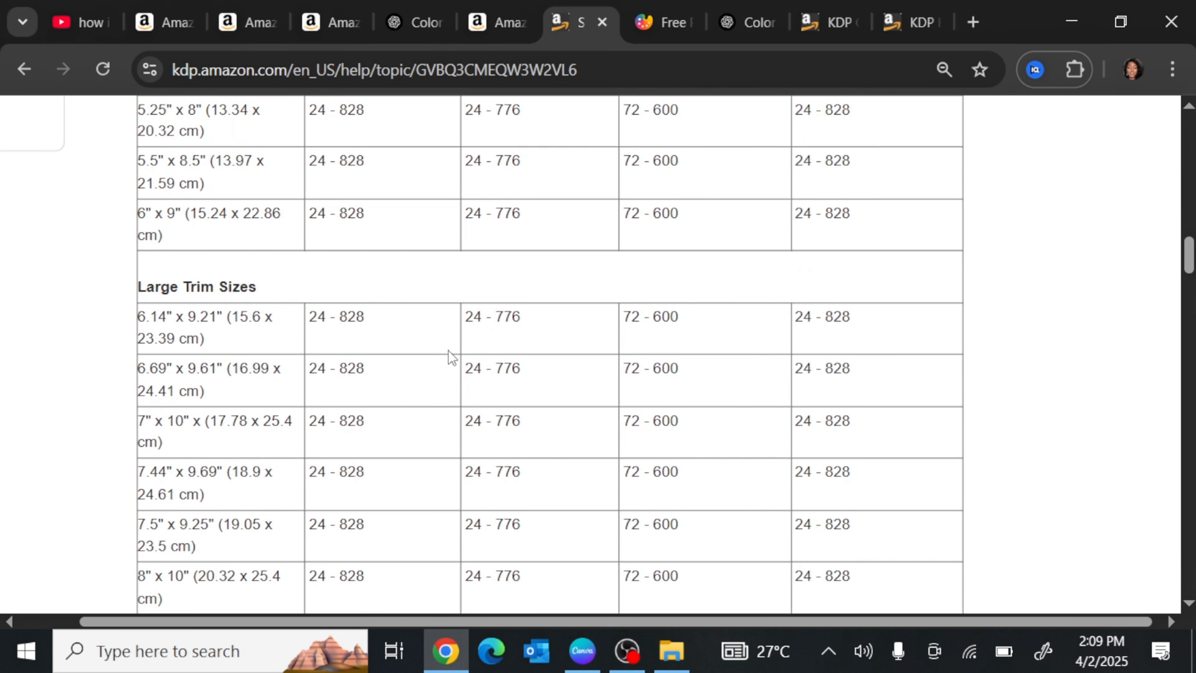
scroll(444, 372, "down", 3)
scroll(334, 320, "up", 3)
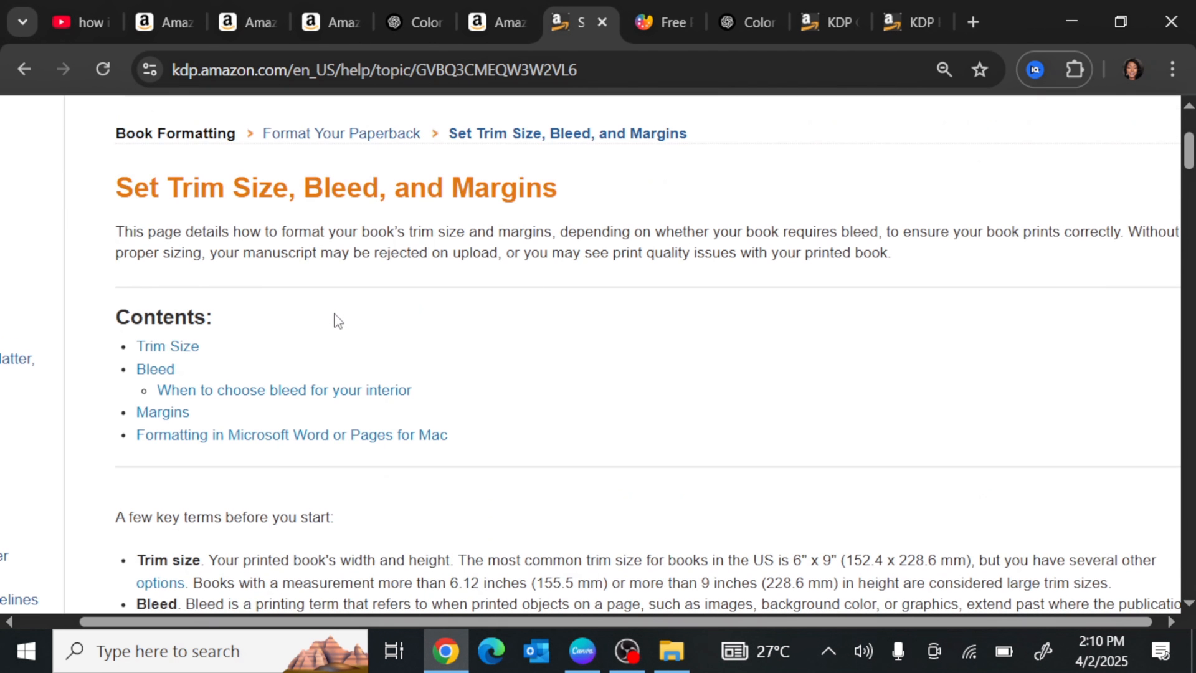
Read the bleed explanation and compare the book interior examples with and without bleed
scroll(334, 320, "down", 2)
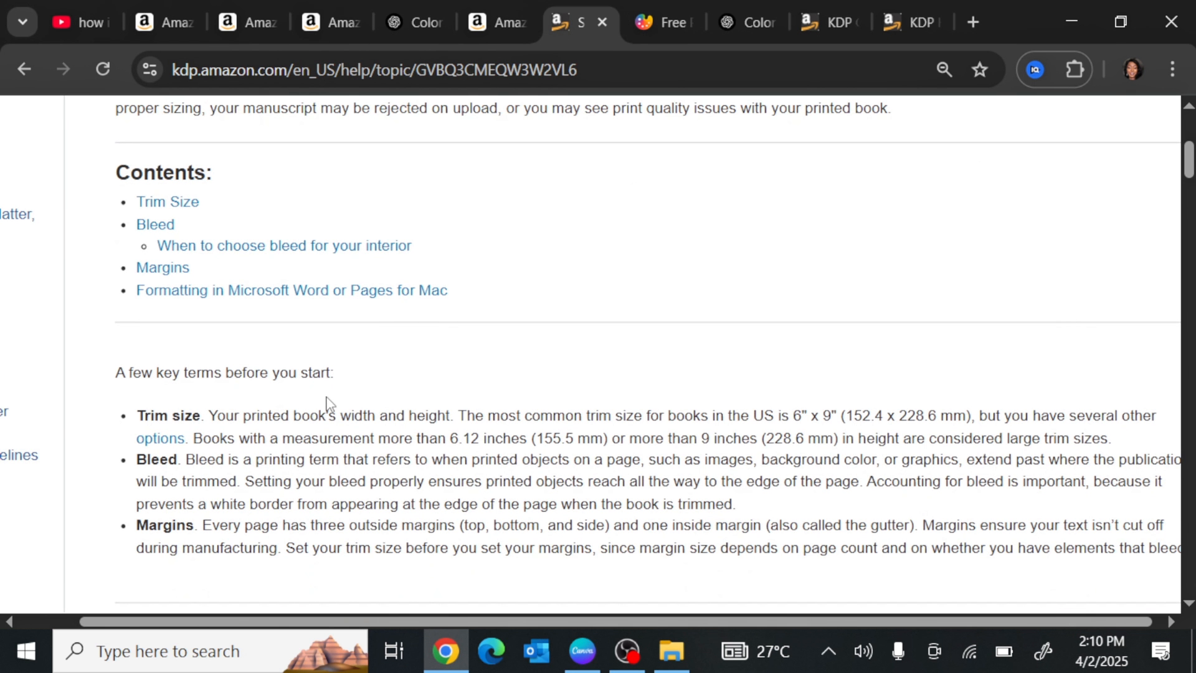
scroll(305, 436, "down", 2)
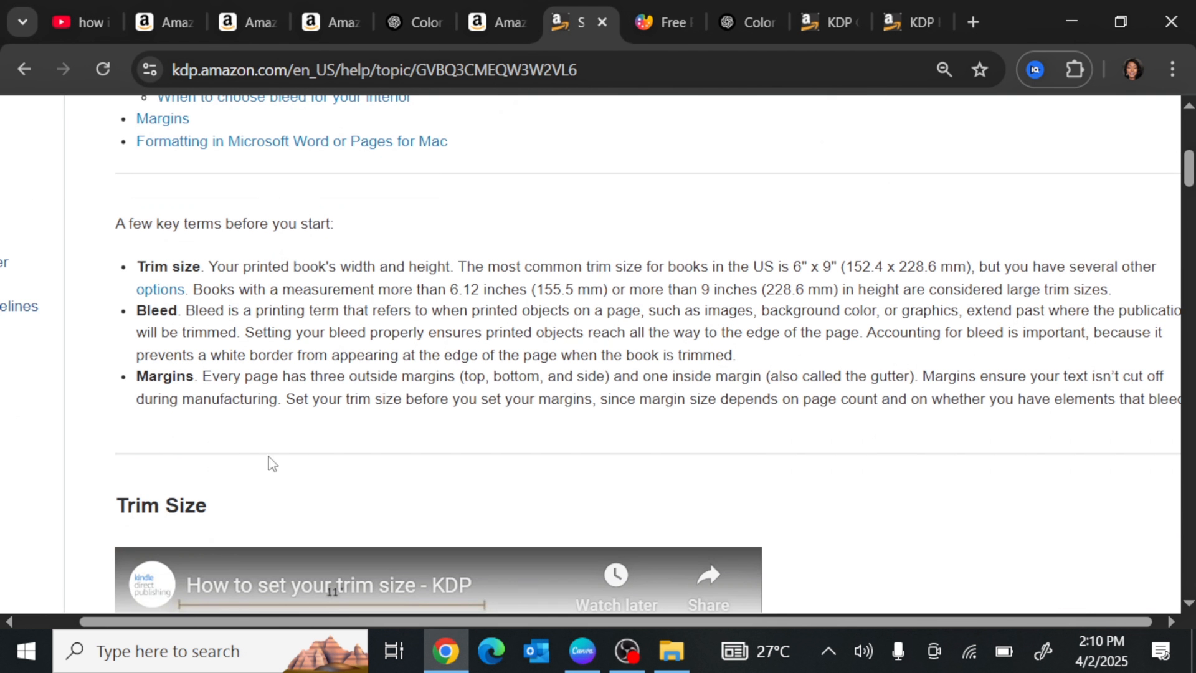
left_click_drag(346, 311, 461, 293)
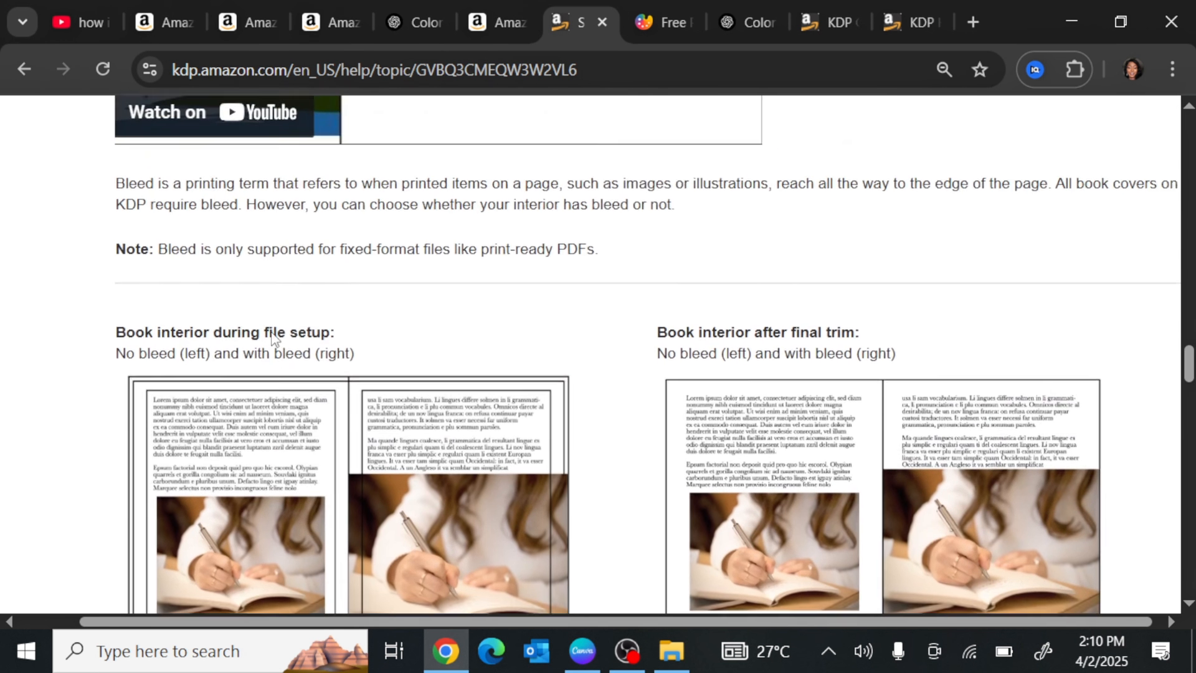
scroll(277, 341, "up", 1)
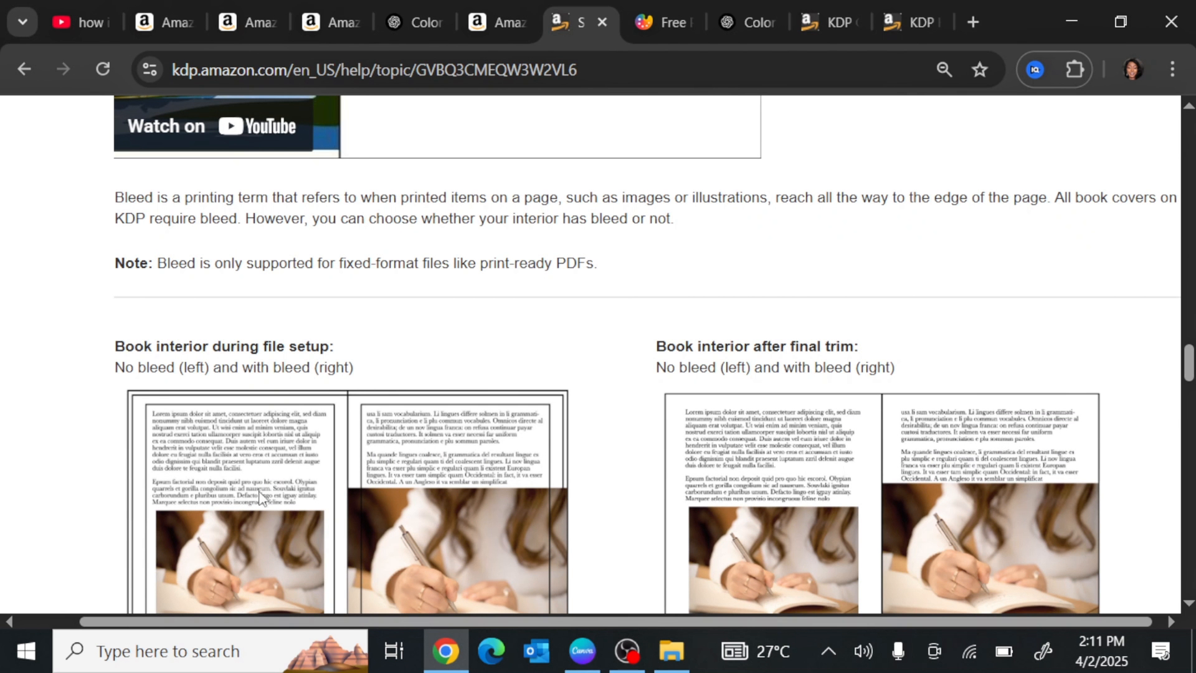
scroll(511, 440, "down", 2)
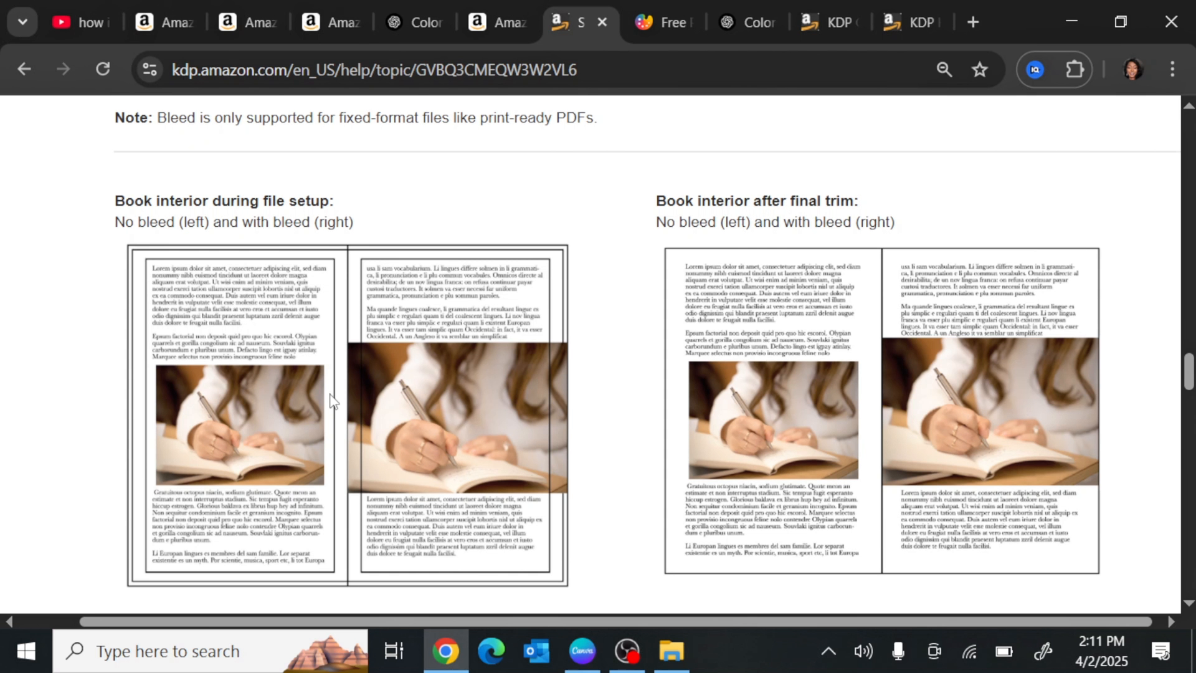
scroll(364, 381, "down", 1)
scroll(364, 380, "right", 1)
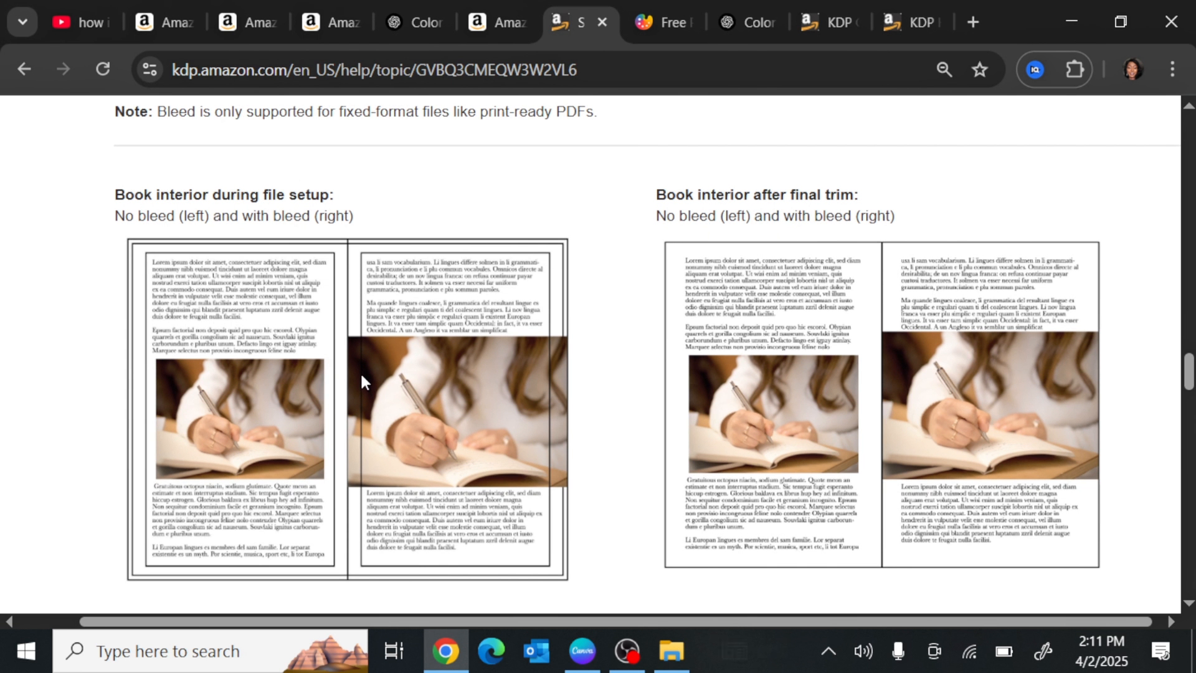
scroll(362, 375, "down", 1)
scroll(252, 387, "down", 5)
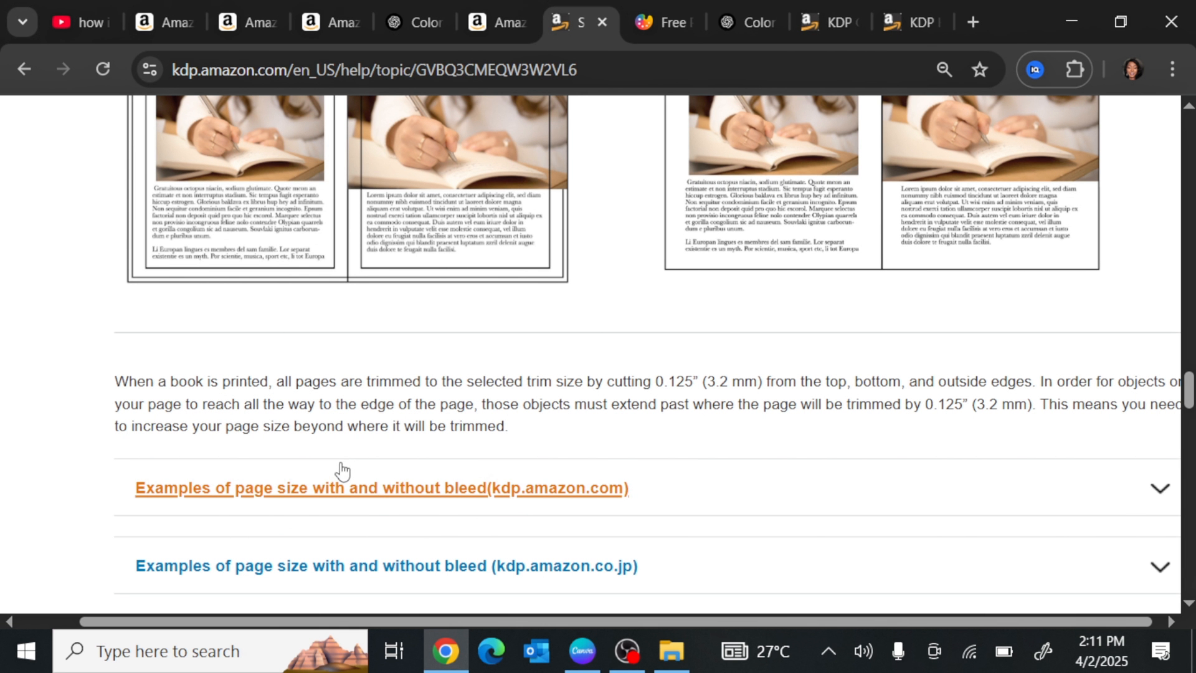
Expand the kdp.amazon.com page size examples and compare the sizes with and without bleed, down to the 8.5" x 8.5" row
left_click(1041, 494)
scroll(507, 401, "down", 3)
scroll(298, 405, "down", 5)
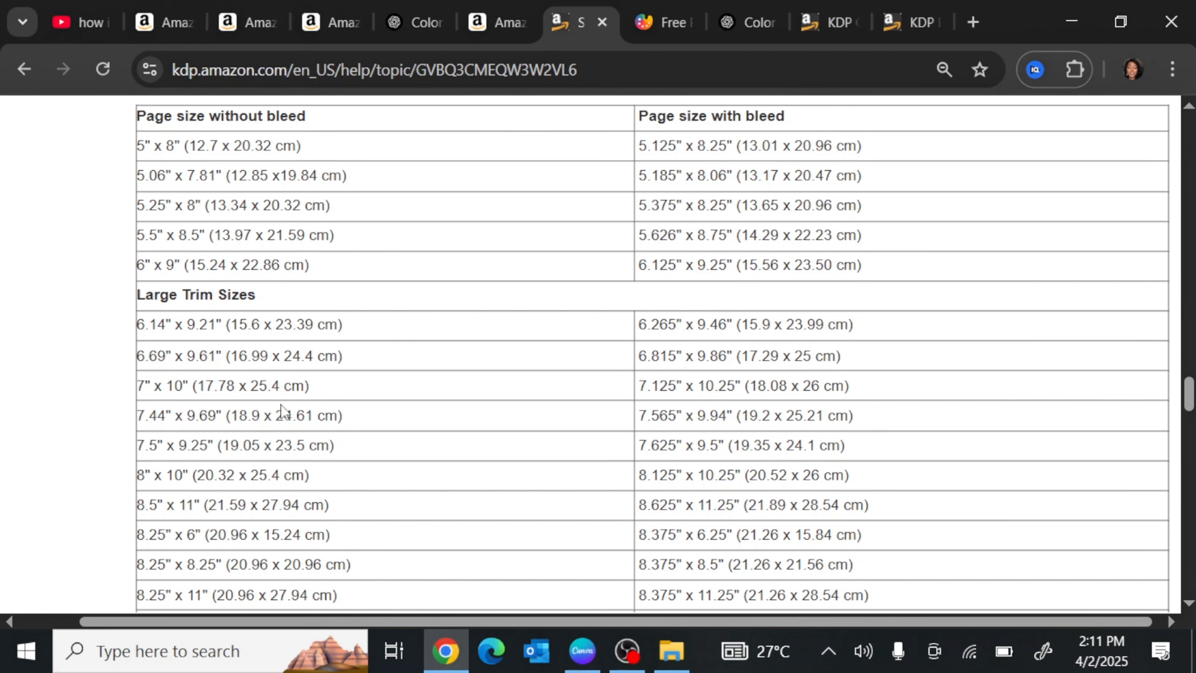
scroll(281, 409, "down", 5)
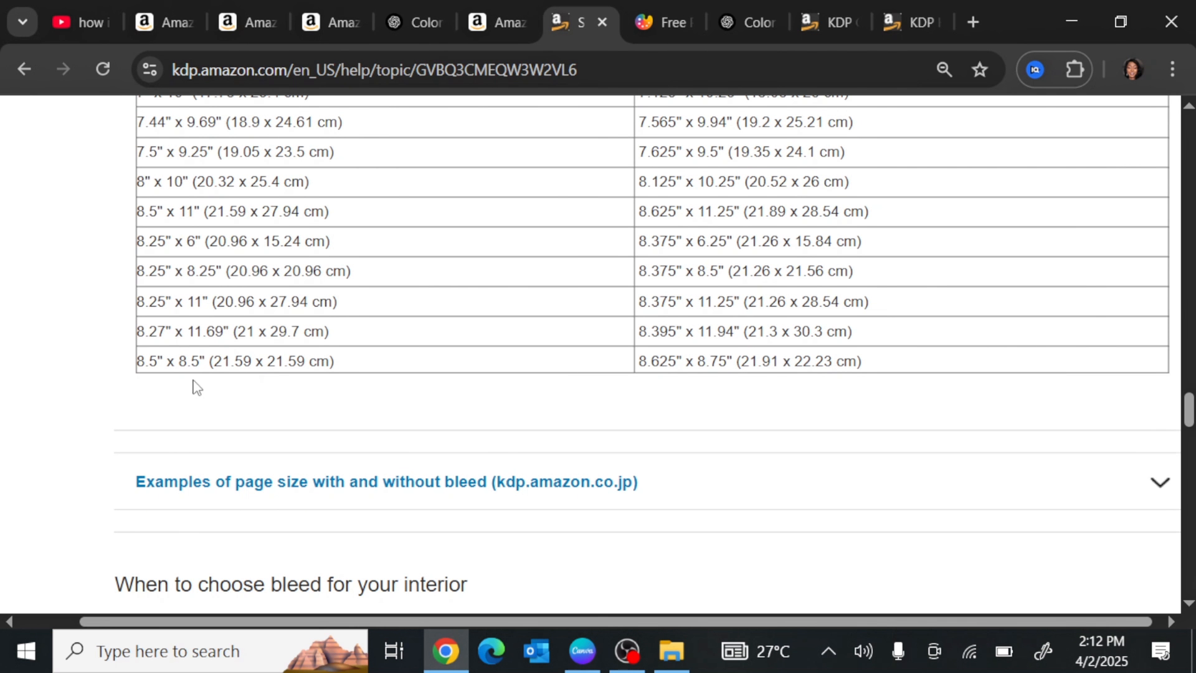
scroll(218, 374, "up", 12)
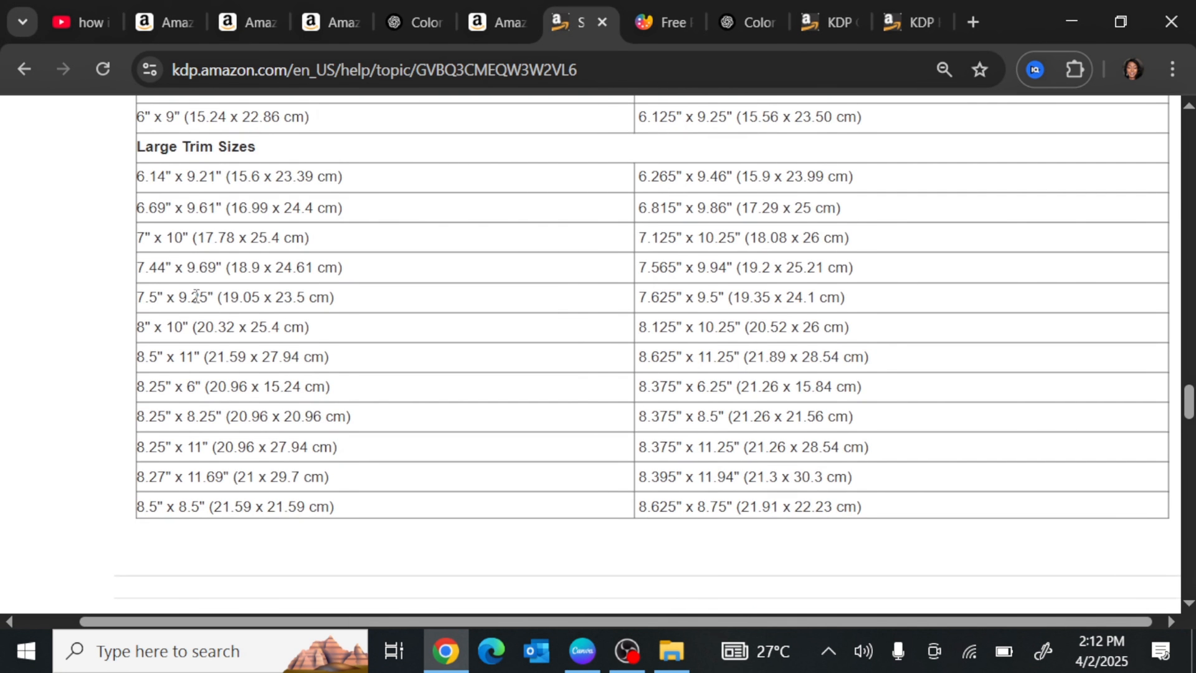
scroll(212, 373, "down", 2)
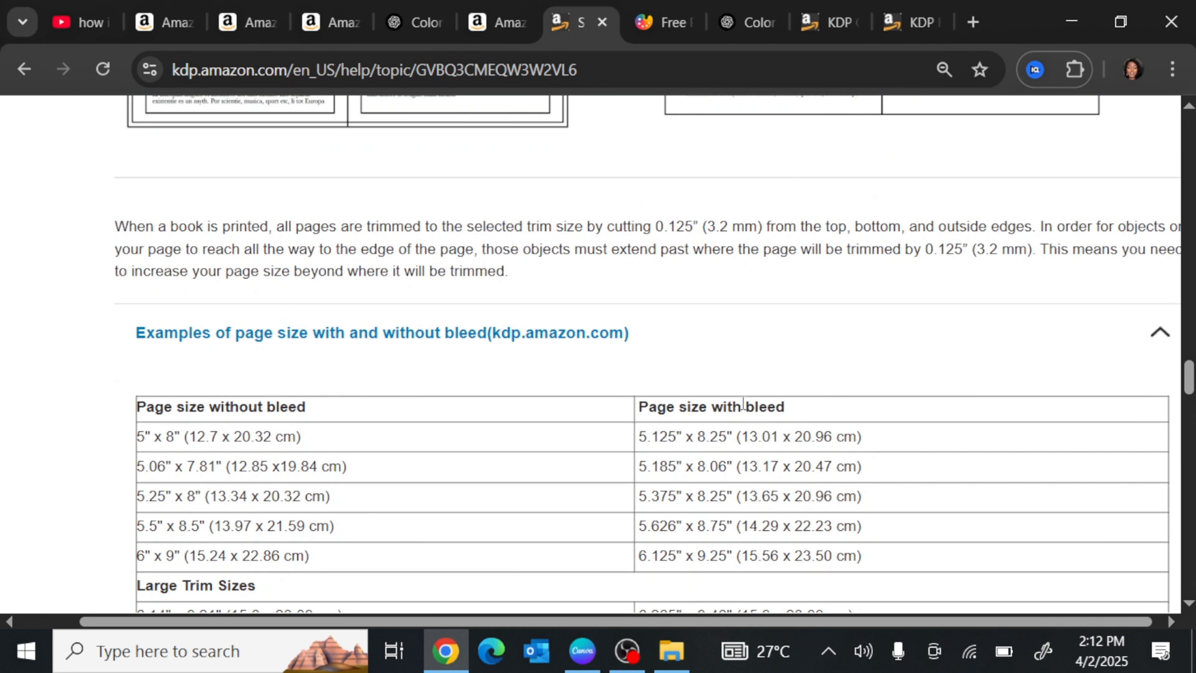
scroll(742, 404, "down", 8)
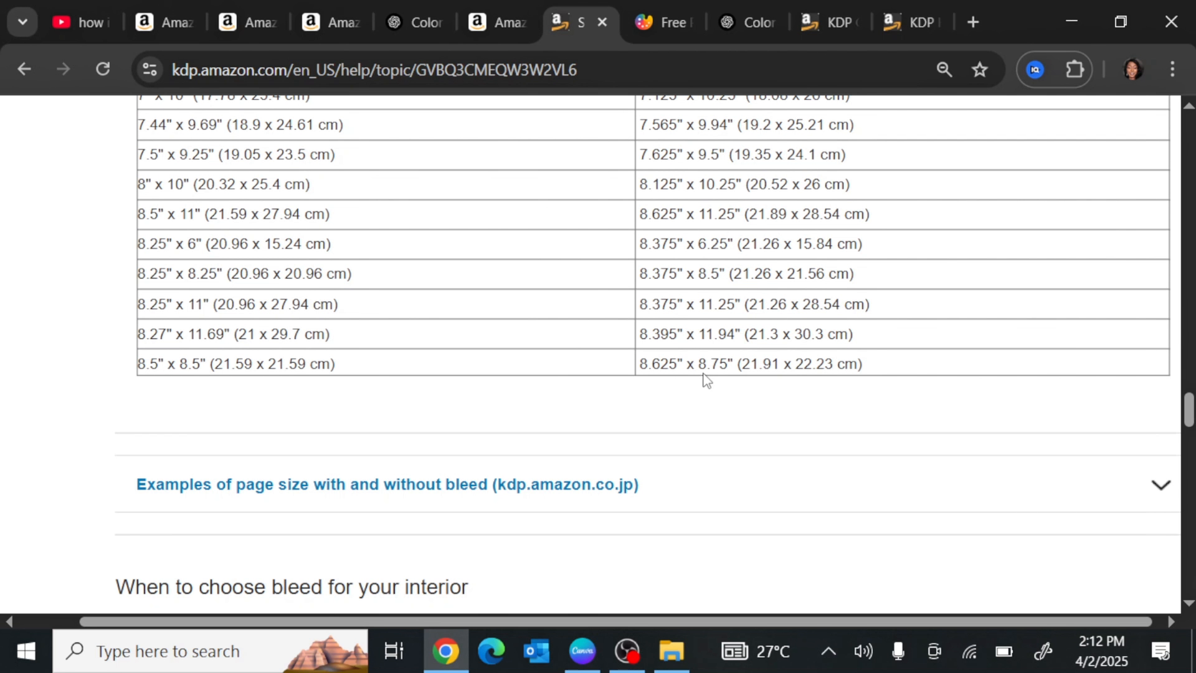
Switch to Canva and start a custom-size design with inches as the unit
left_click(579, 649)
left_click(136, 26)
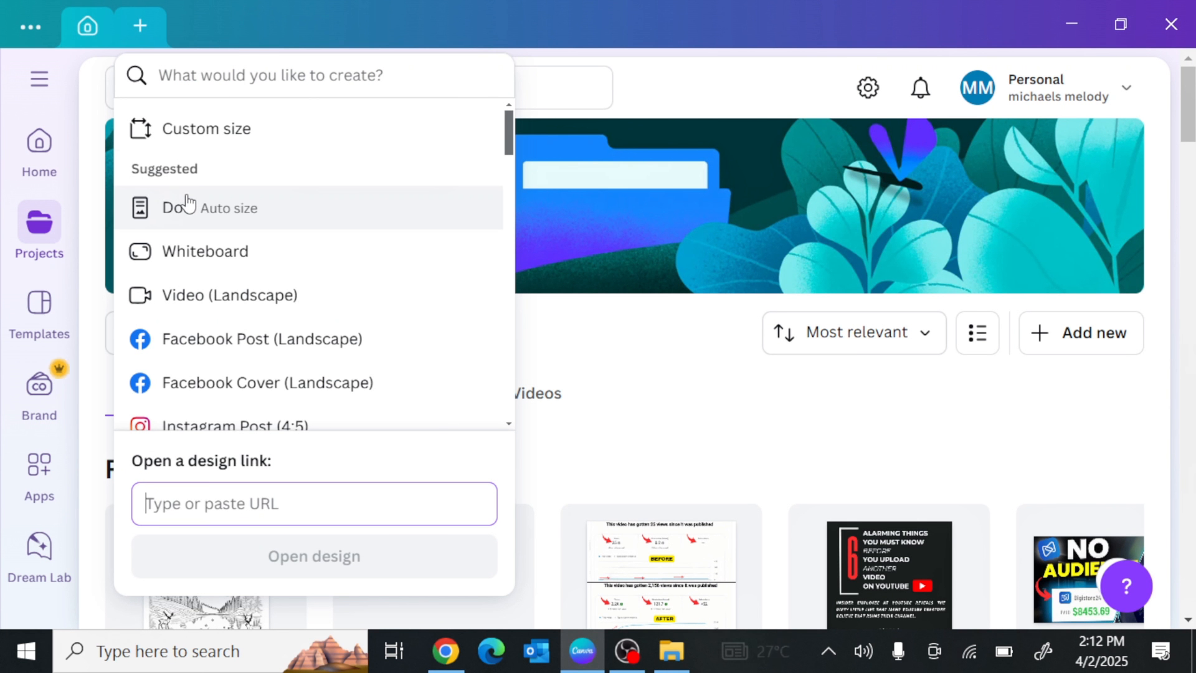
left_click(192, 132)
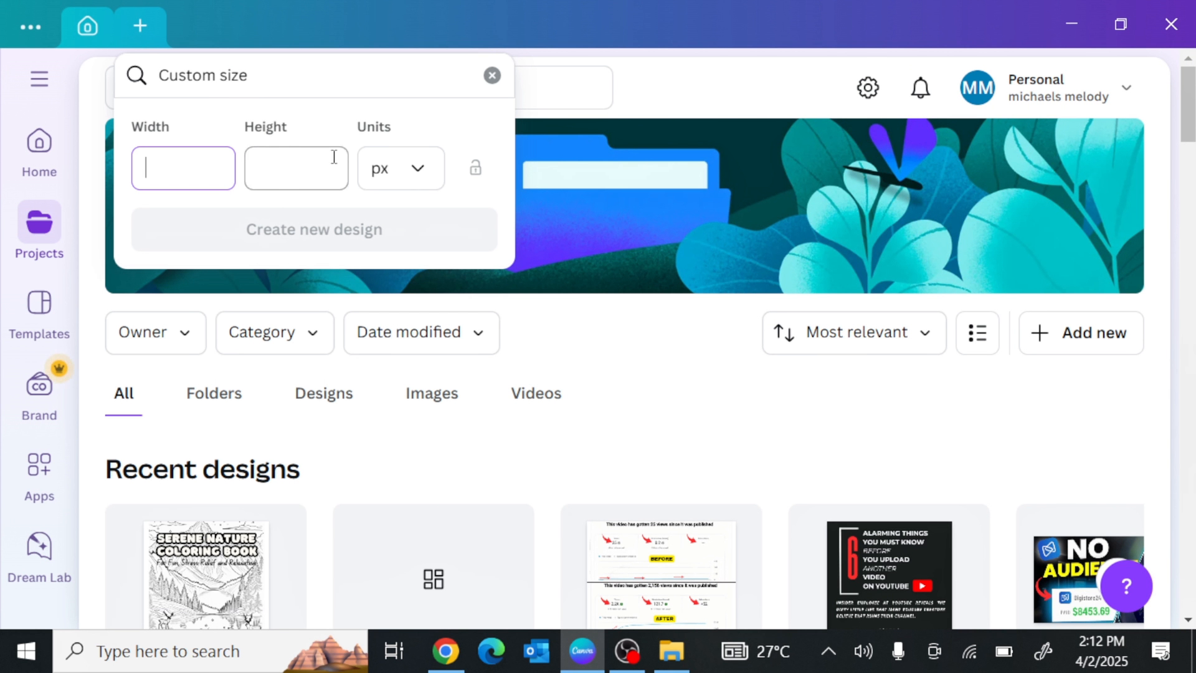
left_click(408, 174)
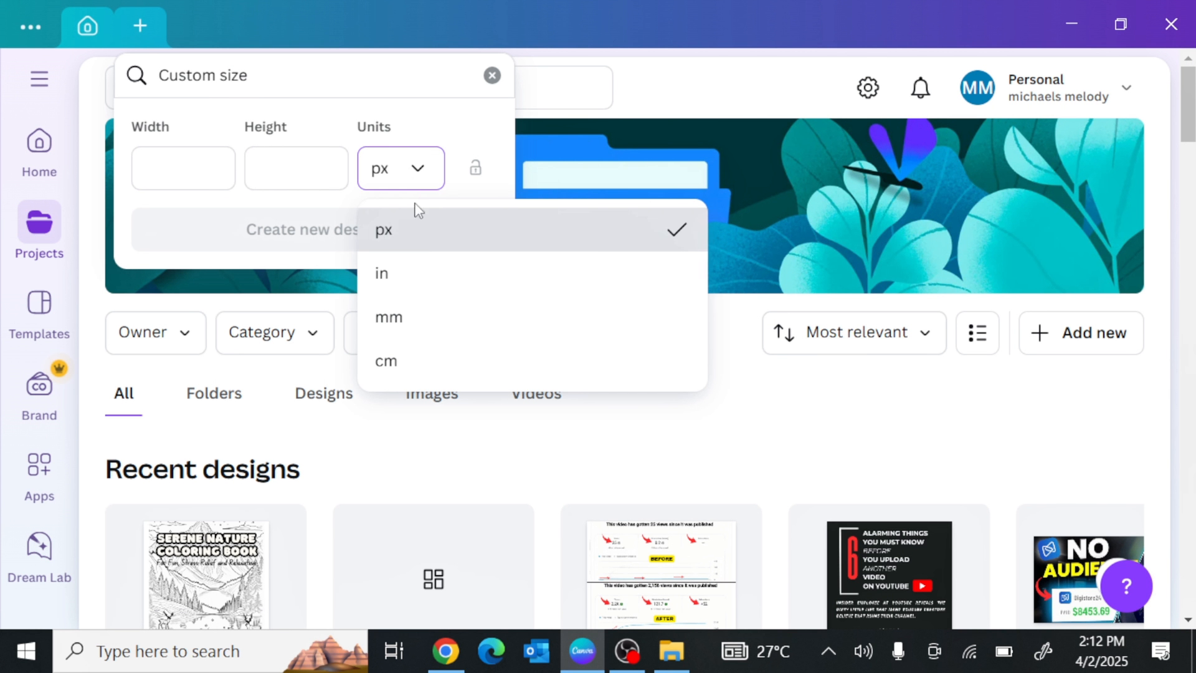
left_click(413, 284)
Set the custom size to 8.625 in wide by 8.75 in high and create the blank design
left_click(192, 170)
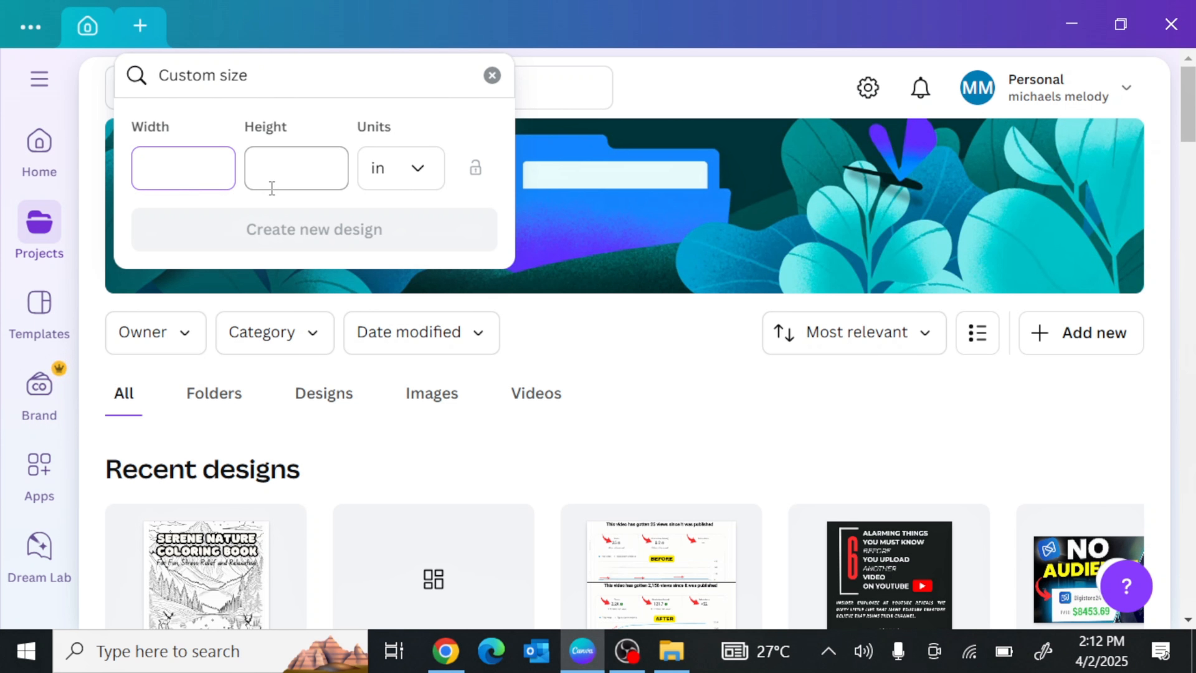
type("8.625")
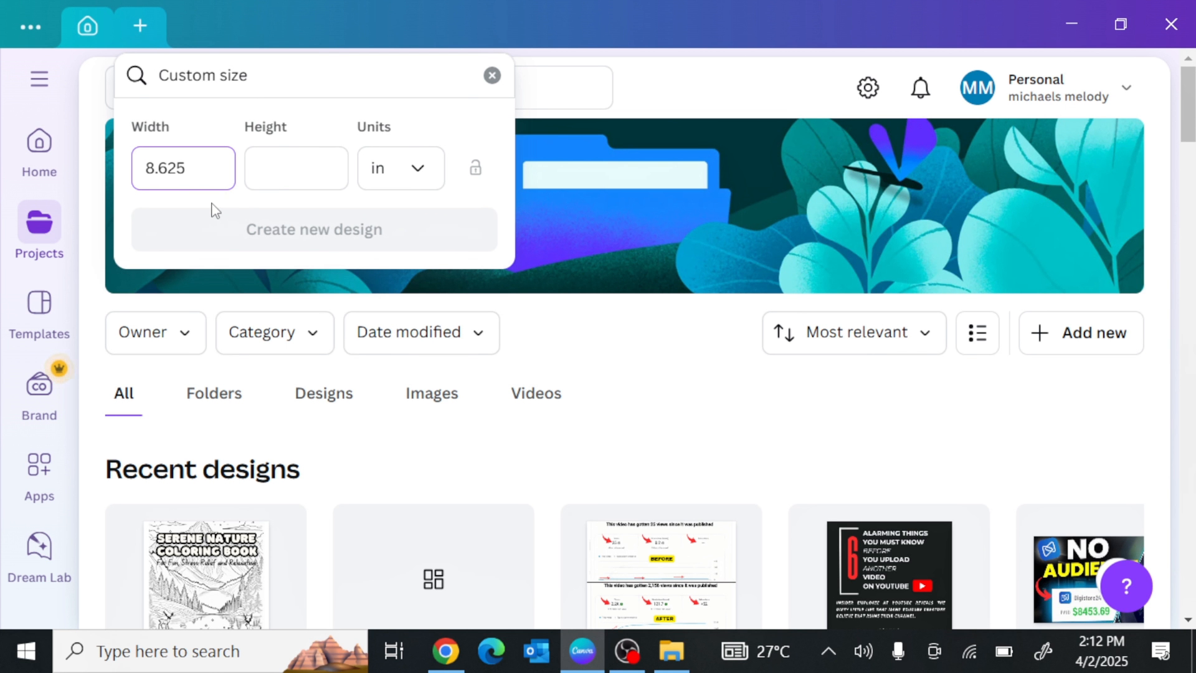
left_click(250, 185)
type("8.75")
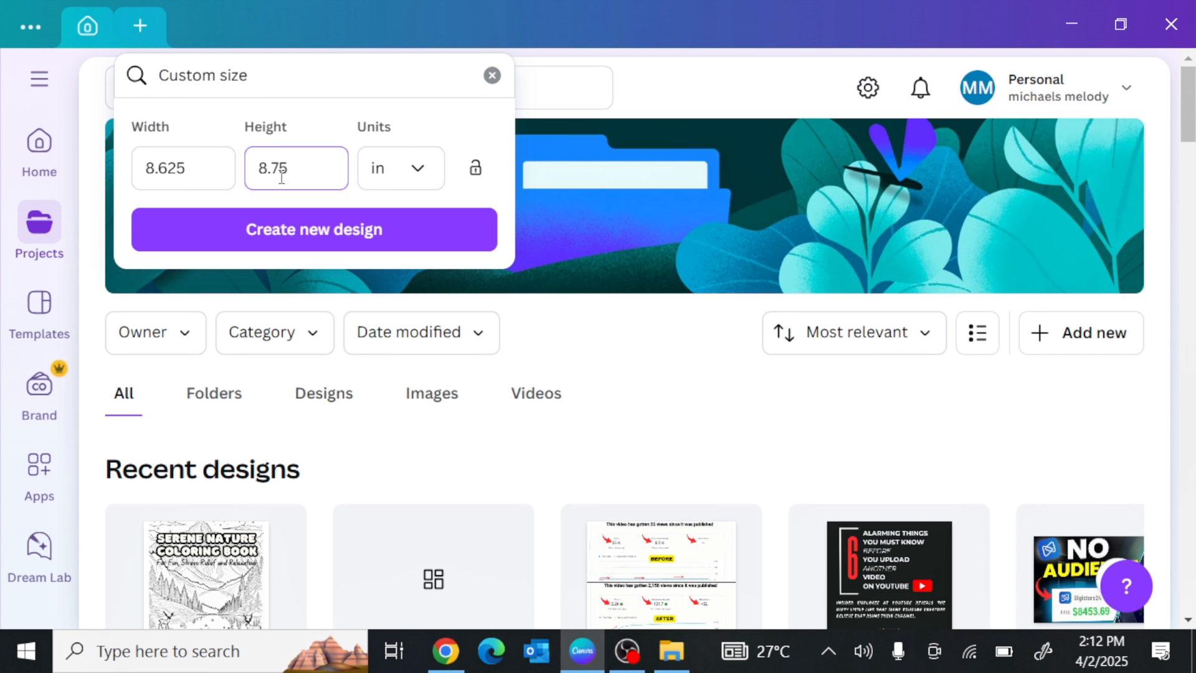
left_click(340, 237)
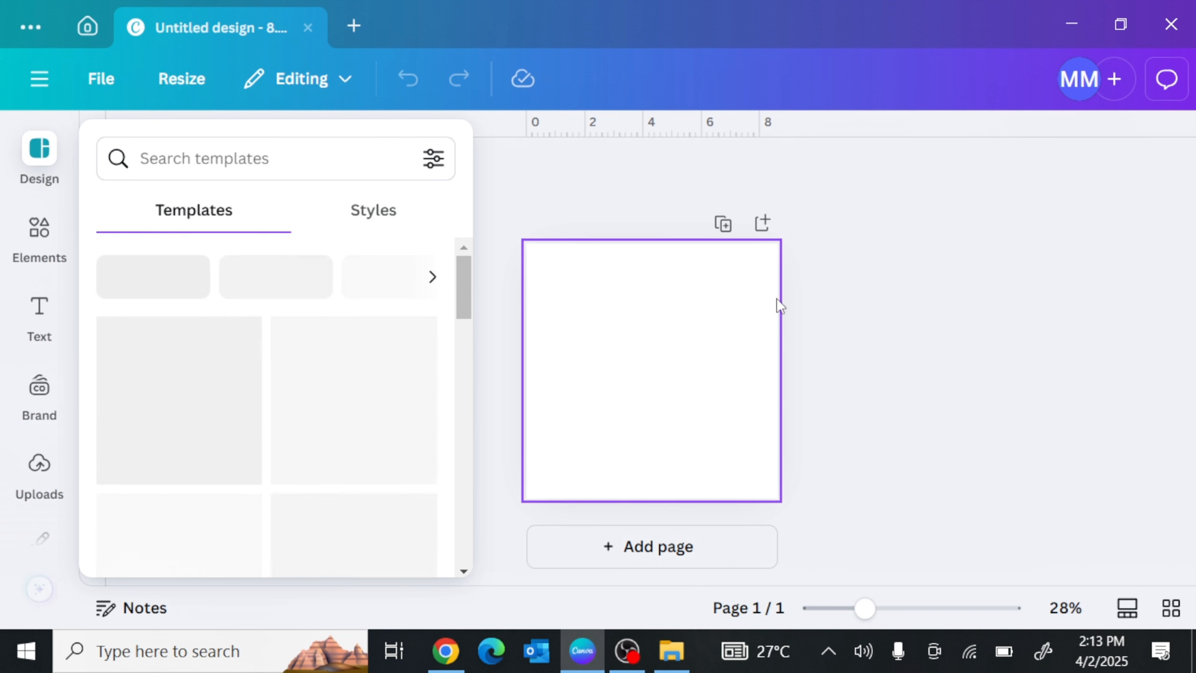
left_click(659, 358)
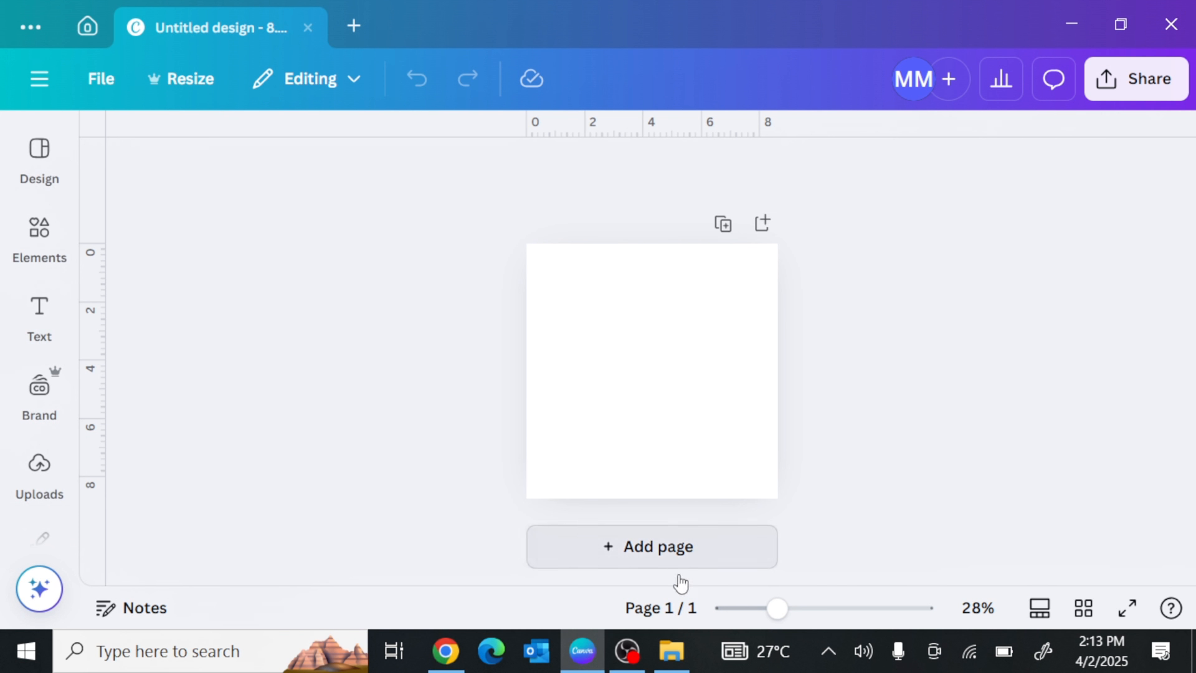
Switch to Chrome and examine the minimum margin sizes by page count, with and without bleed, in the KDP help topic
left_click(446, 651)
scroll(534, 356, "down", 8)
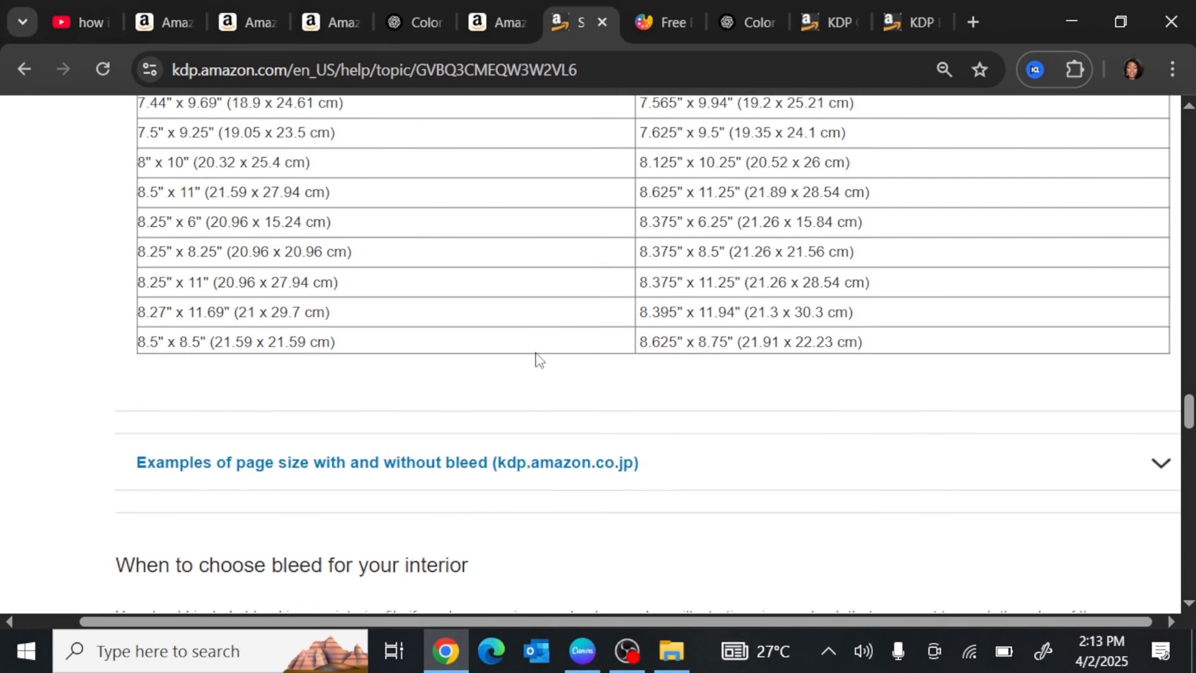
scroll(438, 440, "up", 1)
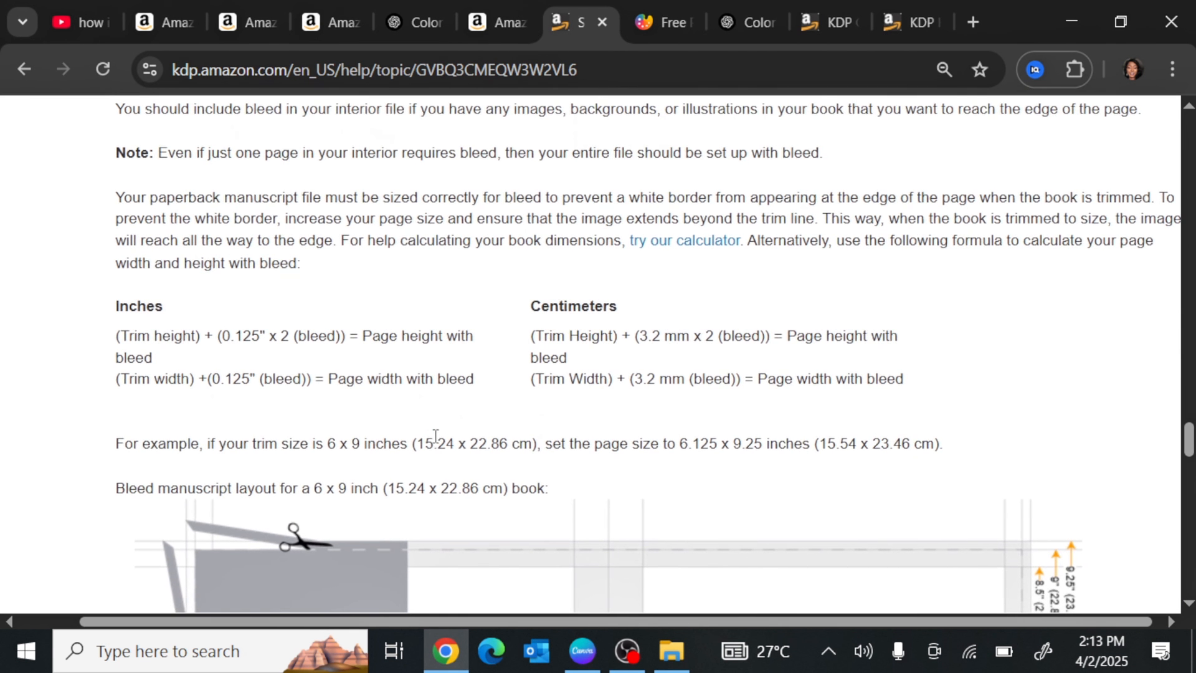
scroll(427, 428, "down", 15)
scroll(199, 246, "up", 8)
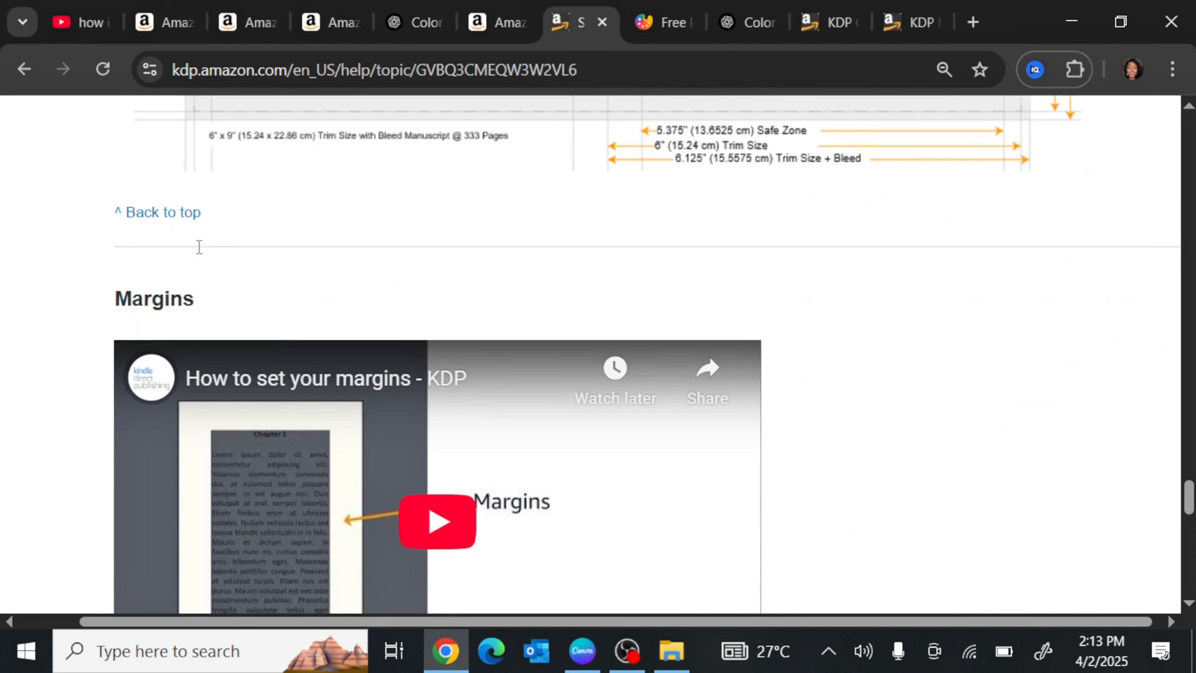
scroll(165, 339, "down", 8)
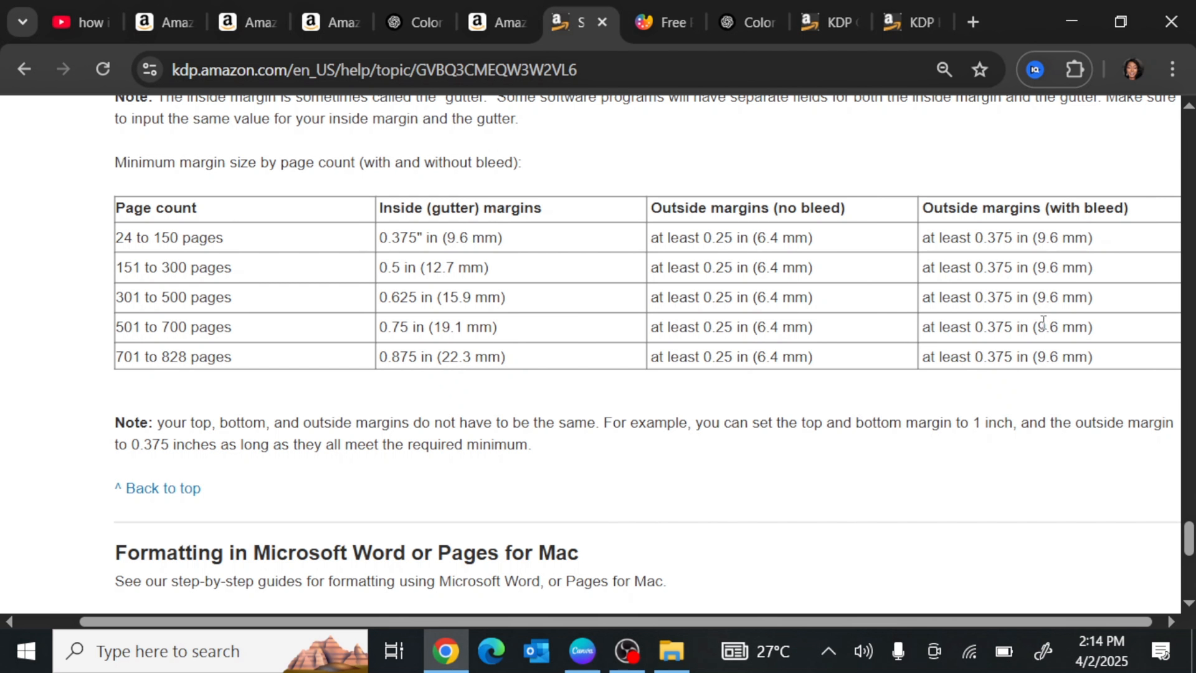
Return to the Canva design and check in its settings whether rulers and guides are shown
left_click(1071, 22)
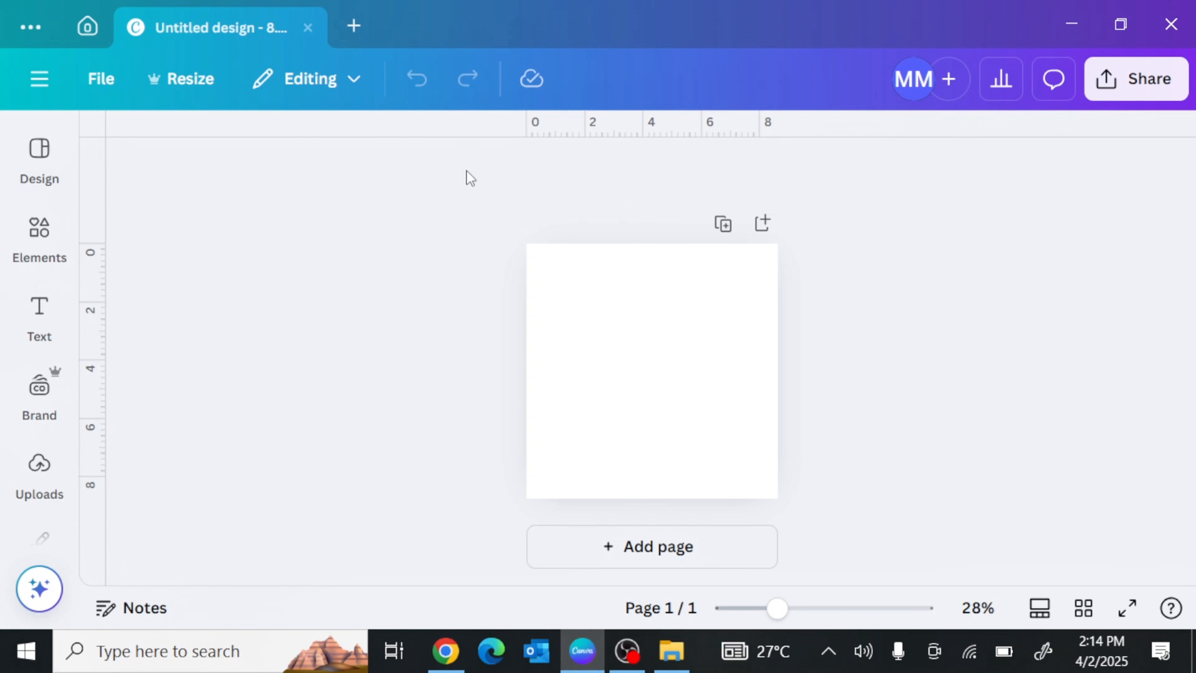
left_click(101, 84)
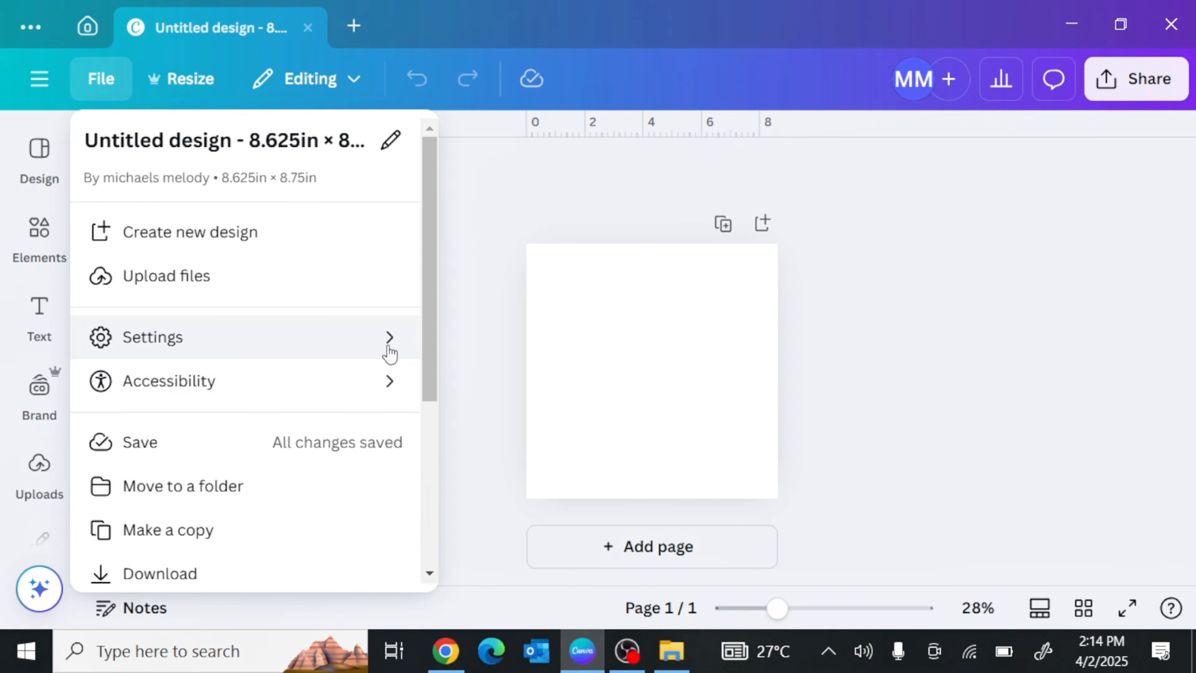
left_click(389, 350)
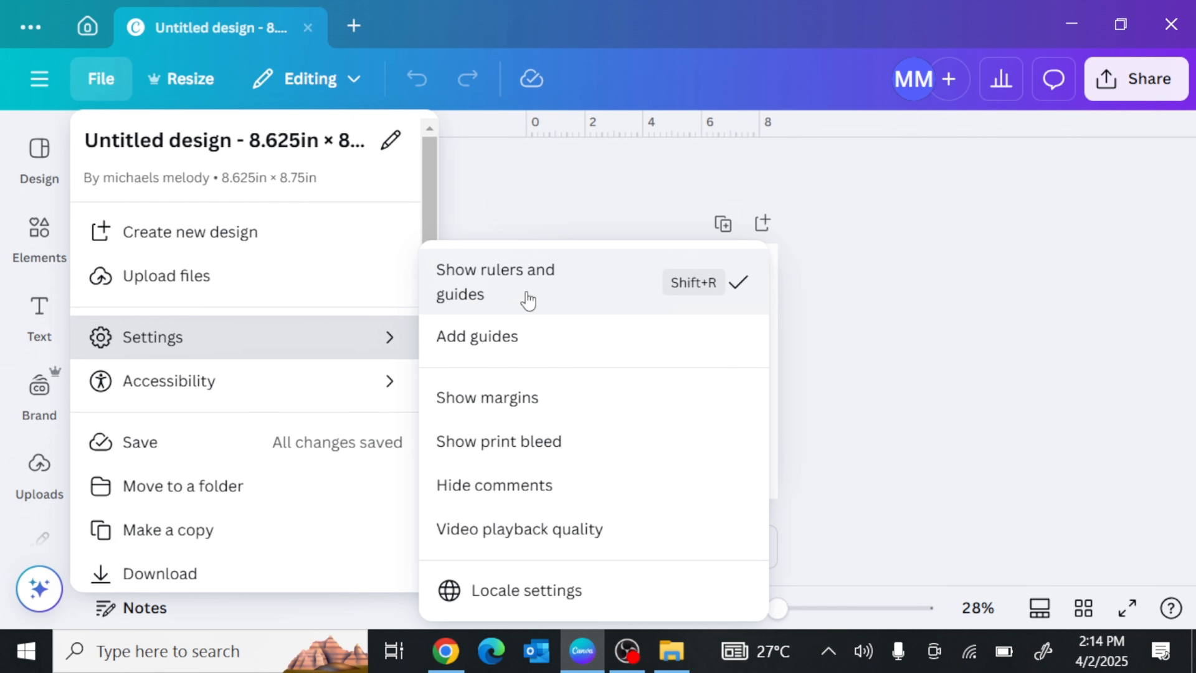
left_click(539, 150)
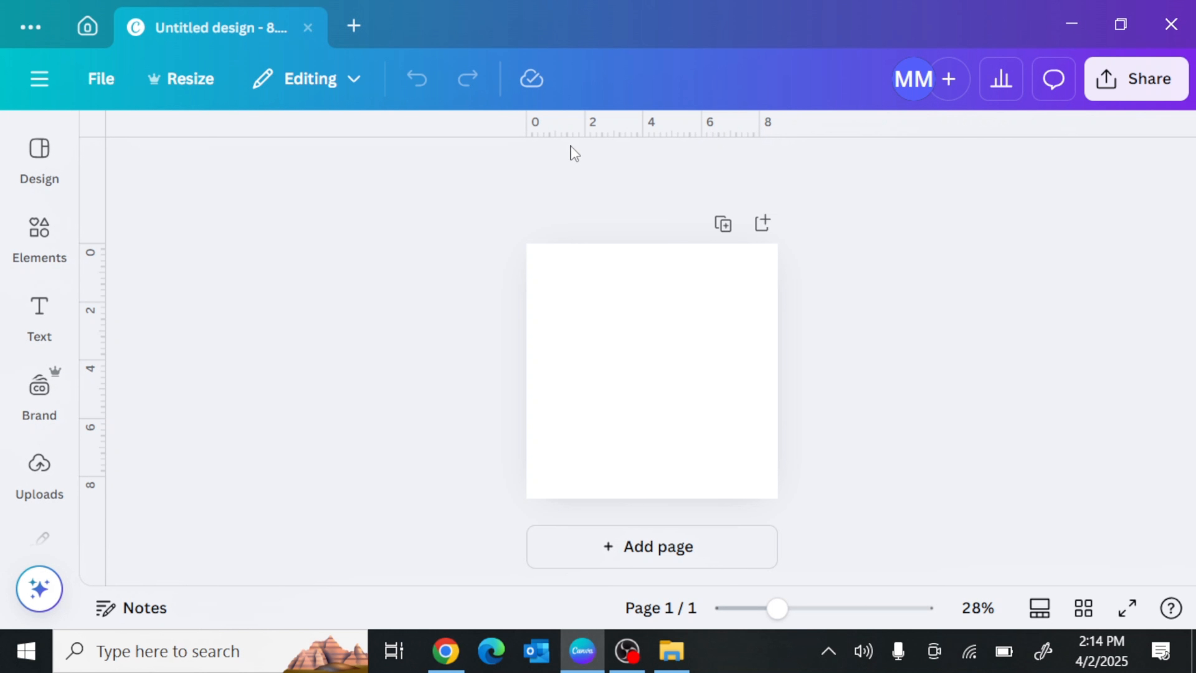
Place a vertical guide about 0.375 in inside the page's left edge
scroll(692, 319, "up", 3)
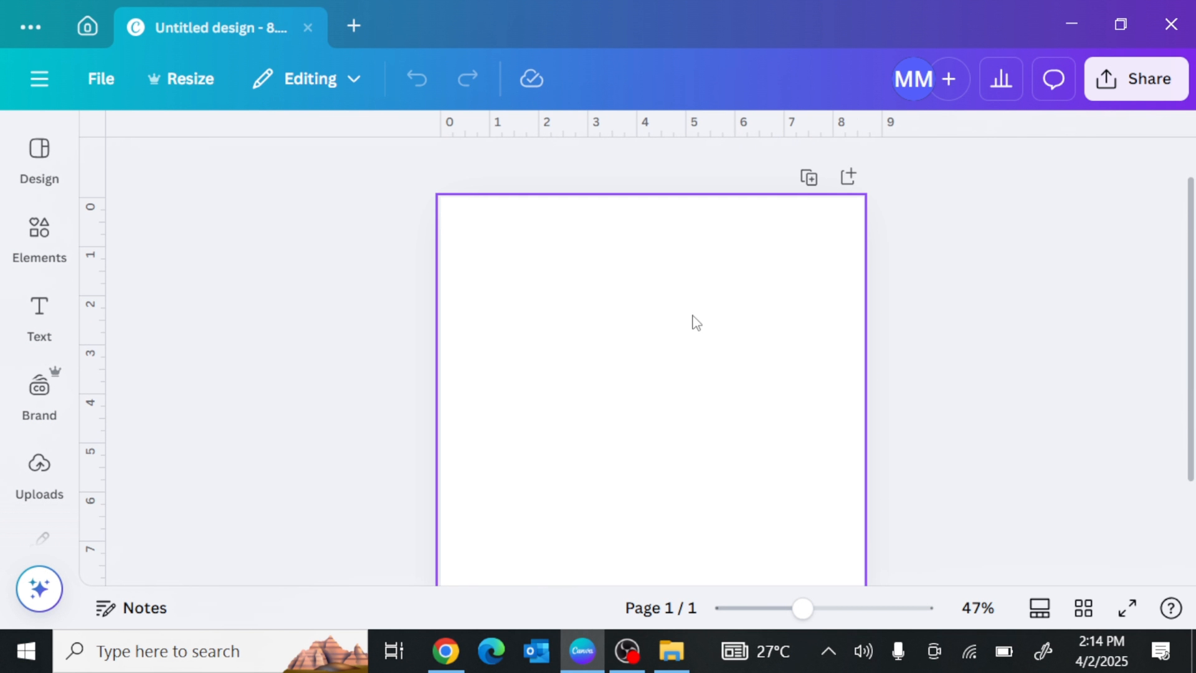
scroll(692, 319, "up", 1)
scroll(696, 324, "up", 3)
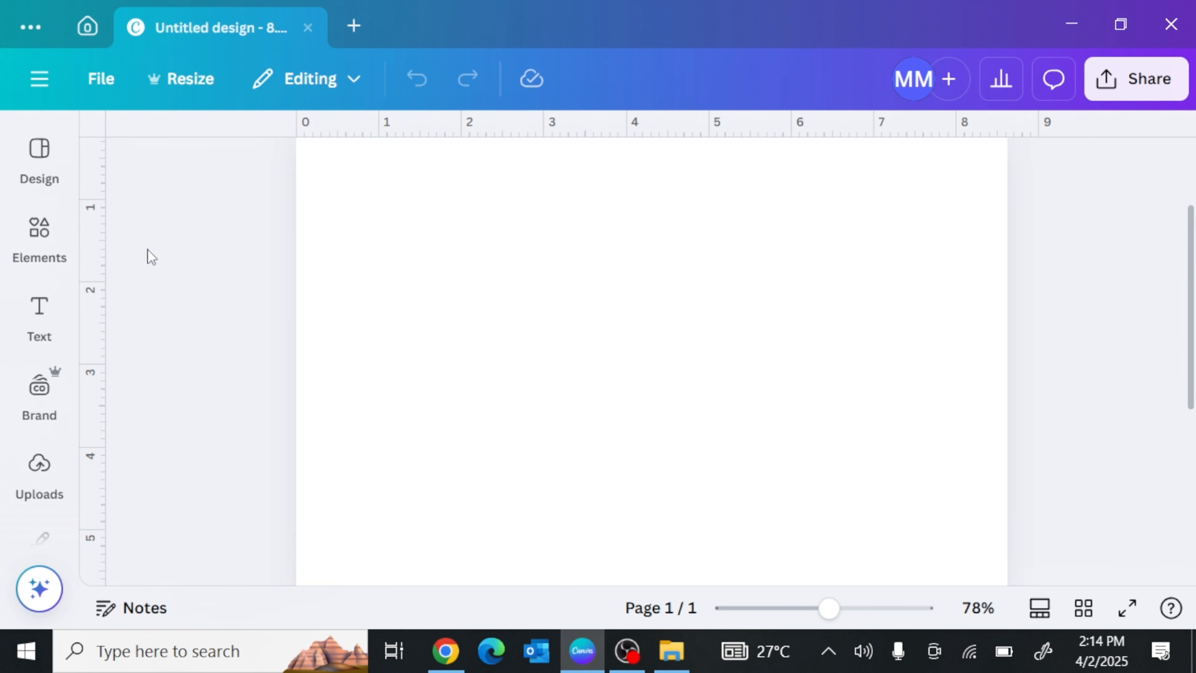
left_click_drag(104, 264, 328, 314)
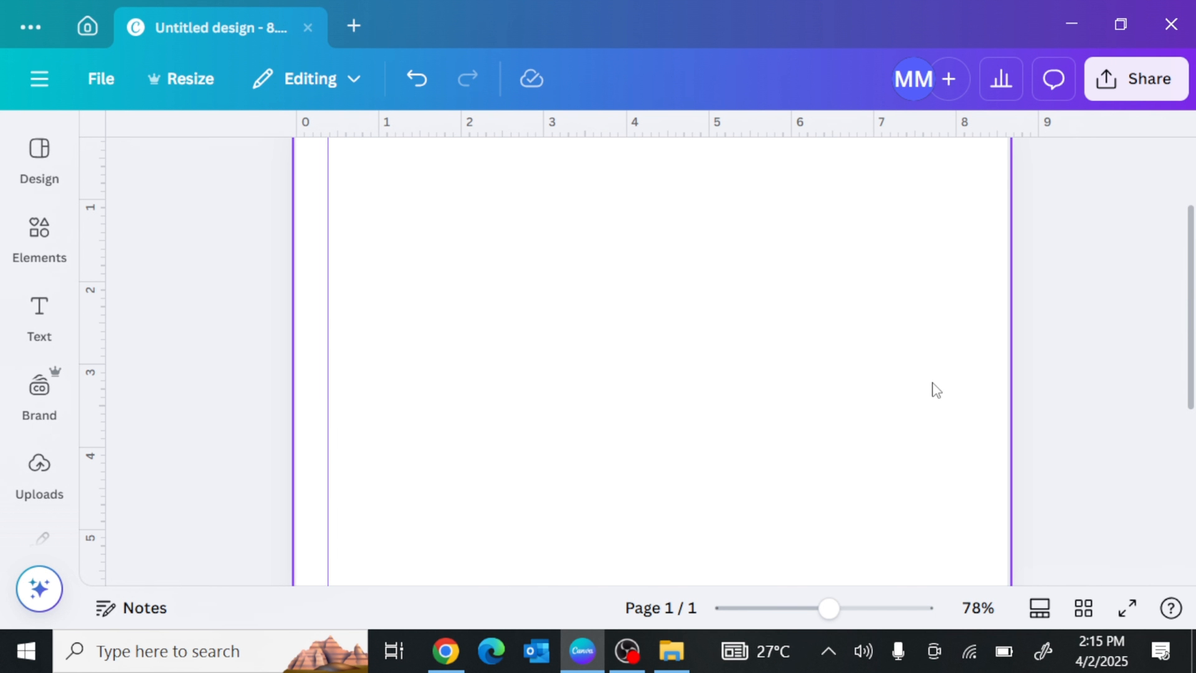
Add a square shape, shrink it to about 0.375 in, and fit it between the page's left edge and the vertical guide
left_click(45, 238)
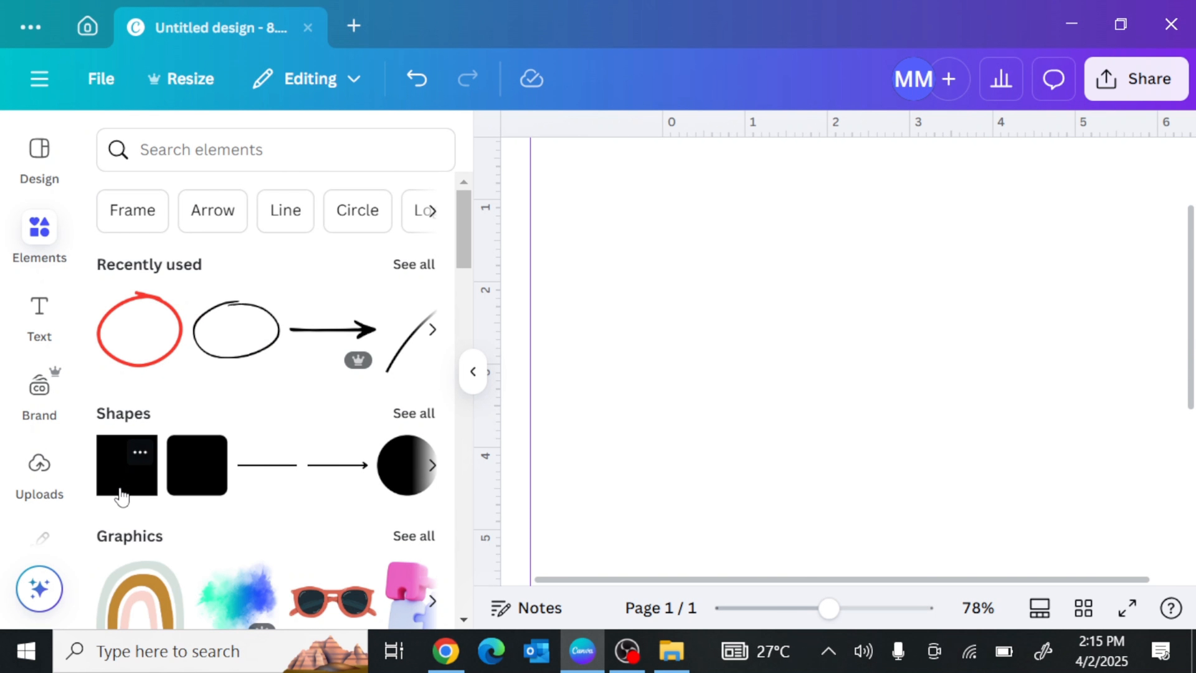
left_click(131, 484)
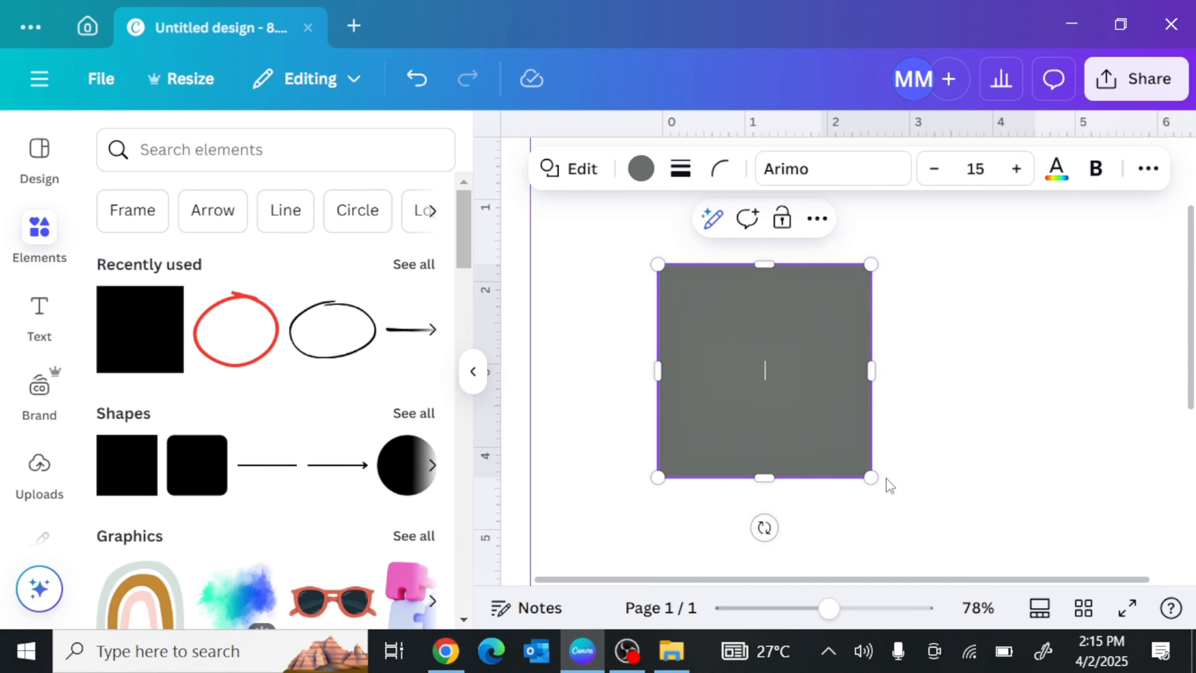
left_click(473, 371)
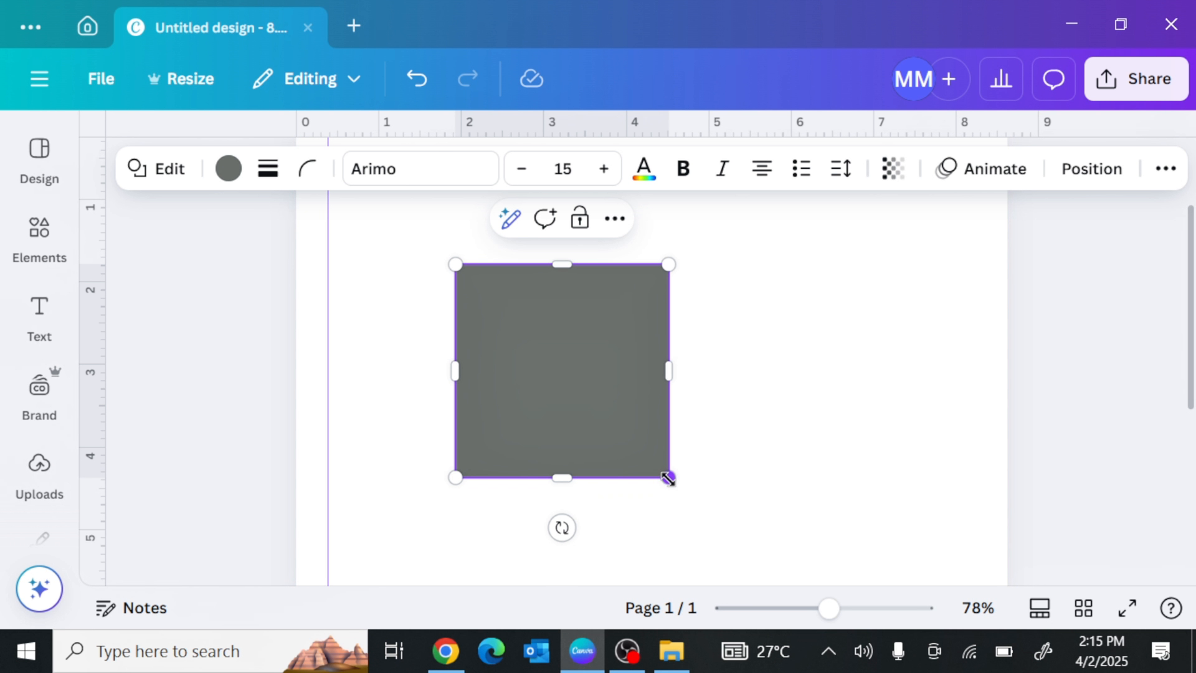
left_click_drag(668, 478, 485, 292)
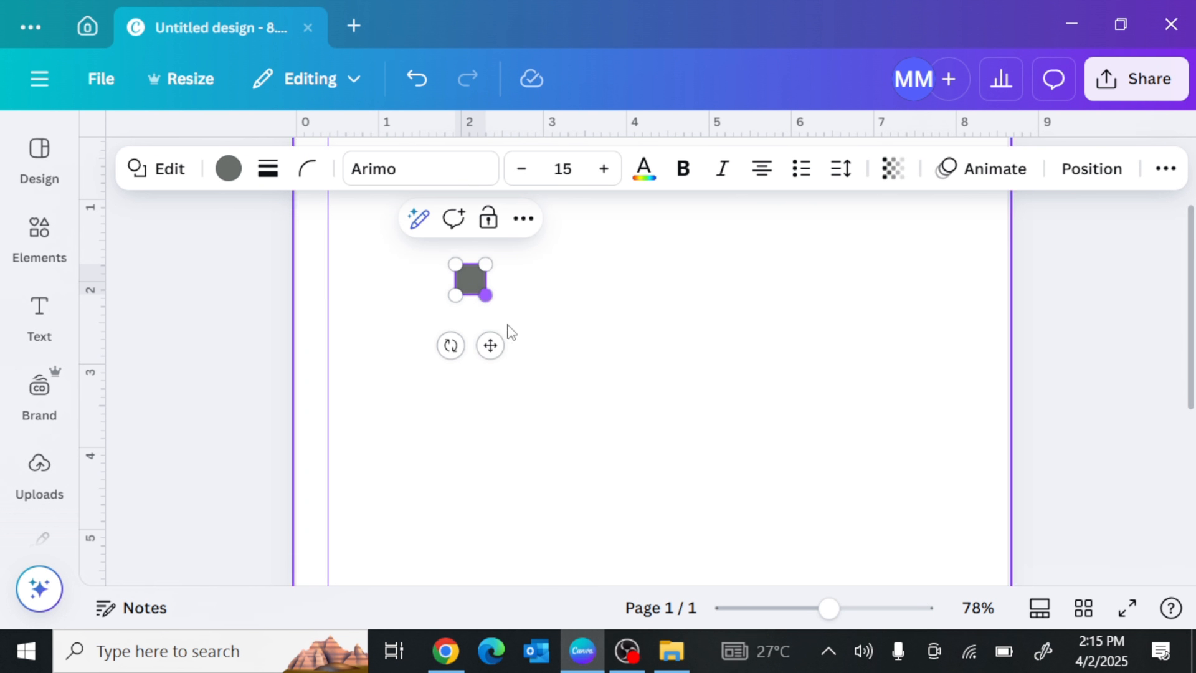
left_click_drag(489, 344, 331, 334)
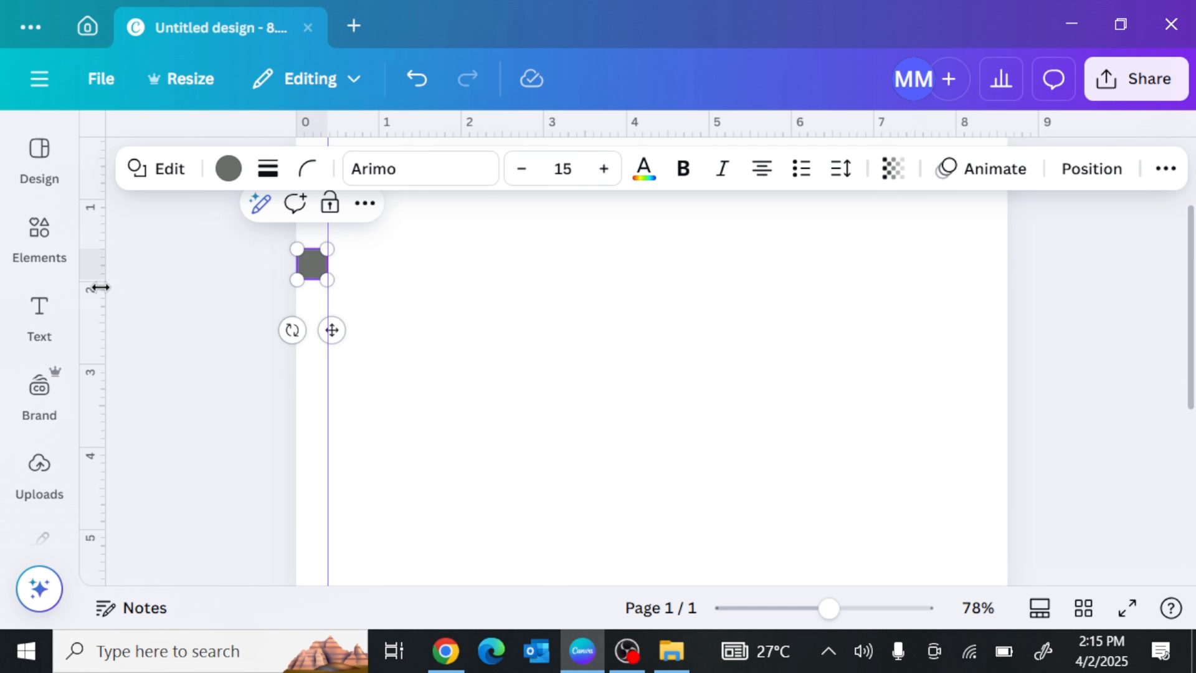
left_click(165, 320)
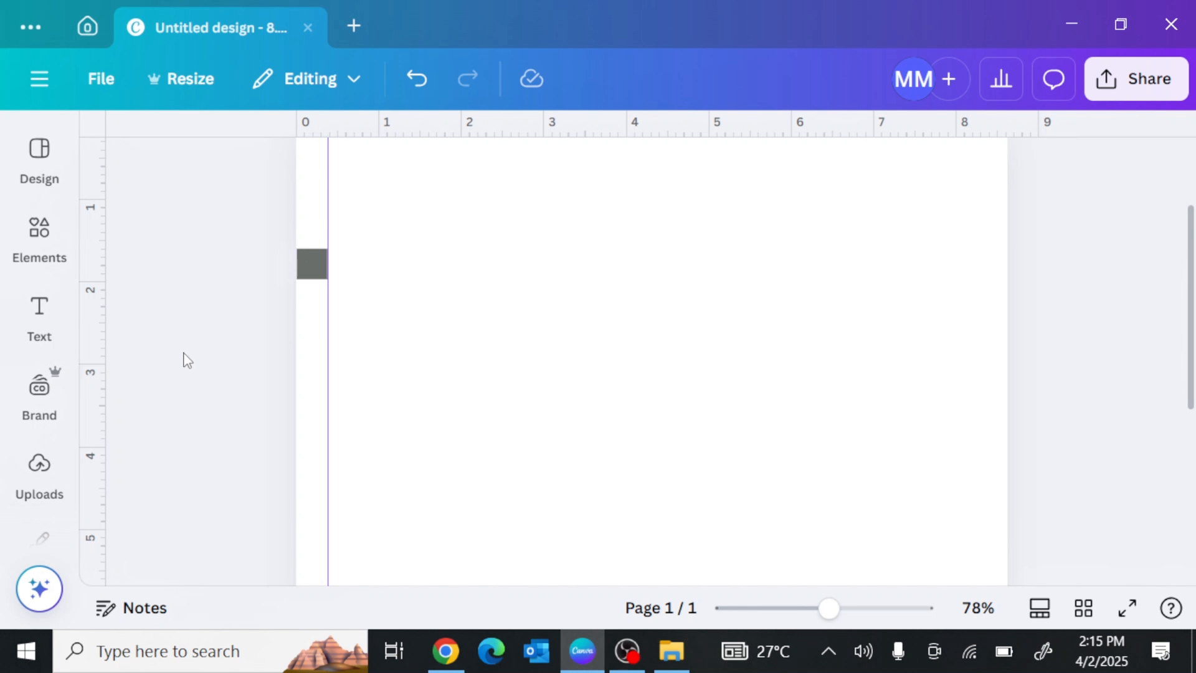
Duplicate the small square onto the page's top edge and place a horizontal guide along the copy's lower side
left_click(317, 277)
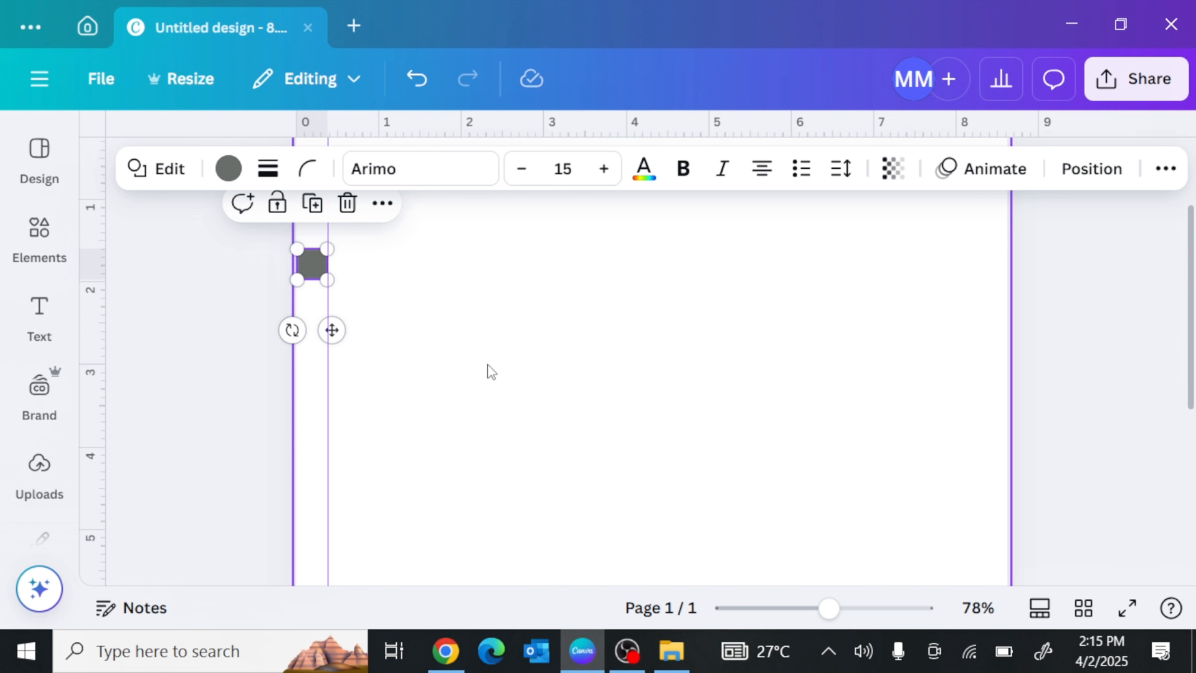
scroll(496, 372, "up", 2)
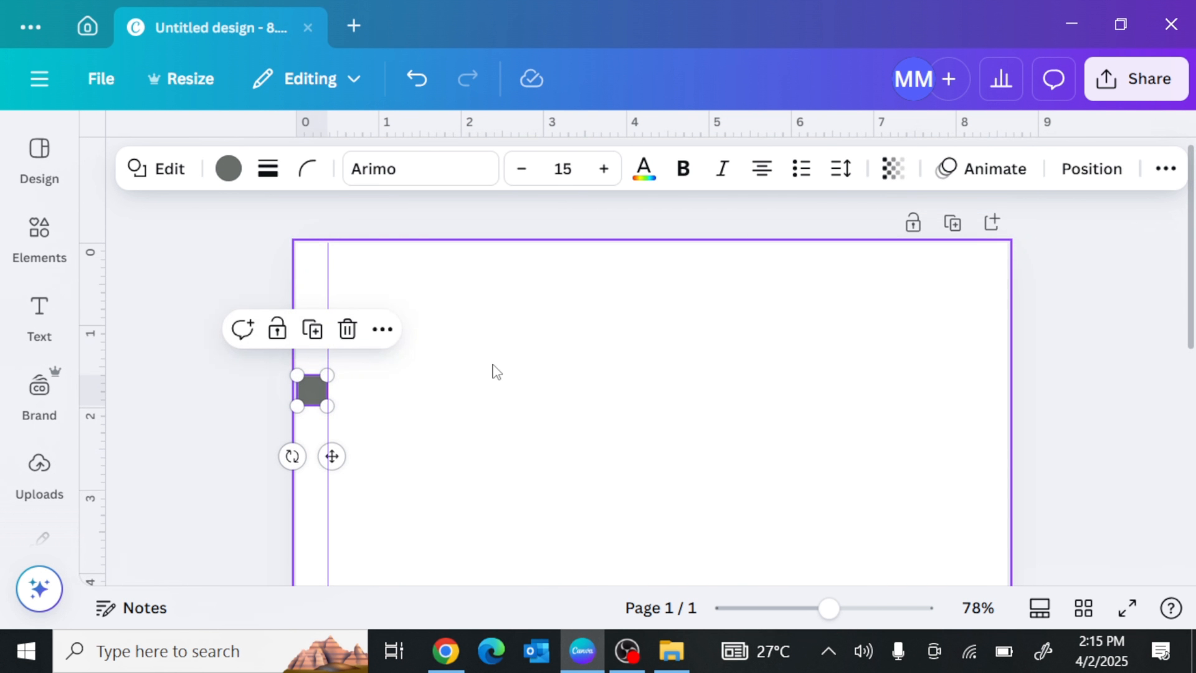
left_click(314, 333)
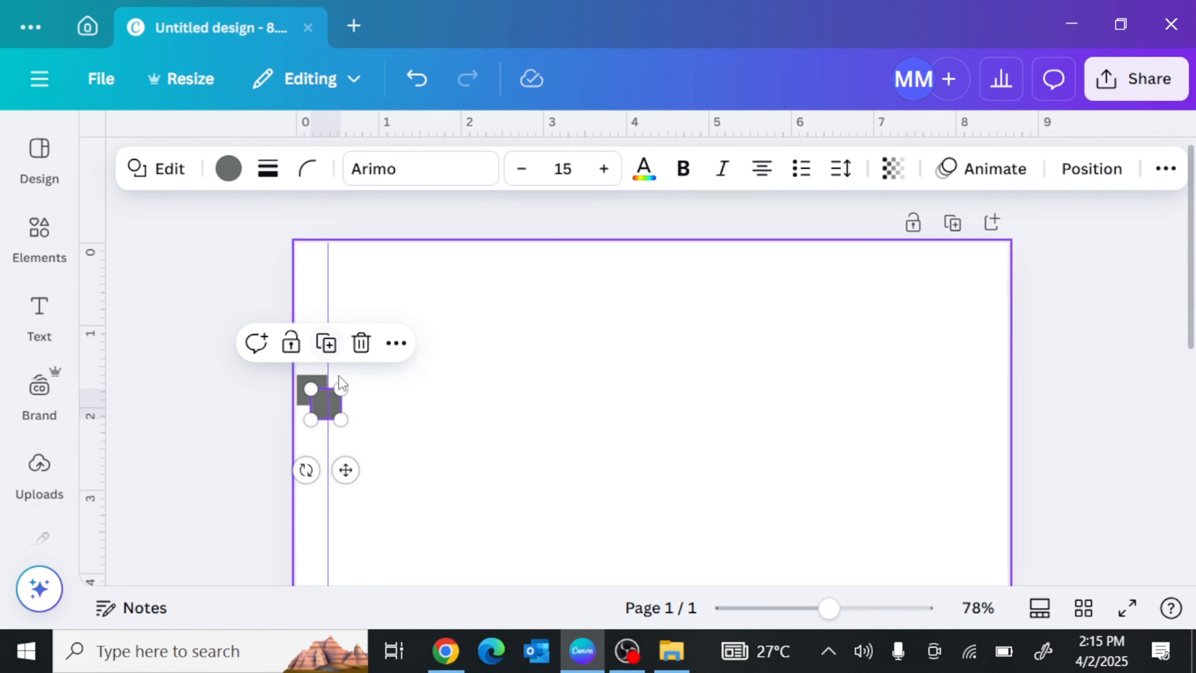
left_click_drag(345, 469, 625, 323)
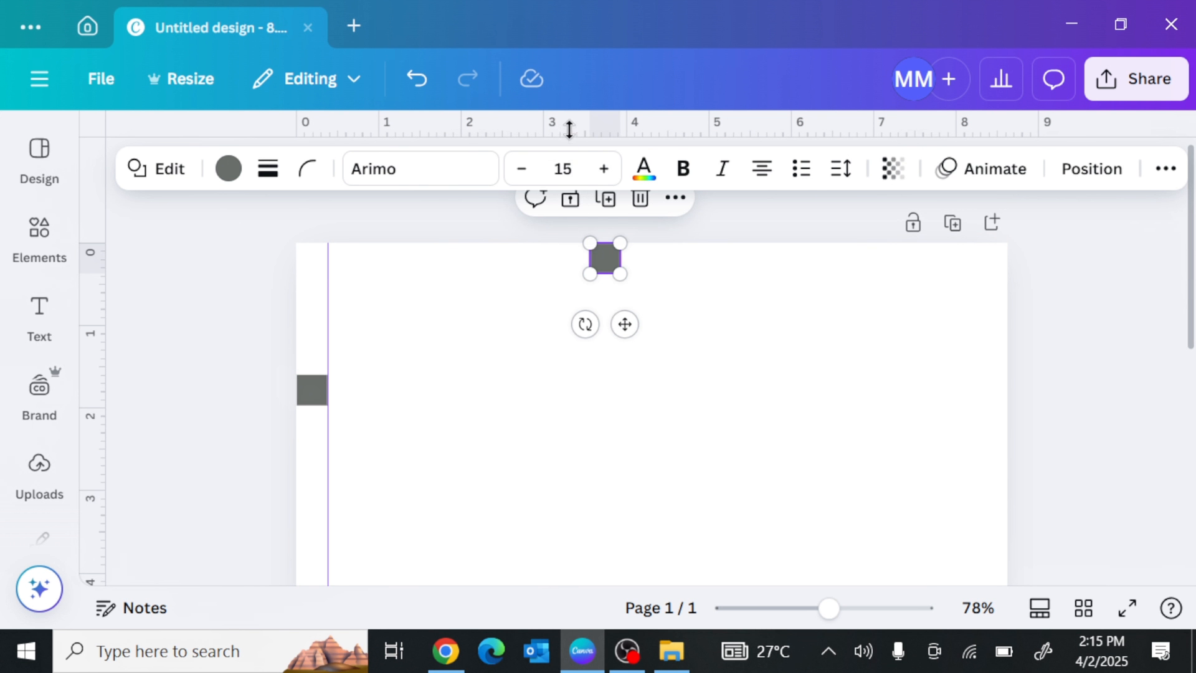
left_click_drag(569, 129, 566, 256)
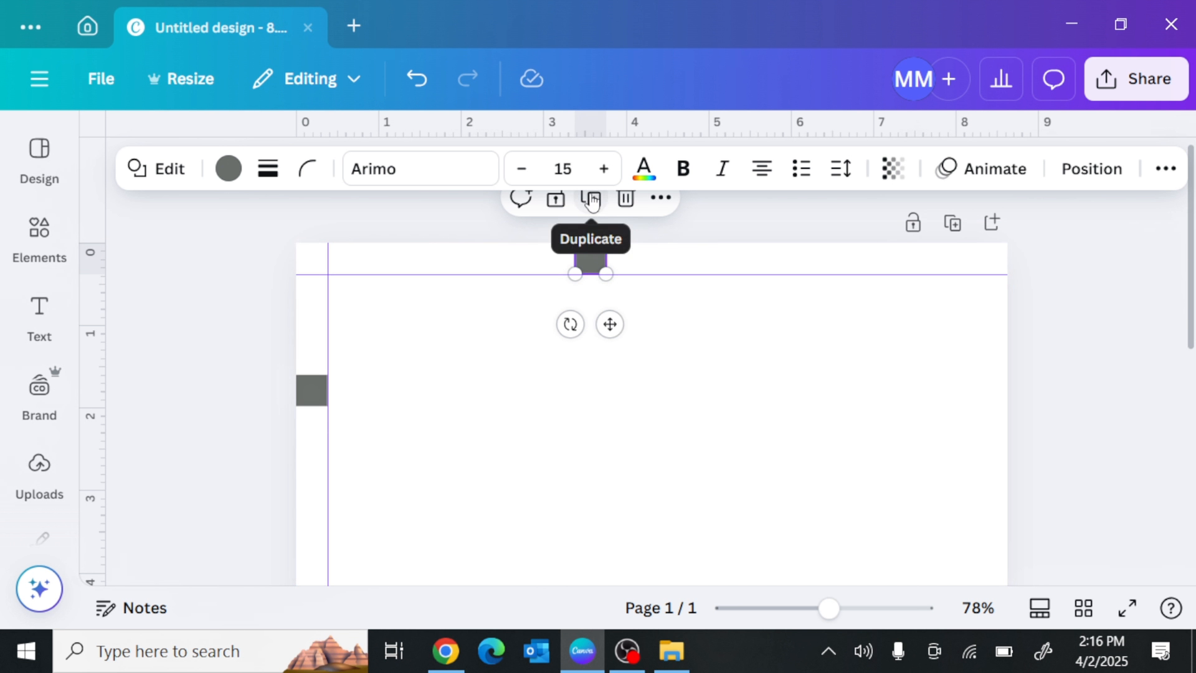
Duplicate the top square onto the page's right edge and place a vertical guide along the copy's inner side
left_click(591, 199)
left_click_drag(623, 336, 1009, 467)
left_click(56, 271)
left_click_drag(95, 350, 972, 516)
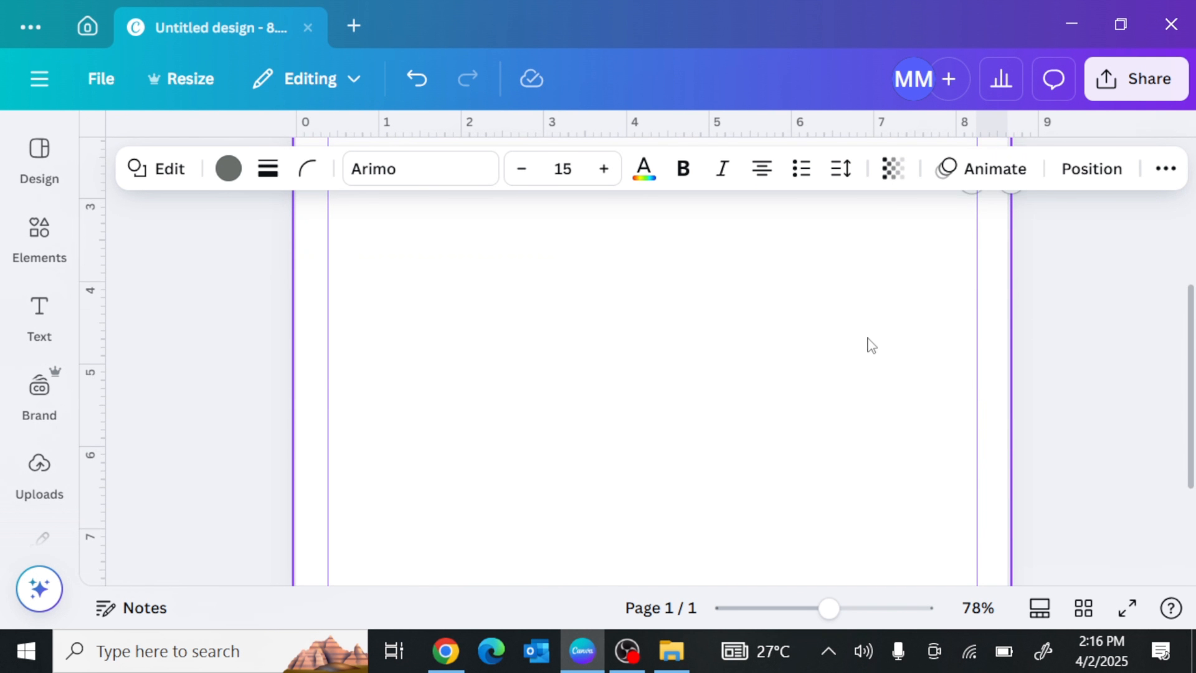
Move the right-edge square to the page's bottom edge and place a horizontal guide along its upper side
left_click_drag(1009, 472, 679, 575)
left_click_drag(583, 127, 587, 495)
scroll(692, 368, "up", 2)
scroll(692, 364, "up", 10)
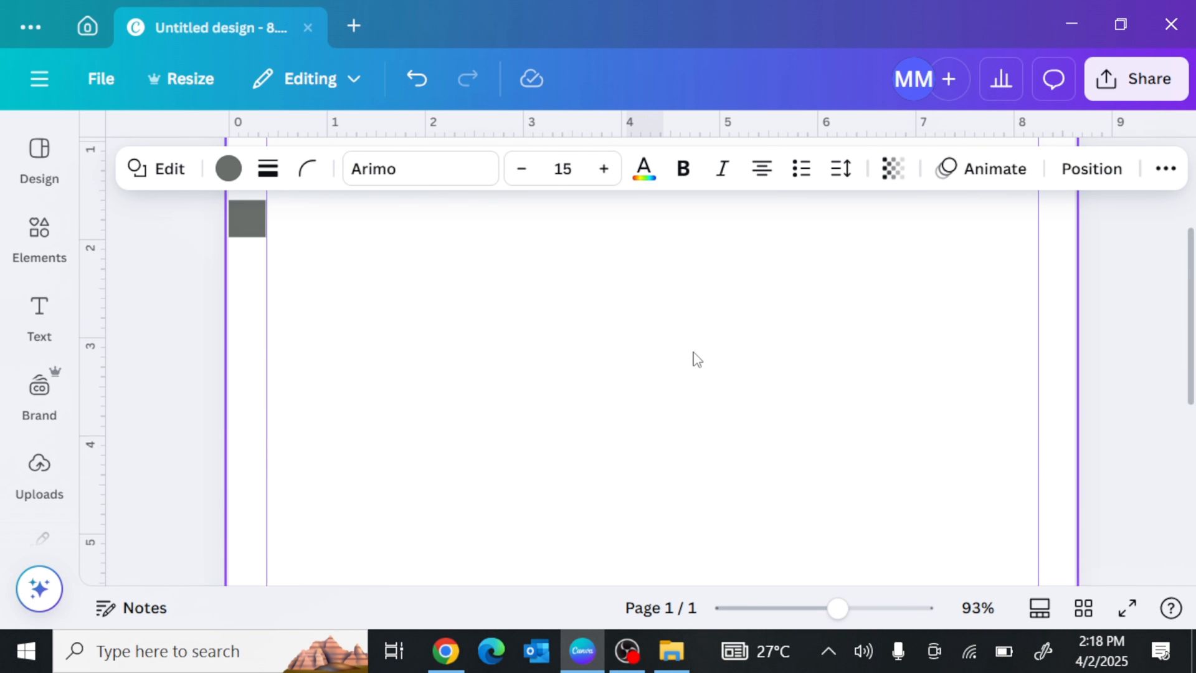
Delete the spacer square at the page's bottom edge
scroll(688, 373, "down", 10)
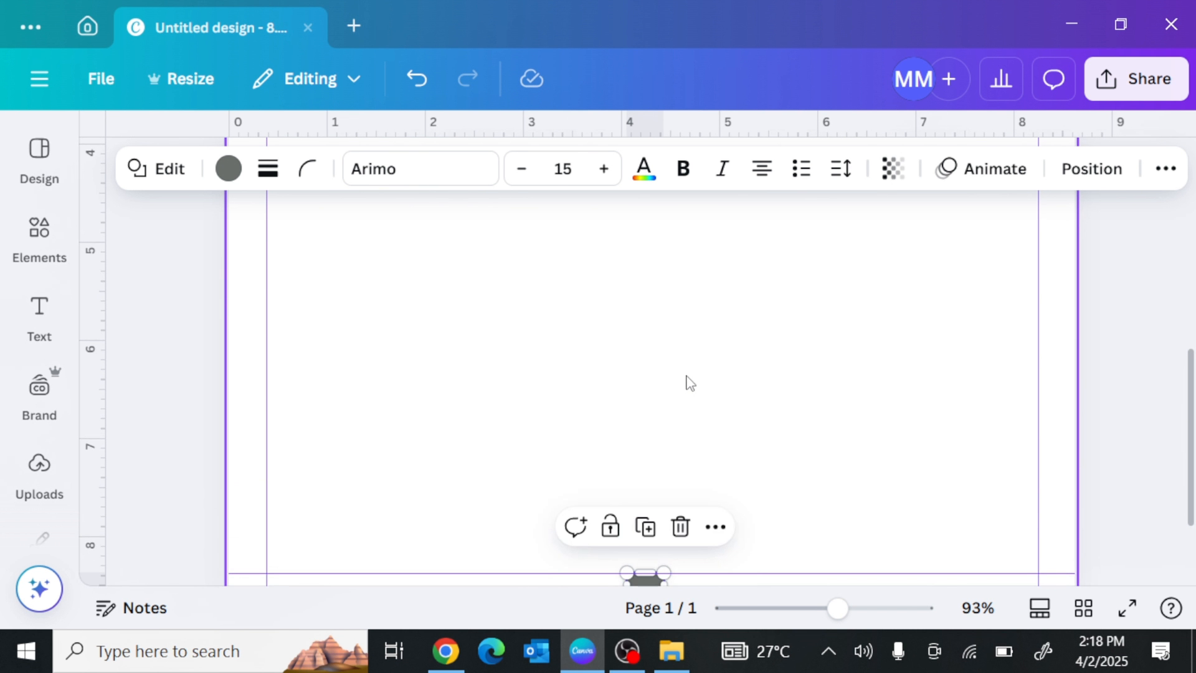
scroll(688, 382, "down", 3)
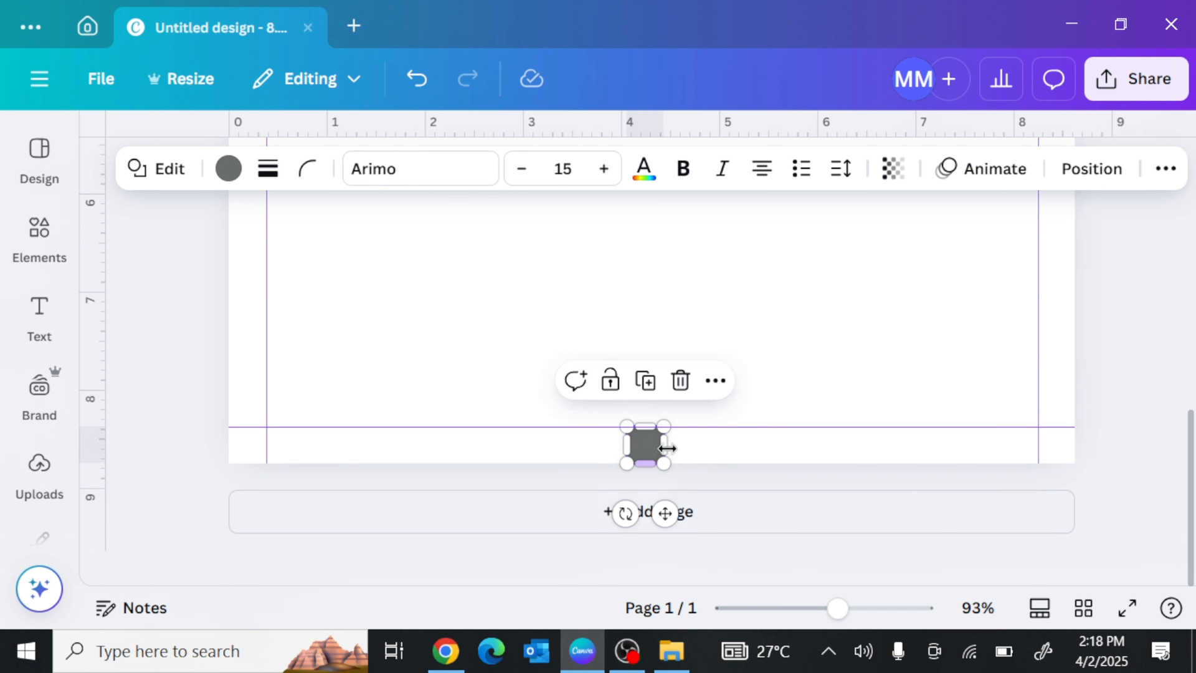
left_click(679, 381)
scroll(318, 270, "up", 10)
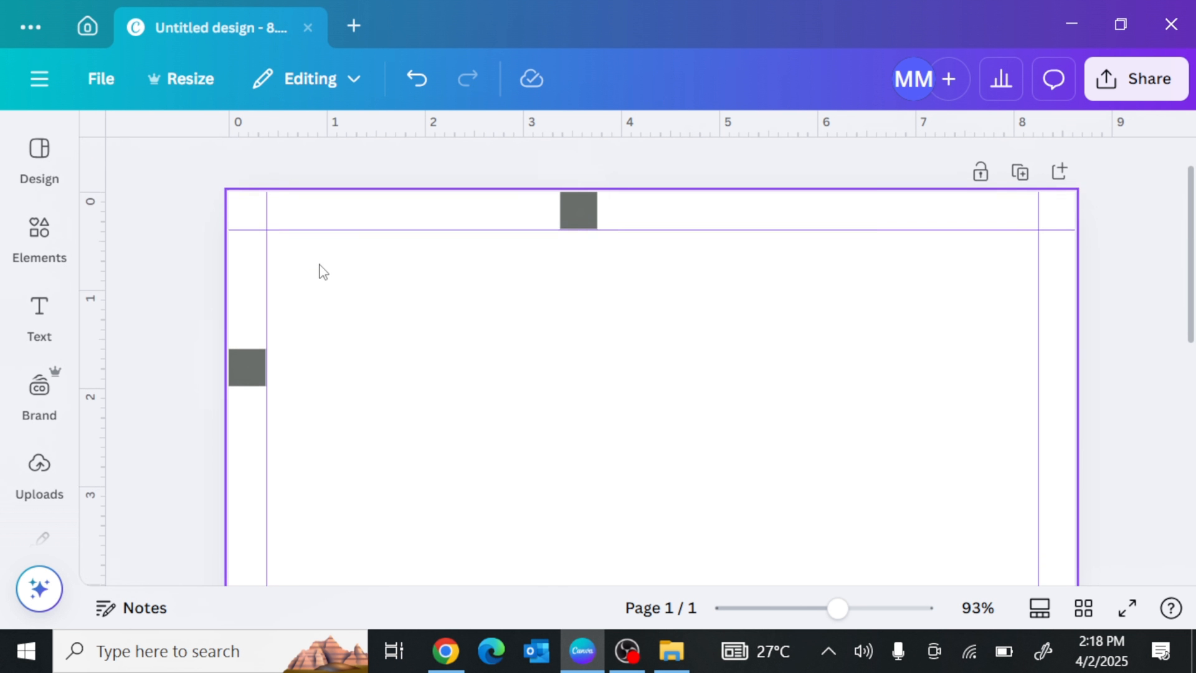
Delete the remaining grey spacer squares on the page's left and top edges, keeping the margin guides
left_click(244, 418)
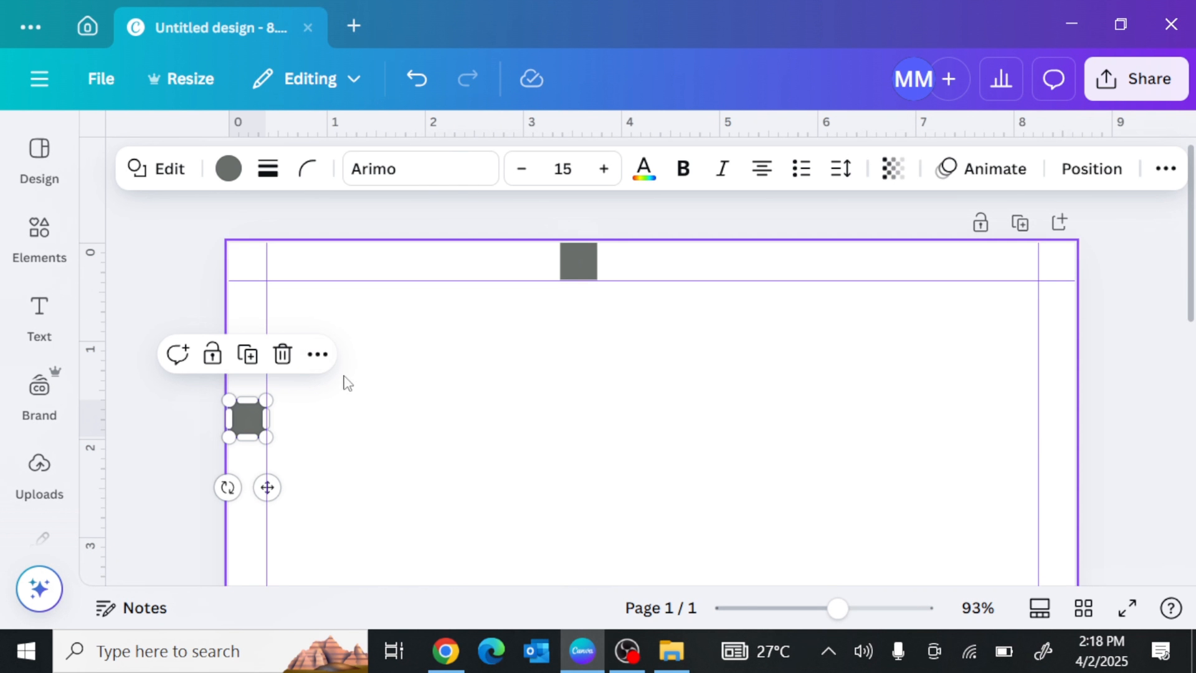
left_click(283, 352)
left_click(591, 266)
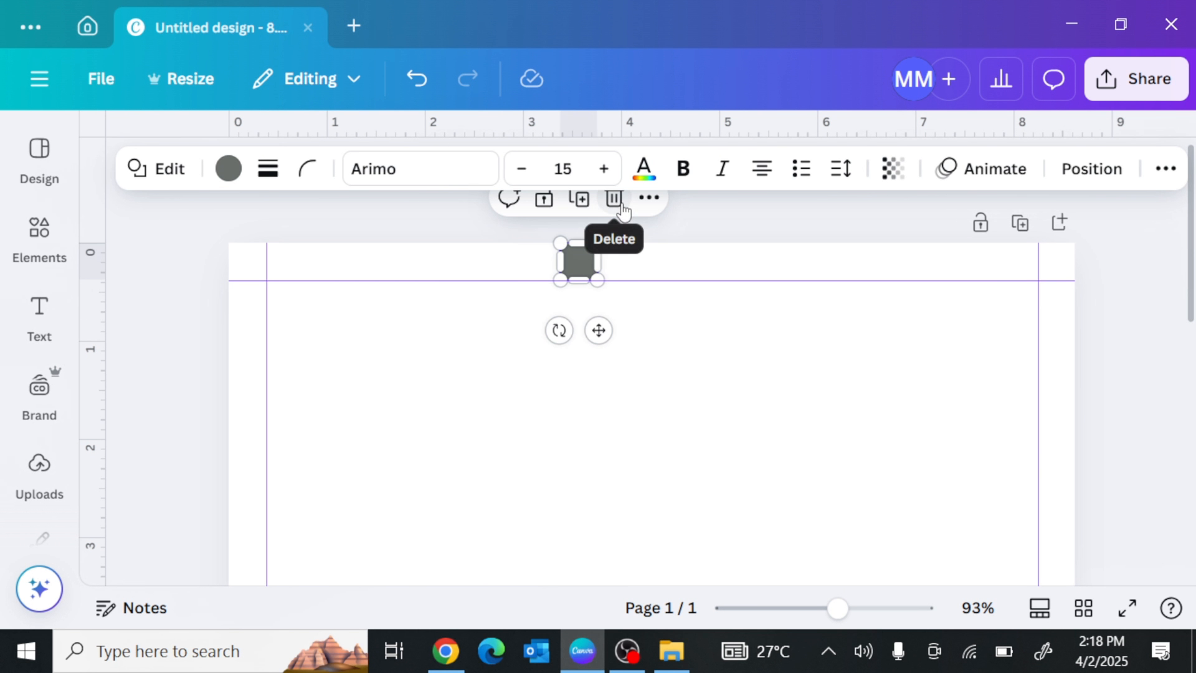
left_click(612, 199)
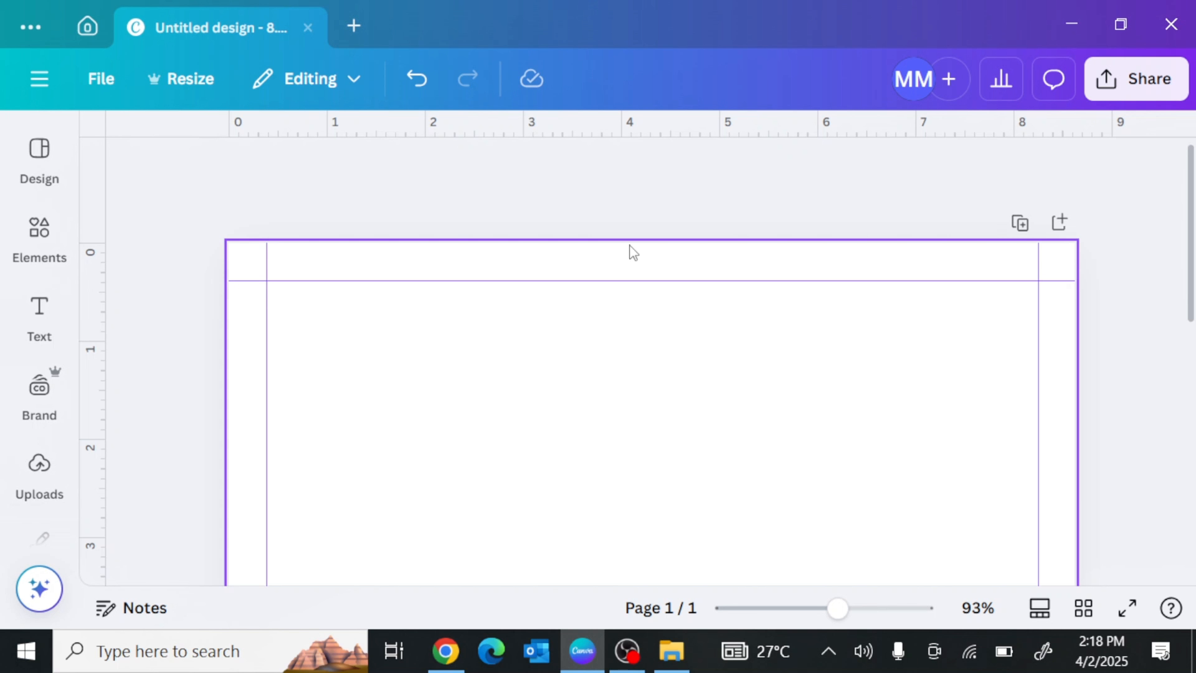
Duplicate the page with the margin guides until the design has ten pages, removing the surplus eleventh page
scroll(614, 350, "down", 5, "ctrl")
scroll(614, 349, "down", 3)
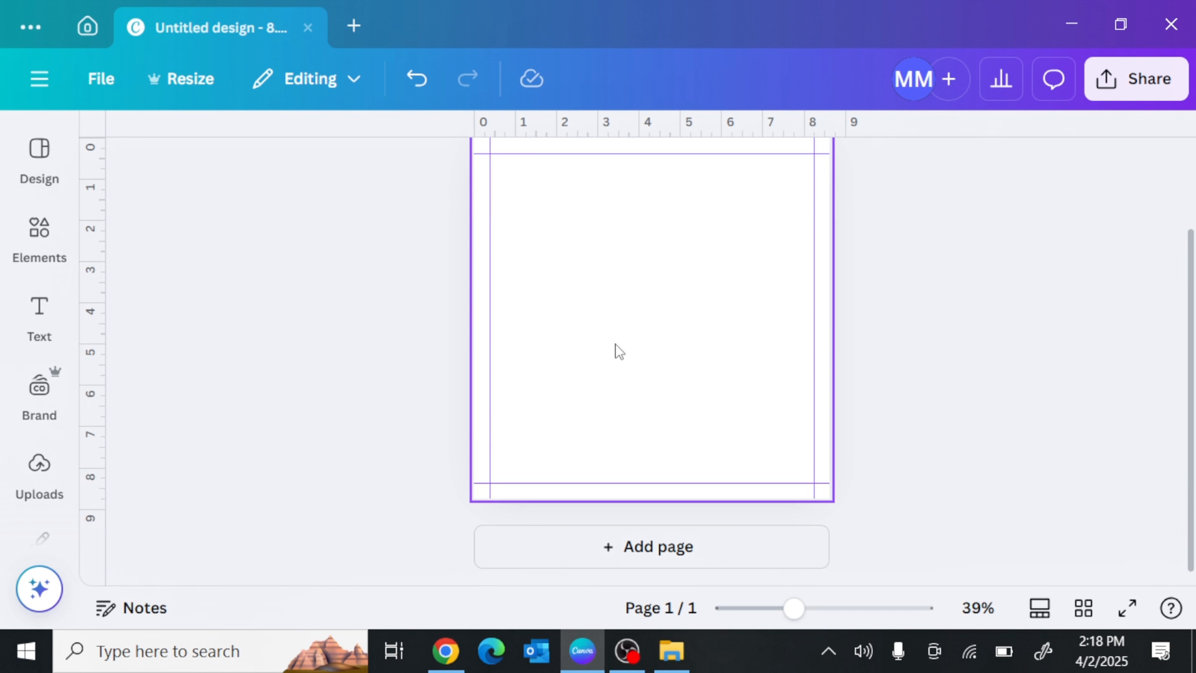
scroll(614, 349, "up", 3)
left_click(774, 225)
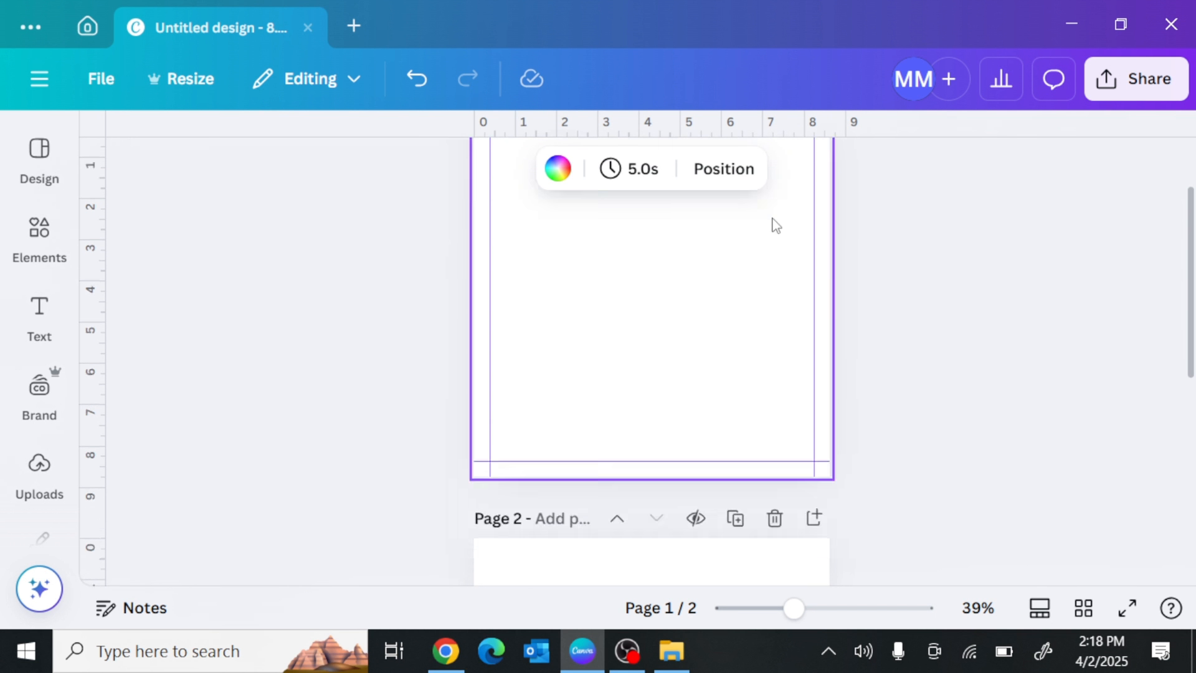
left_click(737, 227)
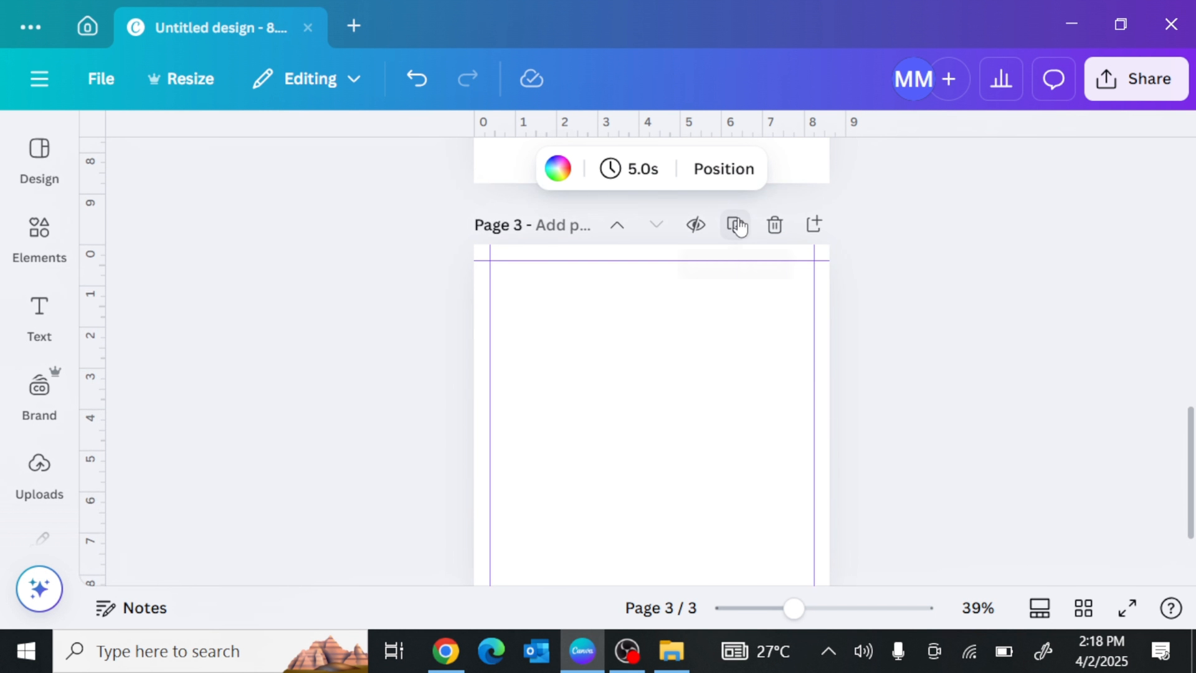
left_click(736, 228)
left_click(737, 227)
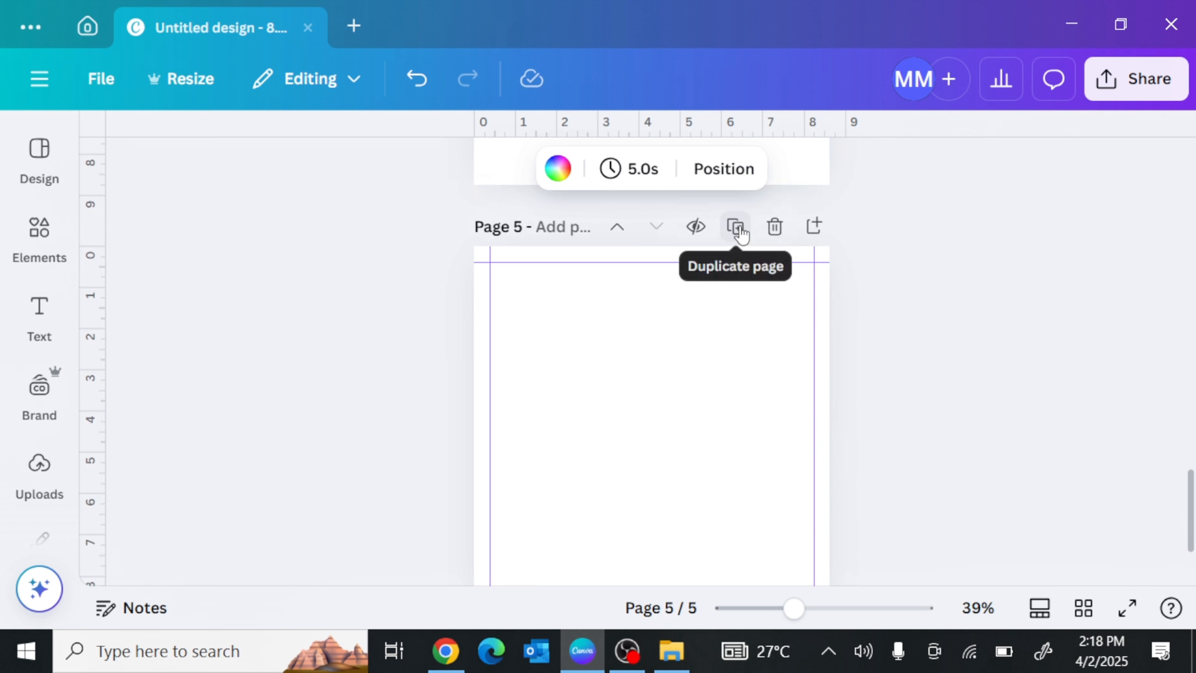
left_click(737, 228)
left_click(737, 228)
left_click(737, 228)
left_click(737, 228)
left_click(737, 228)
left_click(737, 228)
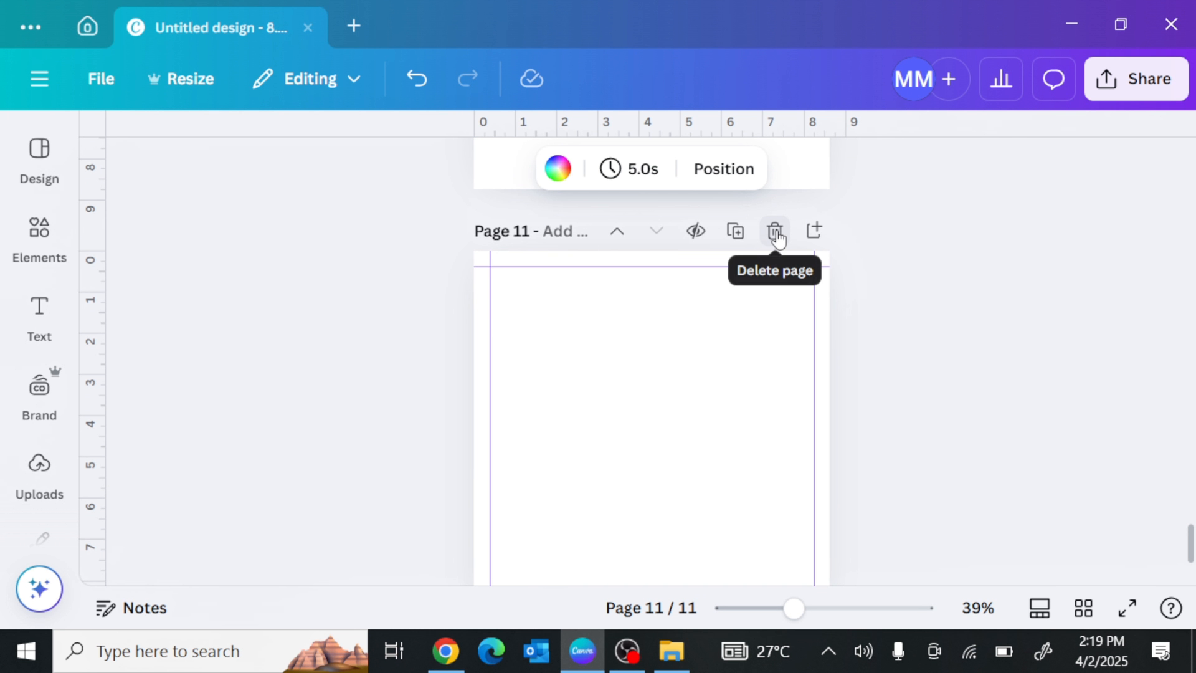
left_click(776, 232)
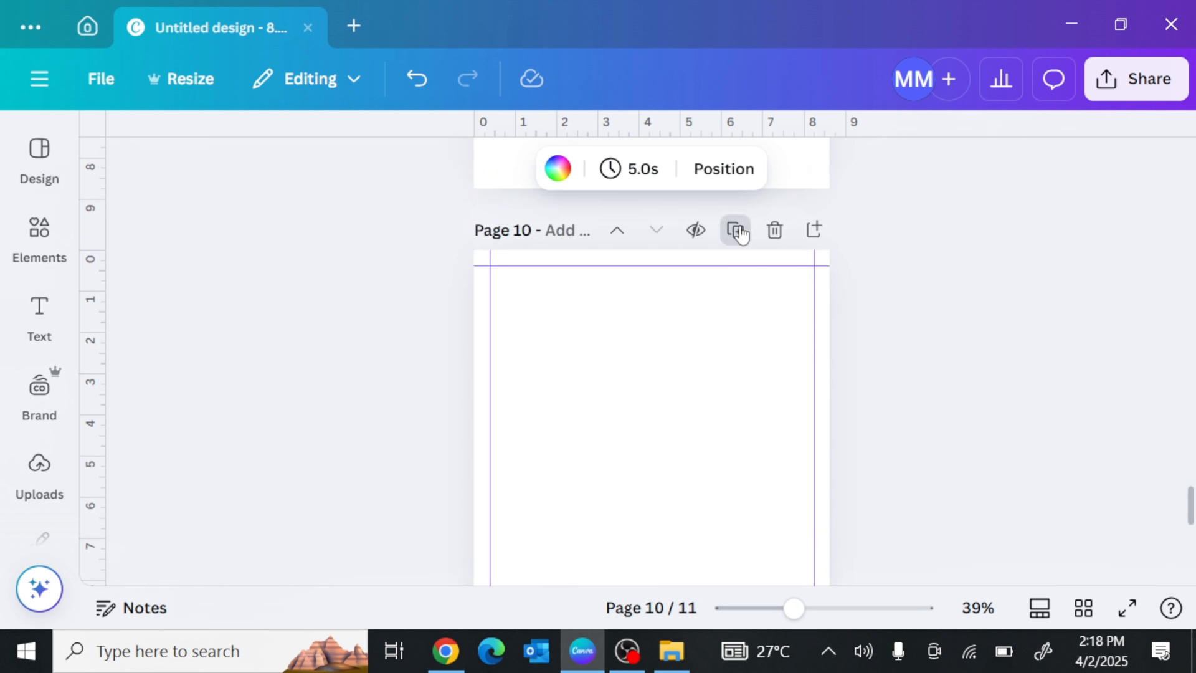
left_click(737, 230)
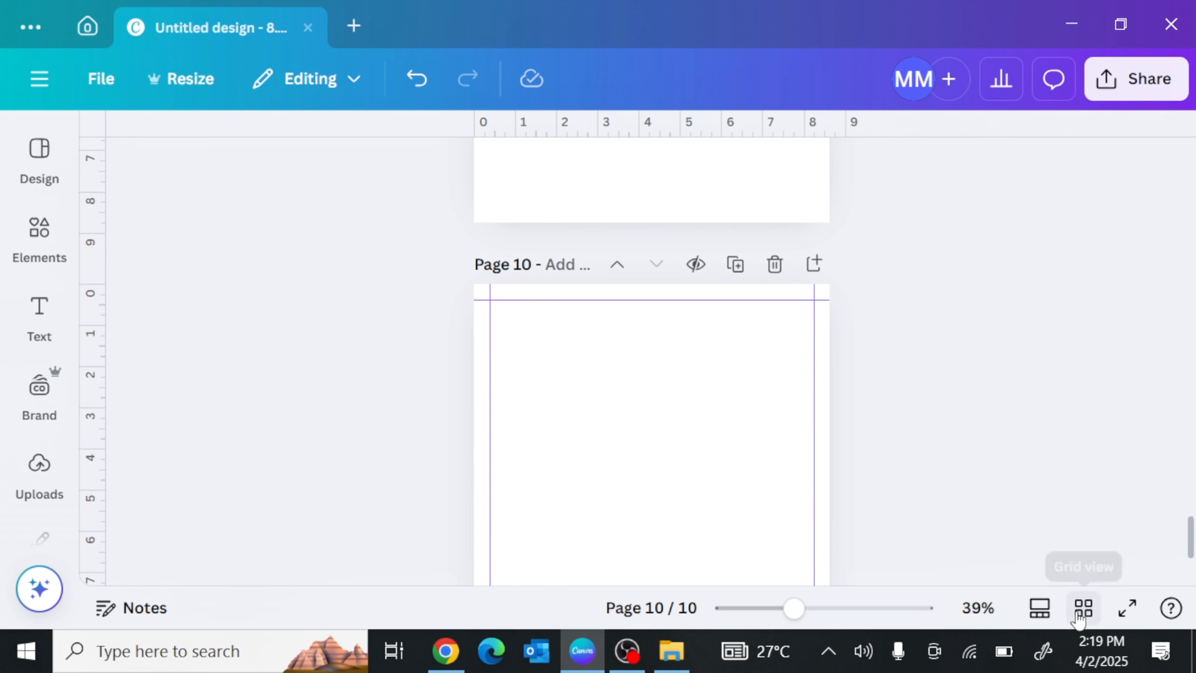
Select all ten pages in grid view and duplicate the set repeatedly until the design has 120 pages
left_click(1083, 608)
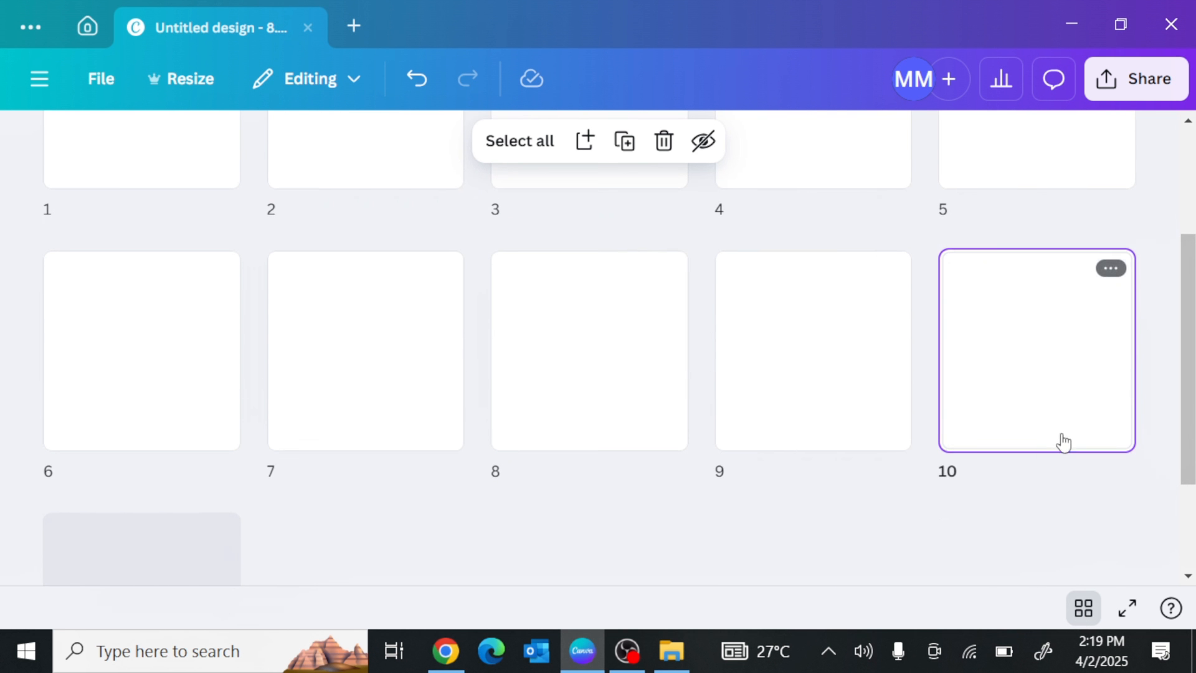
left_click_drag(1039, 483, 4, 65)
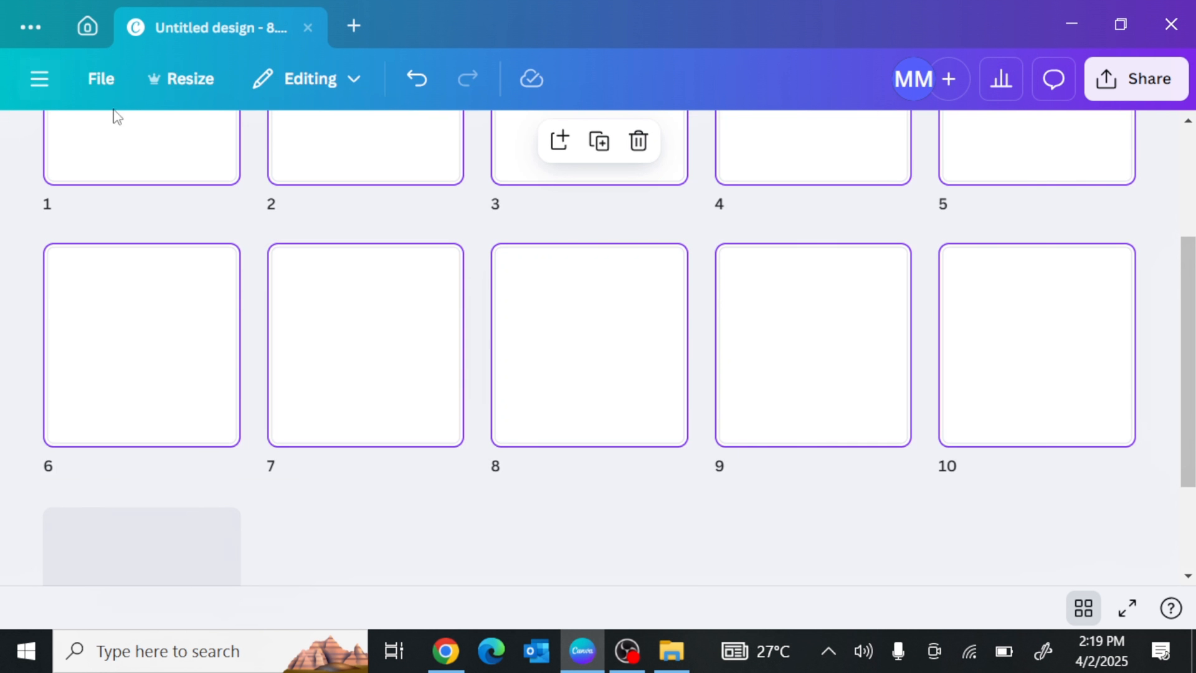
left_click(600, 142)
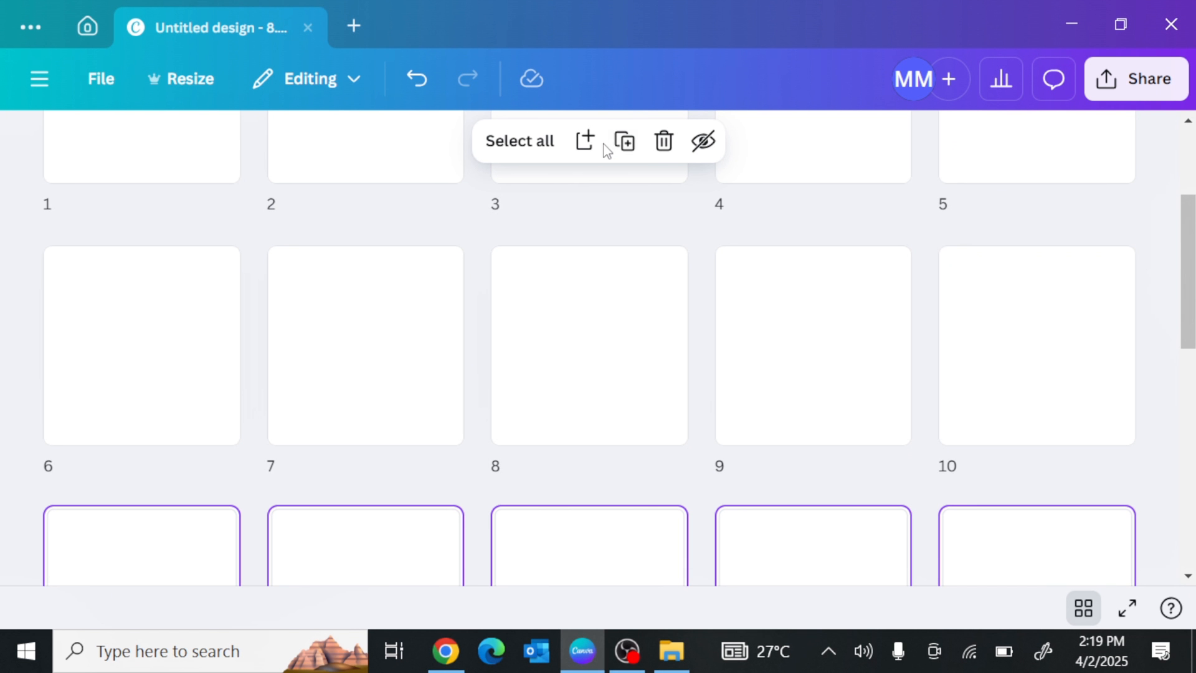
left_click(624, 142)
left_click(625, 142)
left_click(624, 145)
left_click(625, 144)
left_click(624, 144)
left_click(625, 145)
left_click(624, 145)
left_click(624, 144)
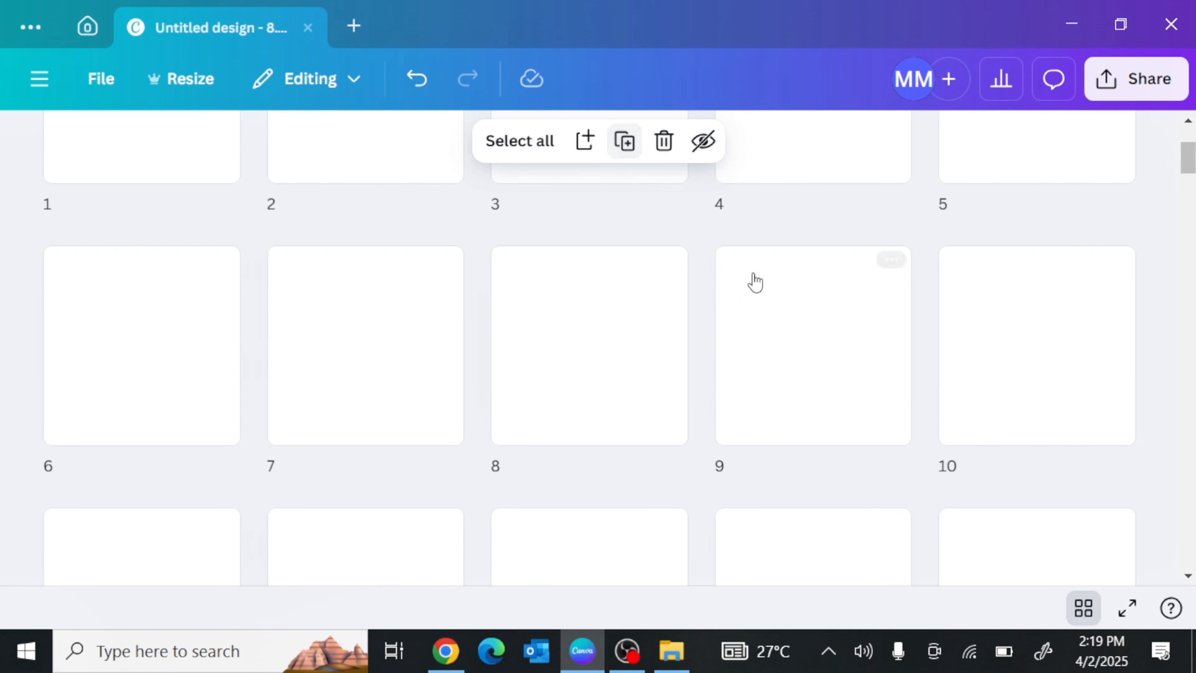
Delete pages 111 to 120 at the end of the design, leaving 110 pages
left_click(1189, 163)
left_click_drag(1189, 163, 1188, 545)
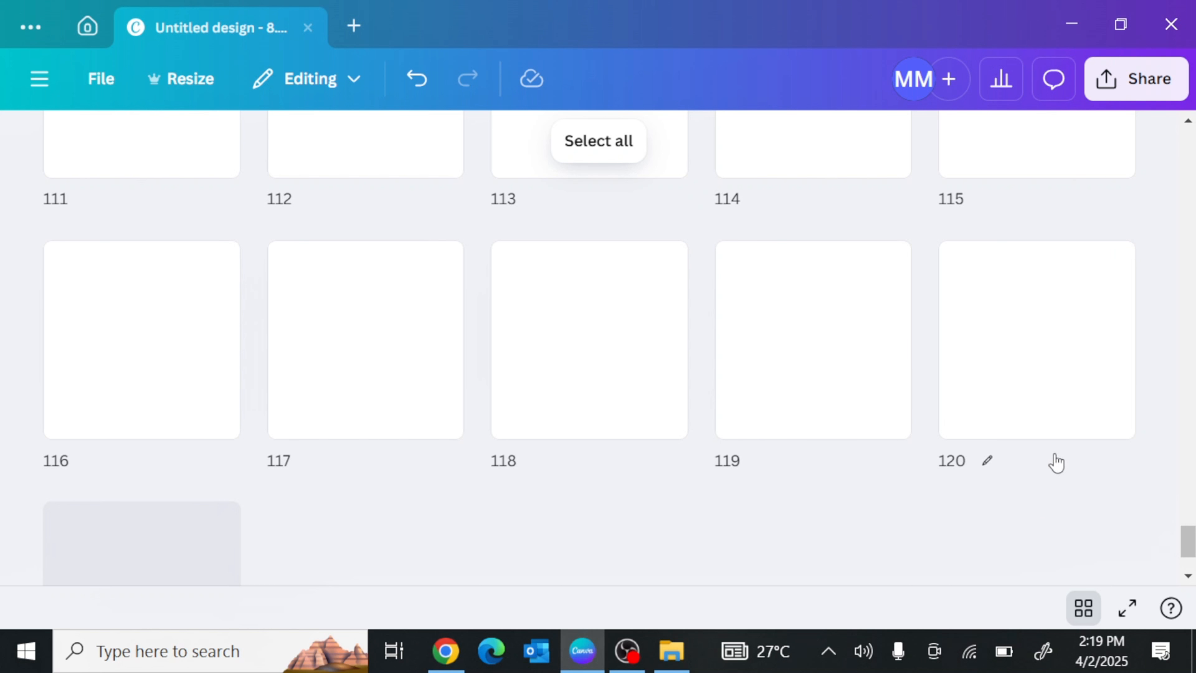
left_click_drag(1025, 472, 236, 254)
key("Delete")
left_click_drag(1031, 355, 141, 218)
key("Delete")
scroll(643, 470, "up", 3)
scroll(679, 417, "down", 3)
scroll(679, 418, "up", 15)
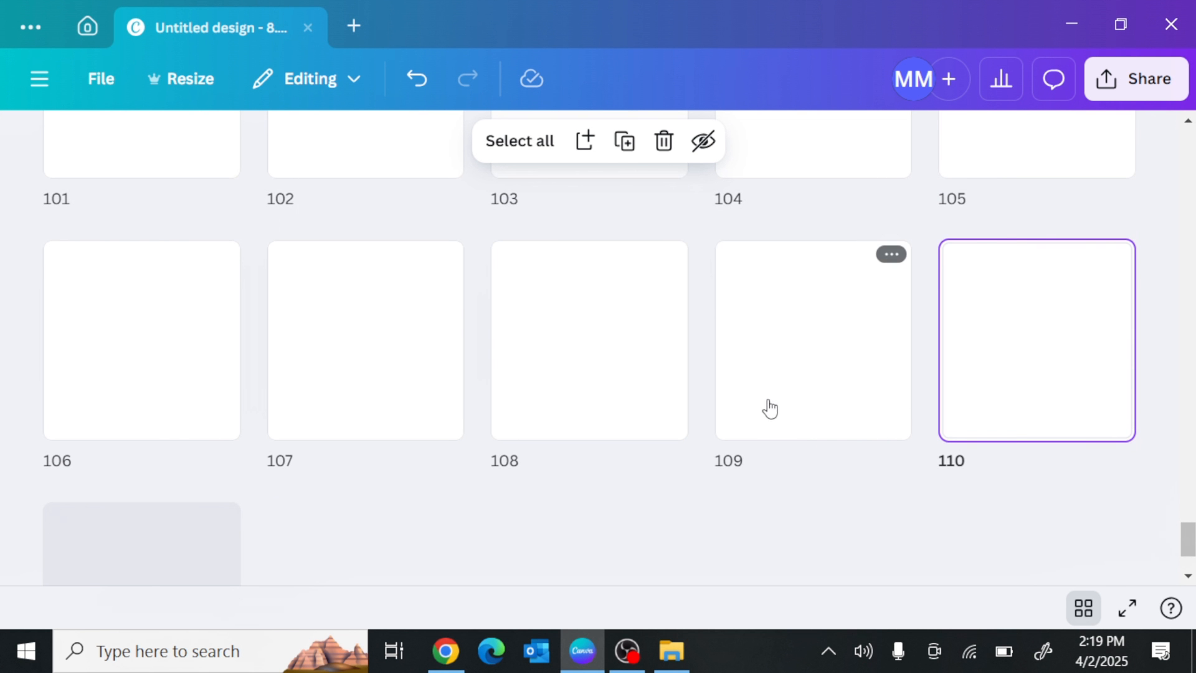
Select page 1 and leave grid view to return to the page editing view
left_click_drag(1187, 479, 1159, 125)
left_click(125, 278)
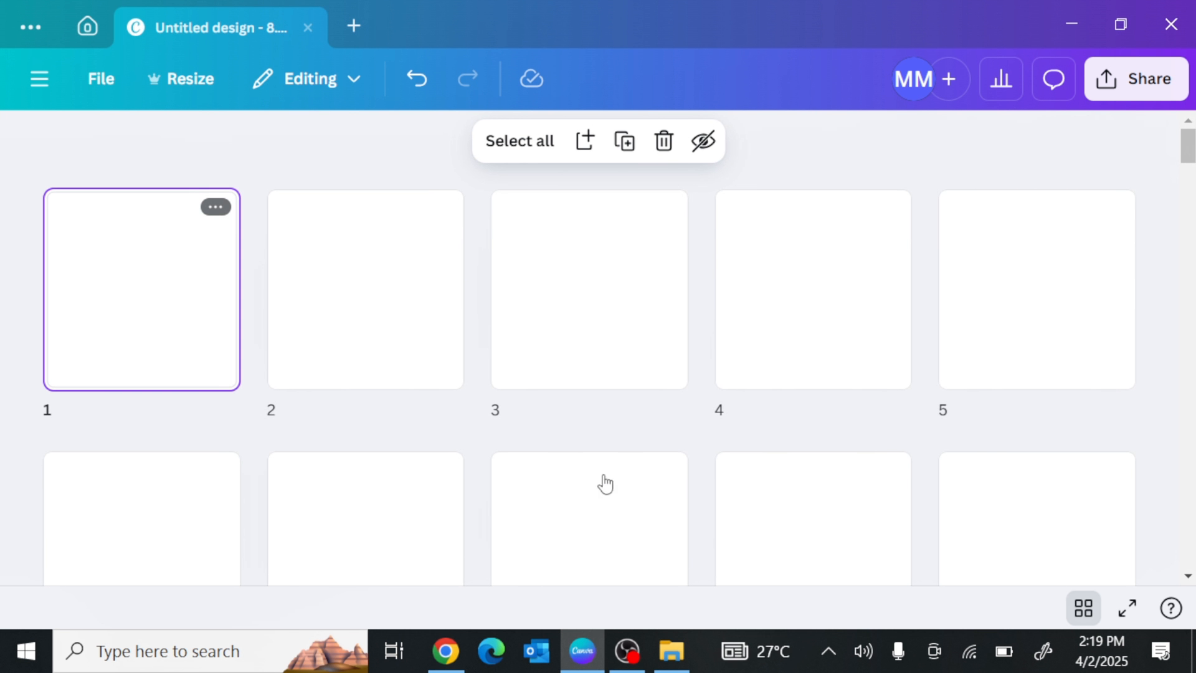
left_click(1083, 606)
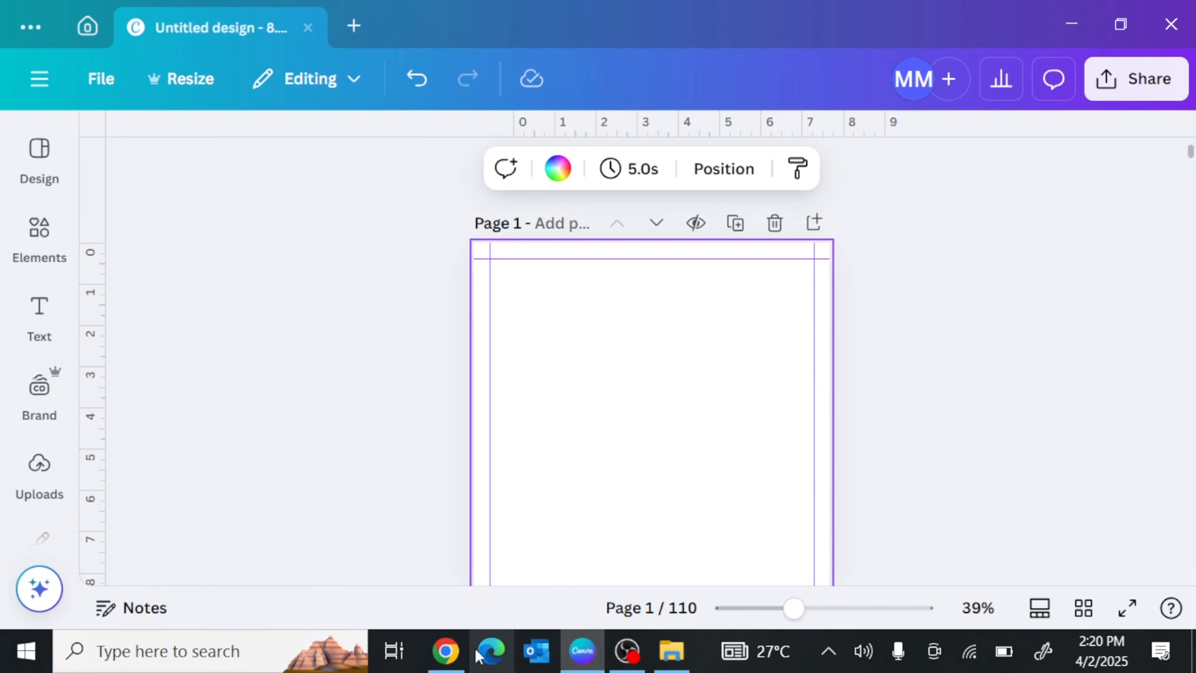
Switch to Chrome and open the Text To Coloring Page tool on coloringbook.ai
left_click(446, 651)
left_click(681, 24)
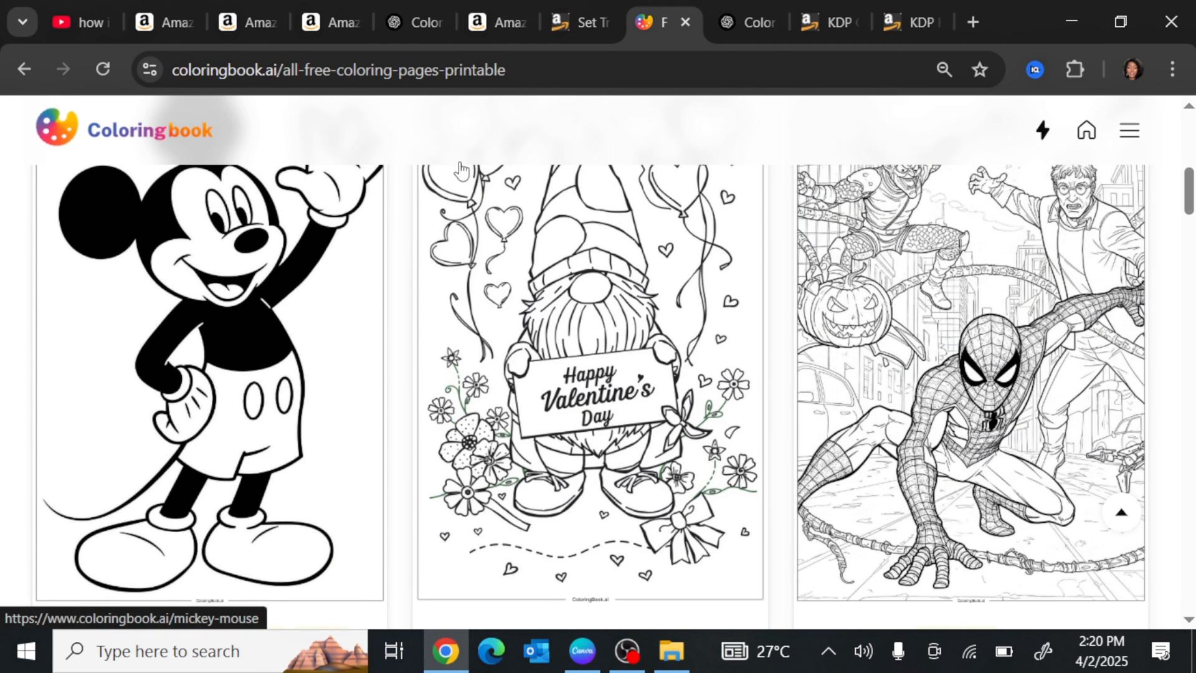
left_click(1131, 132)
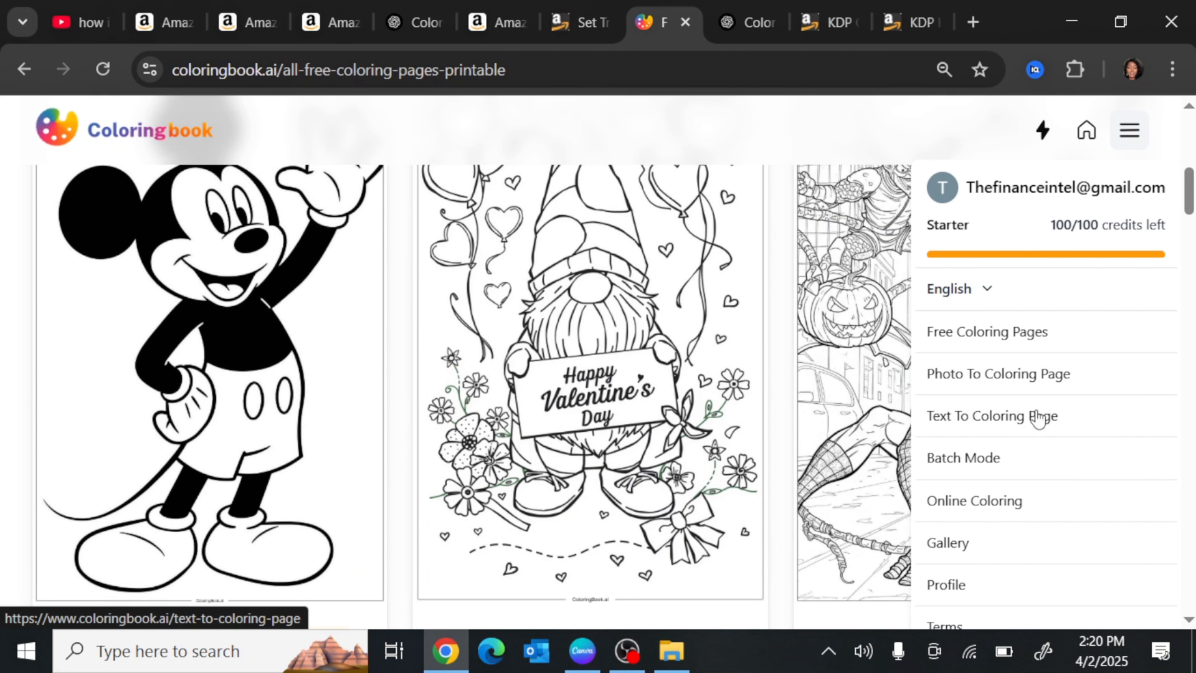
left_click(1022, 429)
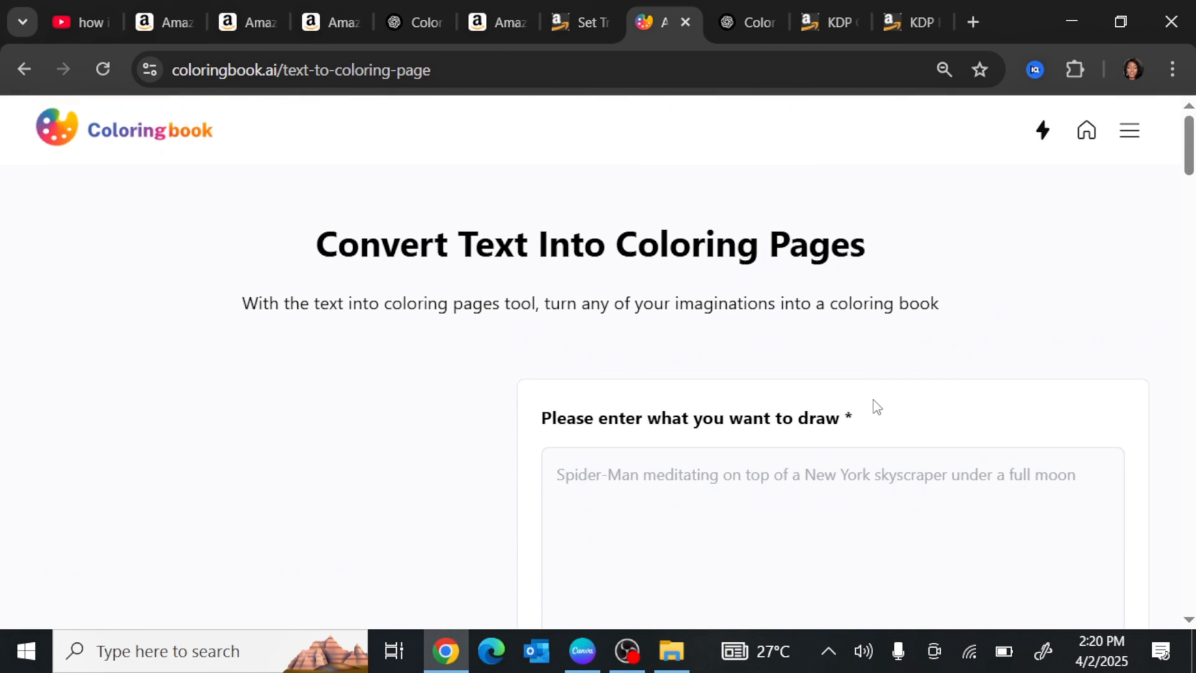
scroll(810, 374, "down", 5)
scroll(756, 360, "up", 3)
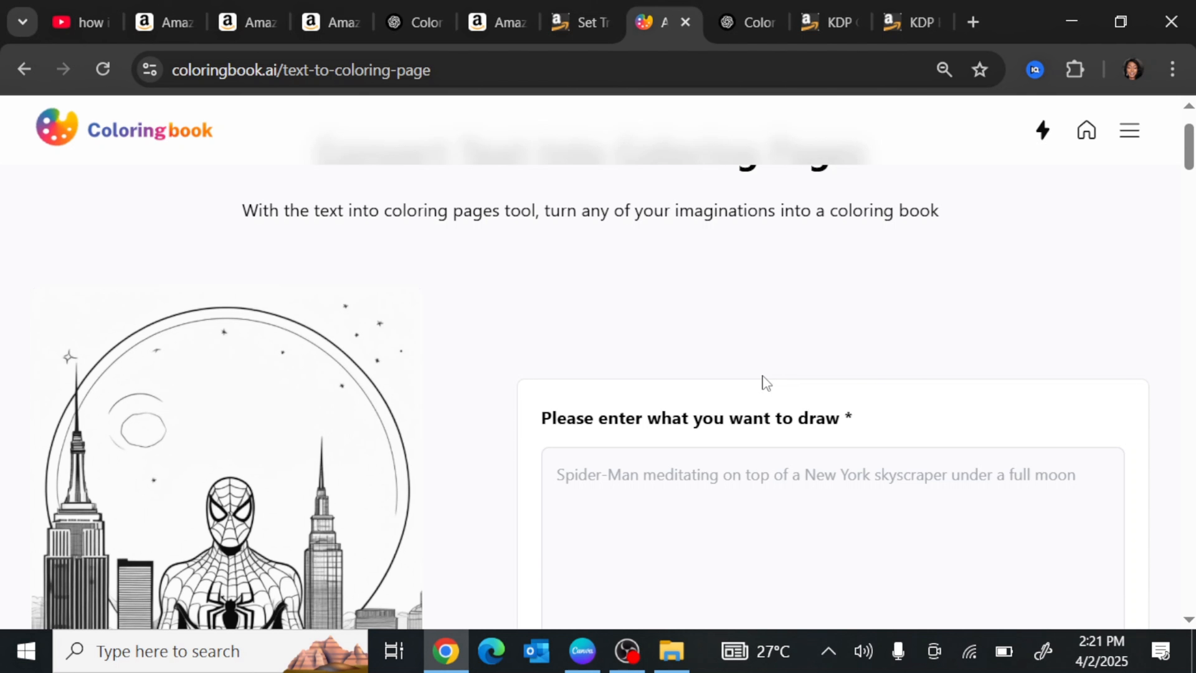
scroll(701, 394, "down", 2)
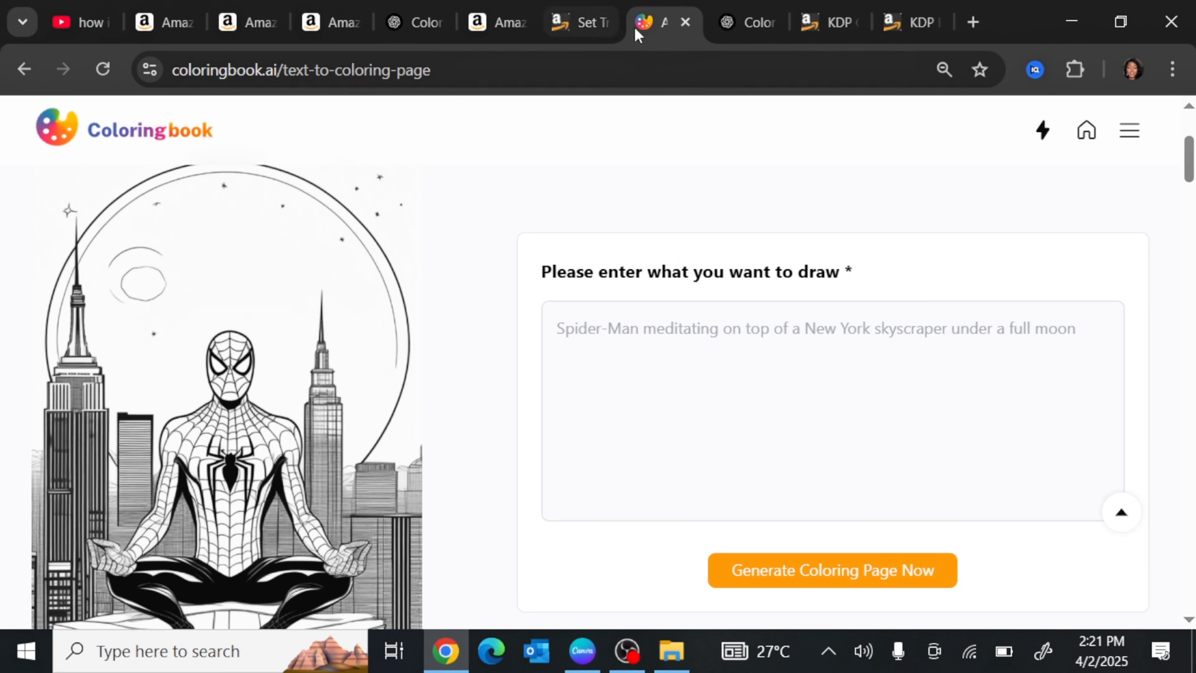
Open the ChatGPT coloring book conversation, enlarge the text and read the request for 50 coloring page prompts
left_click(751, 23)
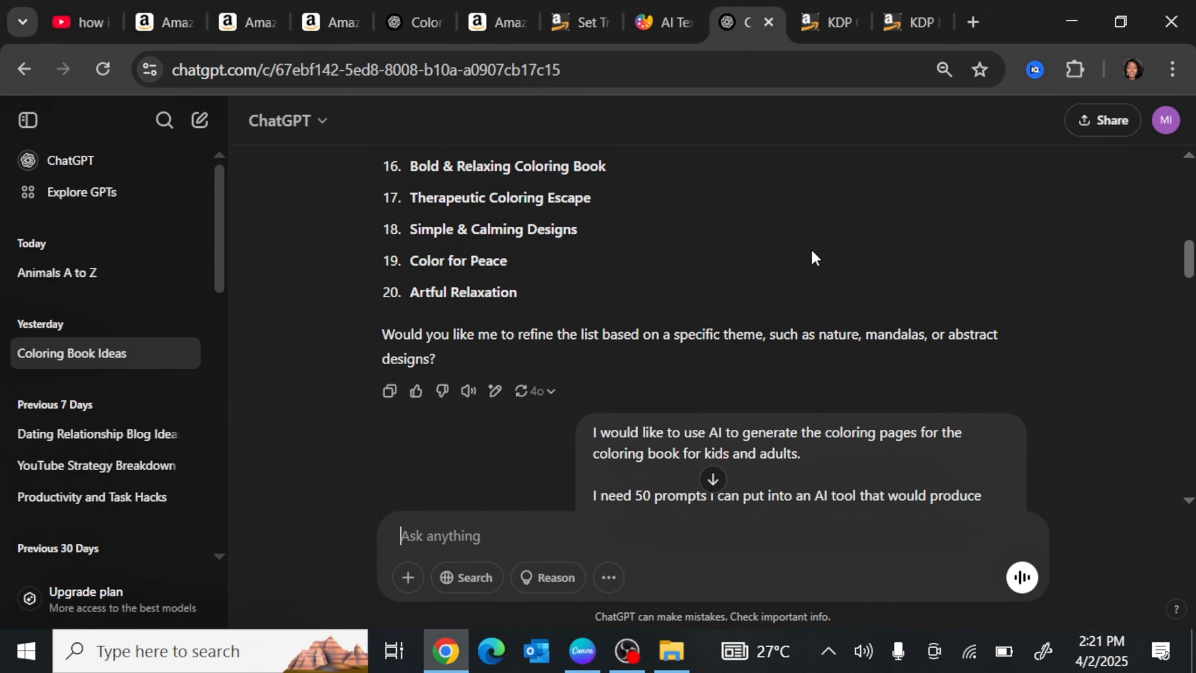
key("ctrl+plus")
key("ctrl+plus")
key("ctrl+plus")
scroll(638, 361, "down", 1)
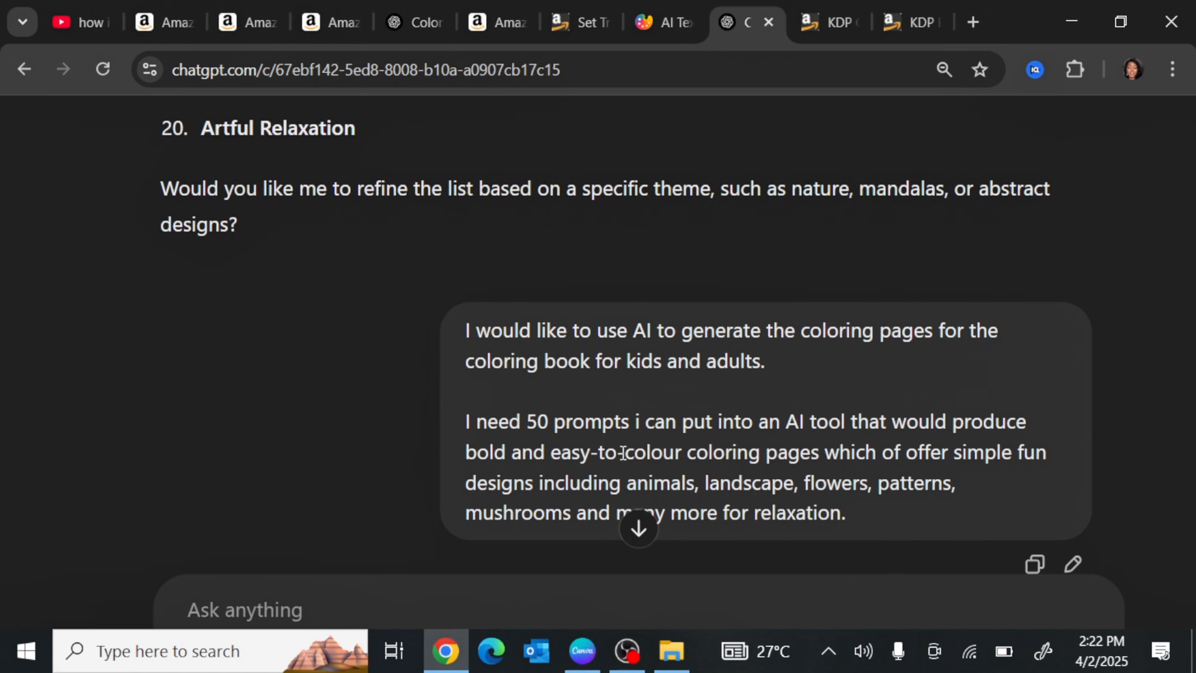
scroll(622, 453, "down", 2)
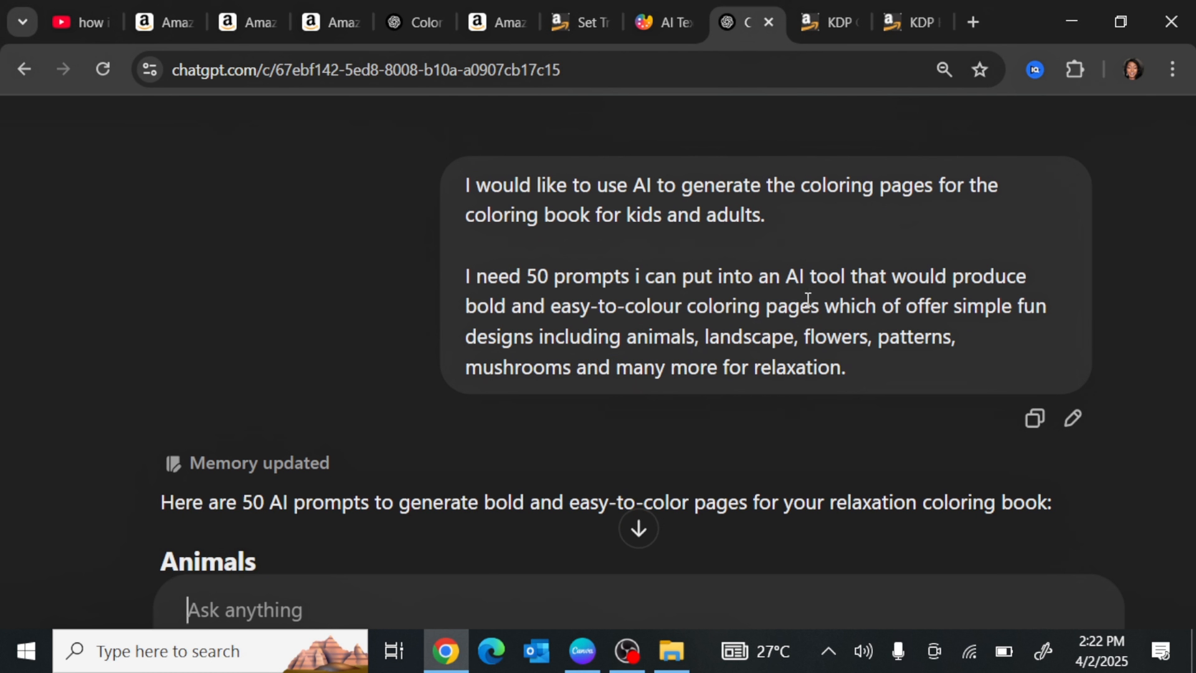
scroll(619, 387, "up", 2)
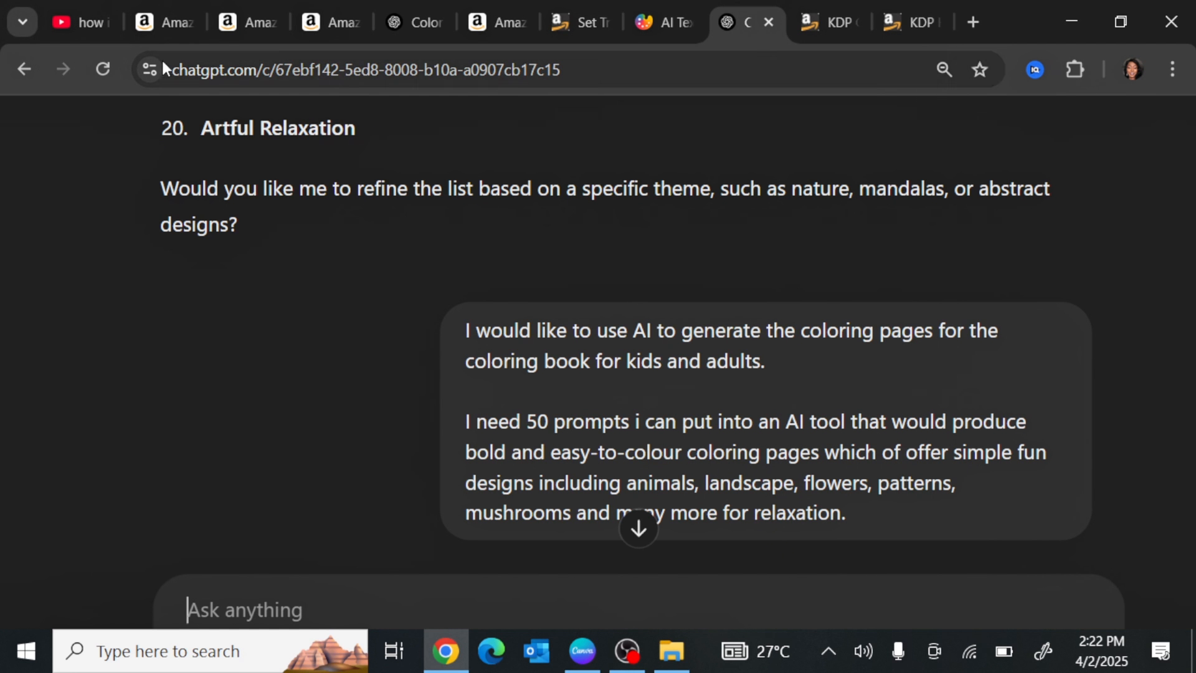
Examine the back cover and sample page previews of the Stress Relief coloring book on Amazon
left_click(237, 25)
scroll(182, 402, "down", 3)
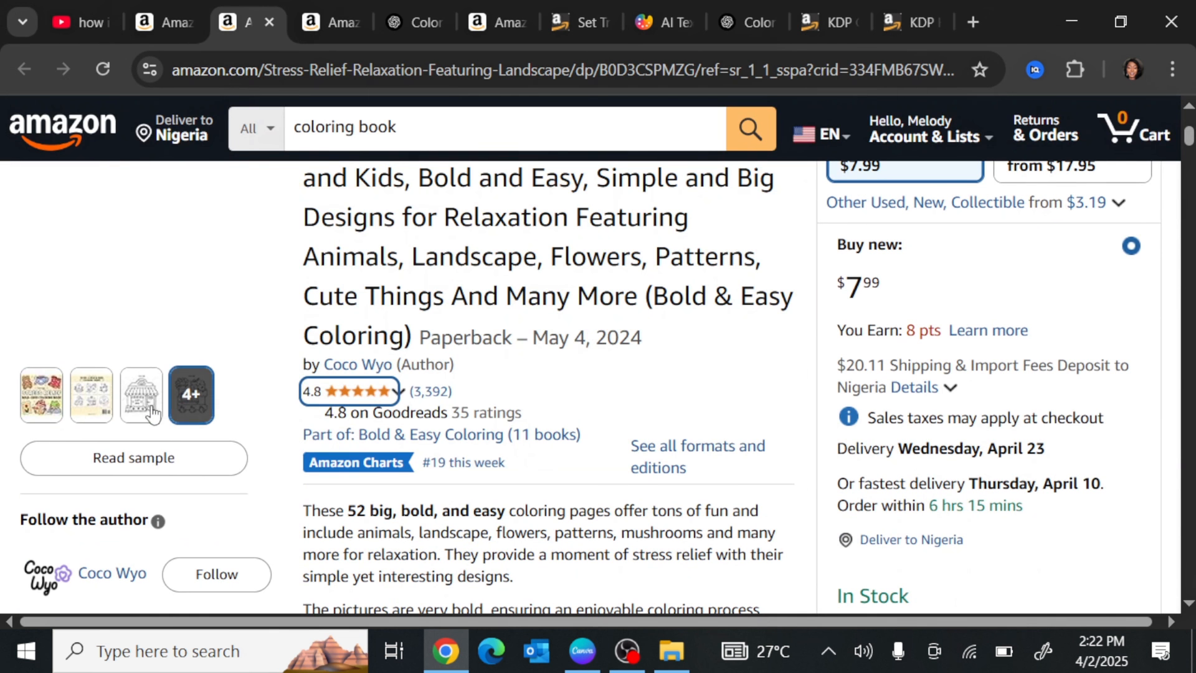
mouse_move(92, 402)
scroll(94, 406, "up", 2)
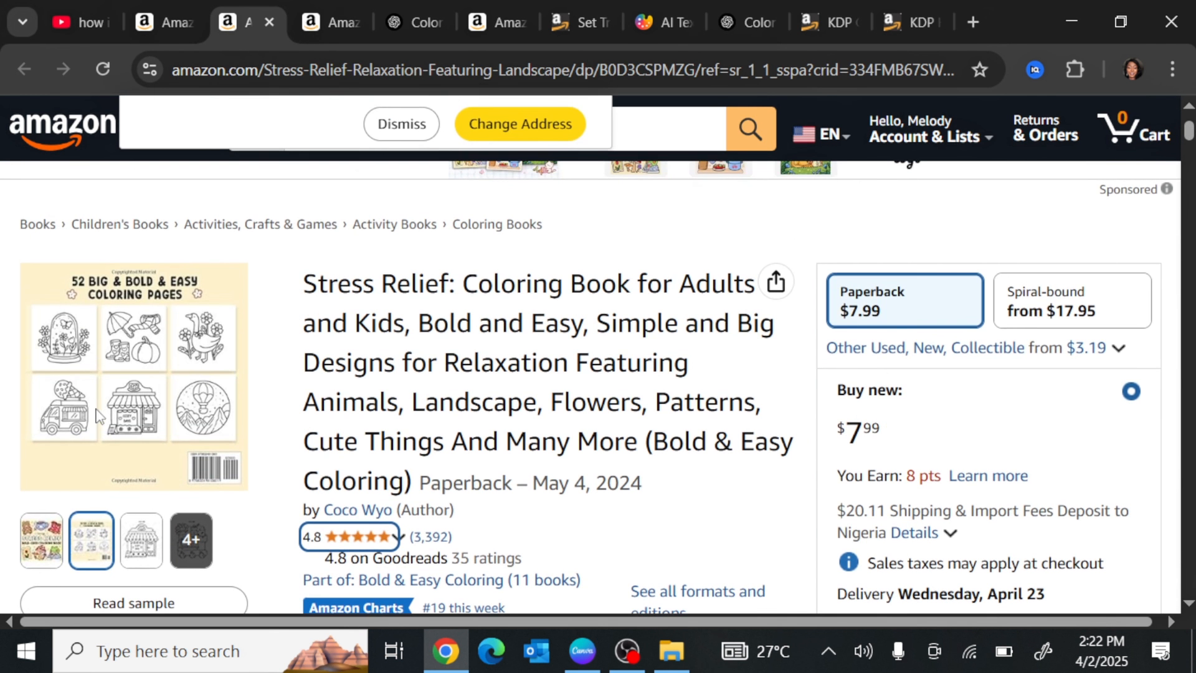
mouse_move(150, 557)
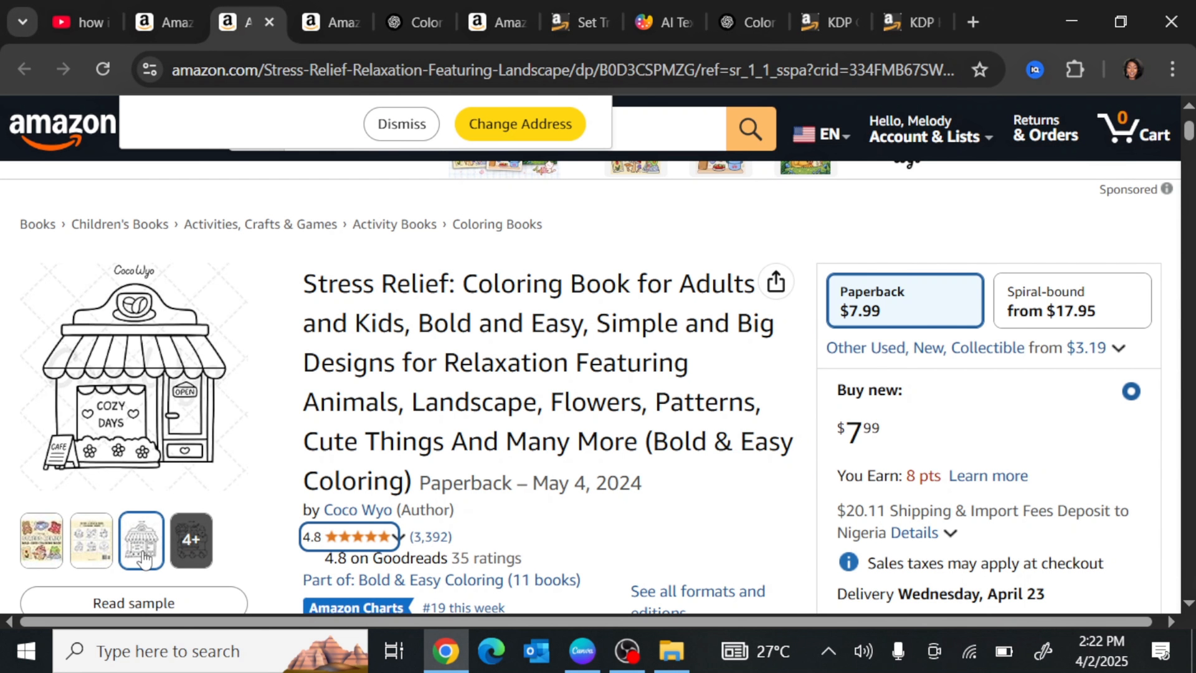
Return to the ChatGPT conversation and read through the list of 50 coloring page prompts by category
left_click(738, 24)
scroll(518, 321, "down", 5)
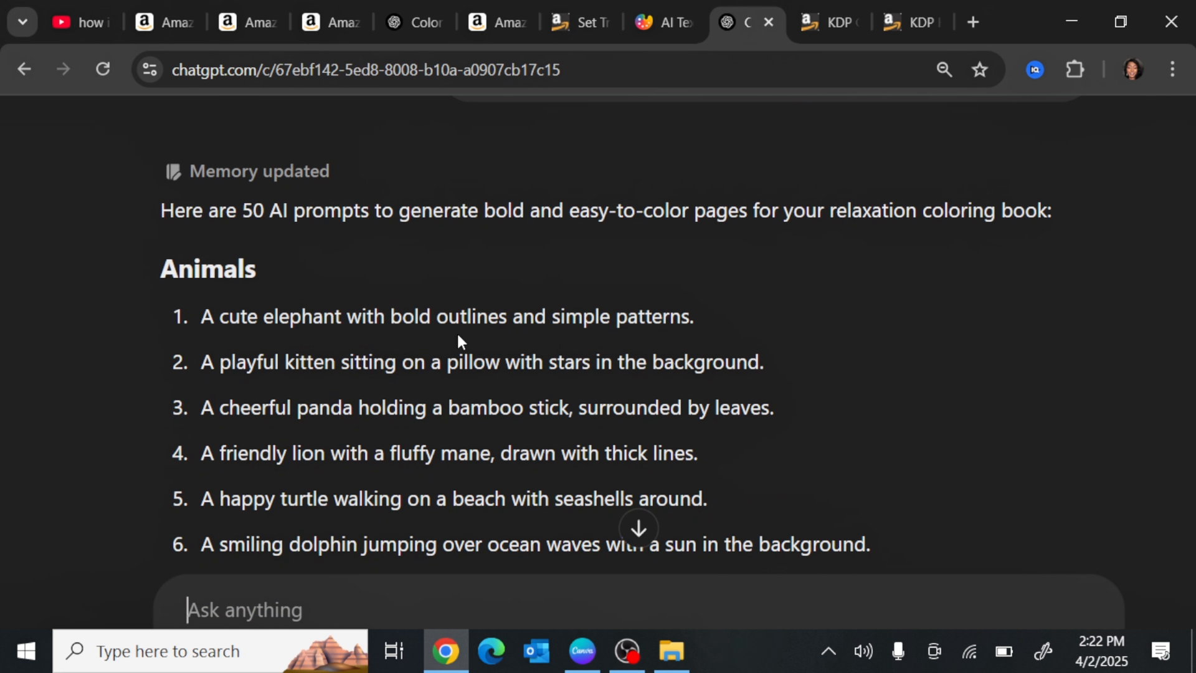
scroll(319, 366, "down", 3)
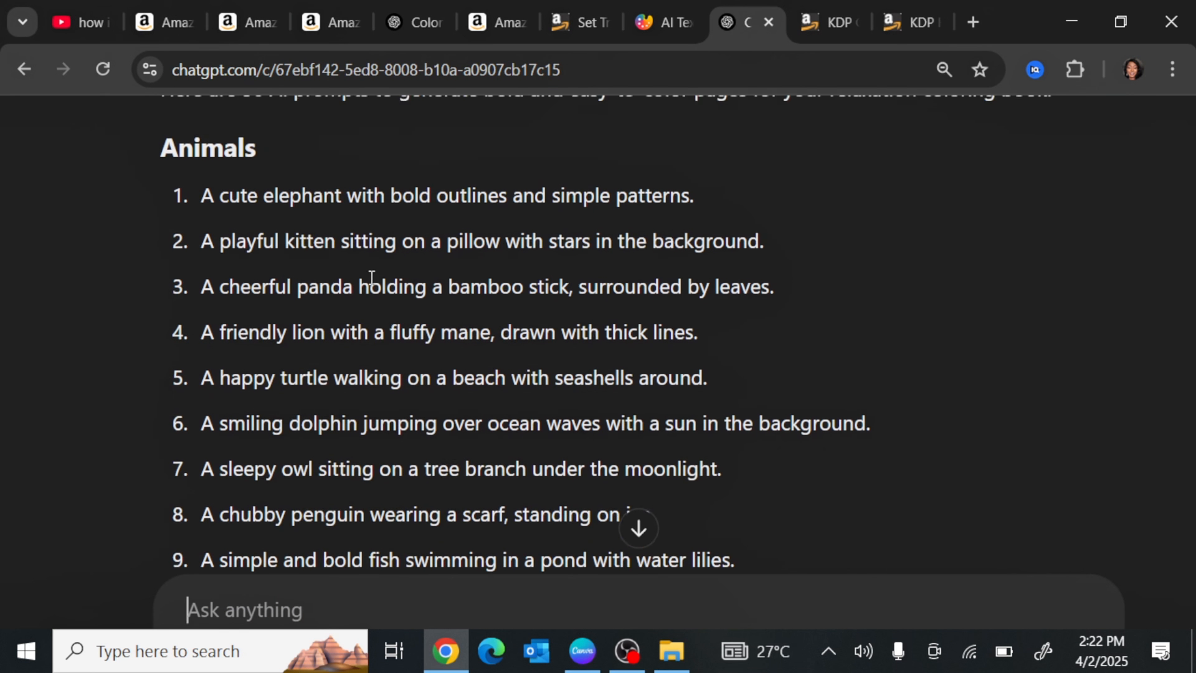
scroll(347, 297, "down", 3)
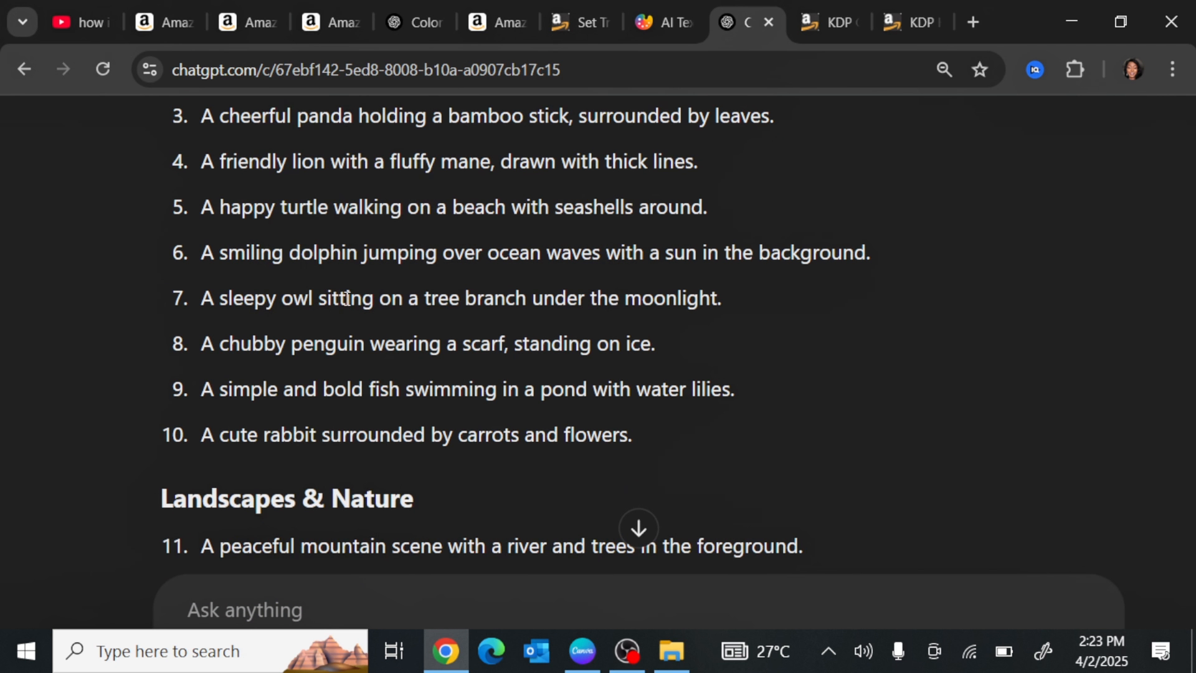
scroll(321, 350, "down", 3)
scroll(322, 356, "down", 6)
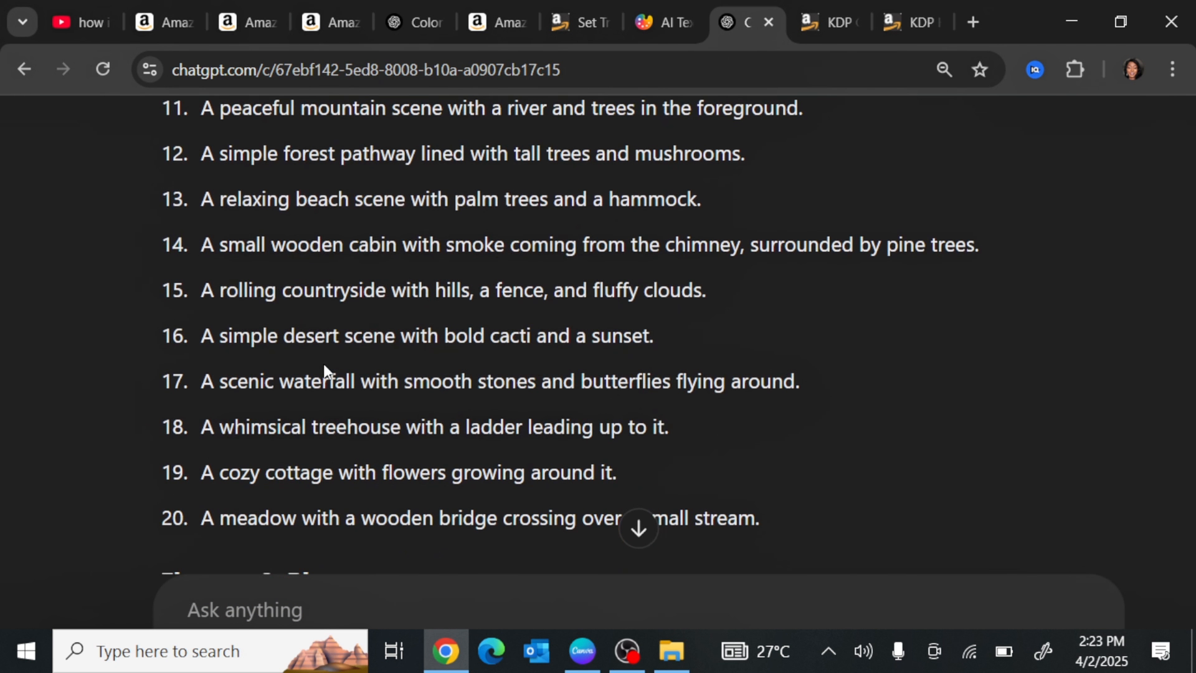
scroll(474, 305, "down", 10)
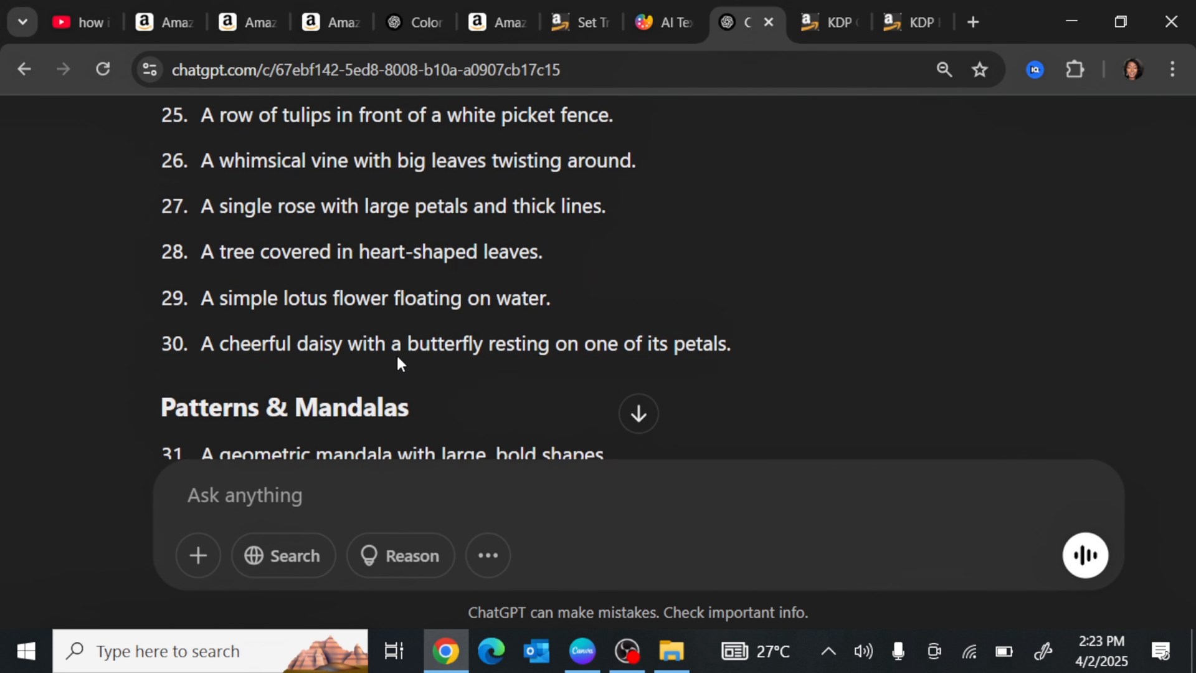
scroll(396, 355, "up", 20)
scroll(401, 355, "up", 15)
scroll(401, 353, "down", 9)
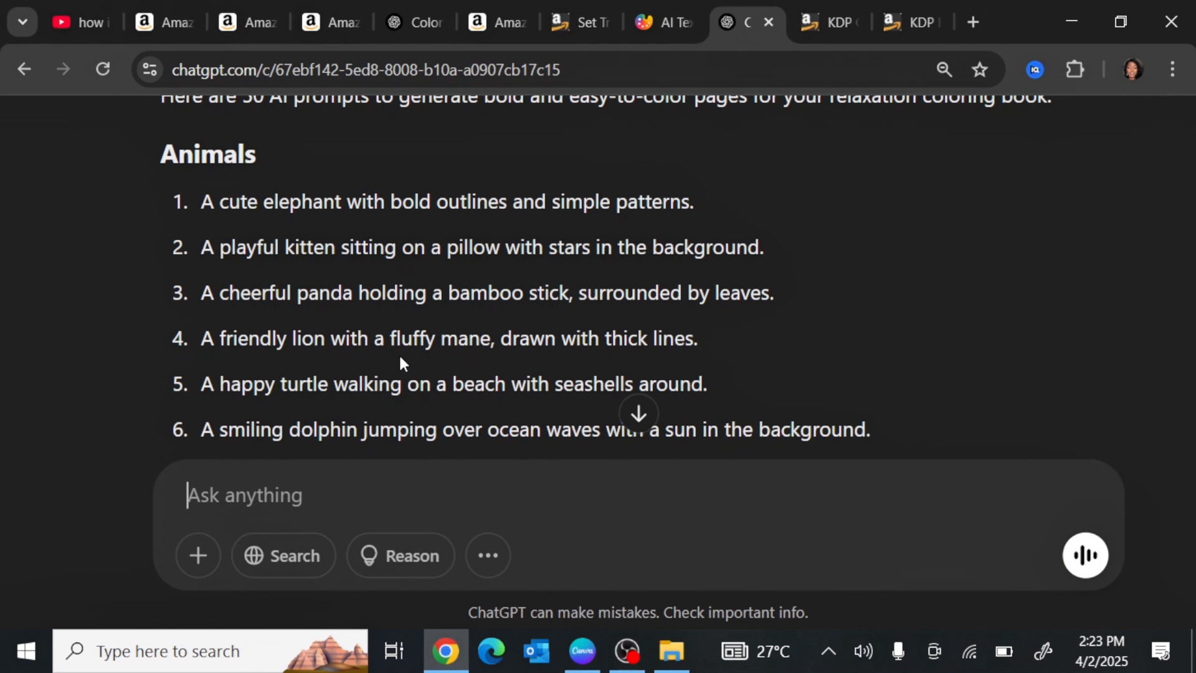
Copy the first Animals prompt, the cute elephant, into coloringbook.ai's drawing description and add "and tjhick" after "bold"
left_click_drag(695, 203, 187, 202)
key("ctrl+c")
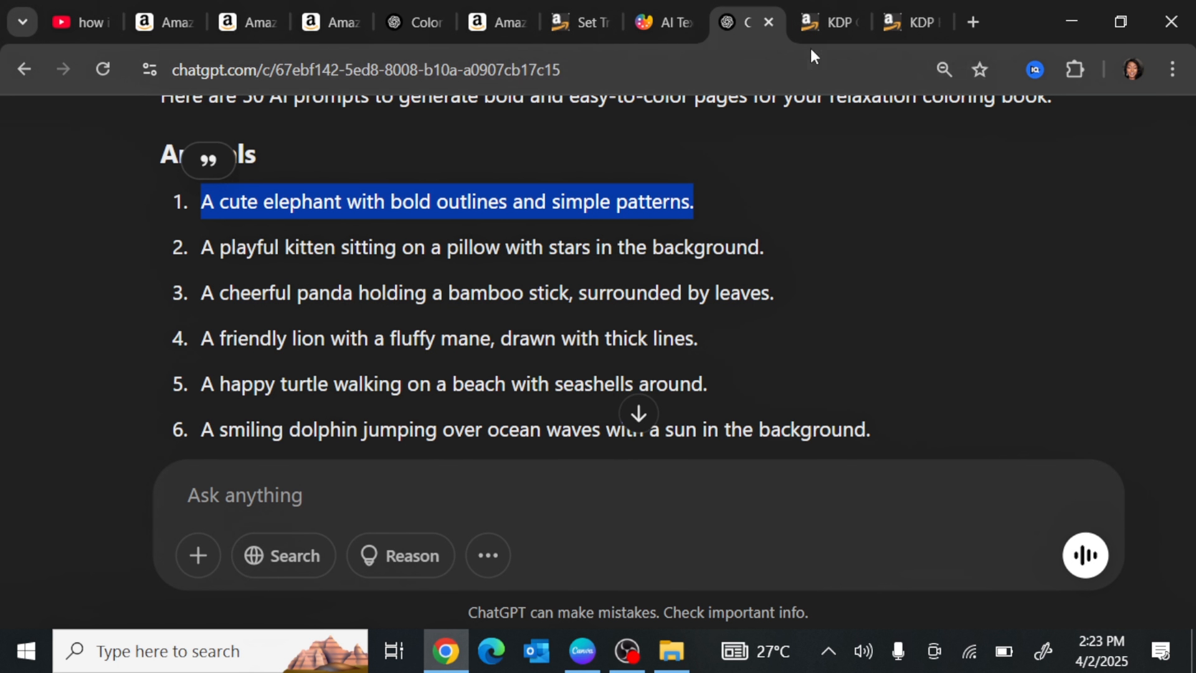
left_click(660, 26)
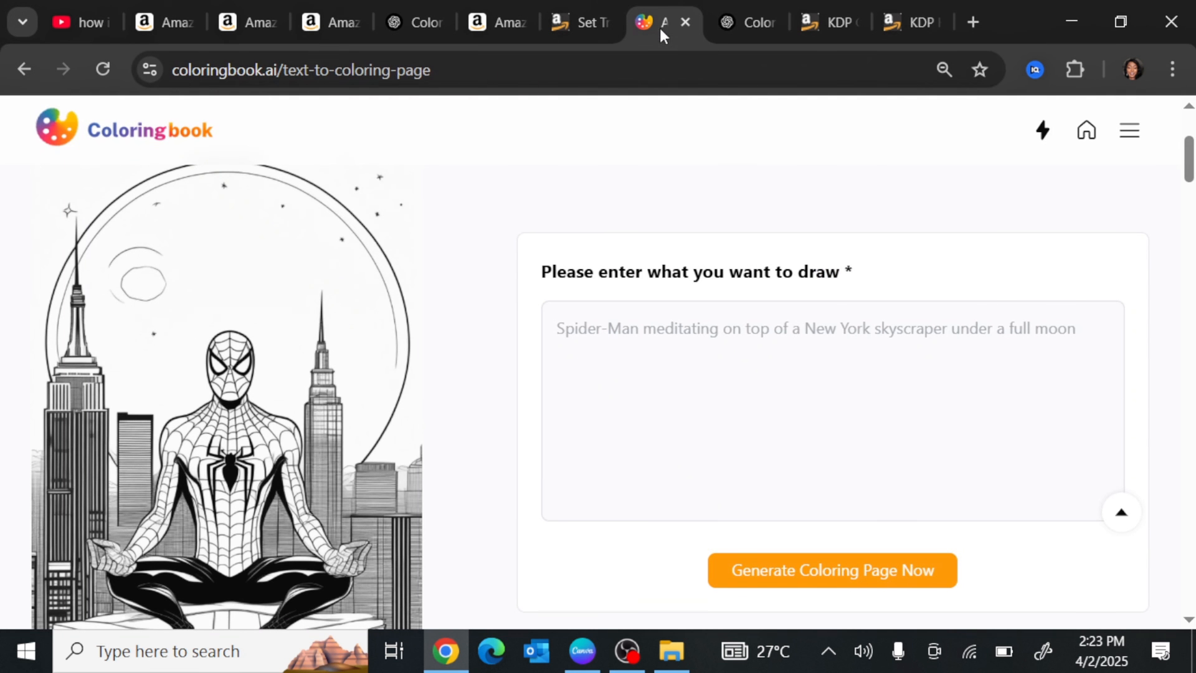
left_click(735, 334)
key("ctrl+v")
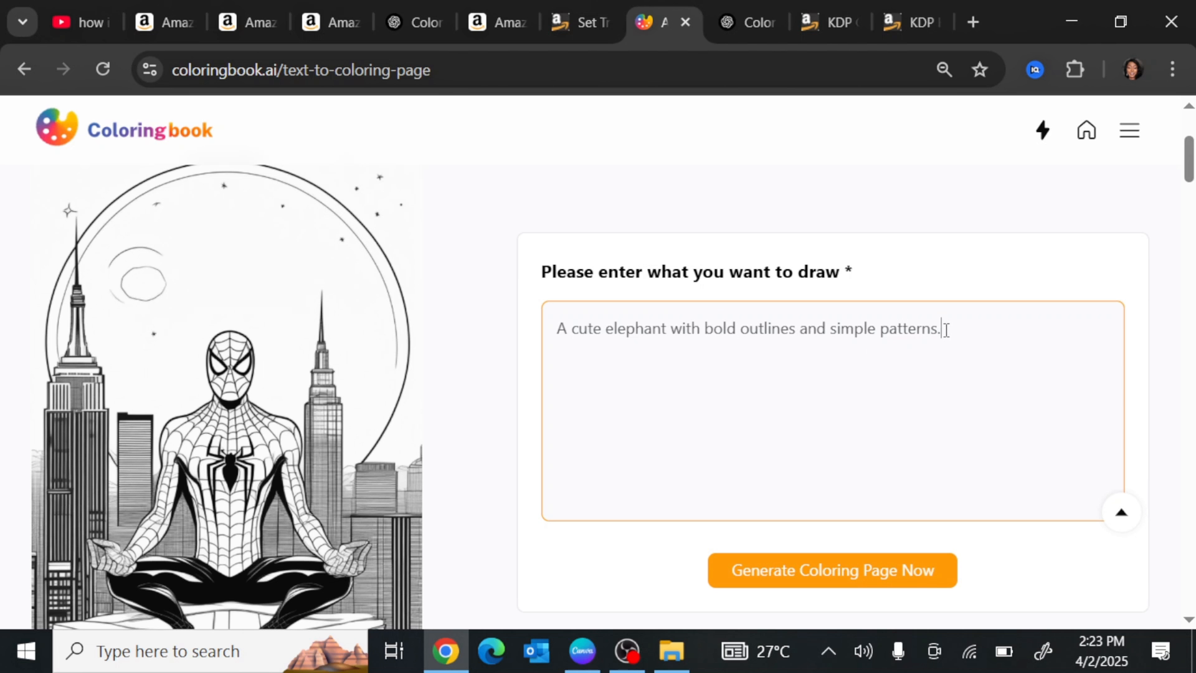
type("and tjhick")
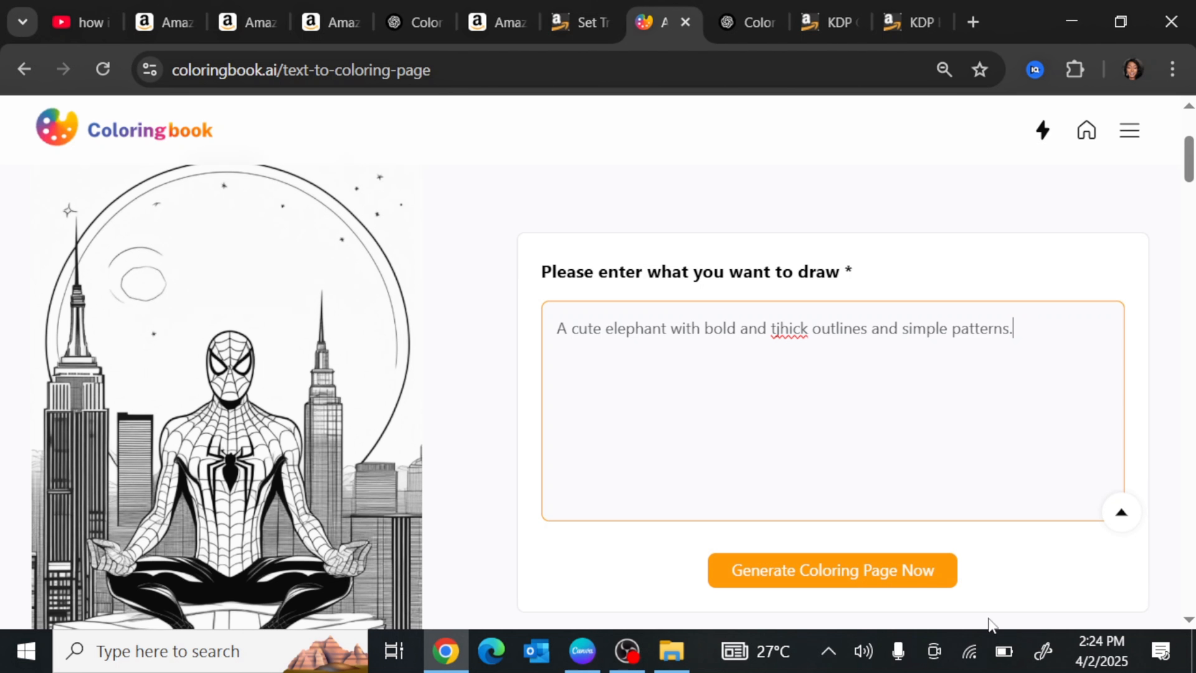
Submit the elephant prompt to the coloring page generator and compare the sample images for the difficulty levels
left_click(910, 573)
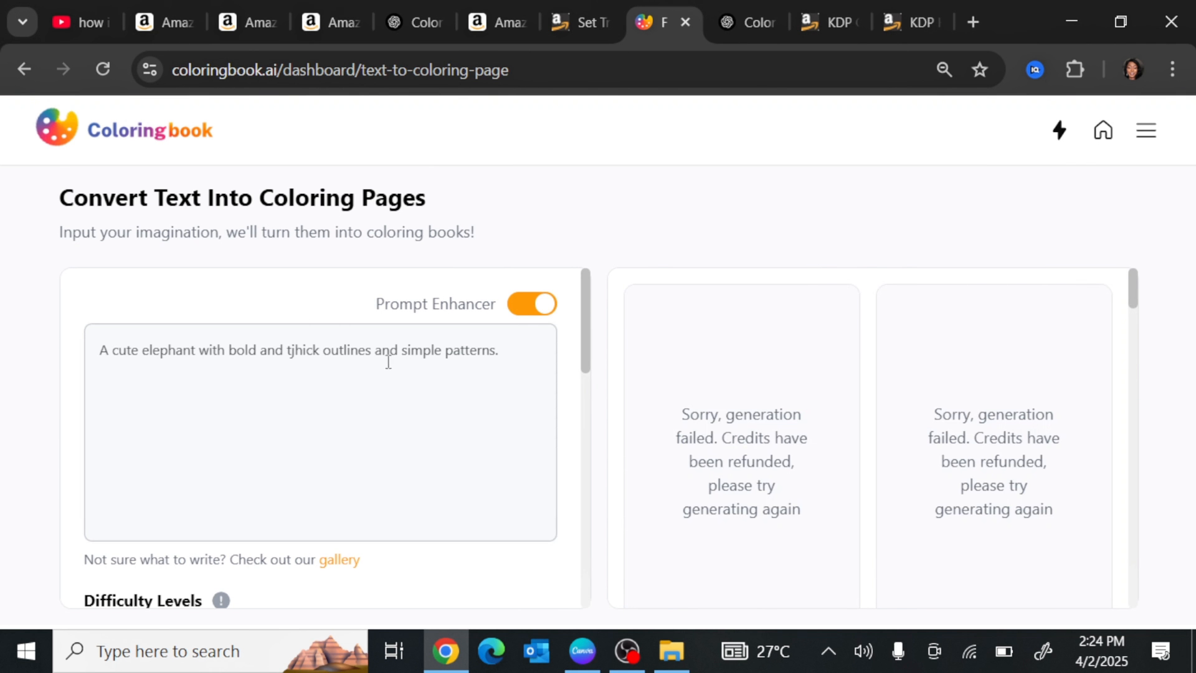
scroll(386, 374, "down", 2)
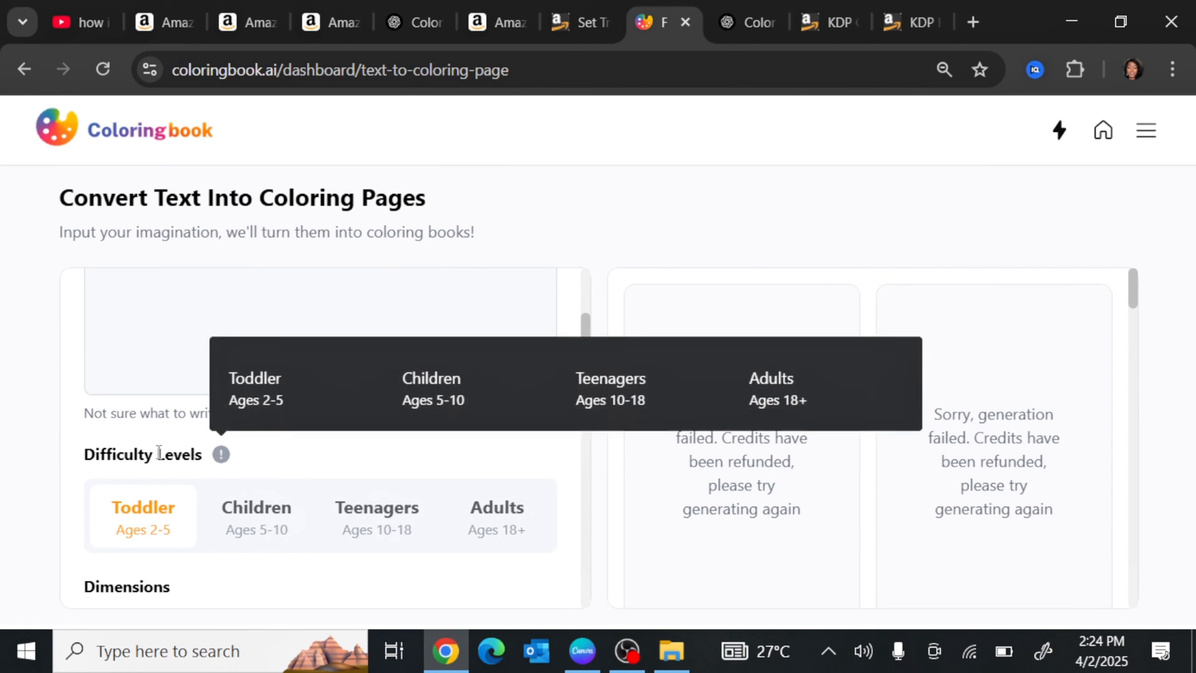
scroll(178, 452, "down", 2)
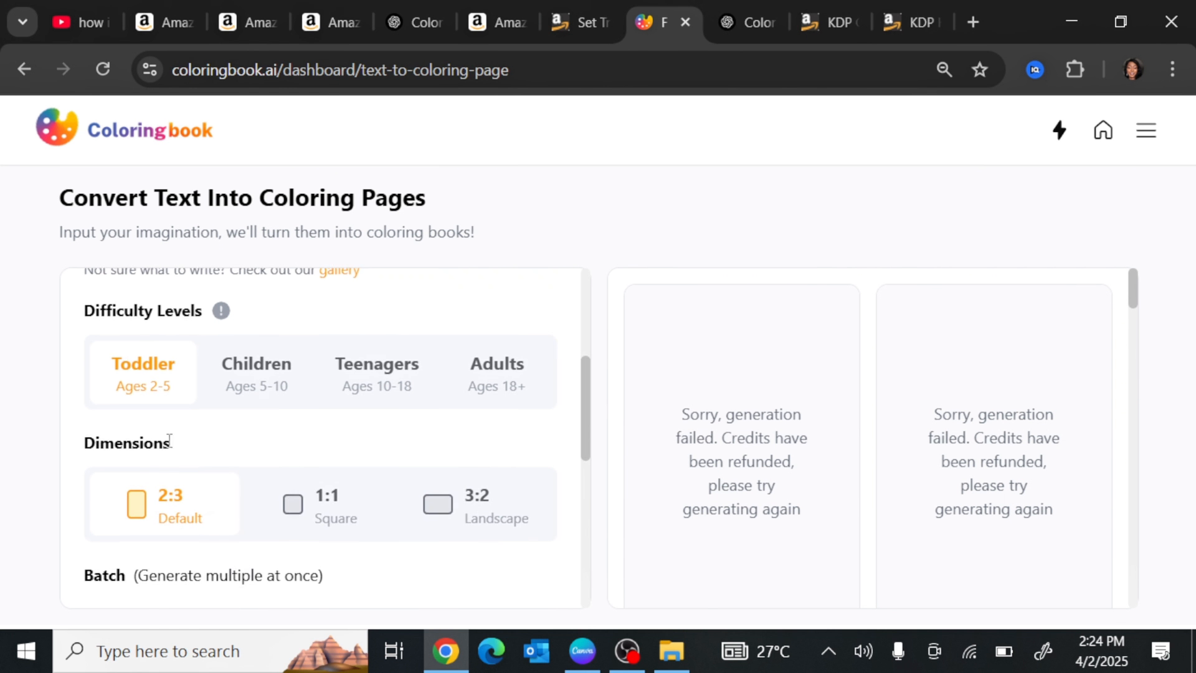
scroll(141, 365, "up", 2)
mouse_move(220, 450)
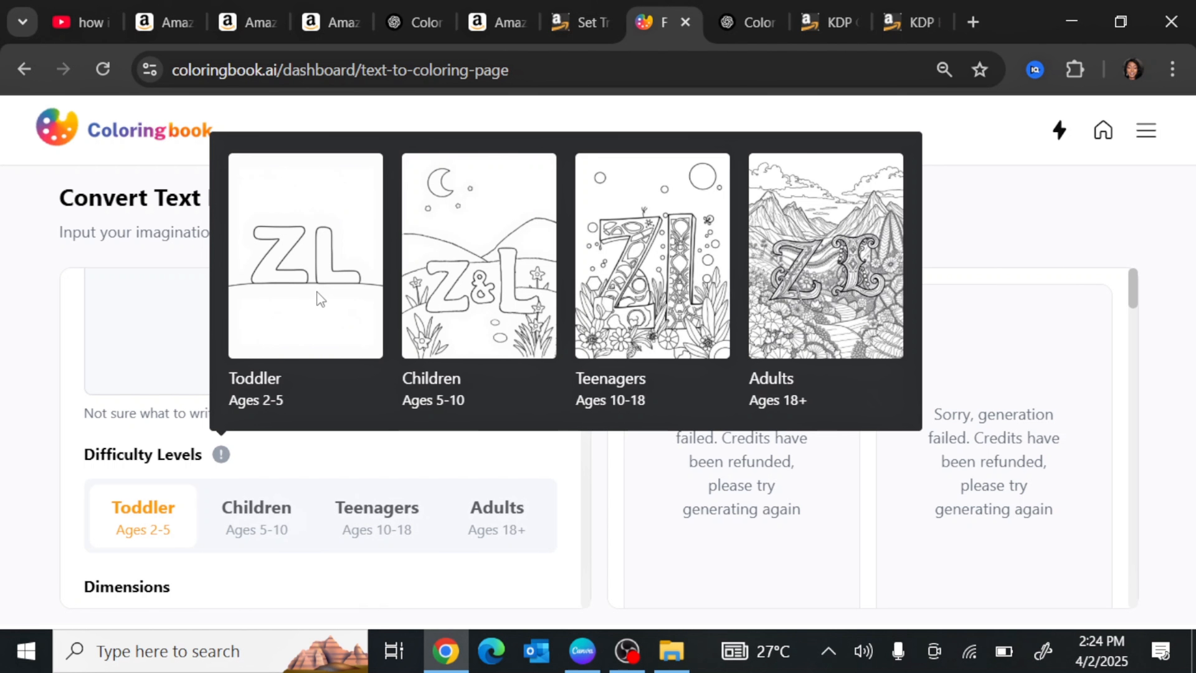
scroll(158, 417, "up", 2)
scroll(211, 376, "down", 4)
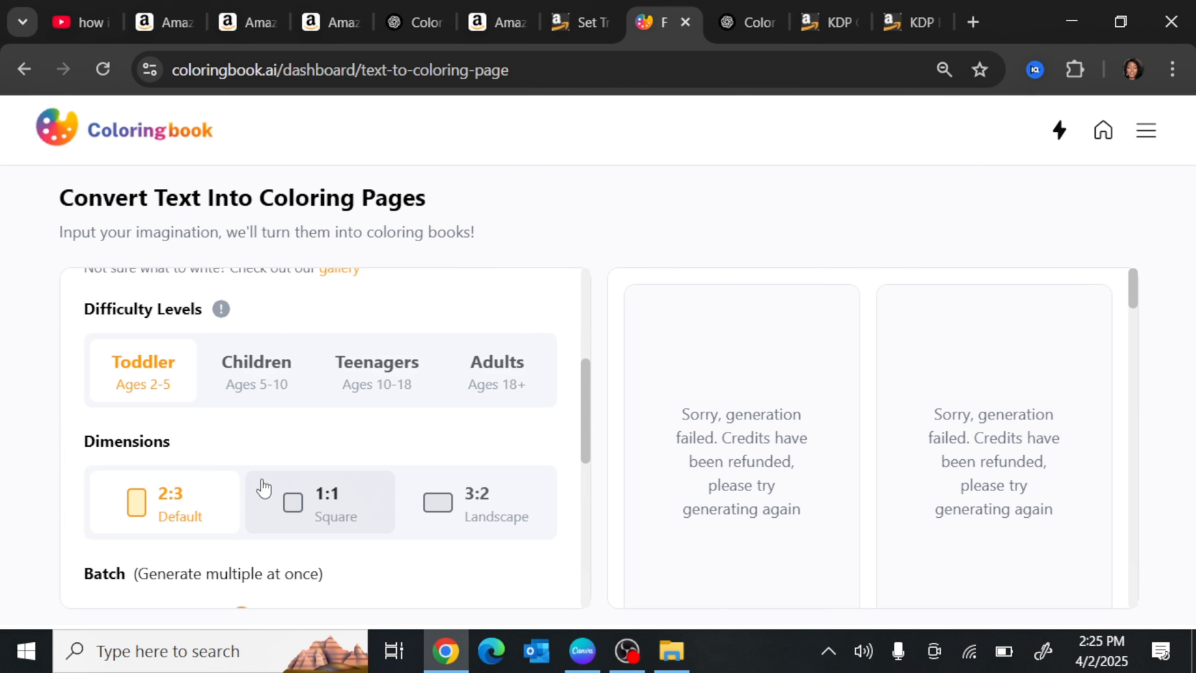
Set the coloring page dimensions to 1:1 Square and the batch size to 3
left_click(293, 502)
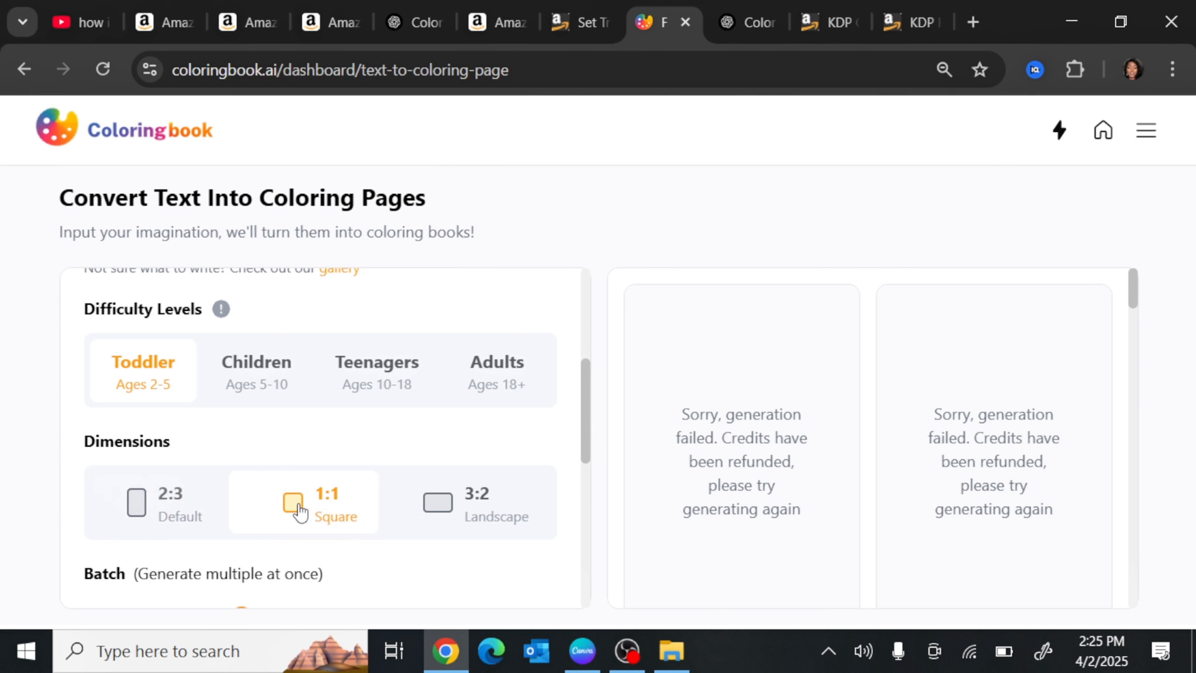
scroll(285, 502, "down", 2)
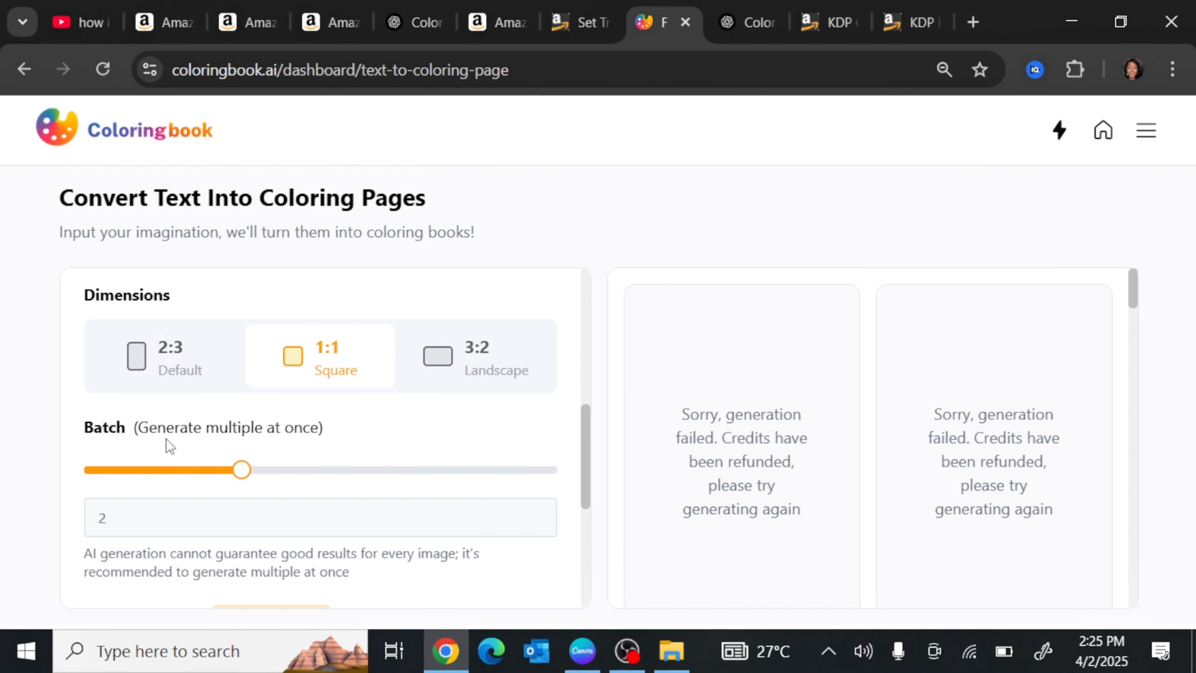
scroll(267, 349, "down", 2)
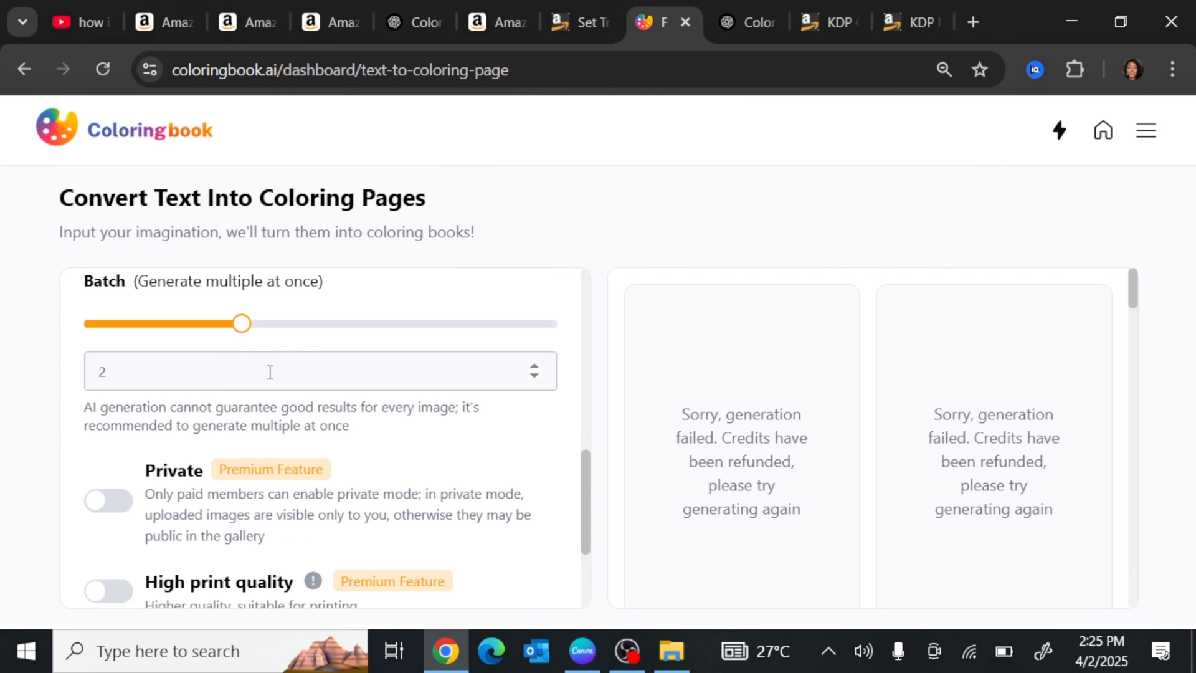
left_click(385, 325)
Enable Remove watermark and High print quality, and generate the elephant coloring pages
scroll(381, 337, "down", 3)
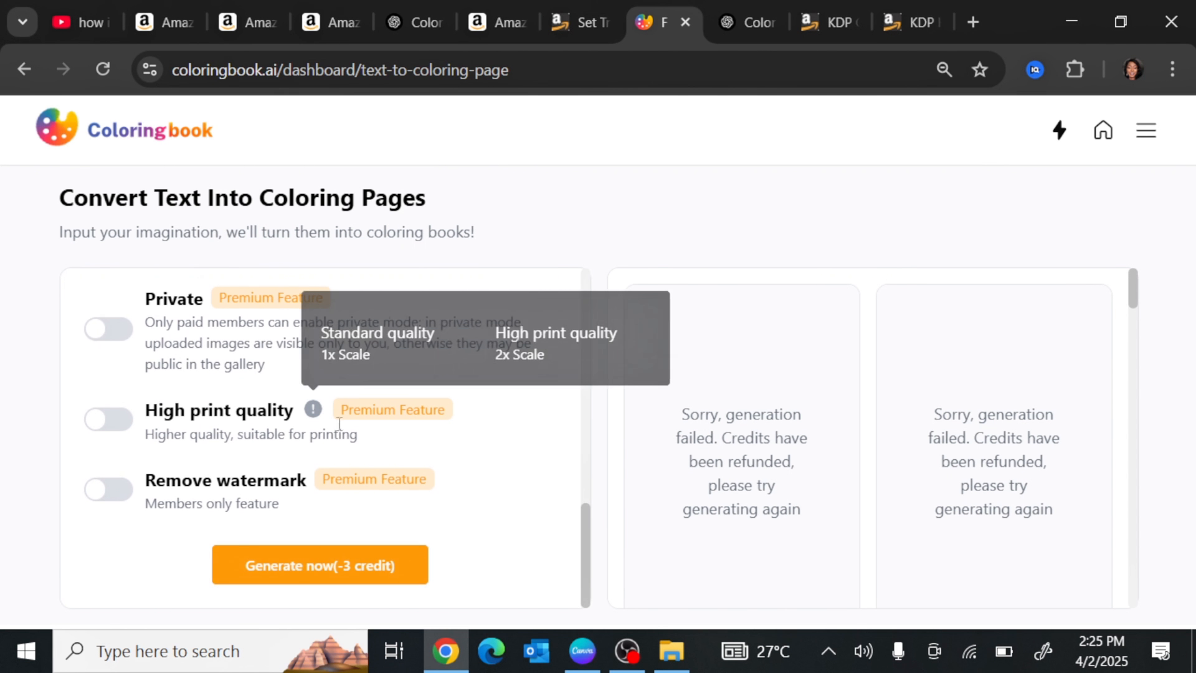
left_click(107, 492)
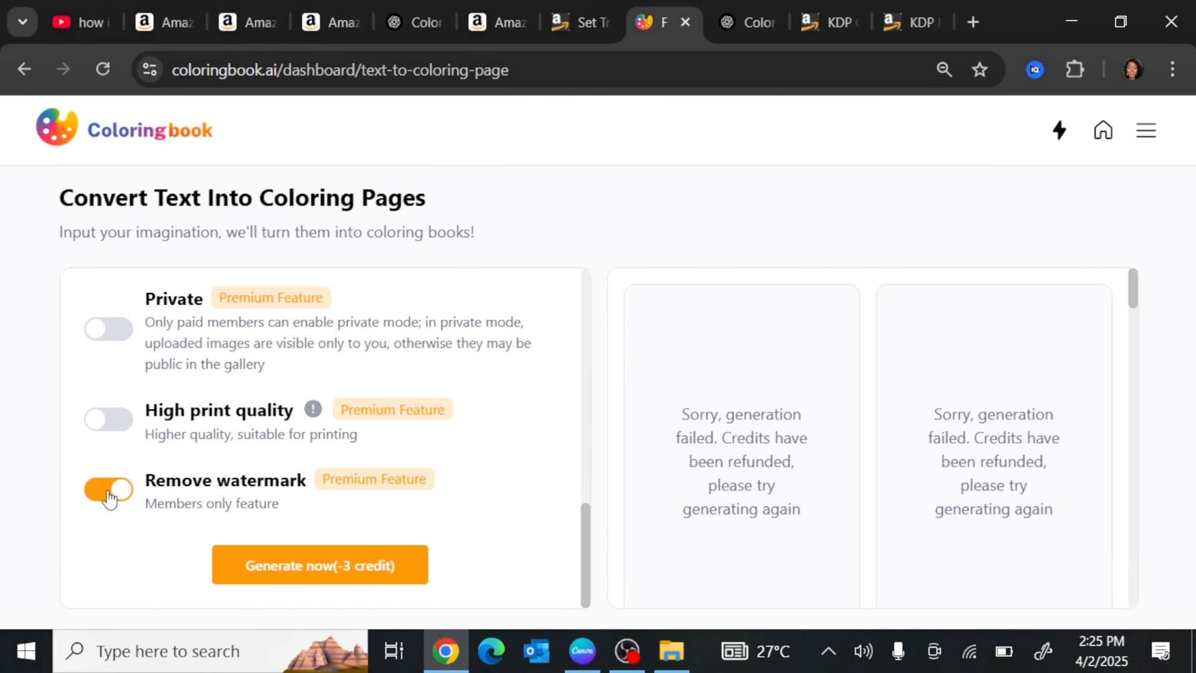
left_click(124, 428)
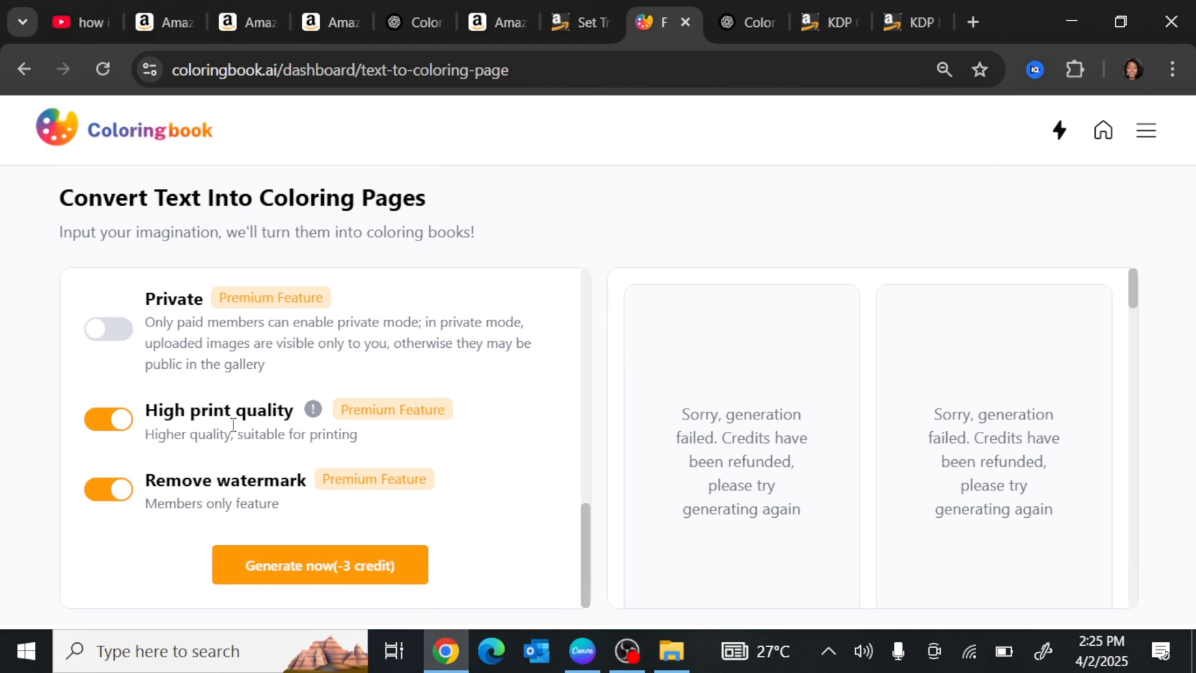
left_click(321, 570)
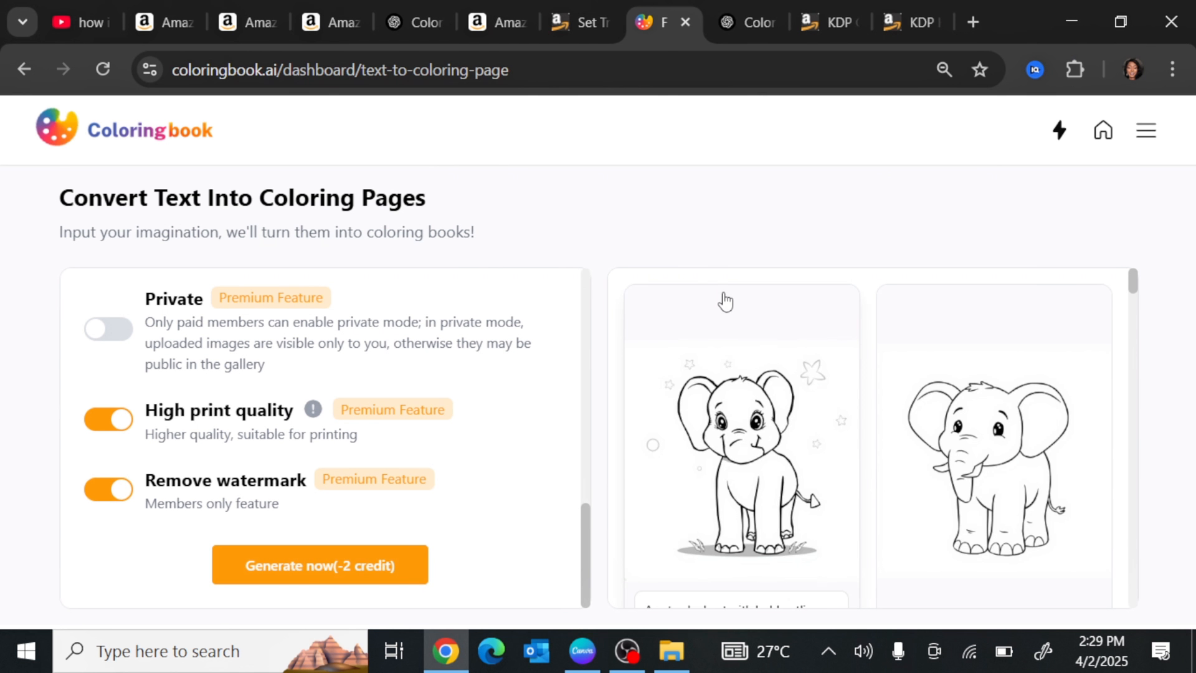
Inspect the second generated elephant page without stars, download it as a PNG and close its detail view
scroll(721, 303, "down", 2)
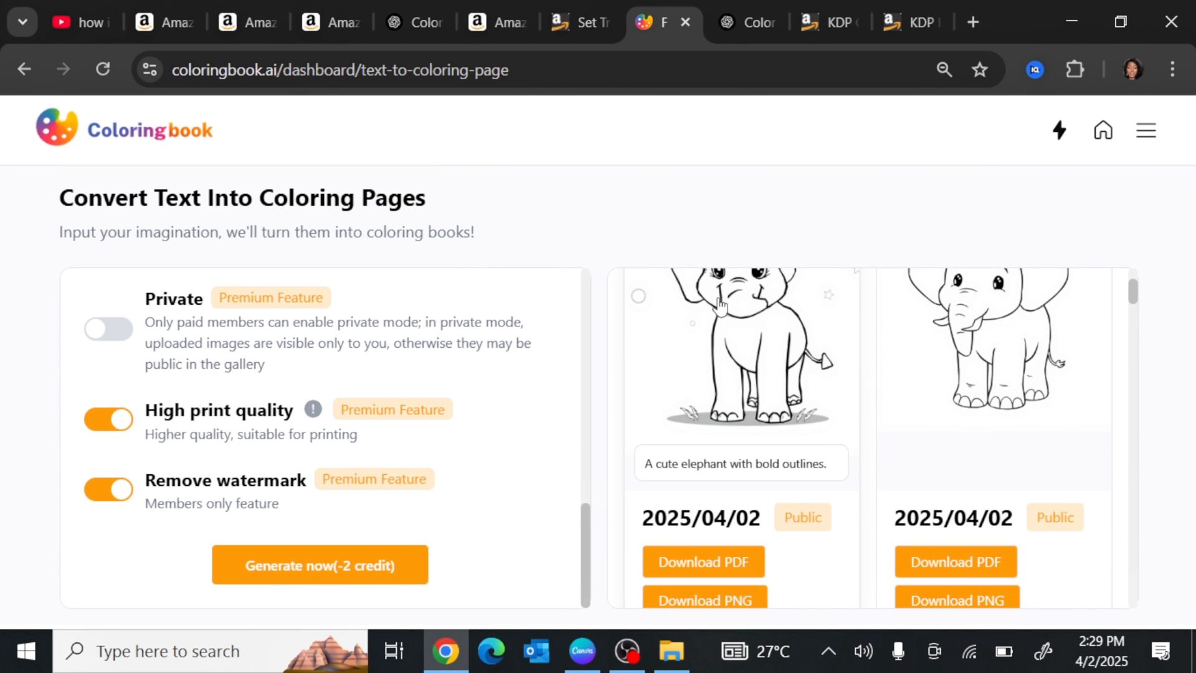
scroll(720, 305, "up", 2)
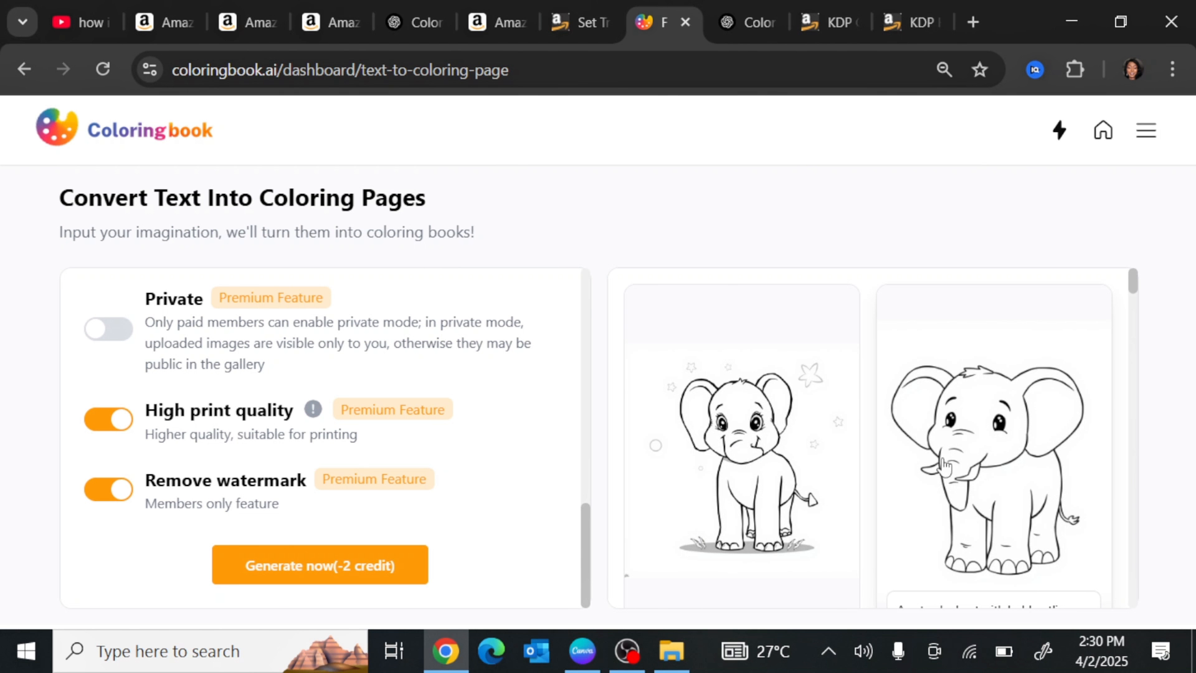
left_click(975, 459)
scroll(810, 386, "down", 3)
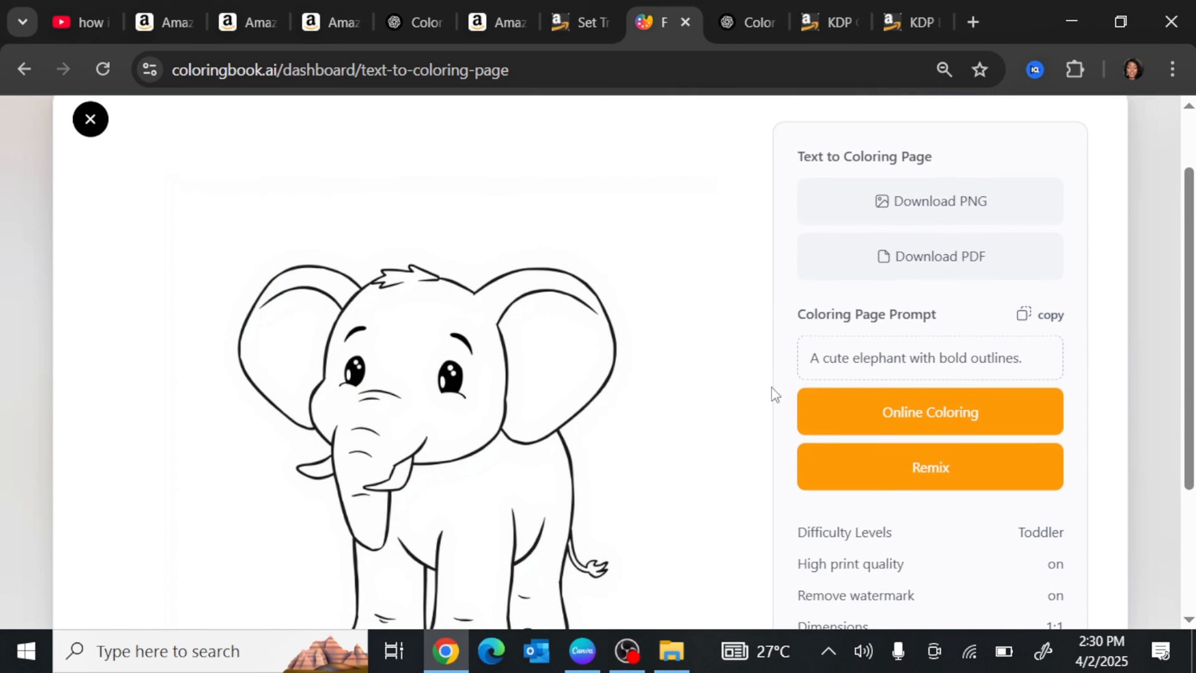
scroll(699, 408, "down", 2)
scroll(694, 361, "up", 5)
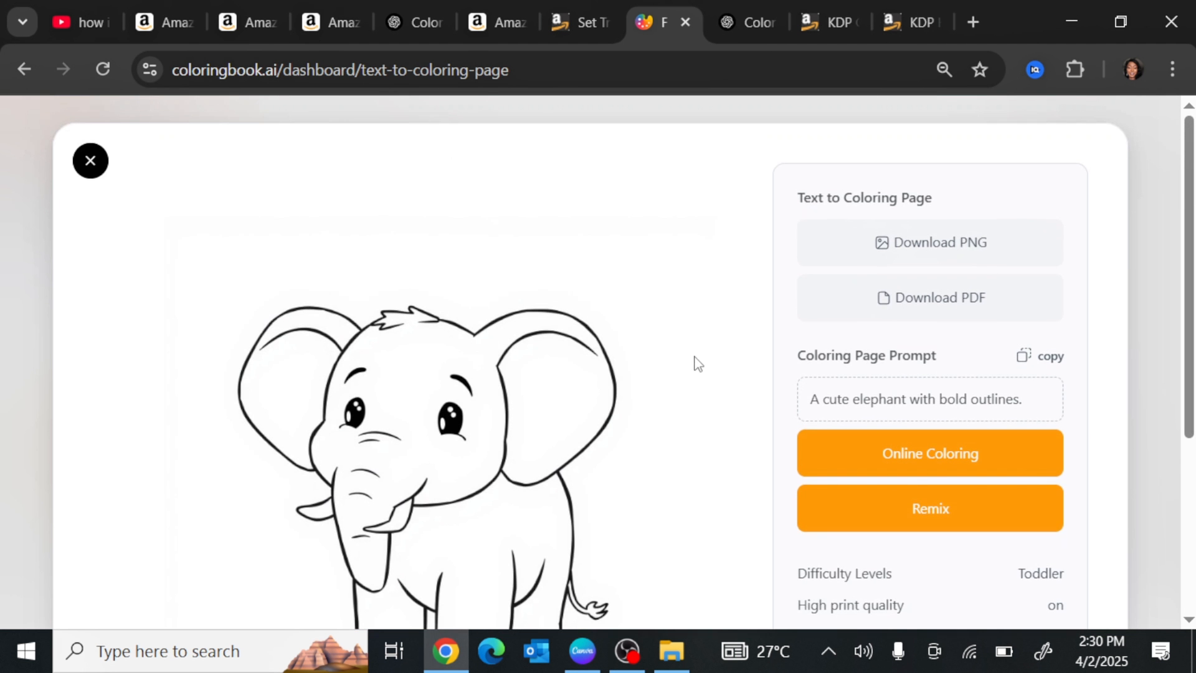
left_click(965, 265)
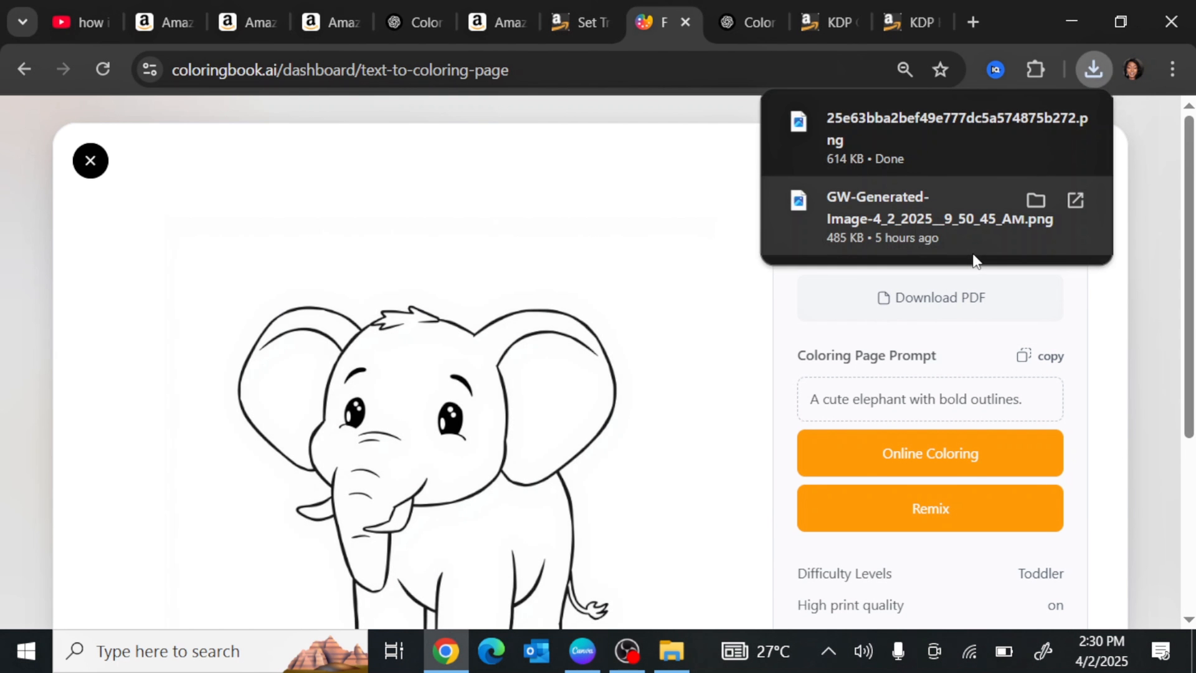
left_click(90, 160)
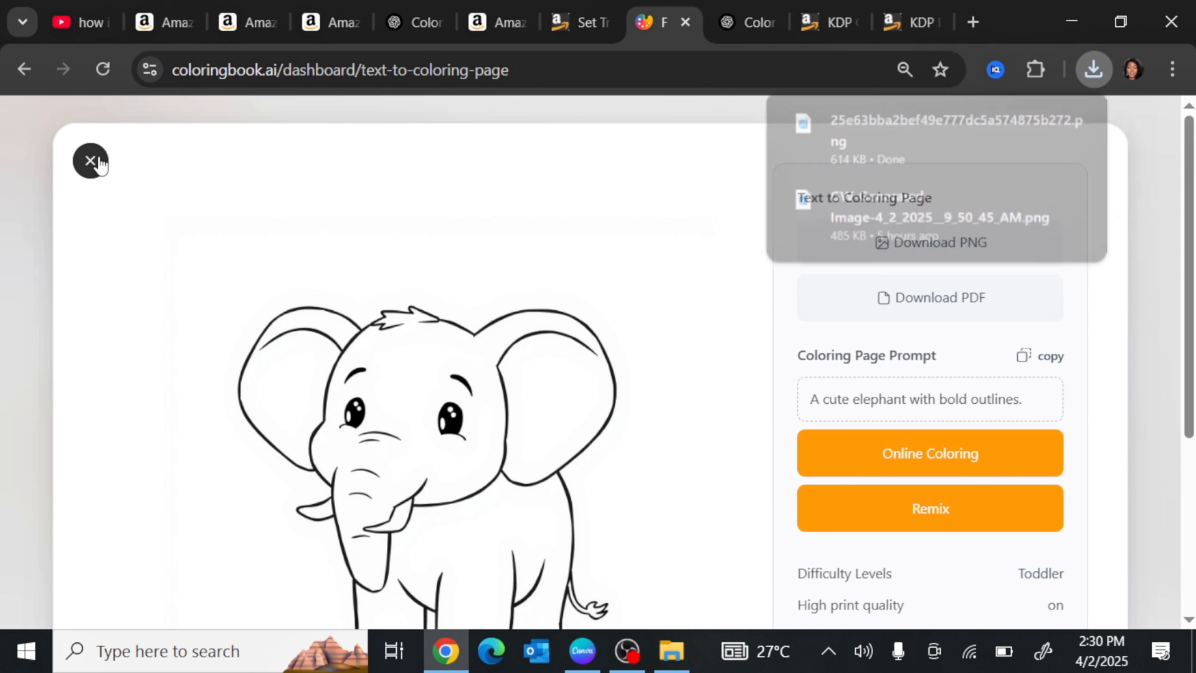
Copy prompt 16, "A simple desert scene with bold cacti and a sunset.", from the ChatGPT list
scroll(336, 377, "up", 6)
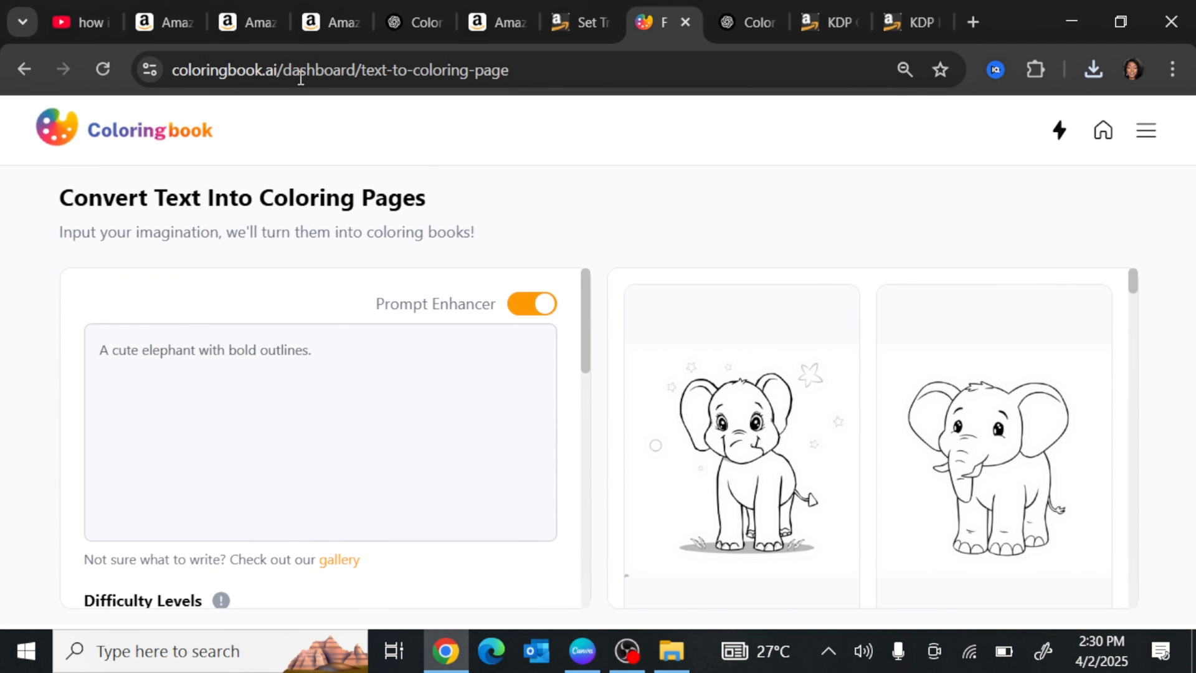
left_click(411, 22)
left_click(748, 23)
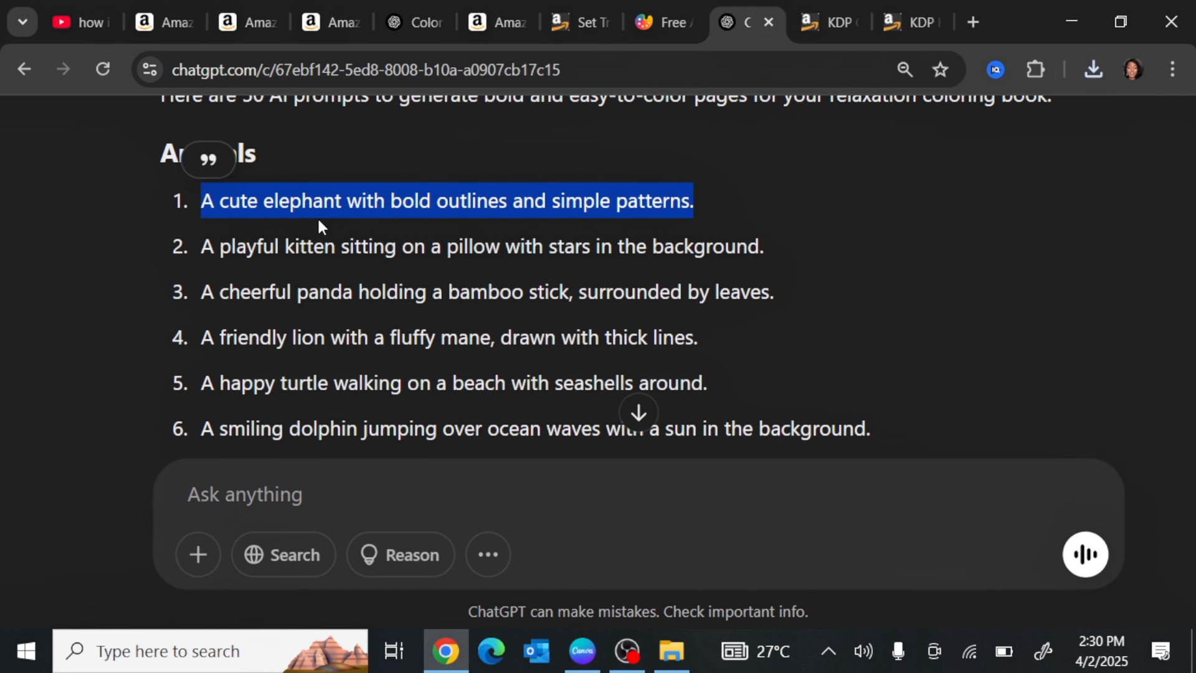
scroll(280, 277, "down", 8)
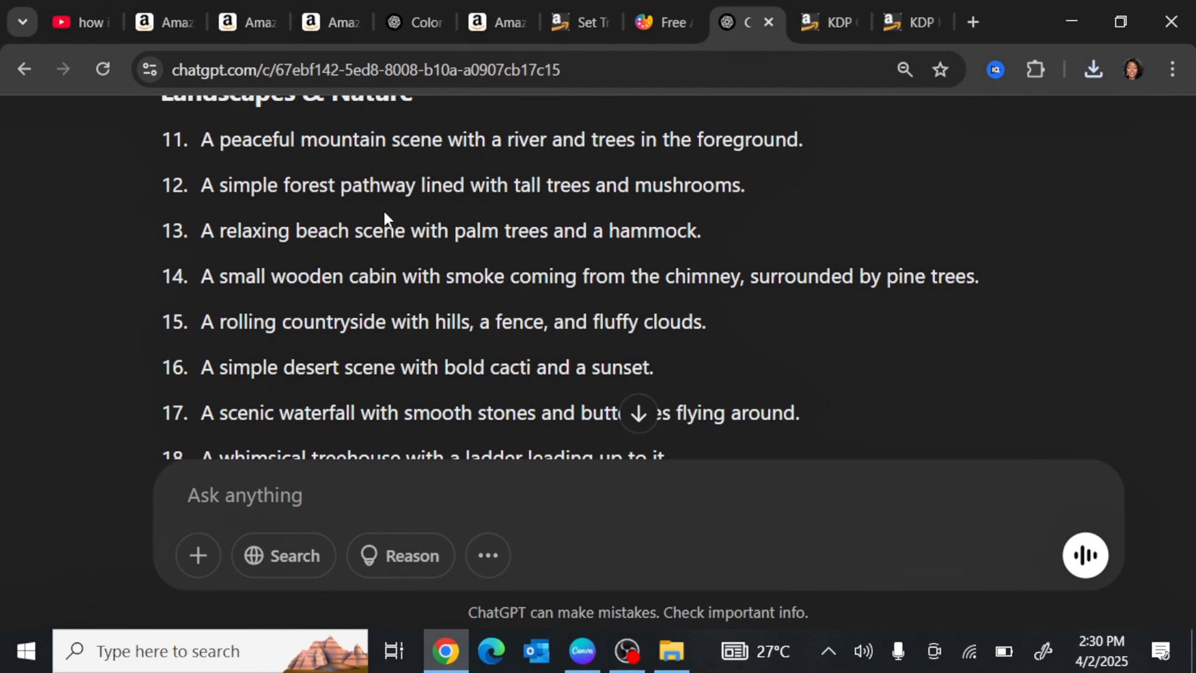
left_click_drag(658, 368, 207, 366)
key("ctrl+c")
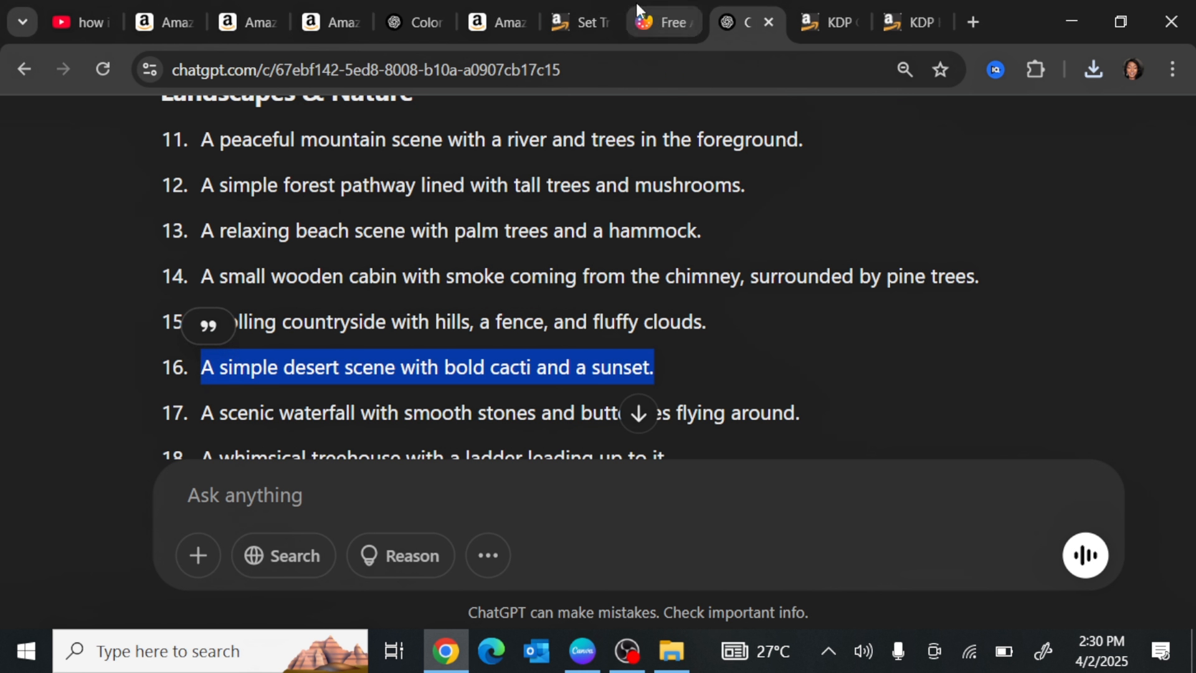
Return to coloringbook.ai and replace the elephant prompt with the copied "A simple desert scene with bold cacti and a sunset."
left_click(654, 20)
triple_click(272, 355)
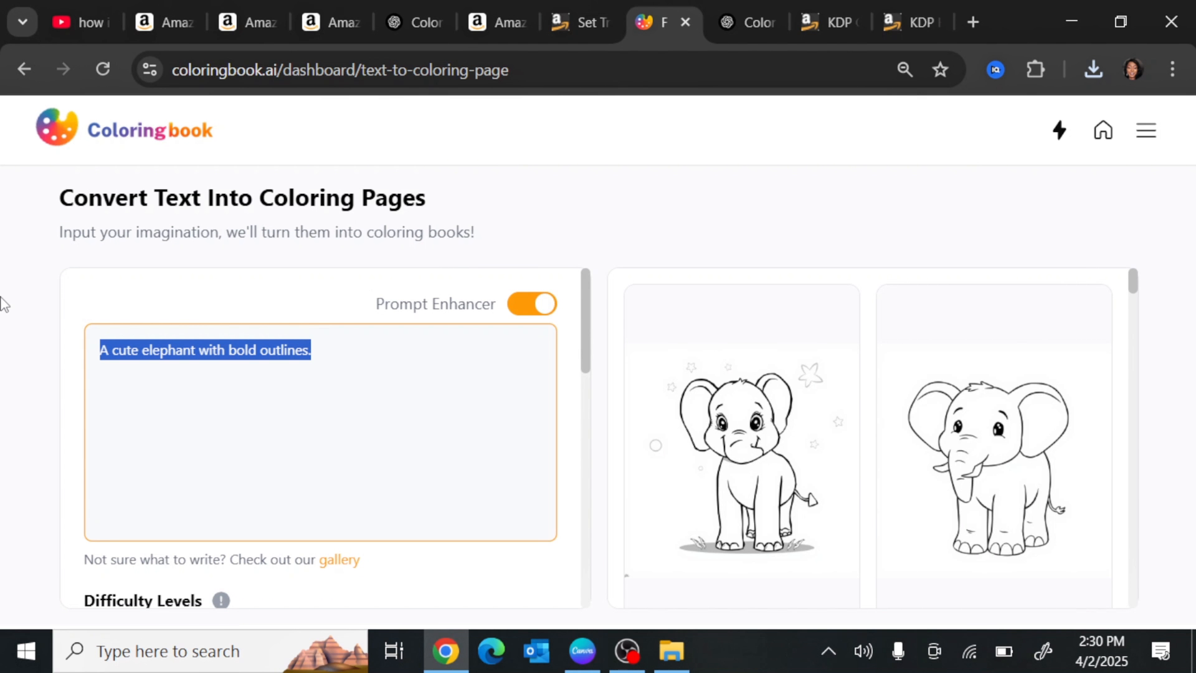
key("ctrl+v")
Set the batch size to 3 and generate the desert coloring pages
scroll(414, 347, "down", 5)
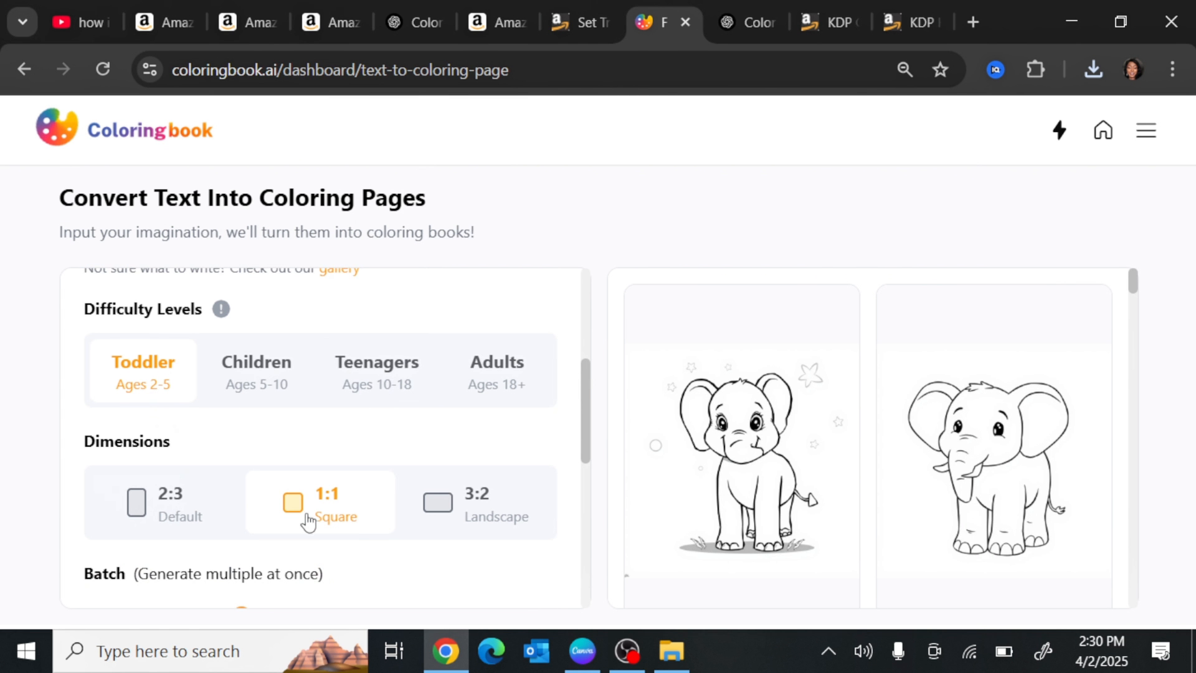
scroll(315, 505, "down", 2)
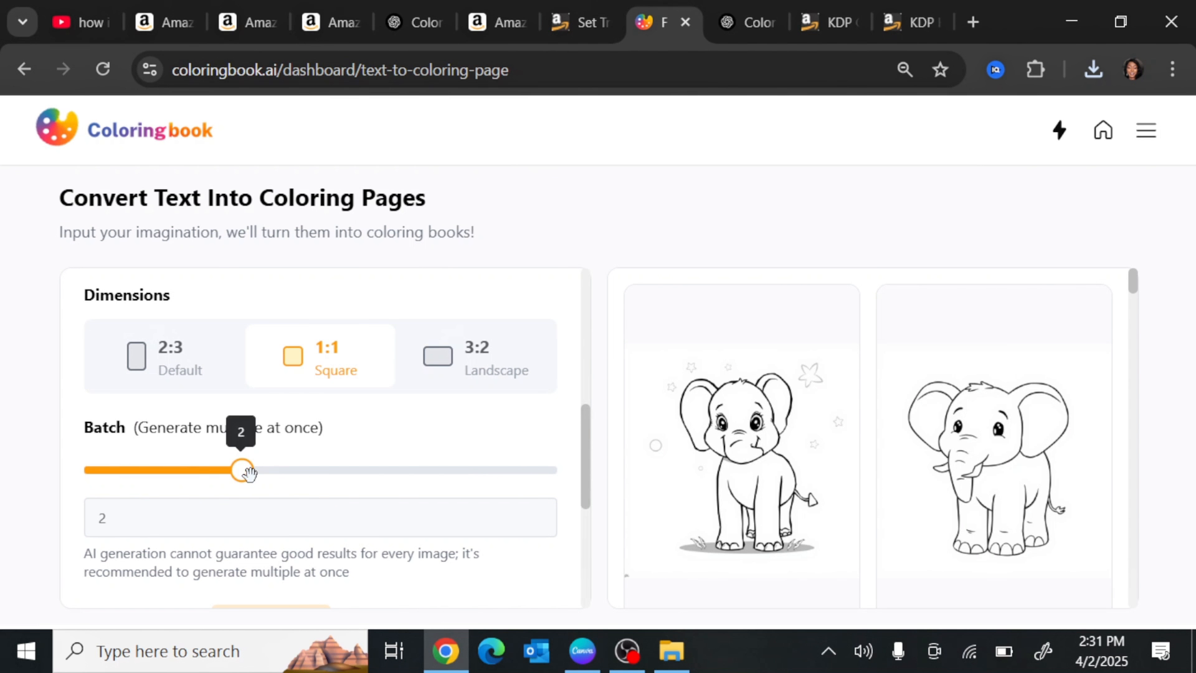
left_click_drag(243, 471, 342, 496)
scroll(331, 472, "down", 5)
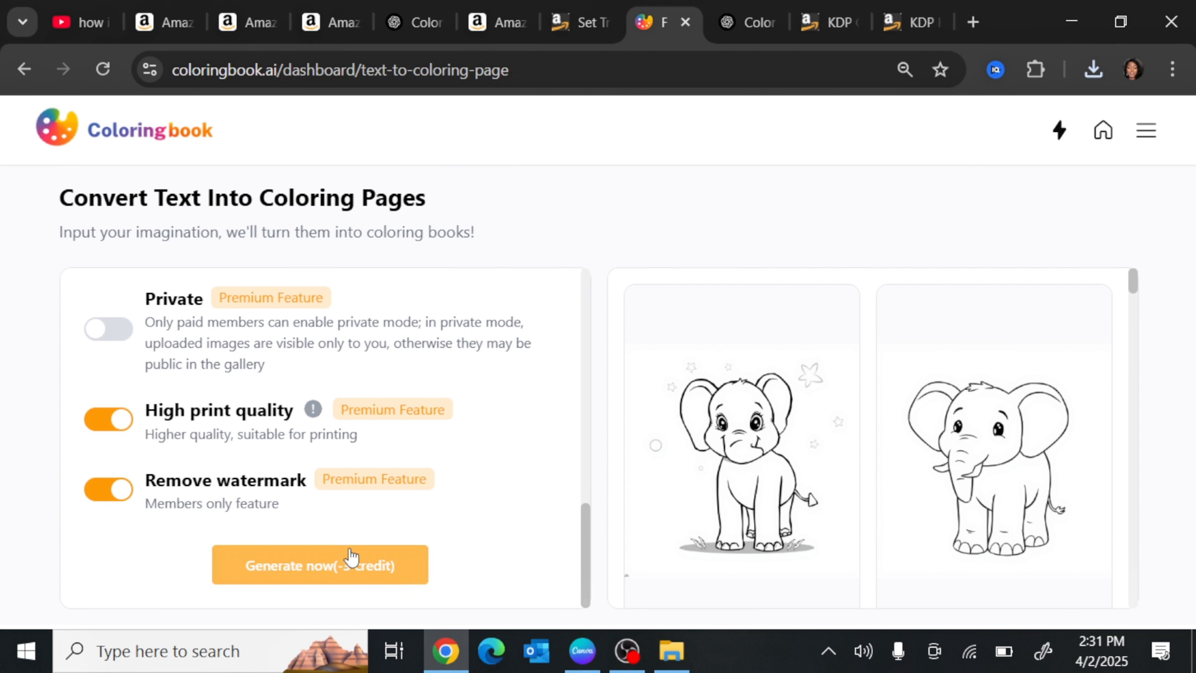
left_click(318, 570)
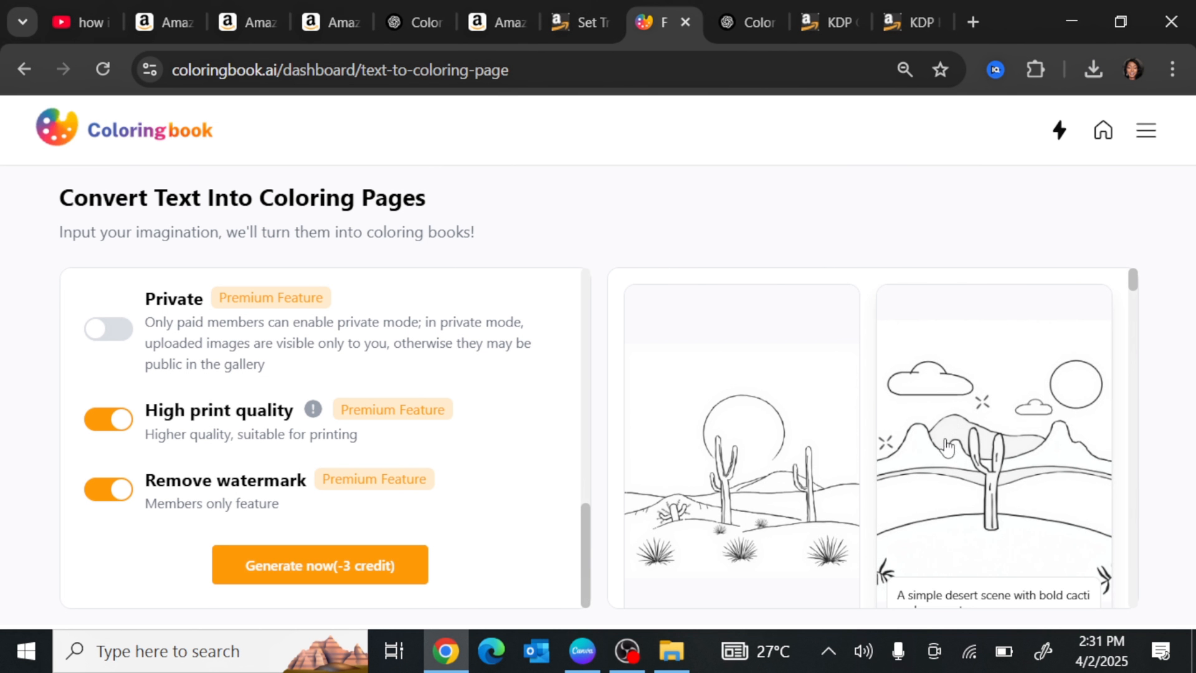
Compare the generated desert pages, download the one with clouds and a single cactus as a PNG and close its detail view
scroll(953, 452, "down", 5)
scroll(1028, 498, "up", 5)
scroll(1019, 496, "down", 2)
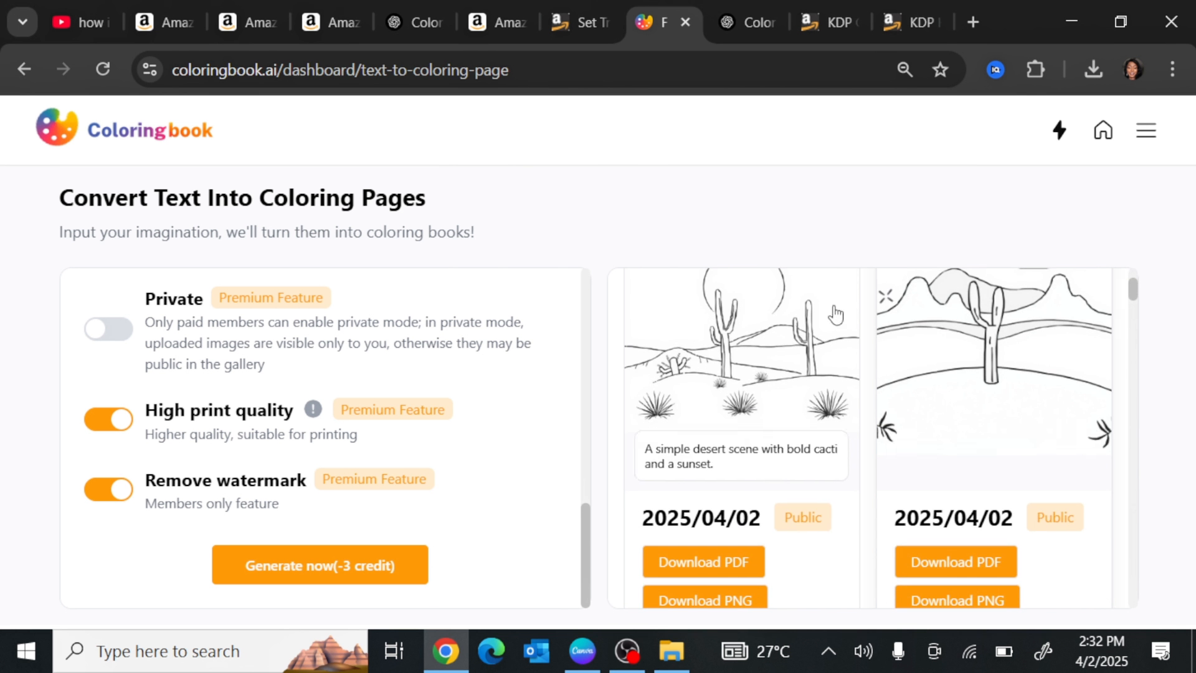
scroll(1017, 403, "down", 2)
scroll(928, 344, "up", 2)
left_click(937, 343)
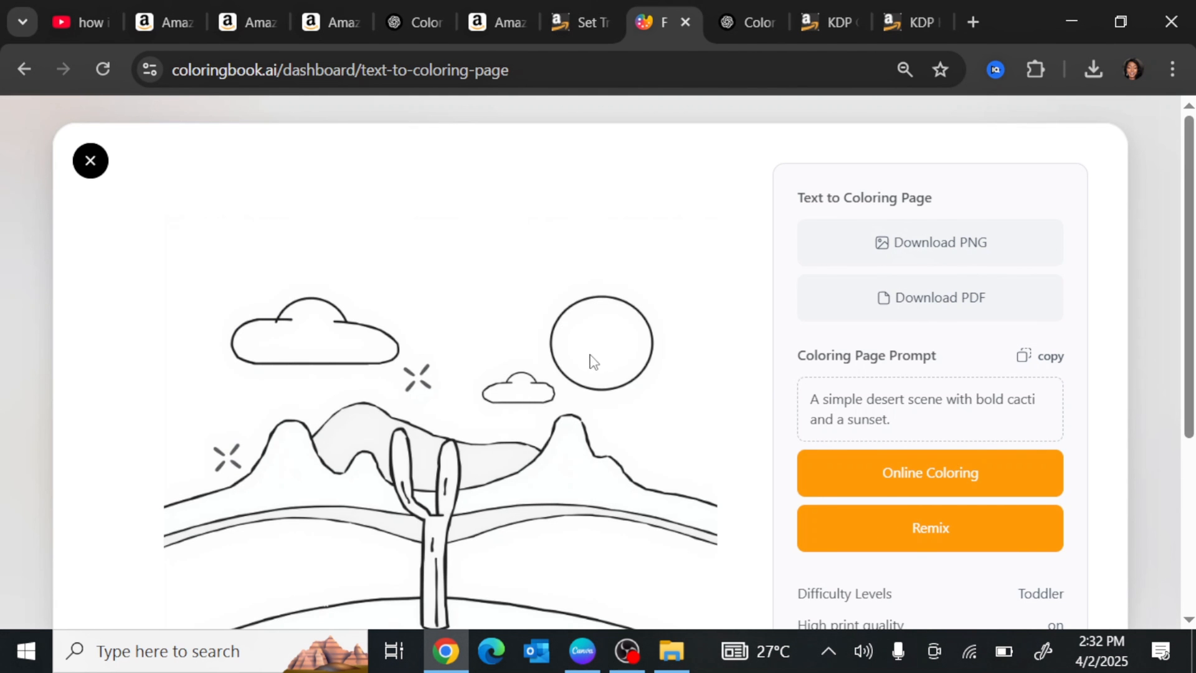
scroll(541, 368, "down", 2)
scroll(822, 237, "up", 2)
left_click(920, 256)
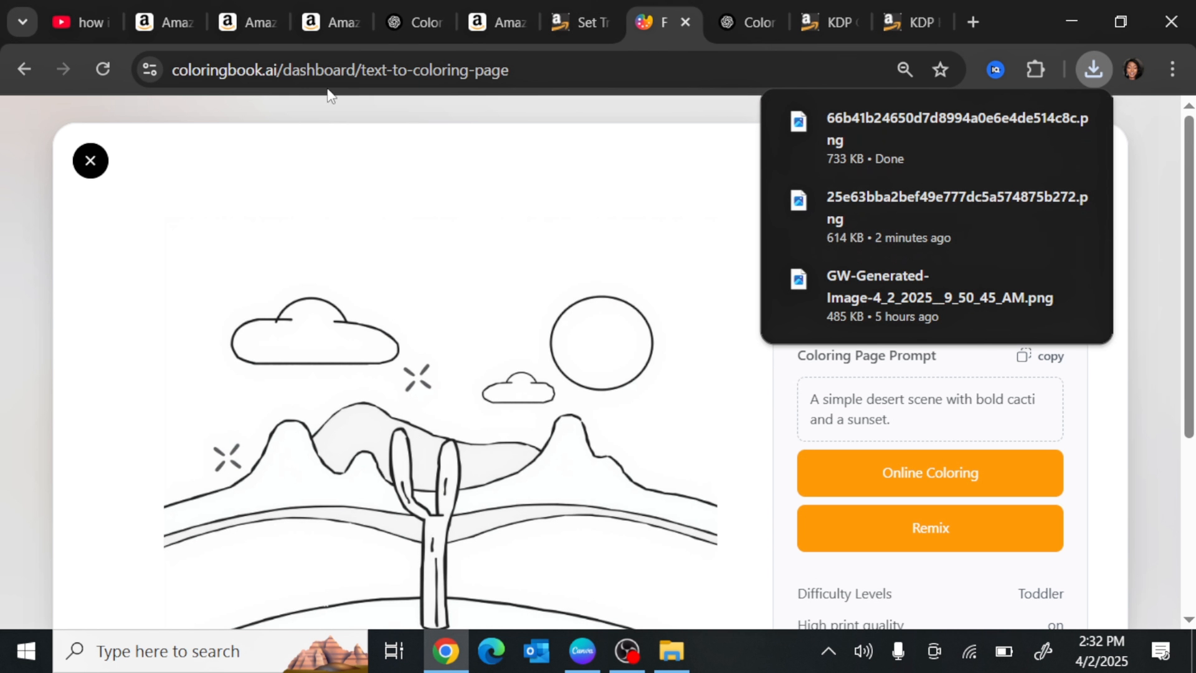
left_click(91, 160)
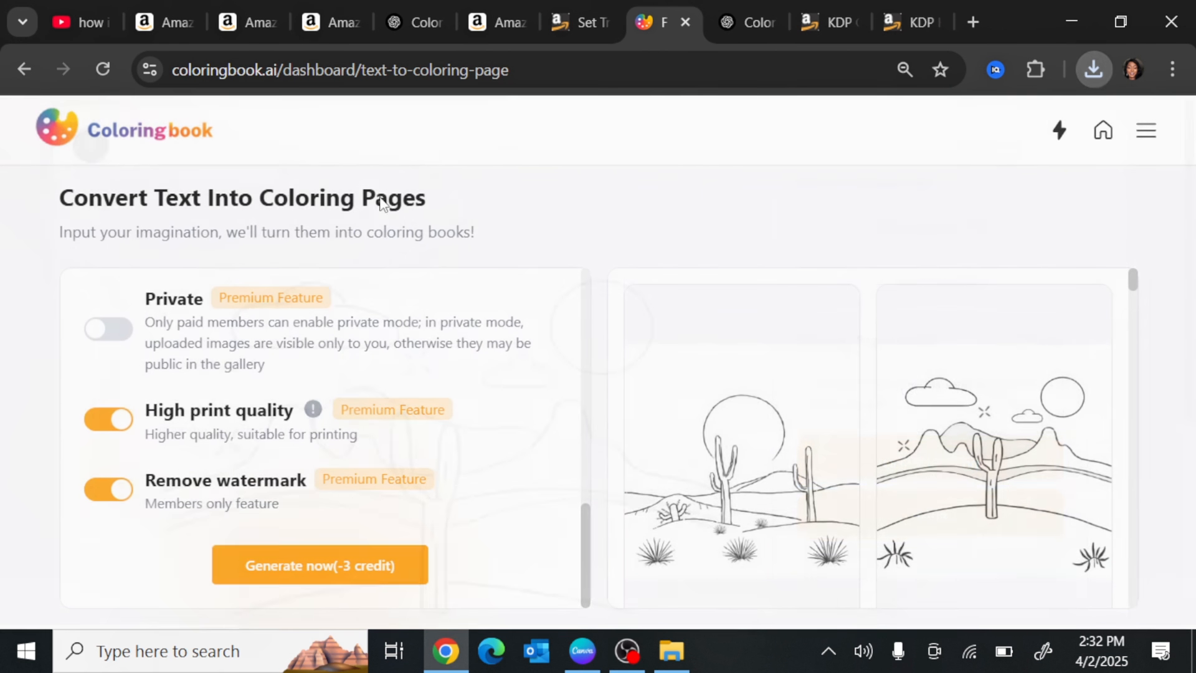
Open the site's Free Coloring Pages library and browse the available collections
left_click(1152, 151)
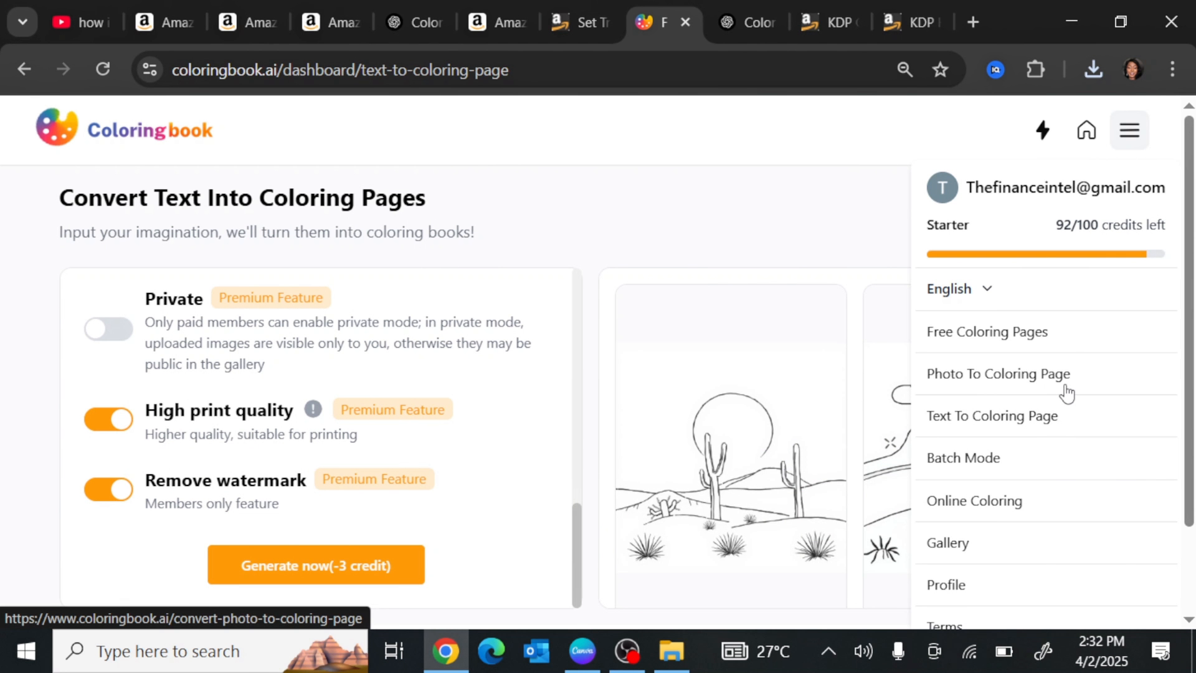
left_click(1037, 336)
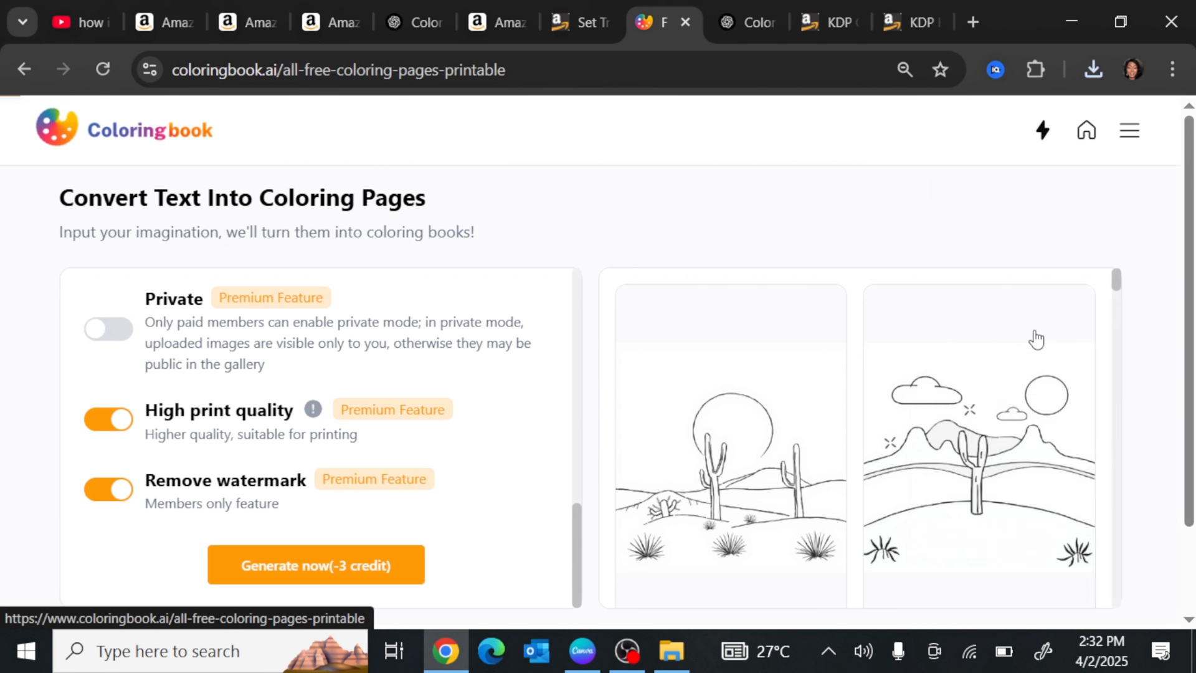
scroll(609, 360, "down", 6)
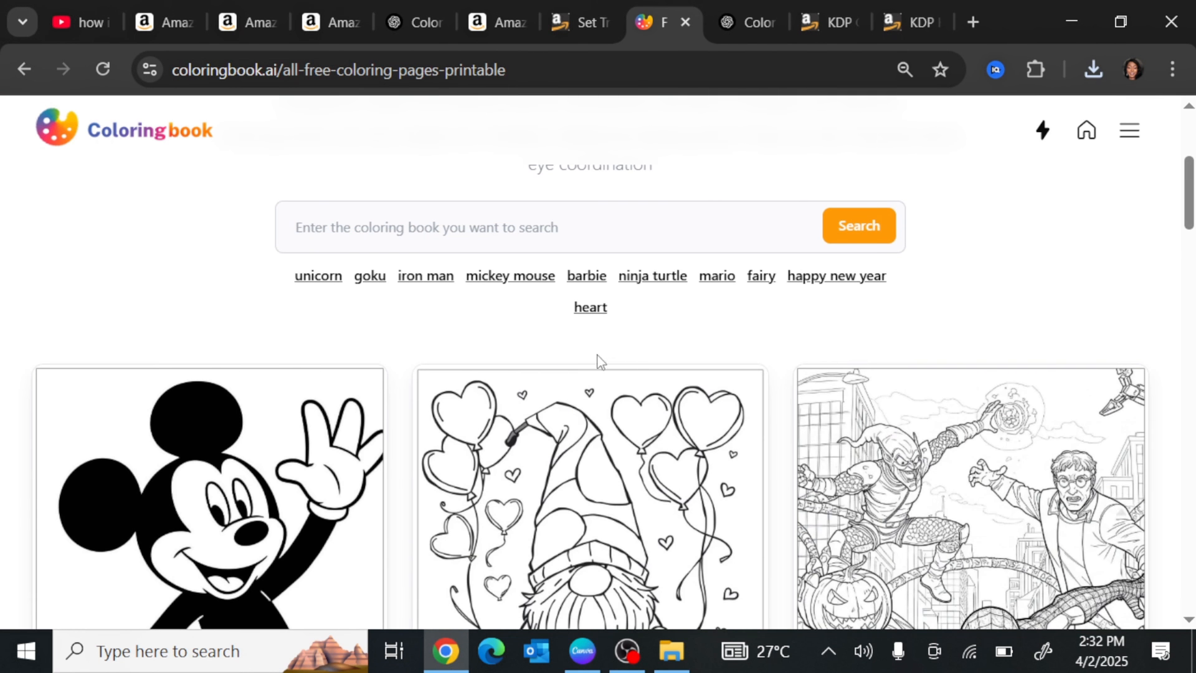
scroll(579, 374, "down", 9)
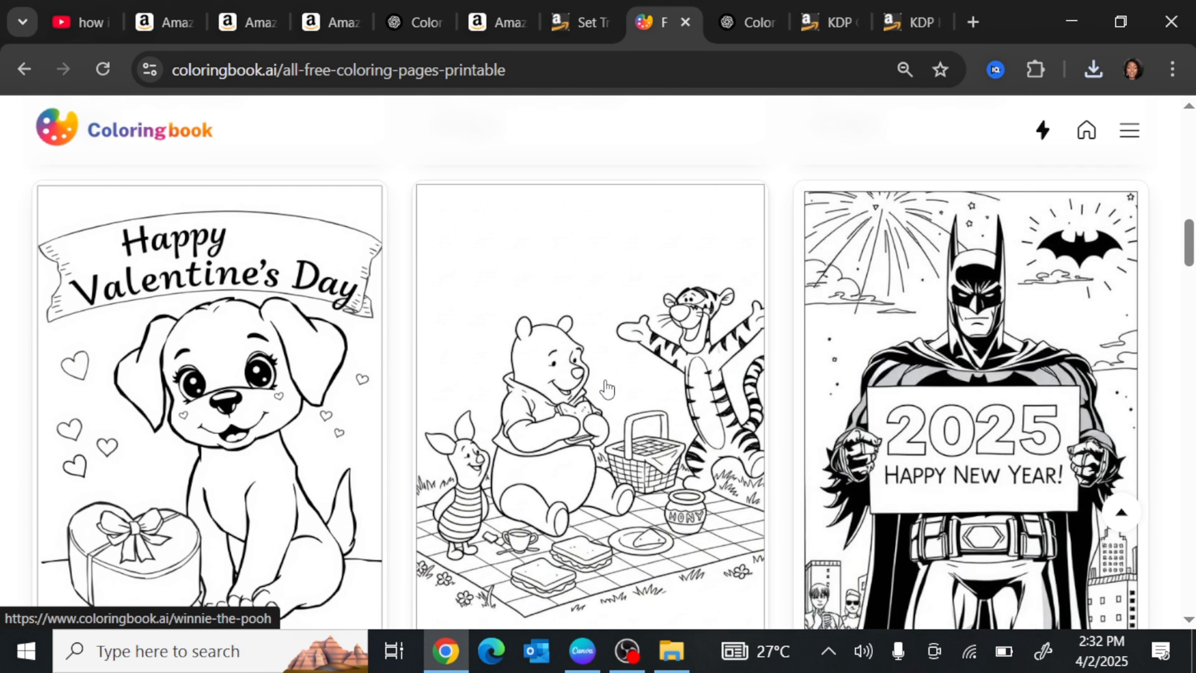
scroll(607, 389, "down", 10)
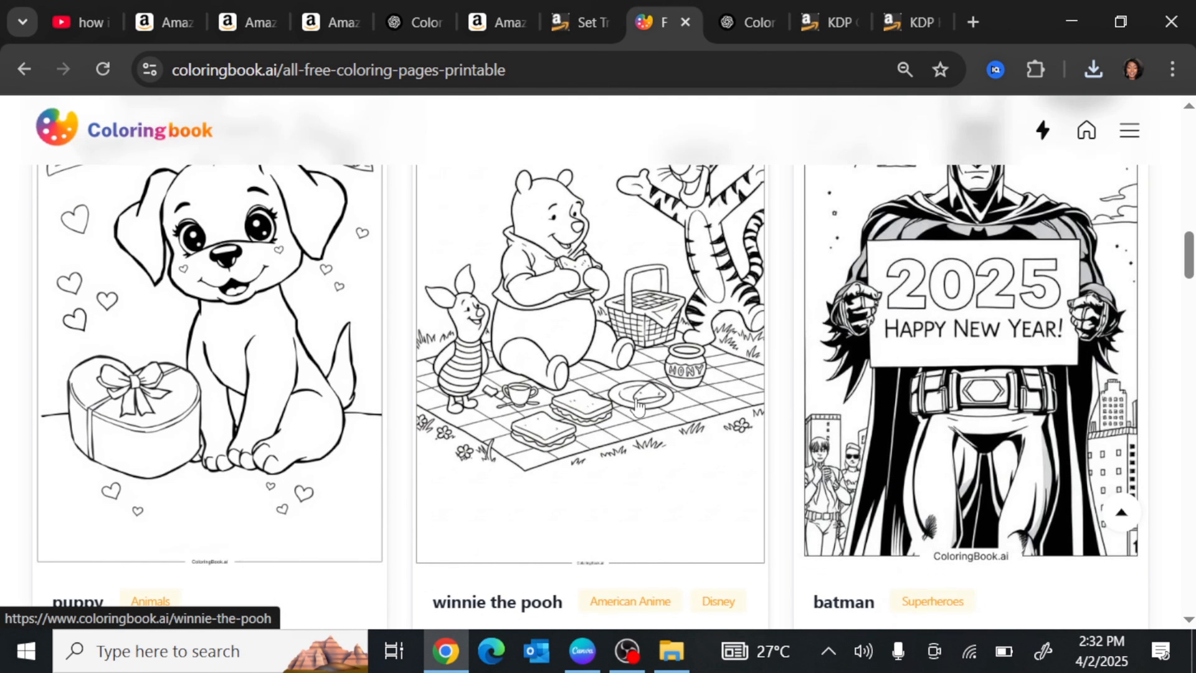
scroll(860, 400, "up", 5)
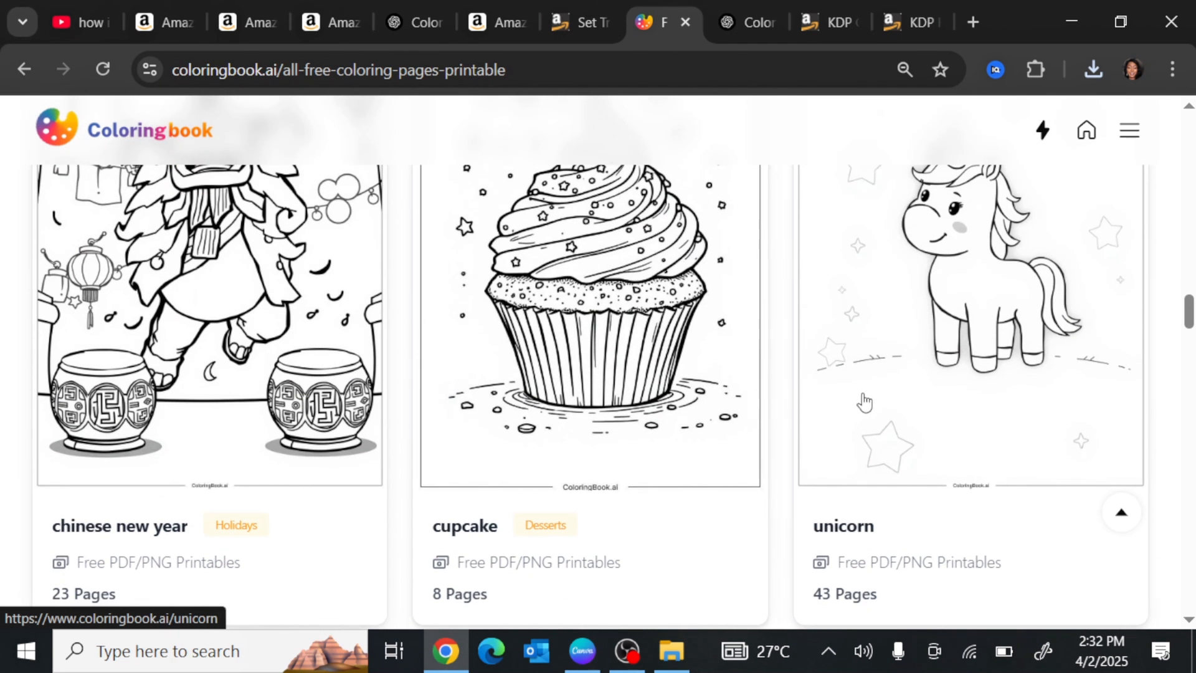
Open the unicorn collection and look through its coloring pages
scroll(958, 422, "down", 2)
left_click(954, 397)
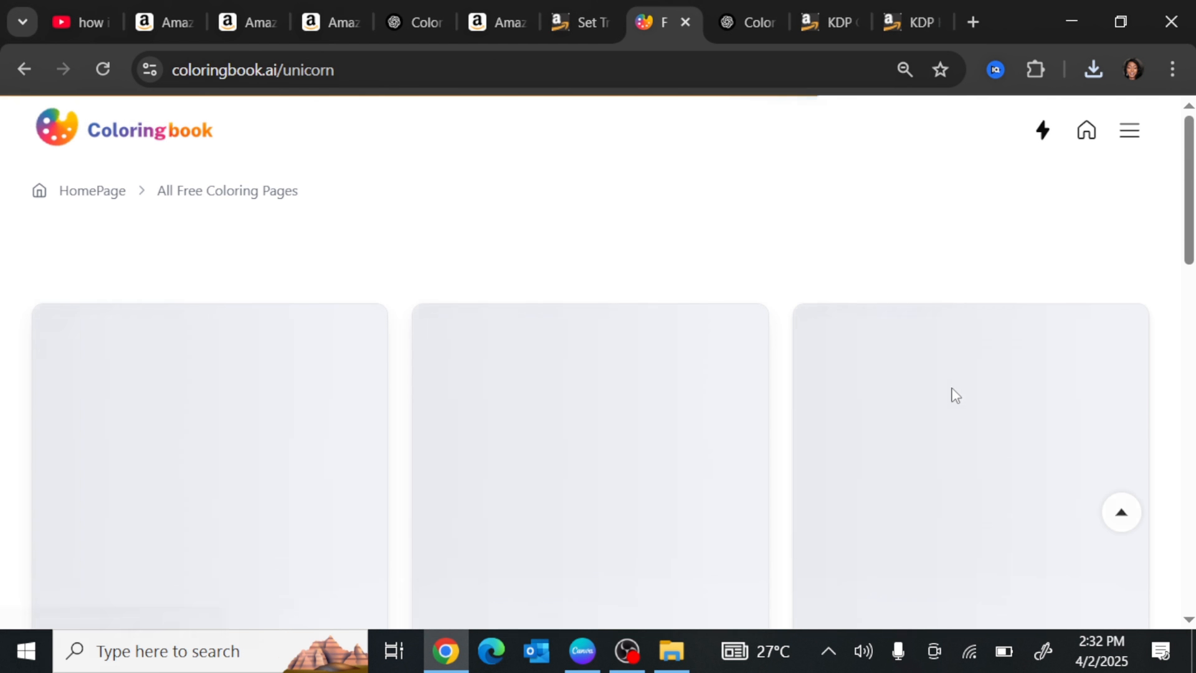
scroll(663, 336, "down", 6)
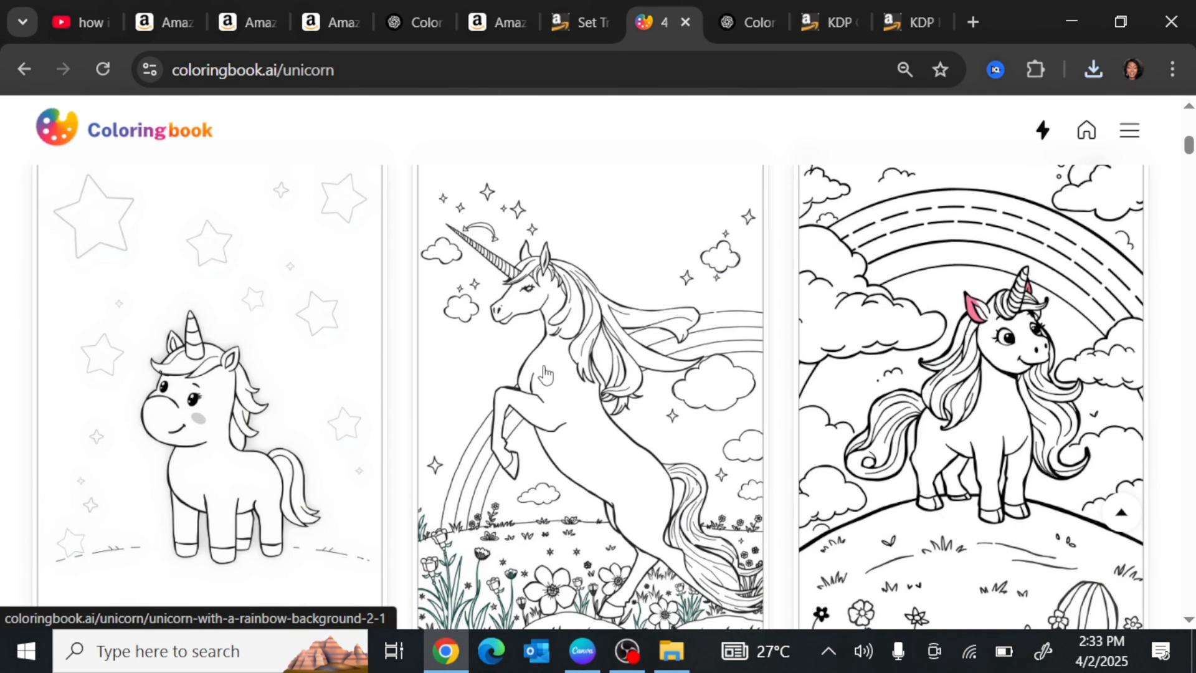
scroll(216, 326, "down", 4)
scroll(198, 309, "down", 10)
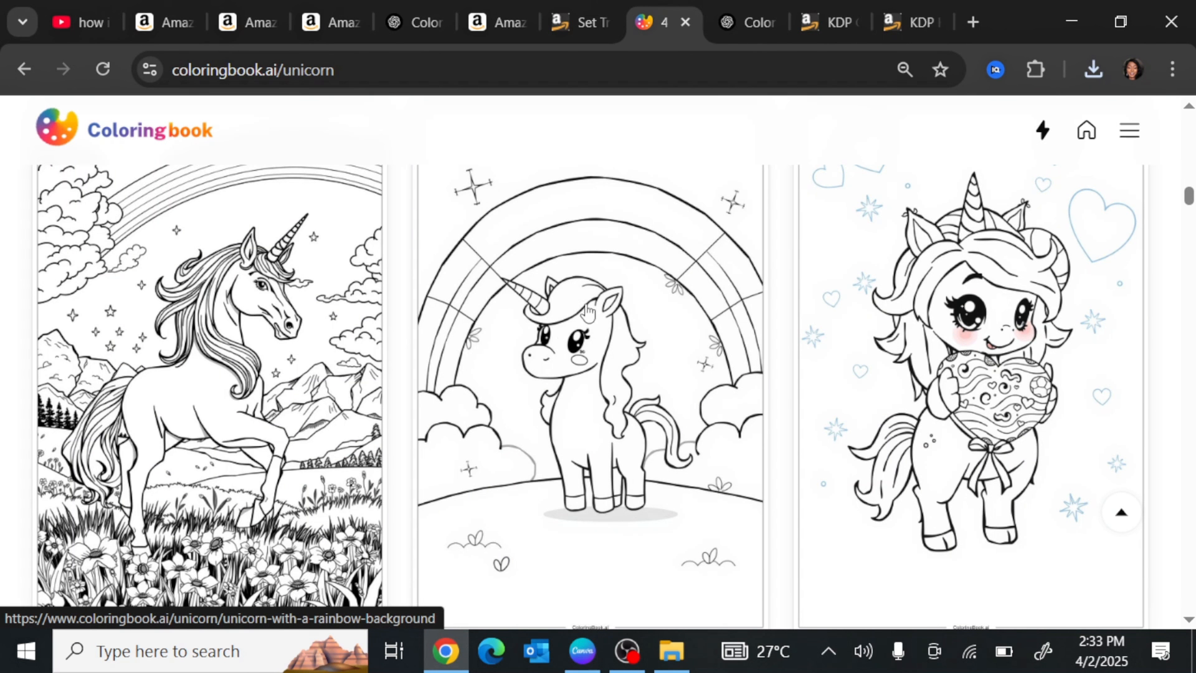
scroll(616, 452, "down", 2)
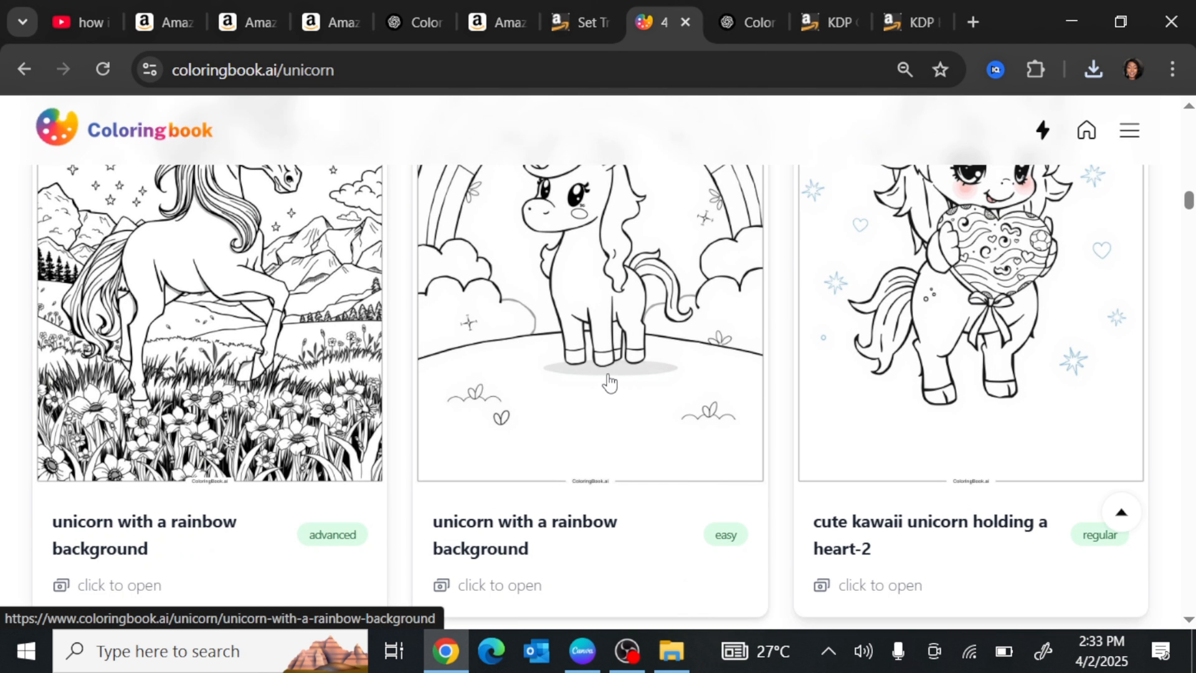
Open the easy "unicorn with a rainbow background" coloring page and download it as a PNG
scroll(586, 476, "down", 4)
left_click(474, 289)
scroll(536, 374, "down", 1)
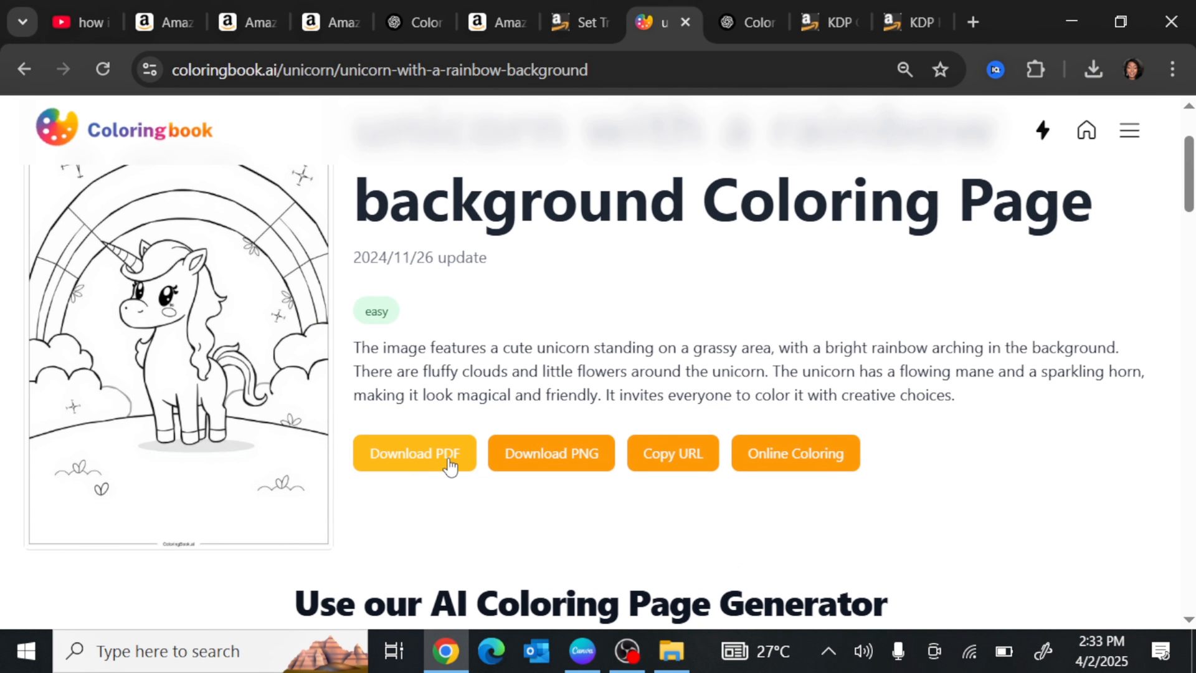
left_click(580, 464)
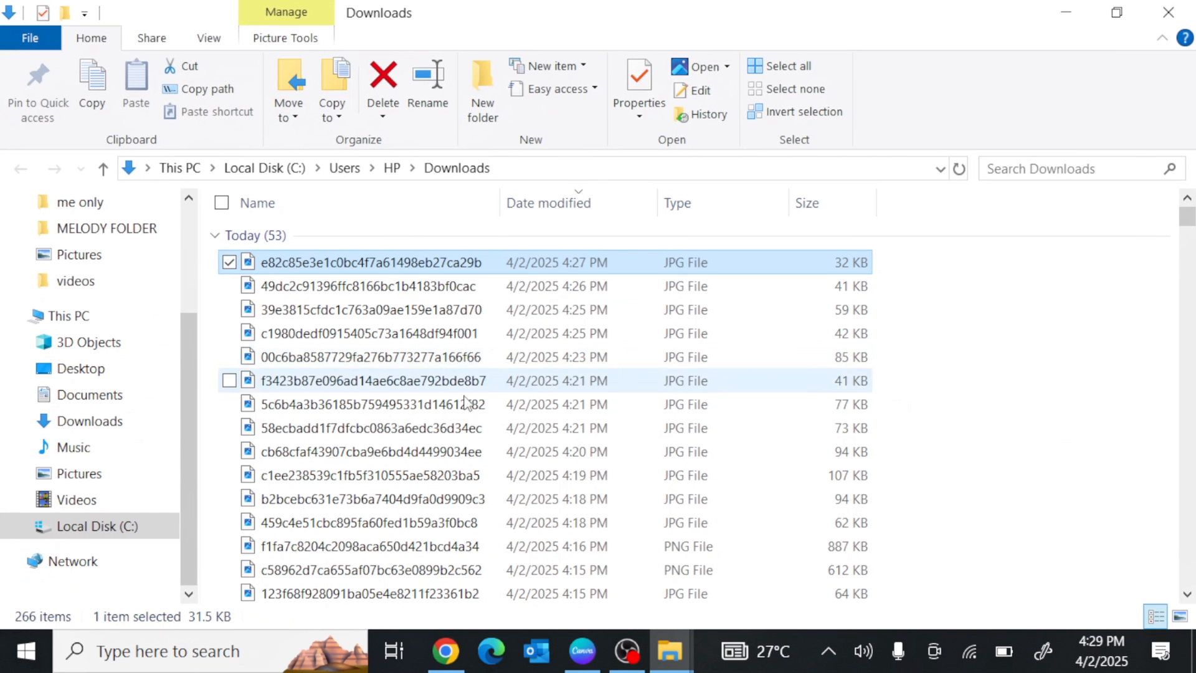
Review today's coloring page files in the Downloads folder and minimize the folder window
scroll(468, 405, "down", 1)
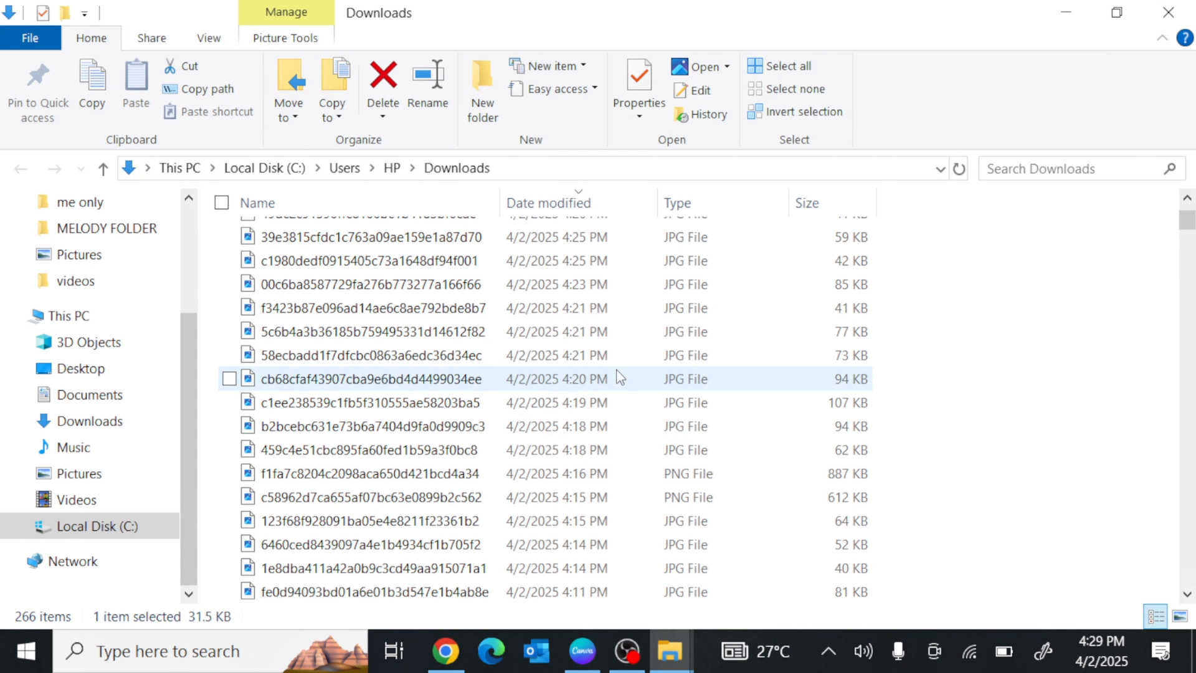
scroll(466, 374, "up", 1)
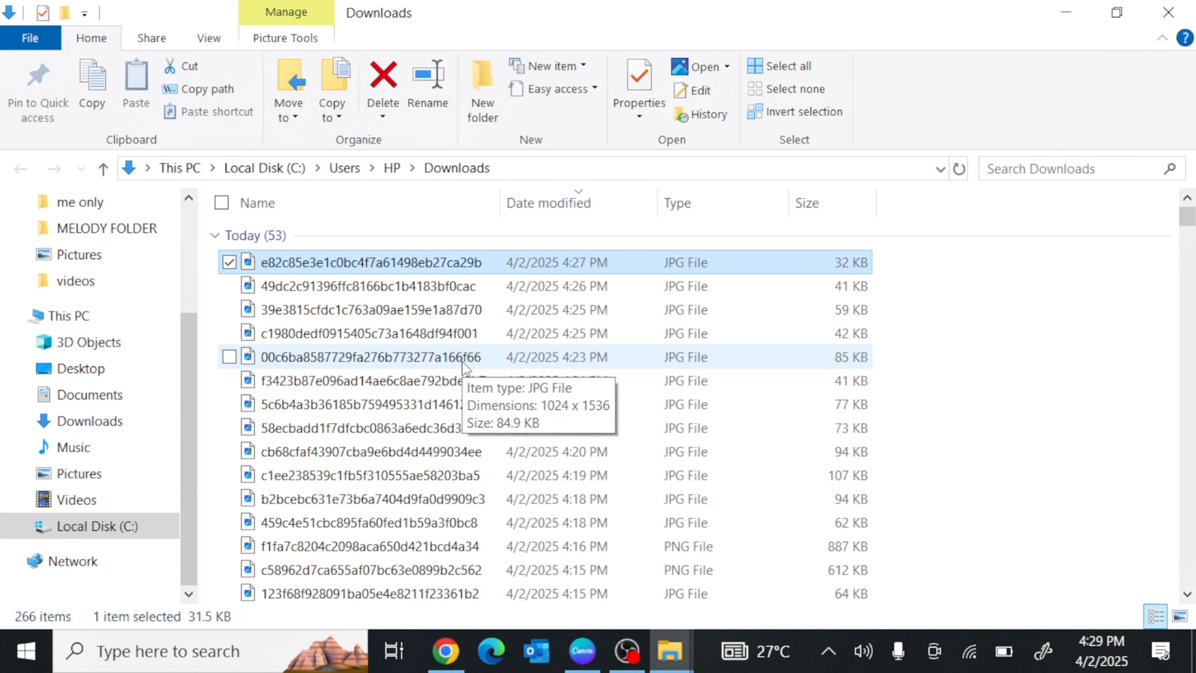
left_click(1062, 13)
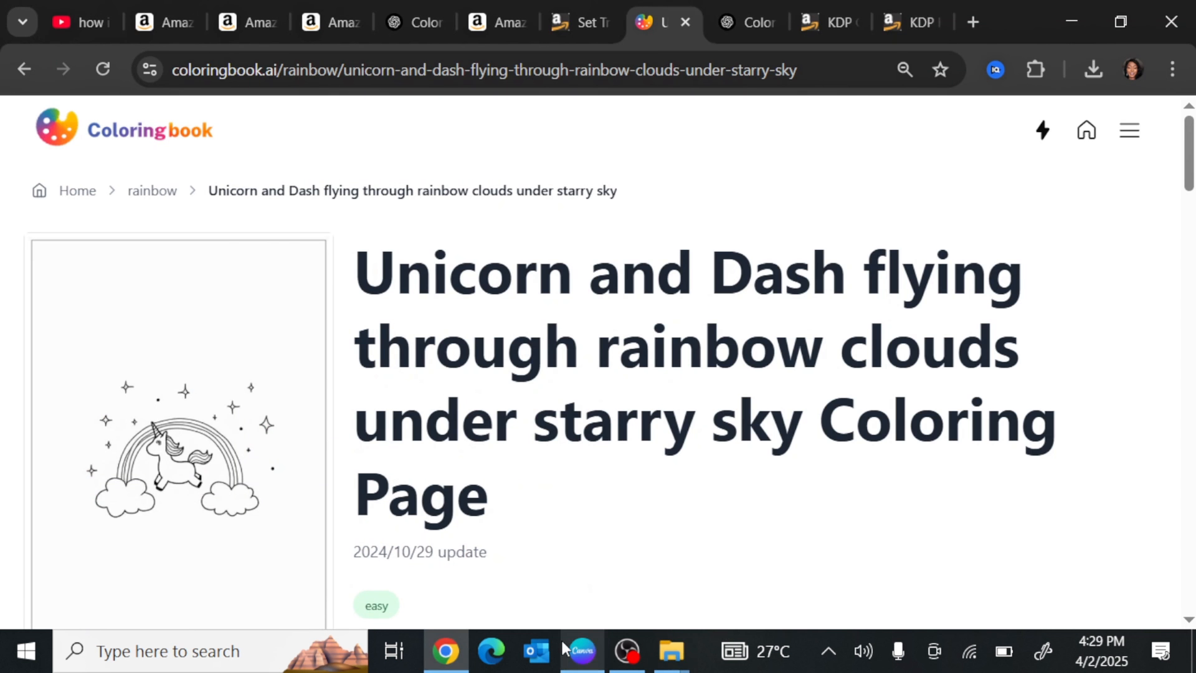
Switch to Canva and upload the downloaded coloring page images to the design's uploads
left_click(568, 650)
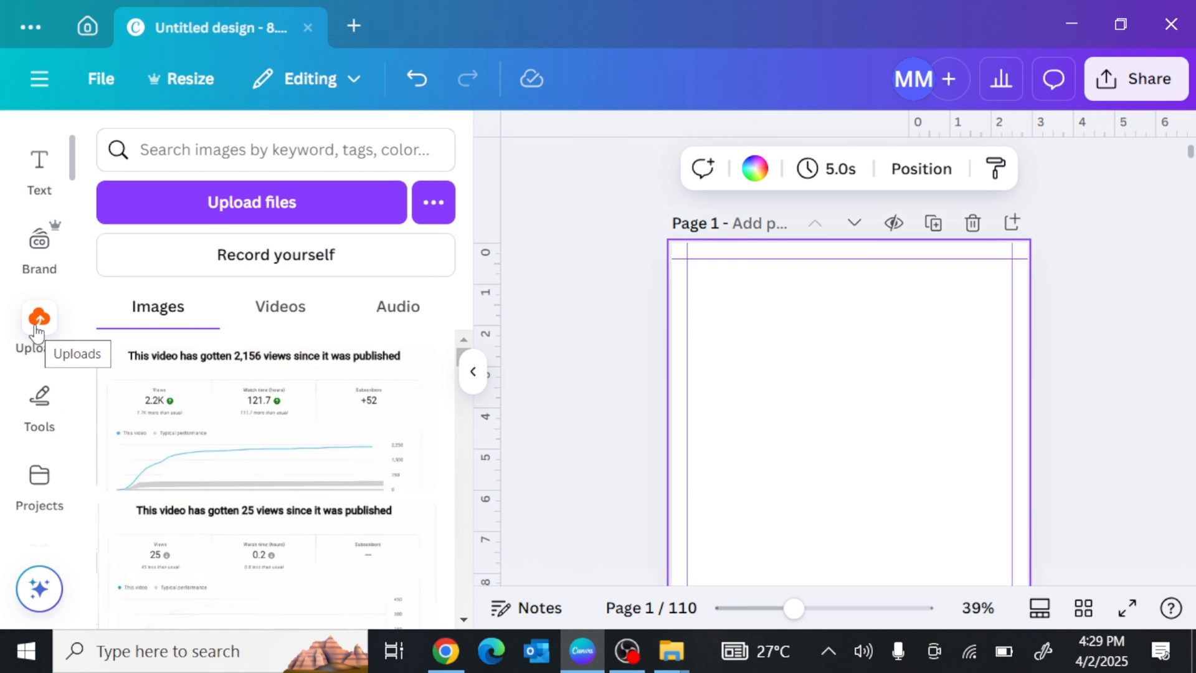
left_click(187, 200)
left_click_drag(218, 296, 235, 171)
key("Return")
scroll(215, 469, "down", 5)
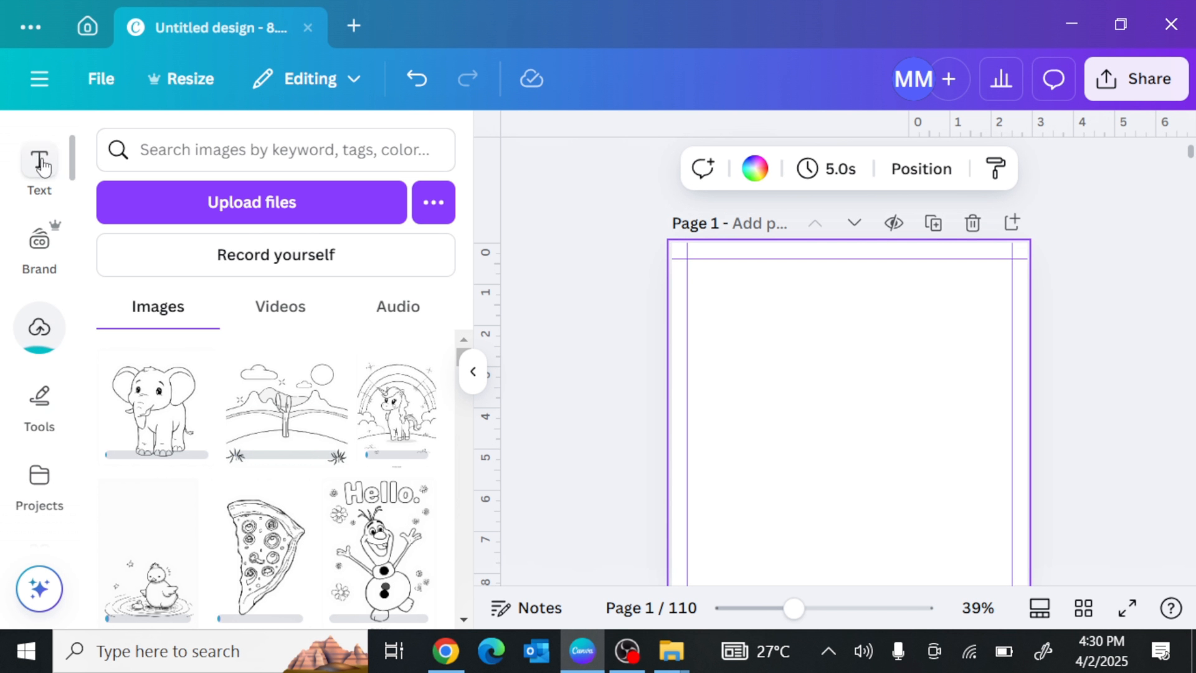
Add the heading "COLOR THERAPY" to page 1 in the Borsok font at size 56.9 and center it
left_click(39, 163)
left_click(395, 377)
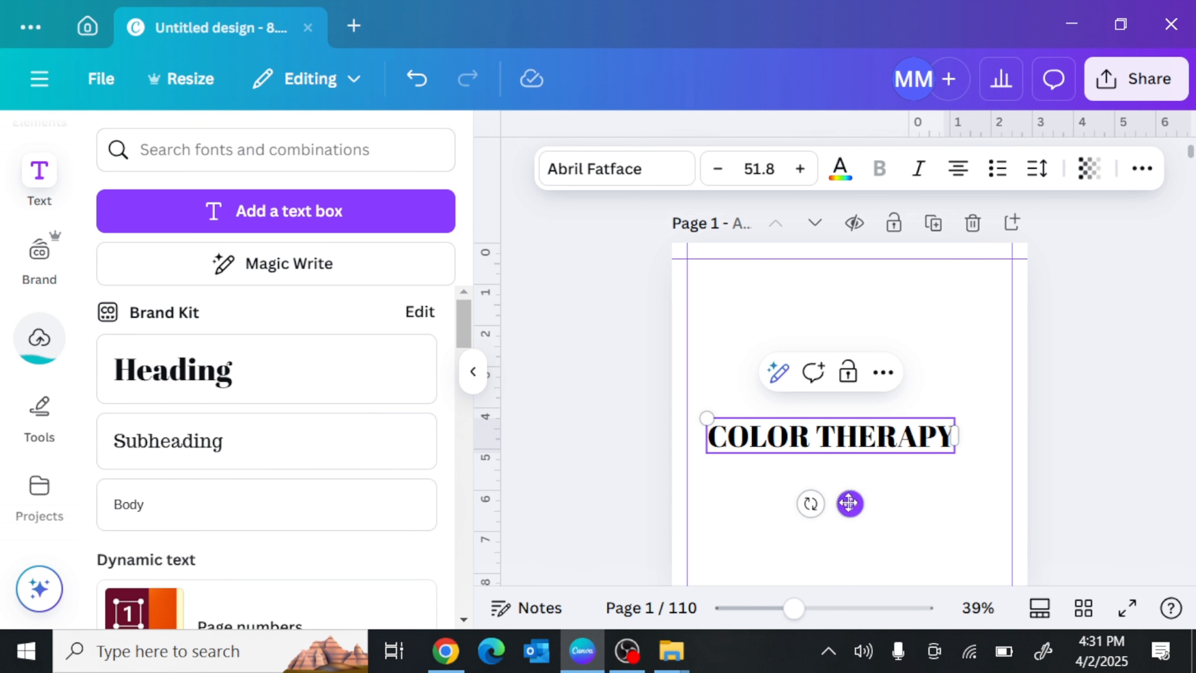
left_click_drag(848, 502, 870, 506)
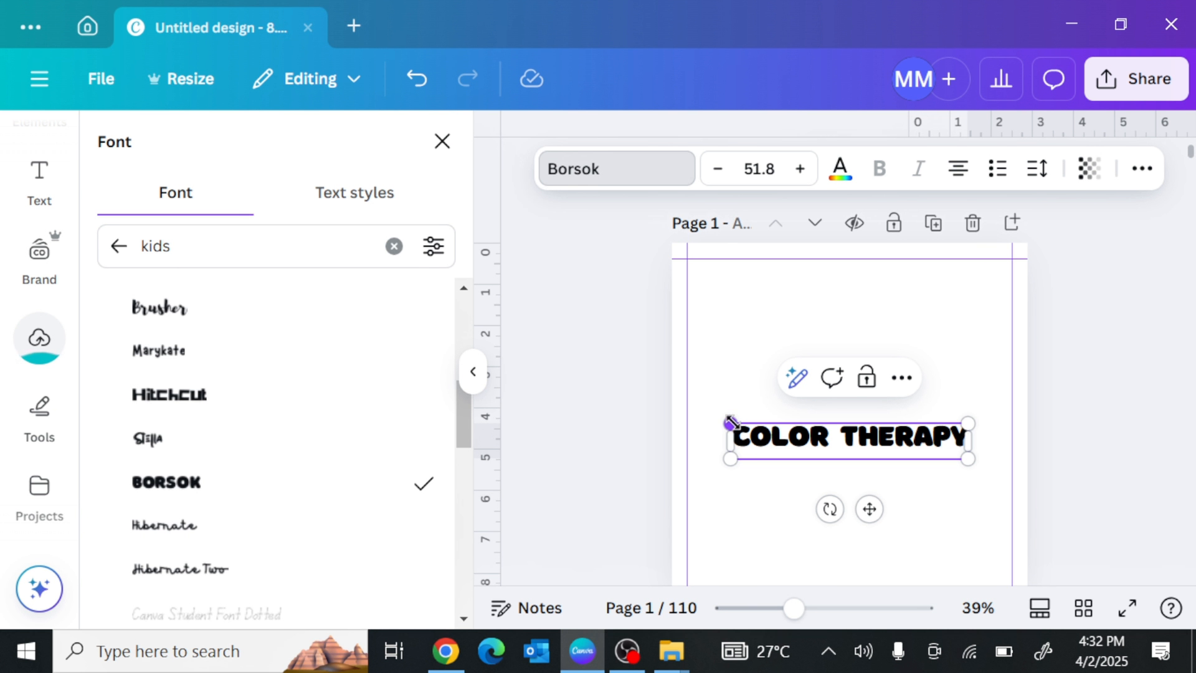
left_click_drag(730, 423, 710, 408)
mouse_move(857, 507)
left_mouse_down()
mouse_move(873, 518)
mouse_move(869, 506)
left_mouse_up()
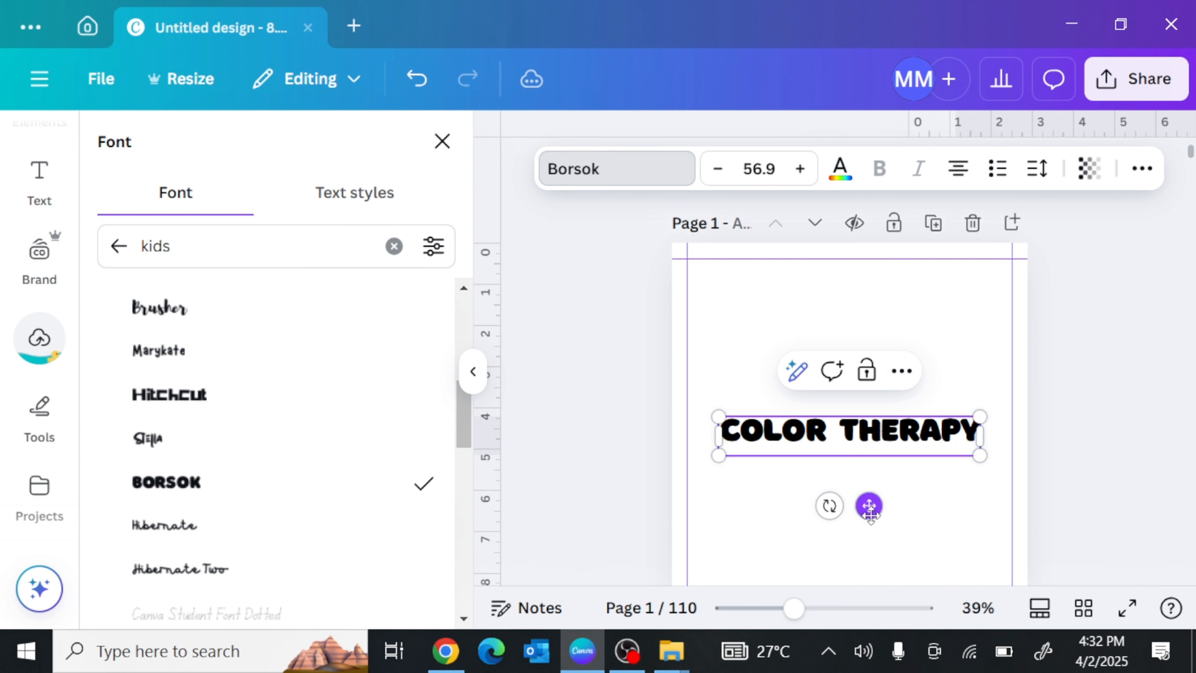
Apply the Hollow text effect to the COLOR THERAPY title, enlarge it to size 61.2 and reposition it within the page margins
left_click(1140, 168)
left_click(868, 216)
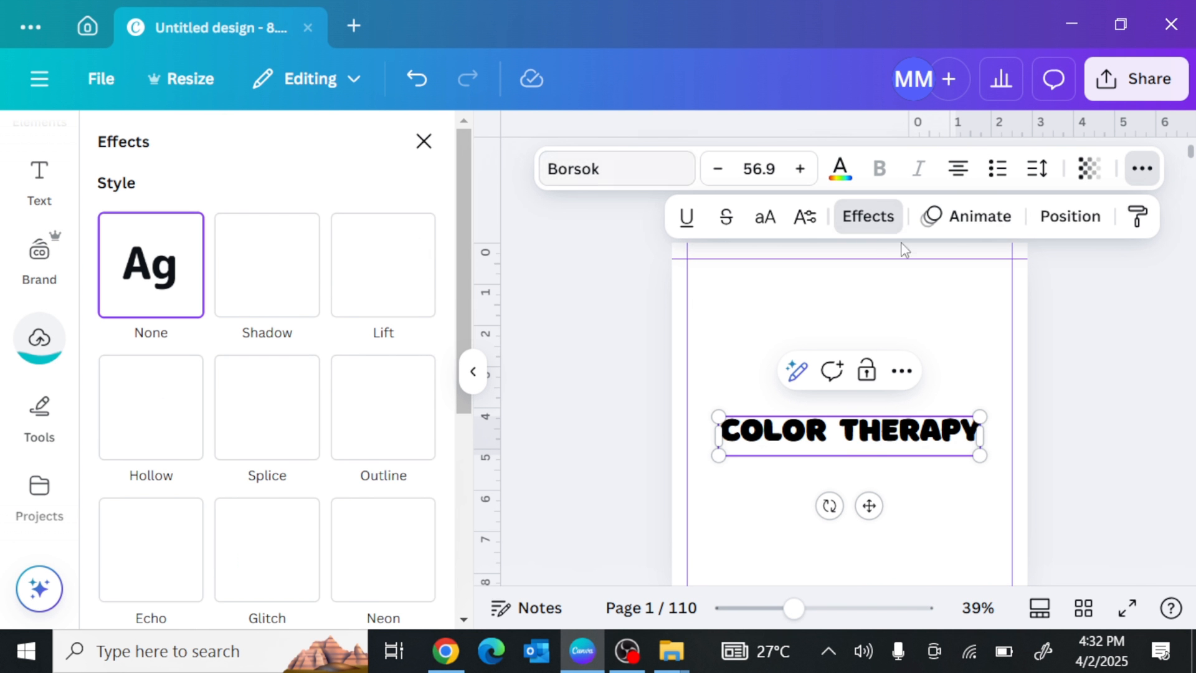
left_click(163, 426)
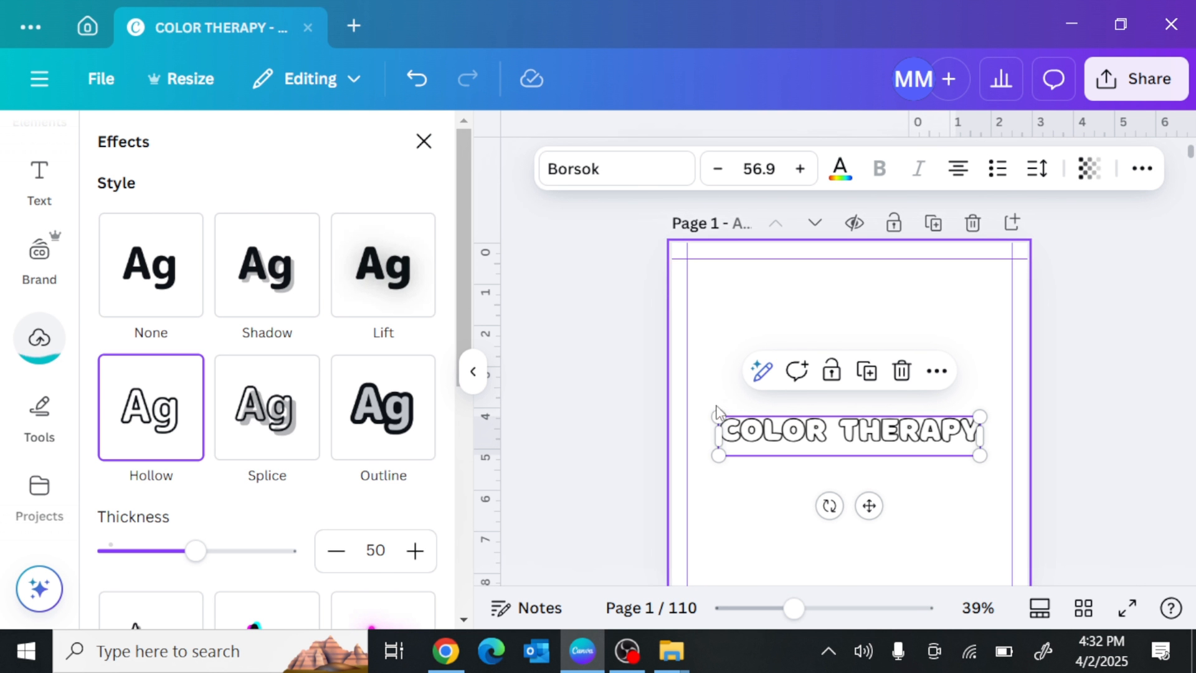
left_click_drag(718, 415, 698, 413)
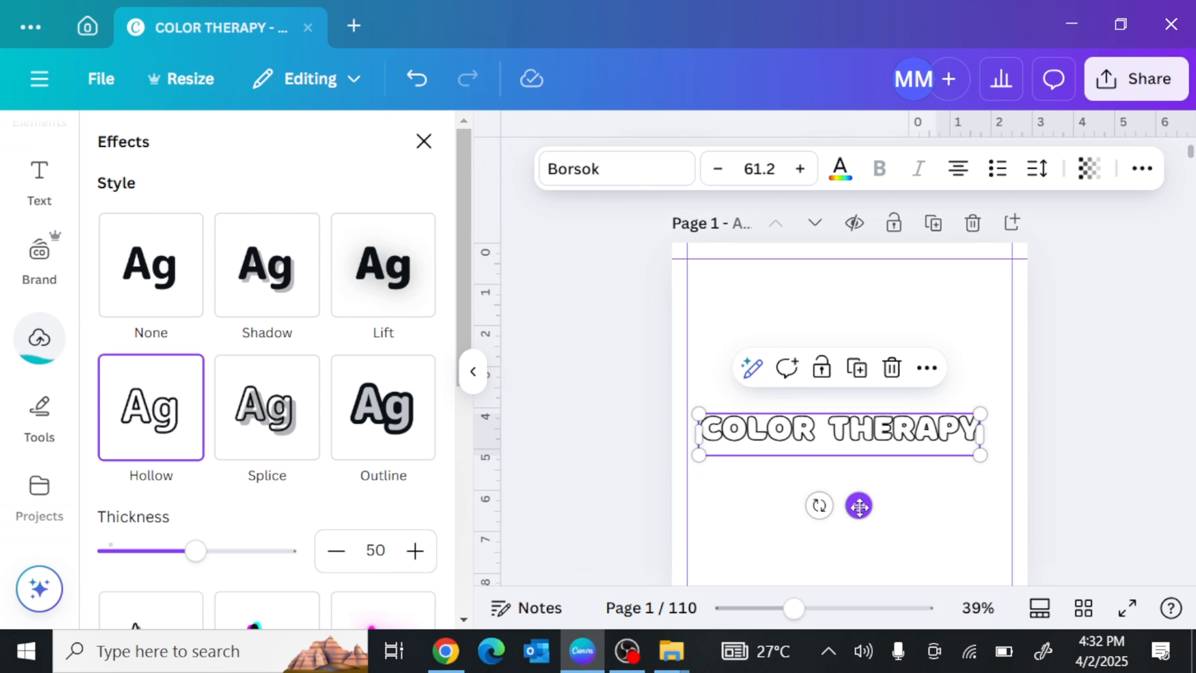
mouse_move(859, 506)
left_mouse_down()
mouse_move(890, 514)
mouse_move(867, 494)
mouse_move(870, 525)
left_mouse_up()
Duplicate the title below itself and change the copy to "COLORING BOOKS FOR KIDS" with 0.88 line spacing and size 45.8
left_click(864, 357)
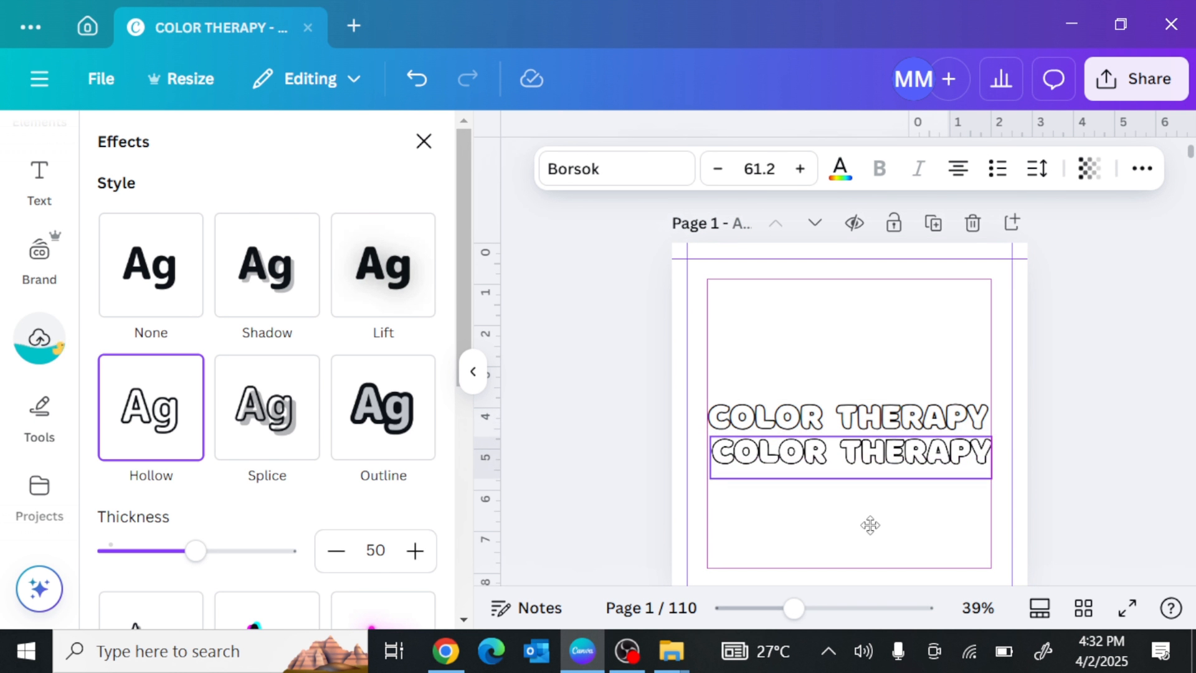
double_click(885, 469)
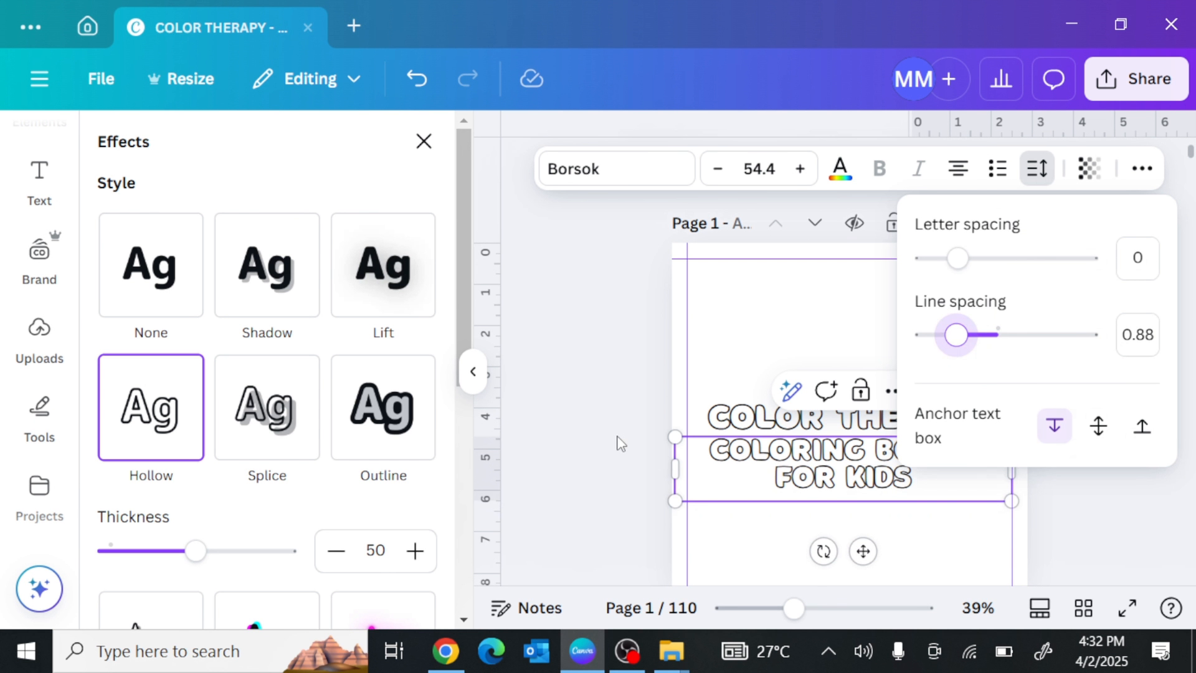
left_click(618, 438)
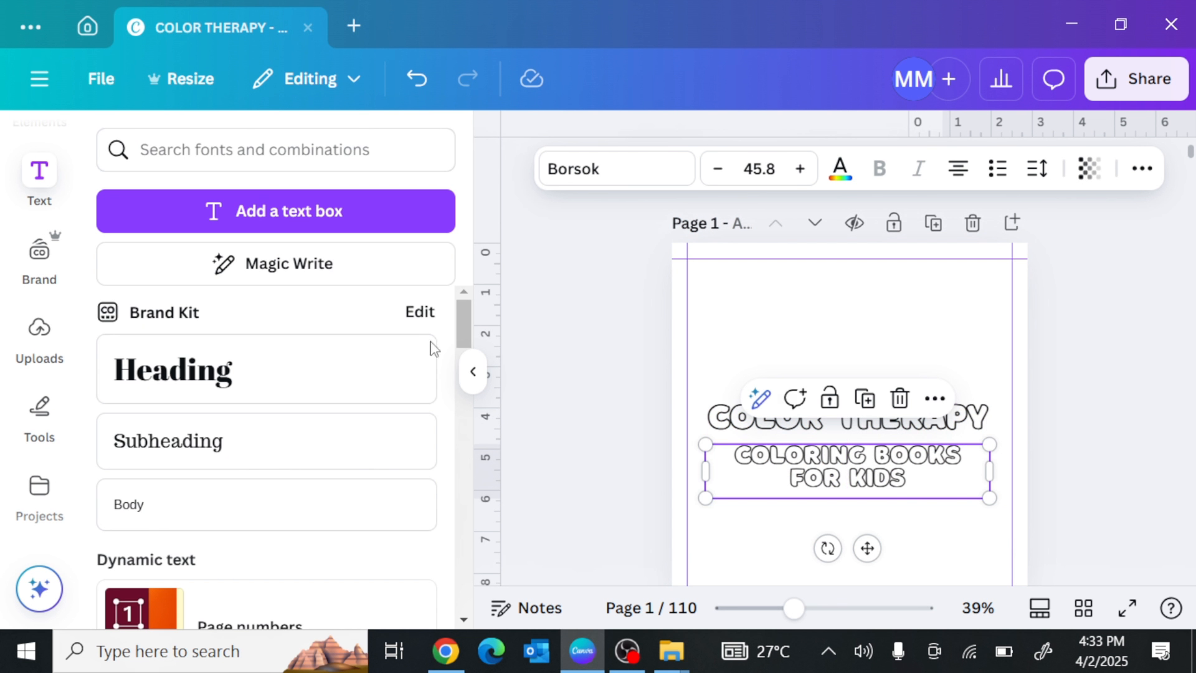
Change the COLORING BOOKS FOR KIDS subtitle to the Finger Paint font and move it closer beneath the COLOR THERAPY title
scroll(430, 347, "down", 6)
scroll(443, 251, "up", 2)
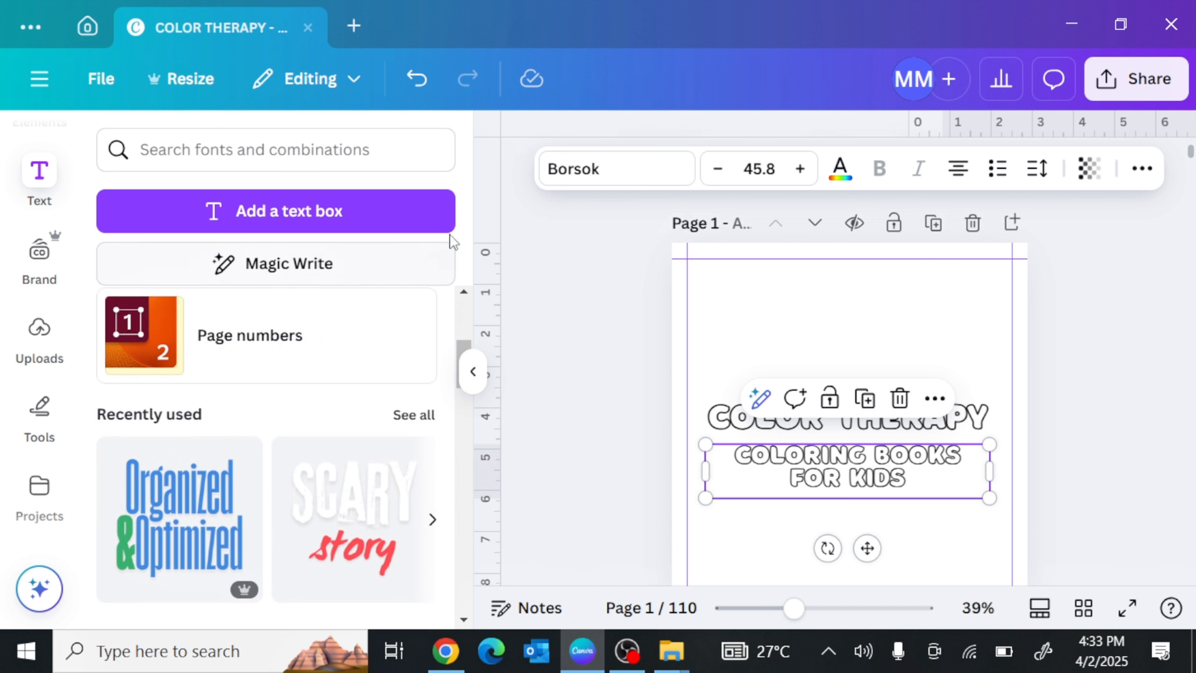
left_click(599, 176)
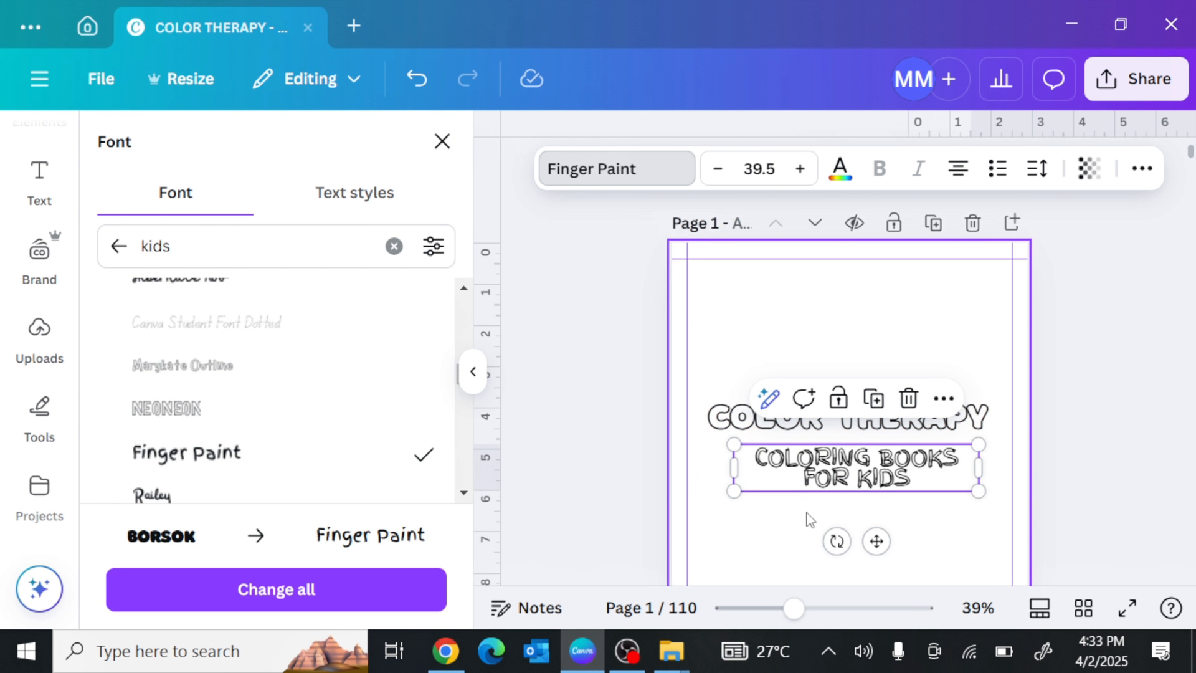
mouse_move(875, 540)
left_mouse_down()
mouse_move(868, 527)
mouse_move(878, 534)
left_mouse_up()
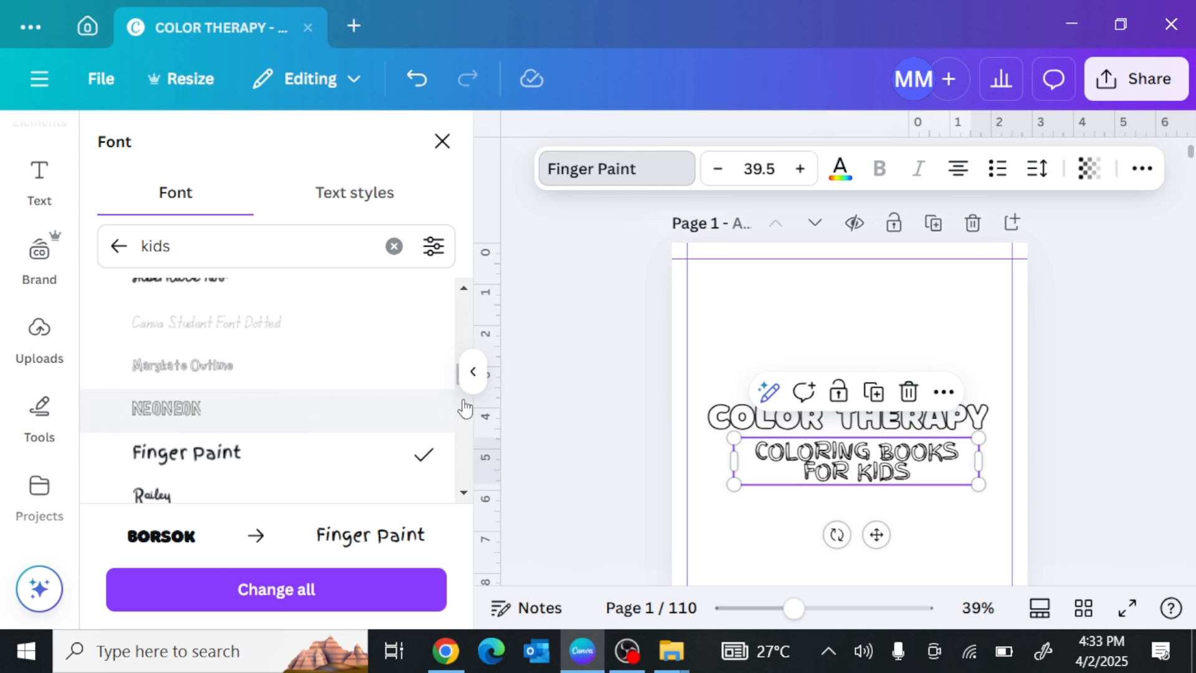
scroll(1192, 418, "down", 2)
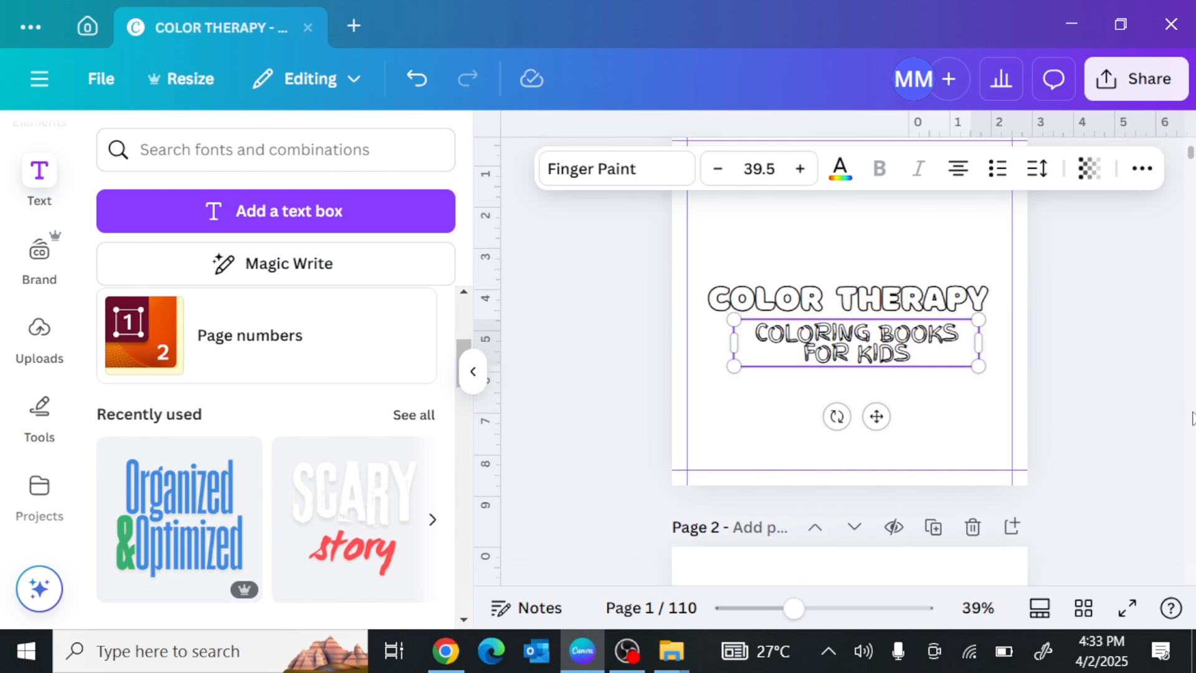
scroll(1134, 435, "down", 2)
scroll(1113, 441, "up", 3)
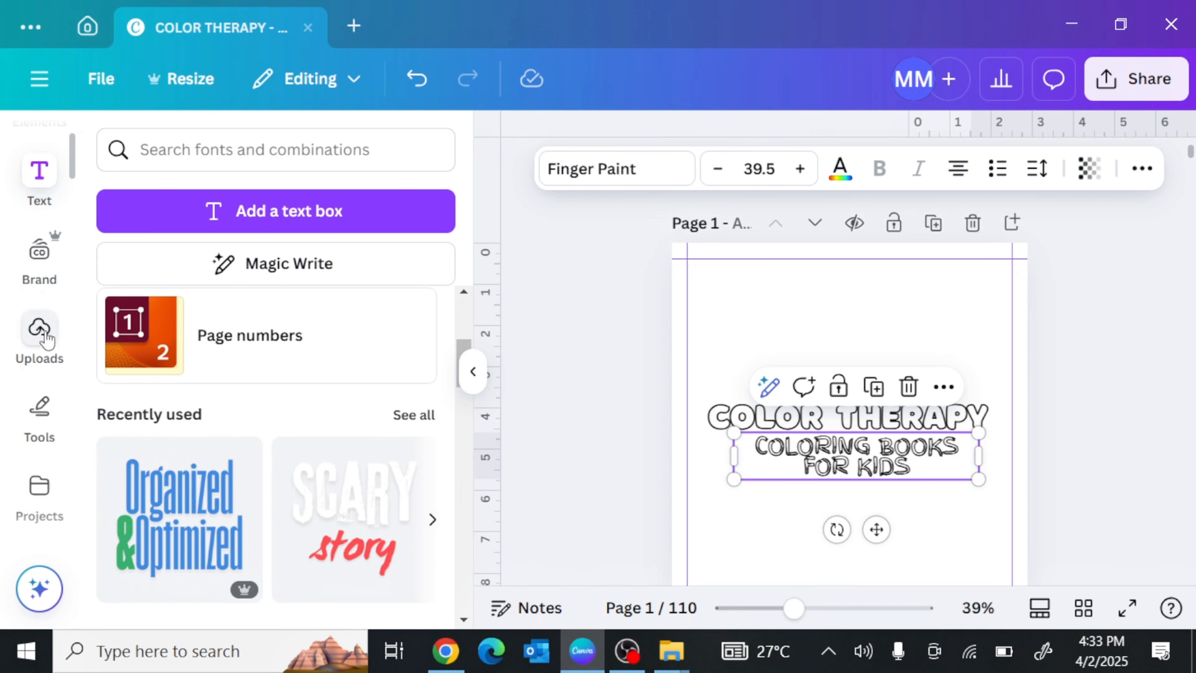
Insert the uploaded unicorn-and-rainbow coloring image on page 1 and enlarge it to nearly the page width
left_click(53, 346)
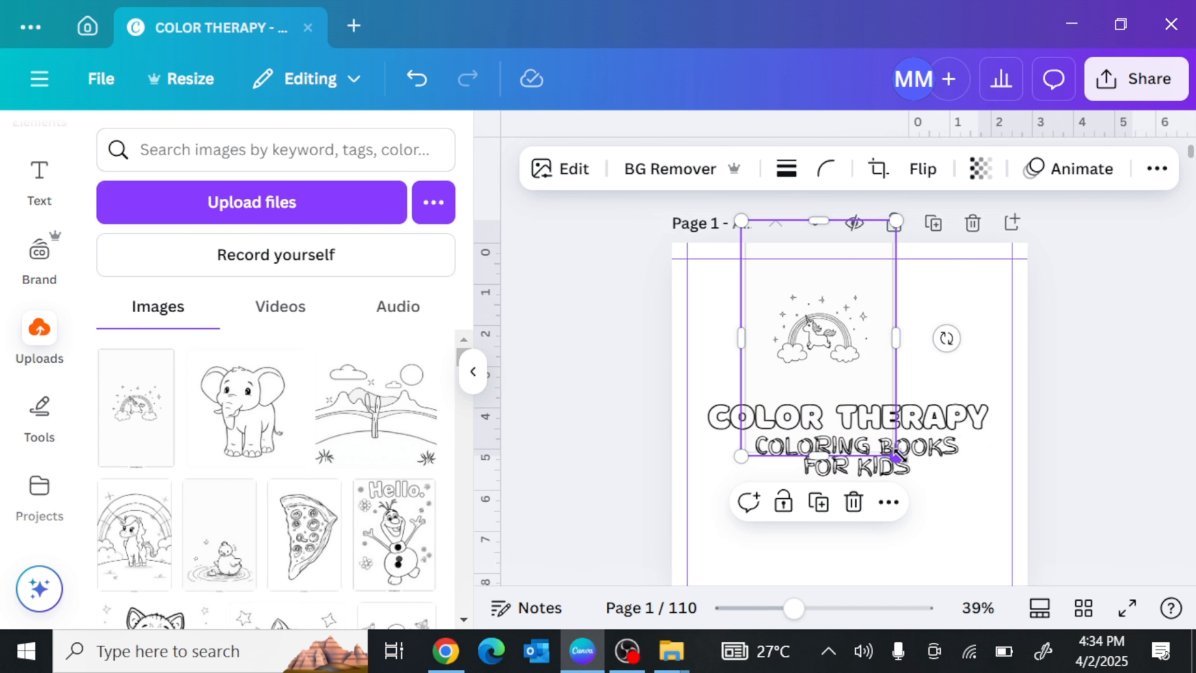
left_click_drag(898, 457, 1191, 670)
left_click_drag(1027, 474, 988, 535)
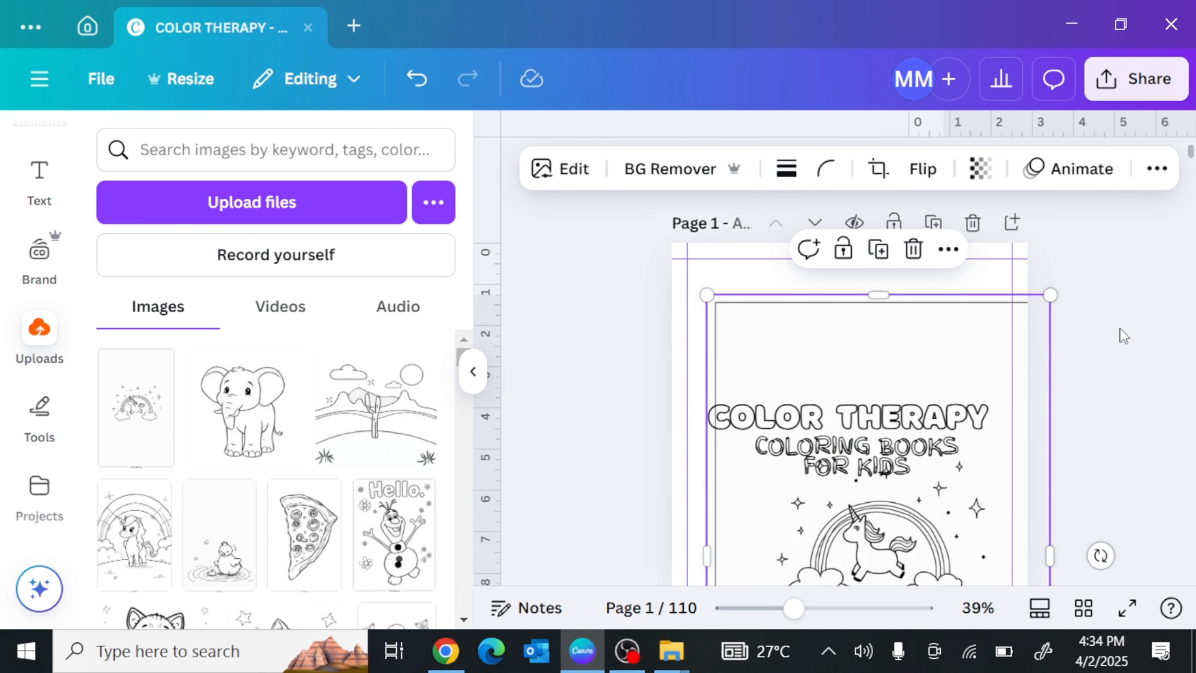
left_click(1148, 316)
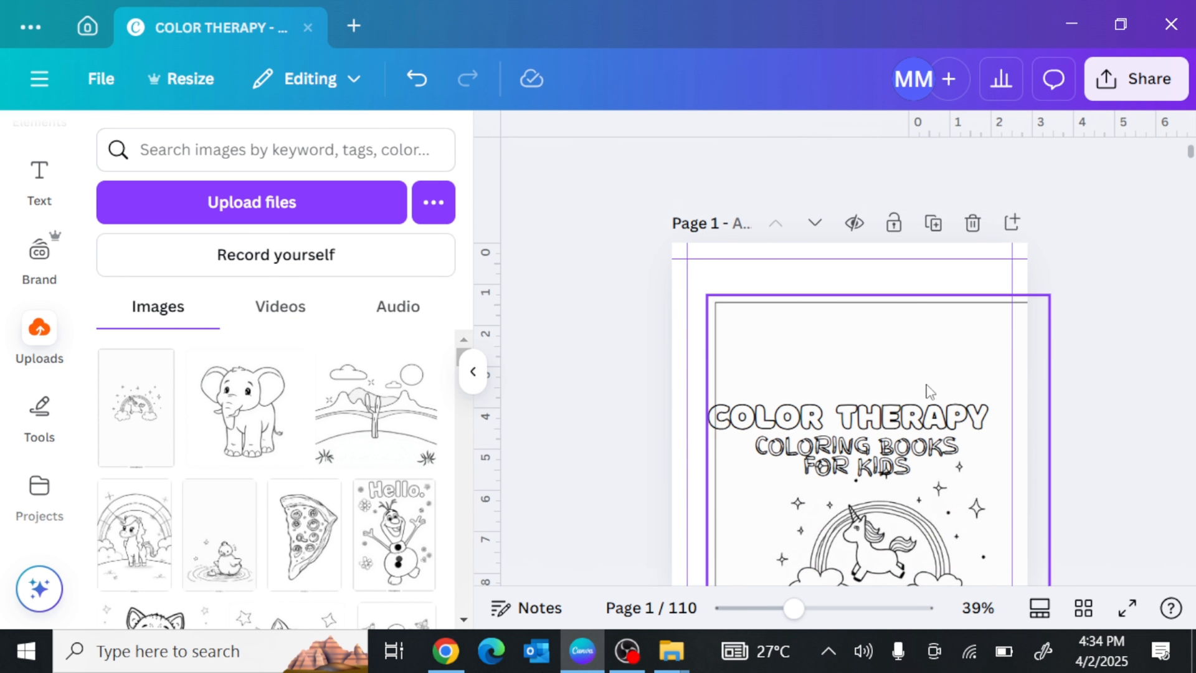
Crop the blank margins and border frame off the unicorn image, leaving the rainbow artwork
left_click(860, 346)
left_click_drag(894, 326, 899, 444)
left_click_drag(916, 549, 876, 375)
left_click_drag(921, 522, 861, 499)
left_click_drag(953, 432, 908, 436)
left_click_drag(818, 521, 962, 503)
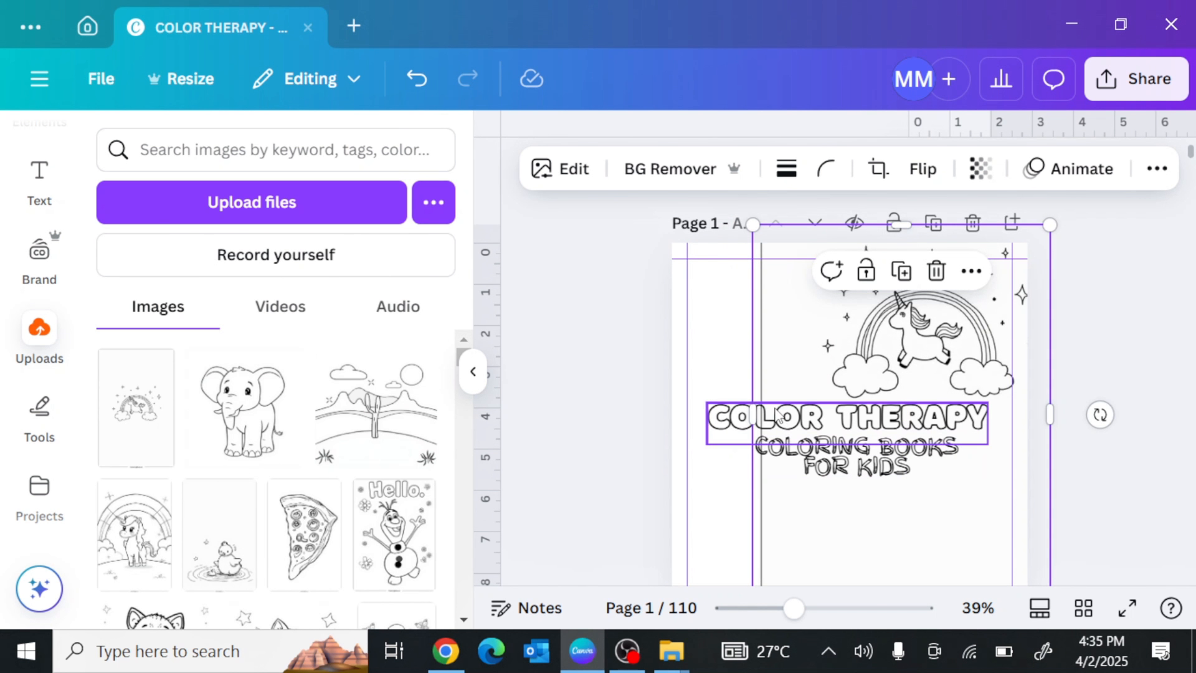
left_click_drag(755, 412, 784, 412)
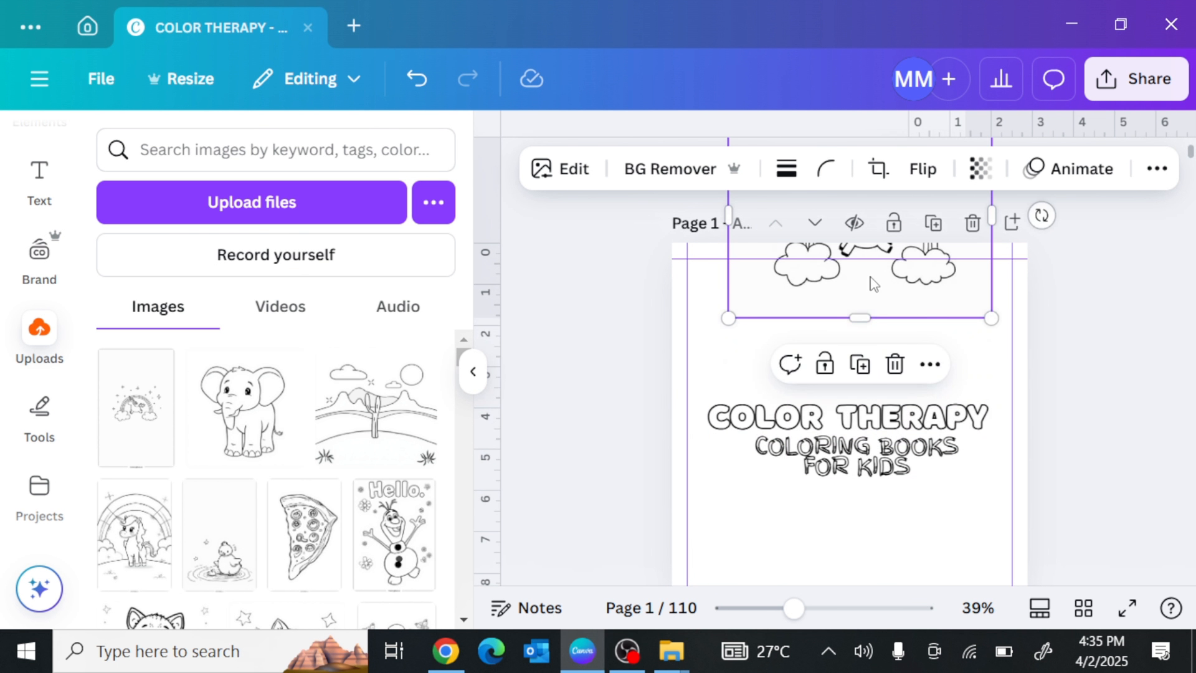
Resize the cropped unicorn image and position it above the COLOR THERAPY title within the page margins
left_click_drag(873, 282, 862, 418)
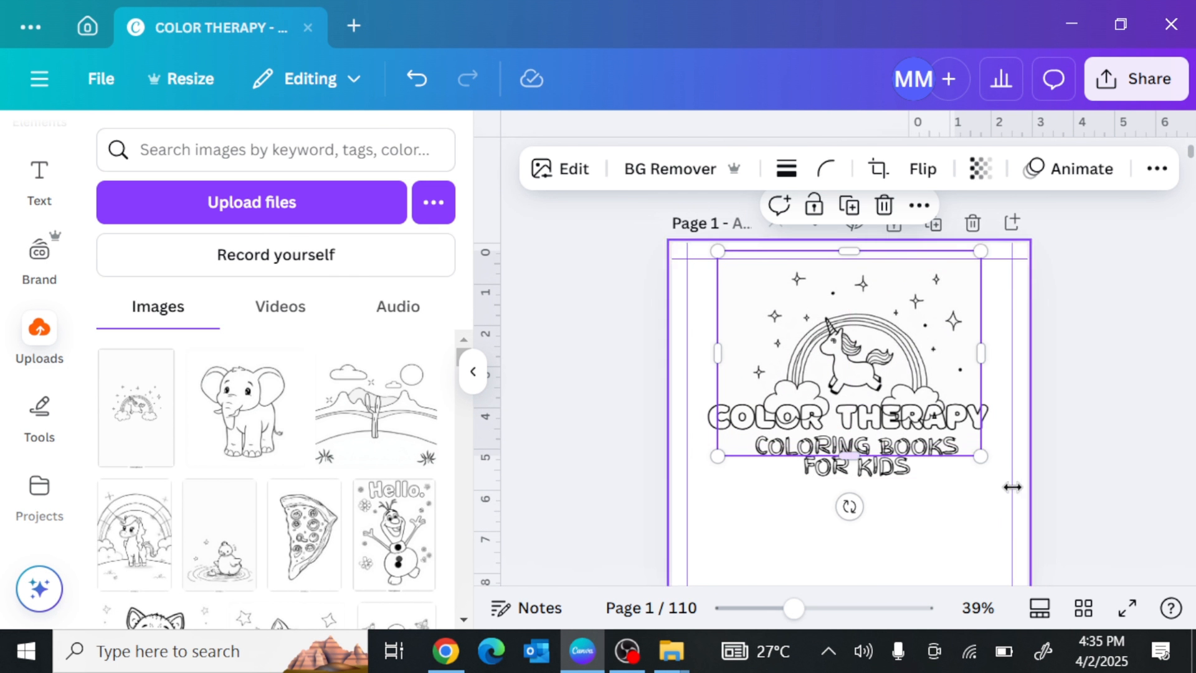
left_click_drag(986, 460, 1108, 572)
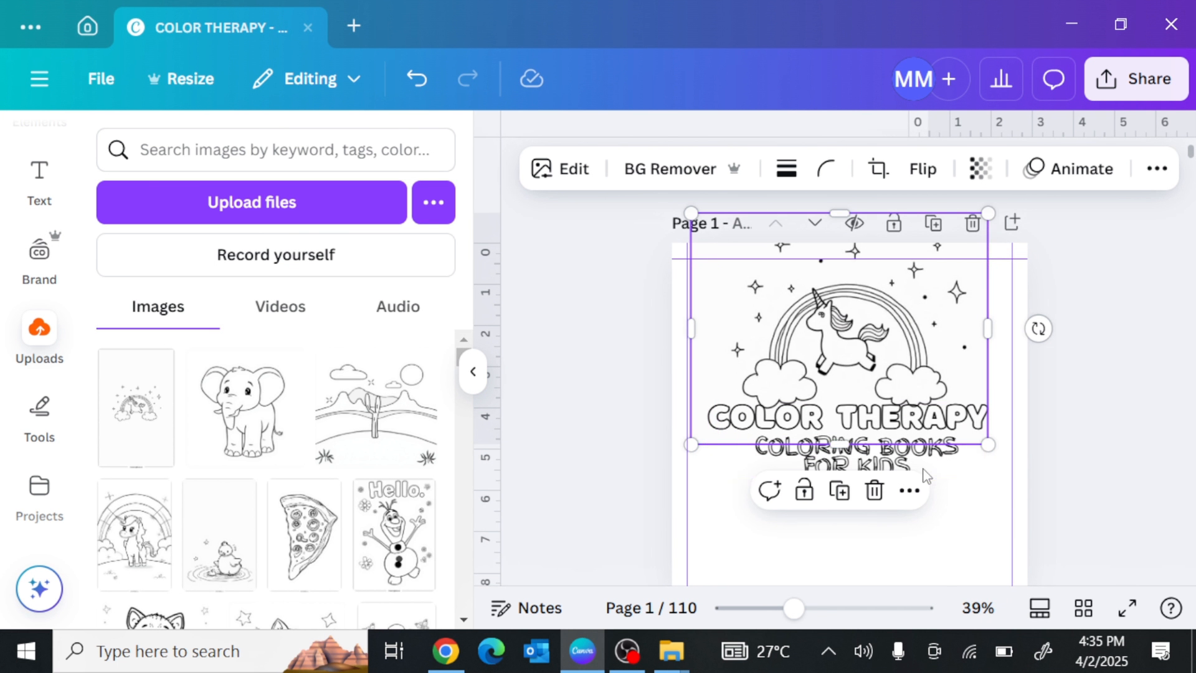
left_click_drag(913, 436, 913, 464)
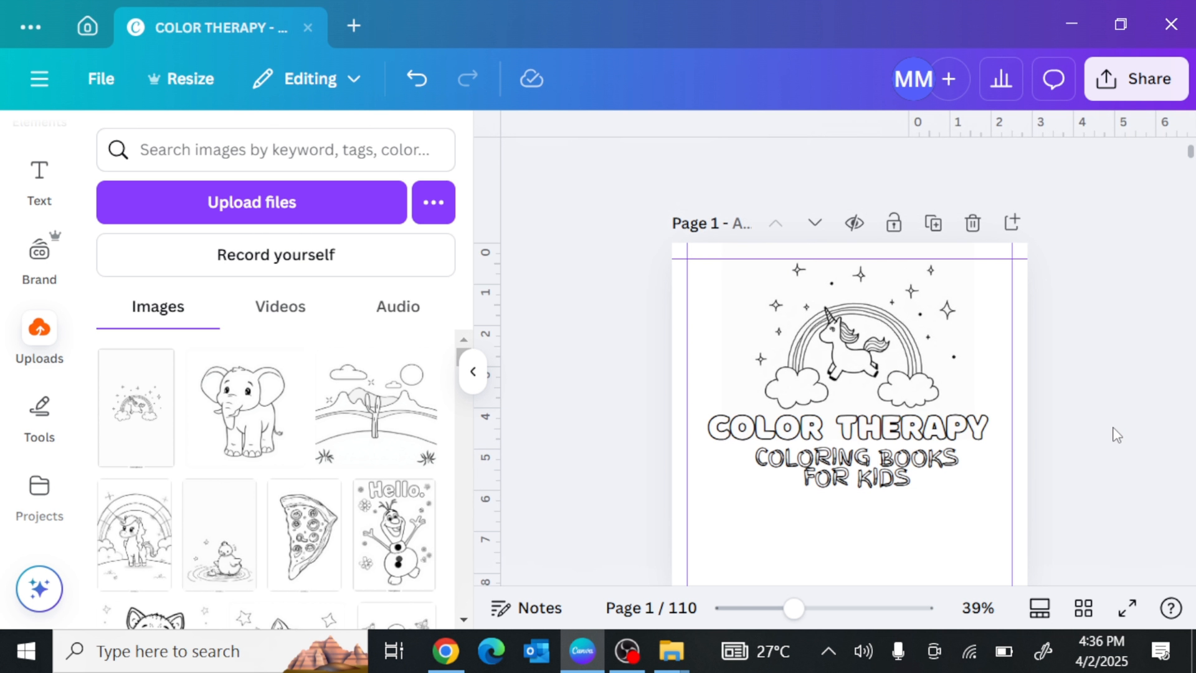
Review the title page and the copyright page before moving on to page 3
scroll(1113, 427, "down", 2)
scroll(1019, 398, "up", 2)
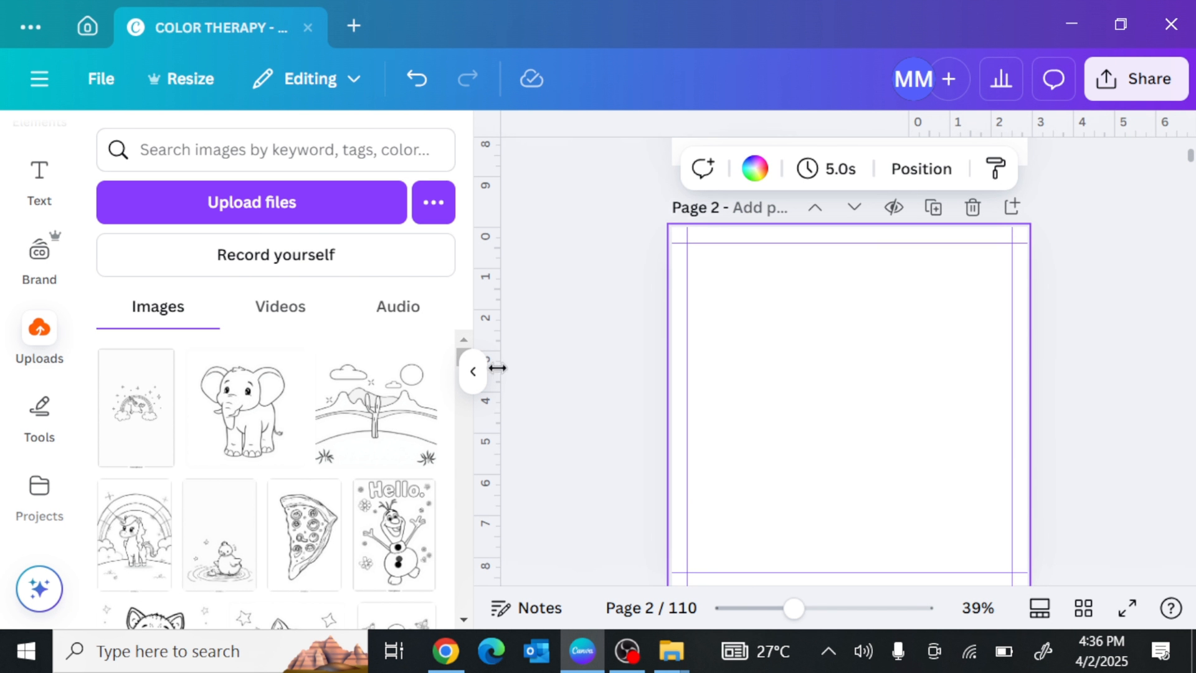
scroll(804, 405, "up", 2)
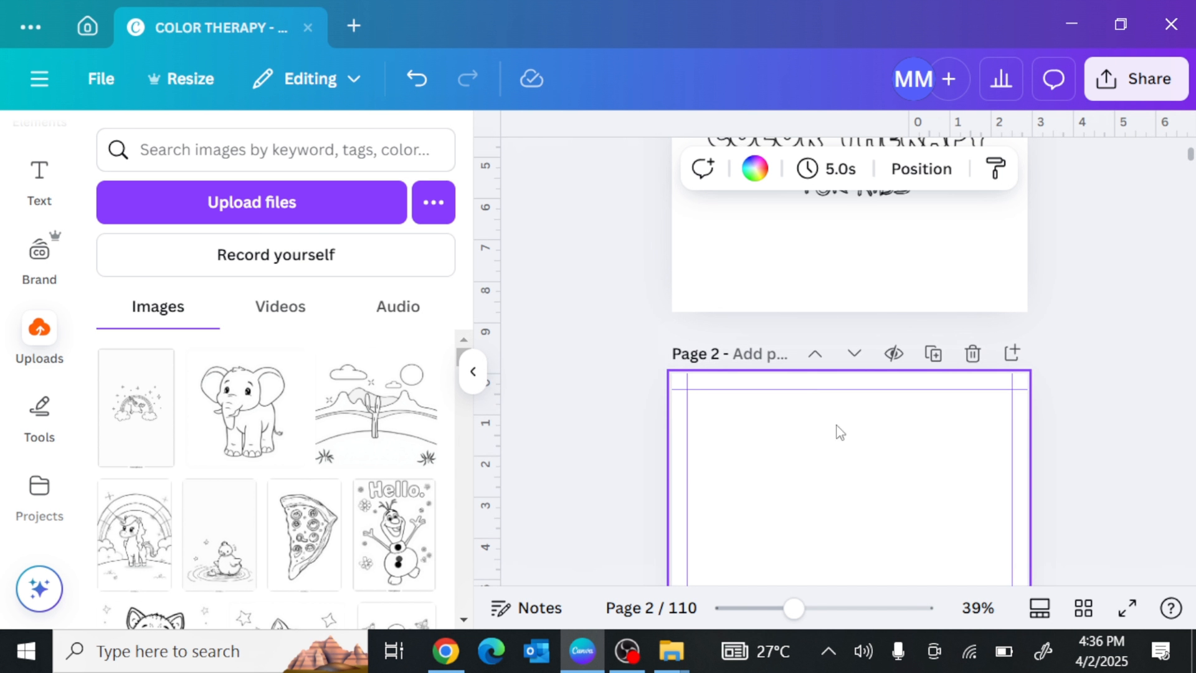
scroll(889, 466, "down", 2)
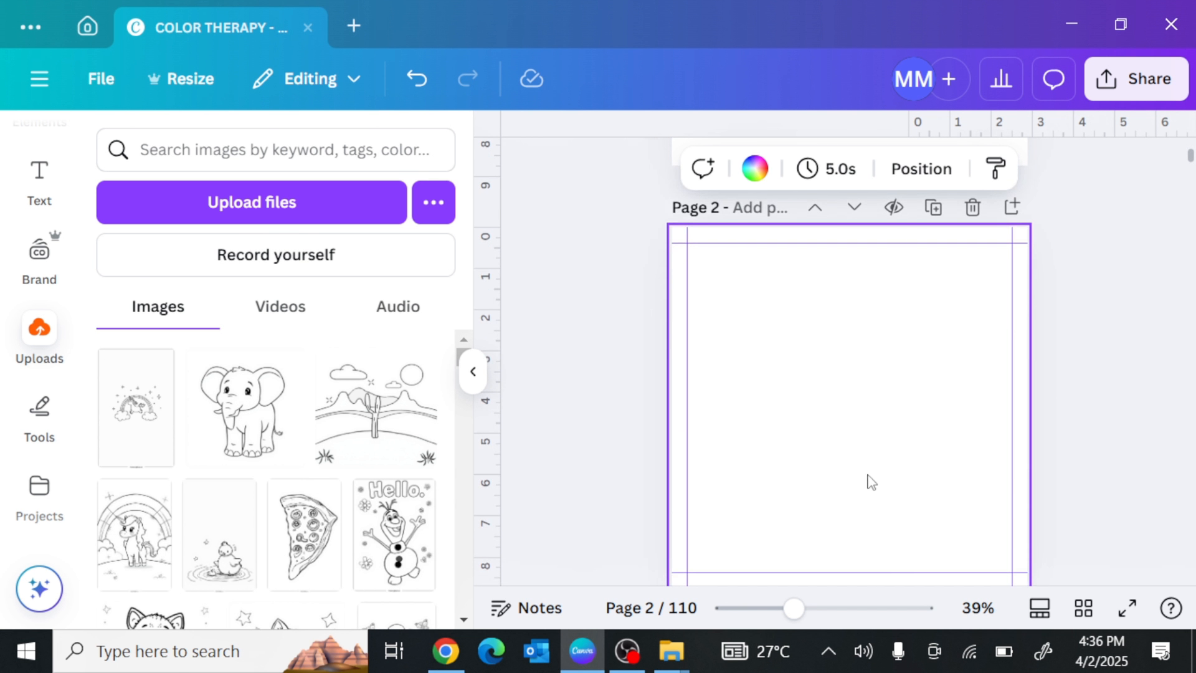
scroll(841, 508, "down", 3)
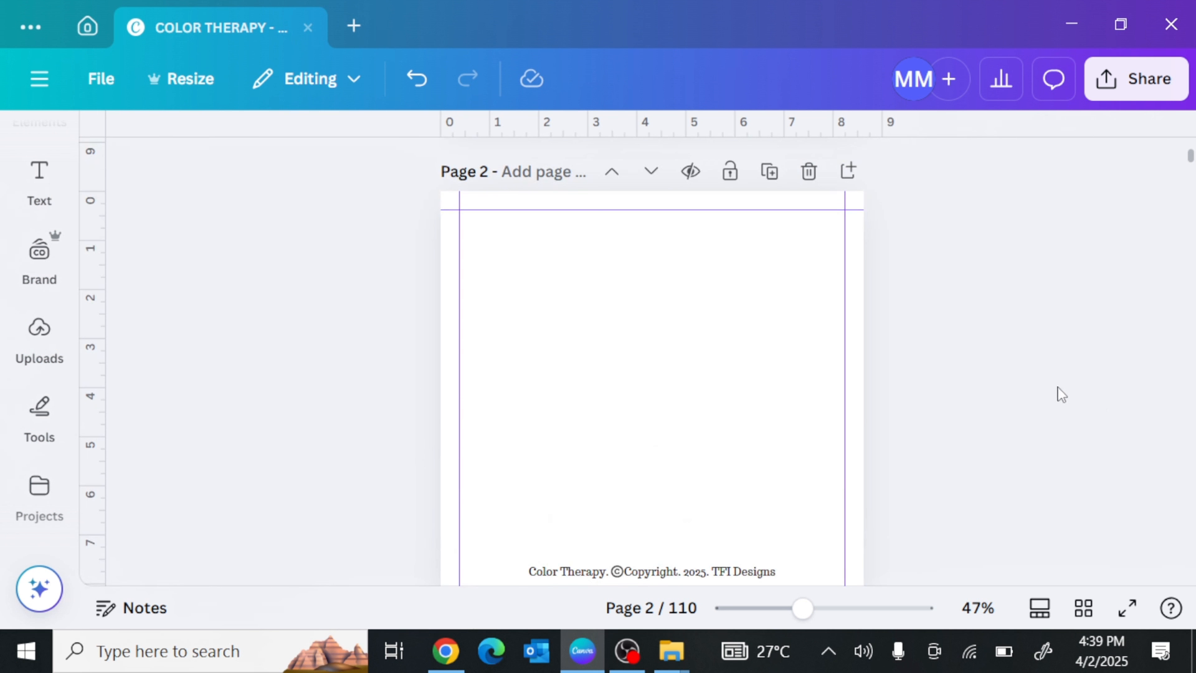
scroll(1059, 393, "up", 3)
scroll(935, 384, "down", 4)
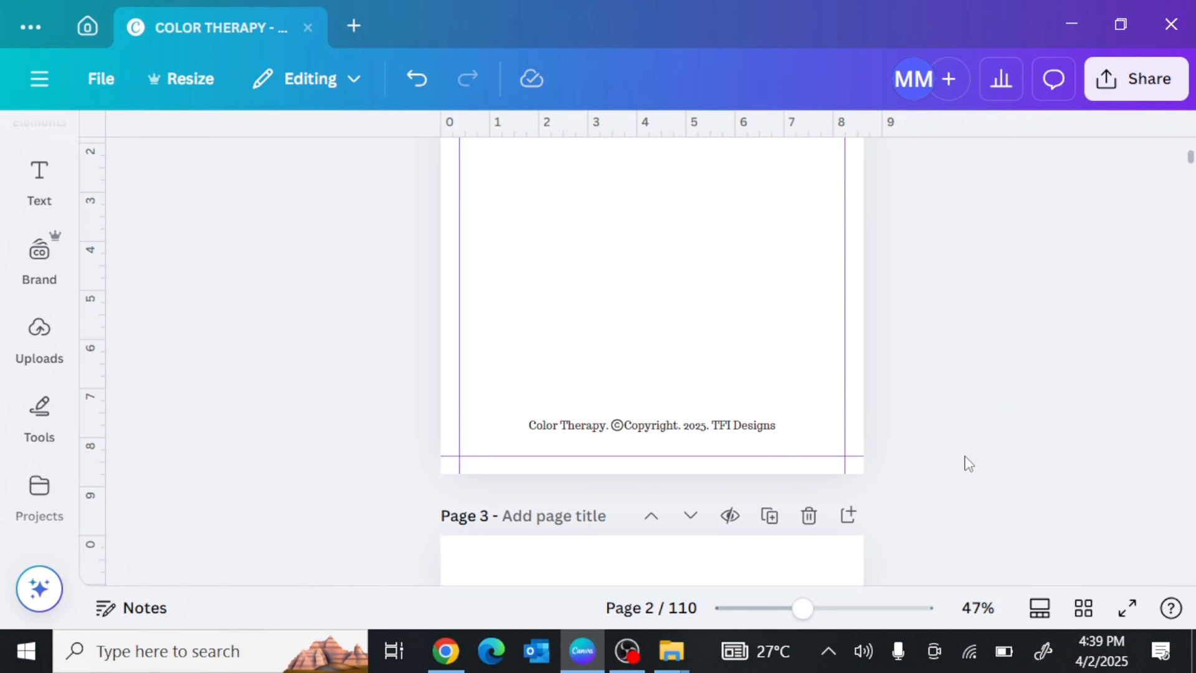
scroll(953, 445, "up", 8)
scroll(943, 425, "down", 10)
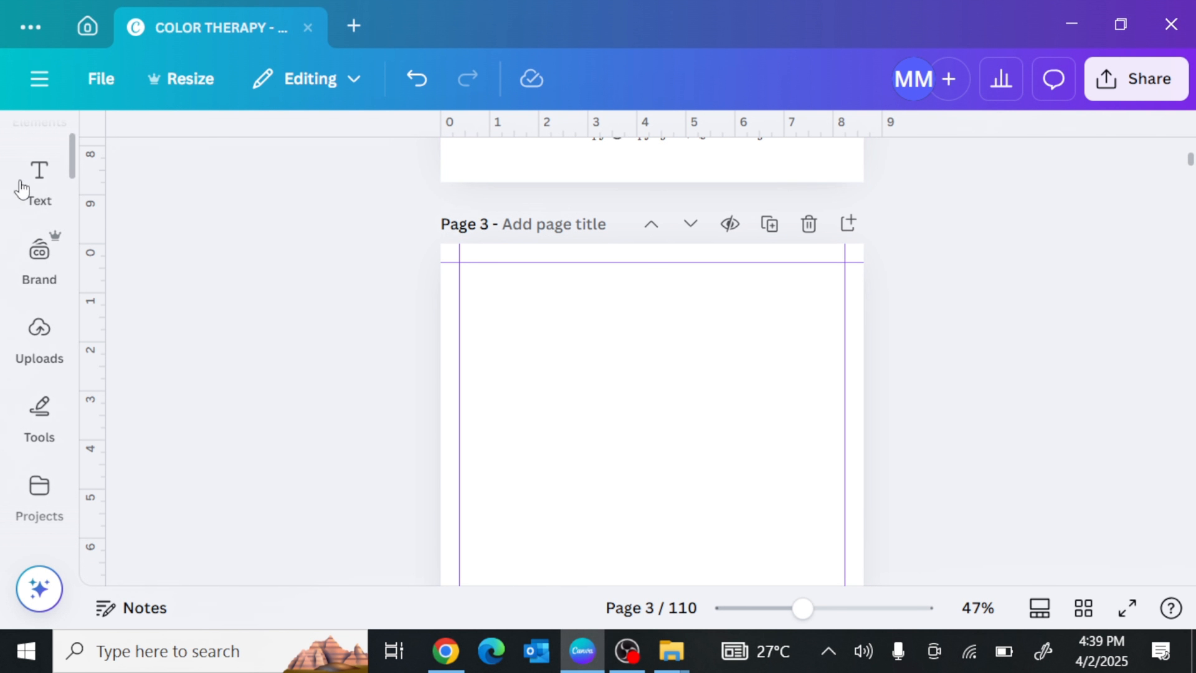
Add the heading "THIS BOOK BELONGS TO" to page 3 and move it near the top of the page
left_click(15, 203)
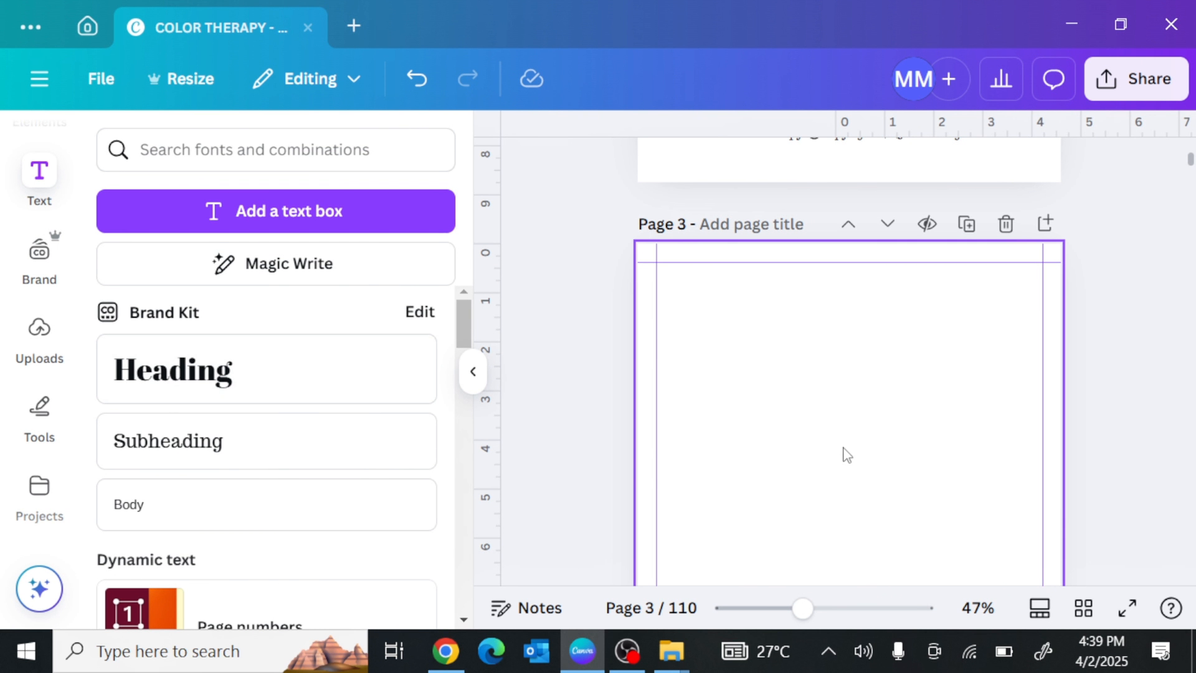
scroll(851, 455, "down", 3)
left_click(358, 390)
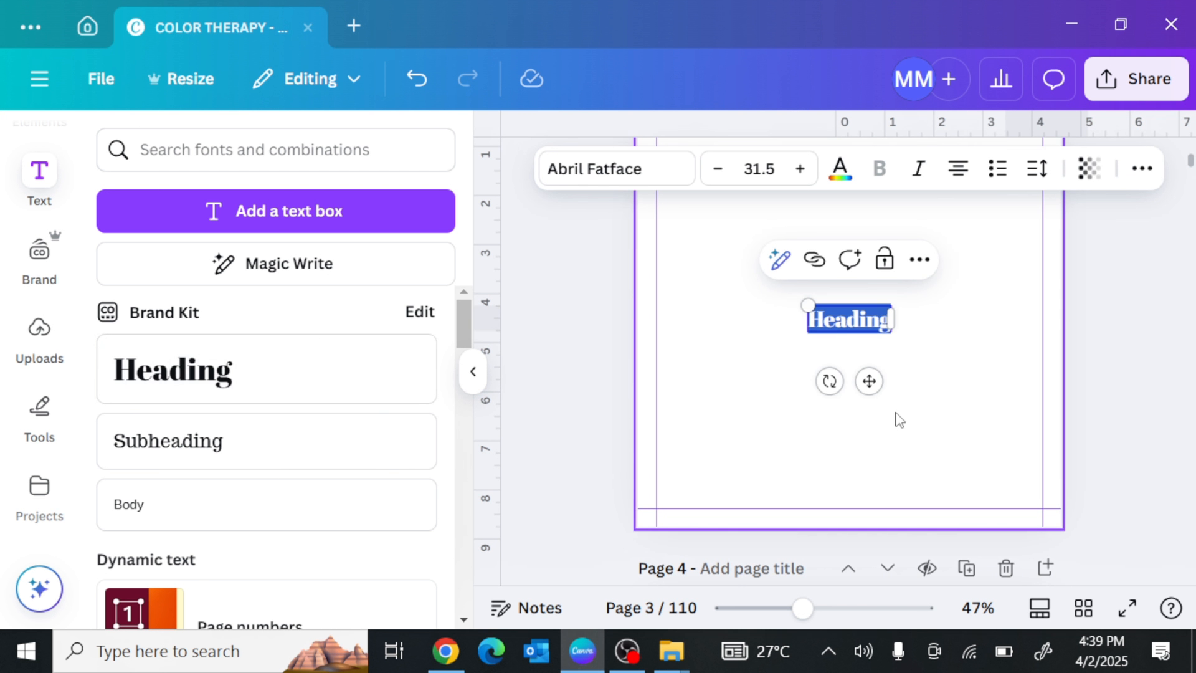
scroll(899, 418, "up", 3)
type("THIS BOOK BELONGS TO")
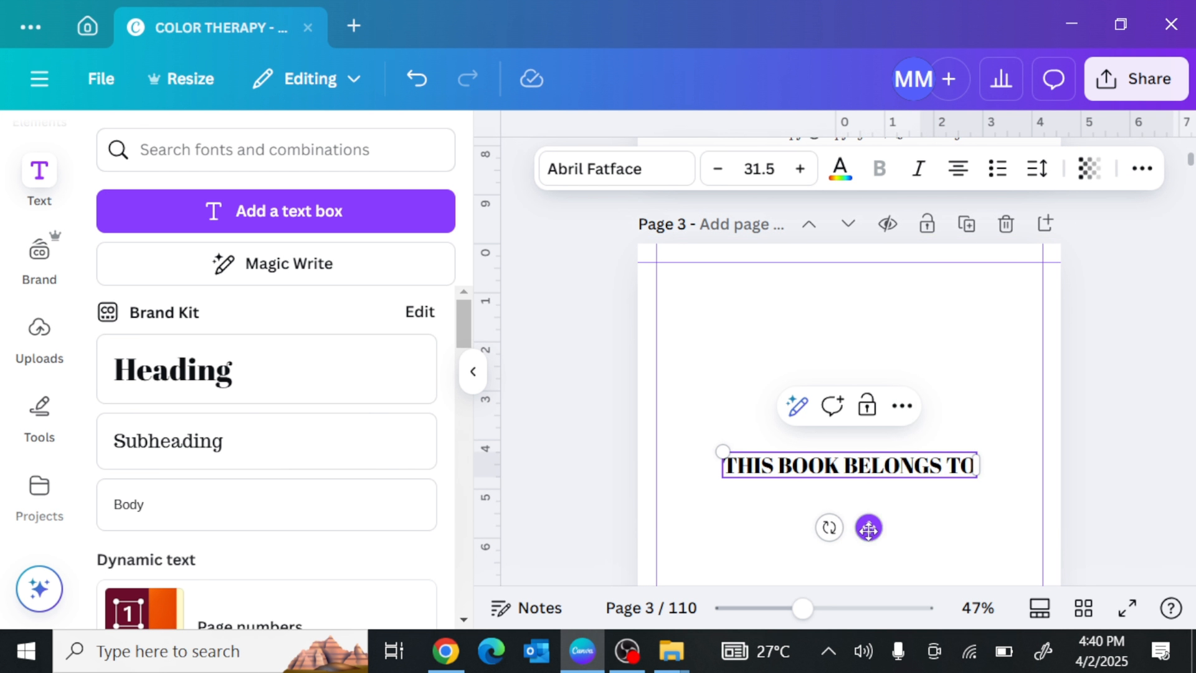
left_click_drag(868, 527, 845, 387)
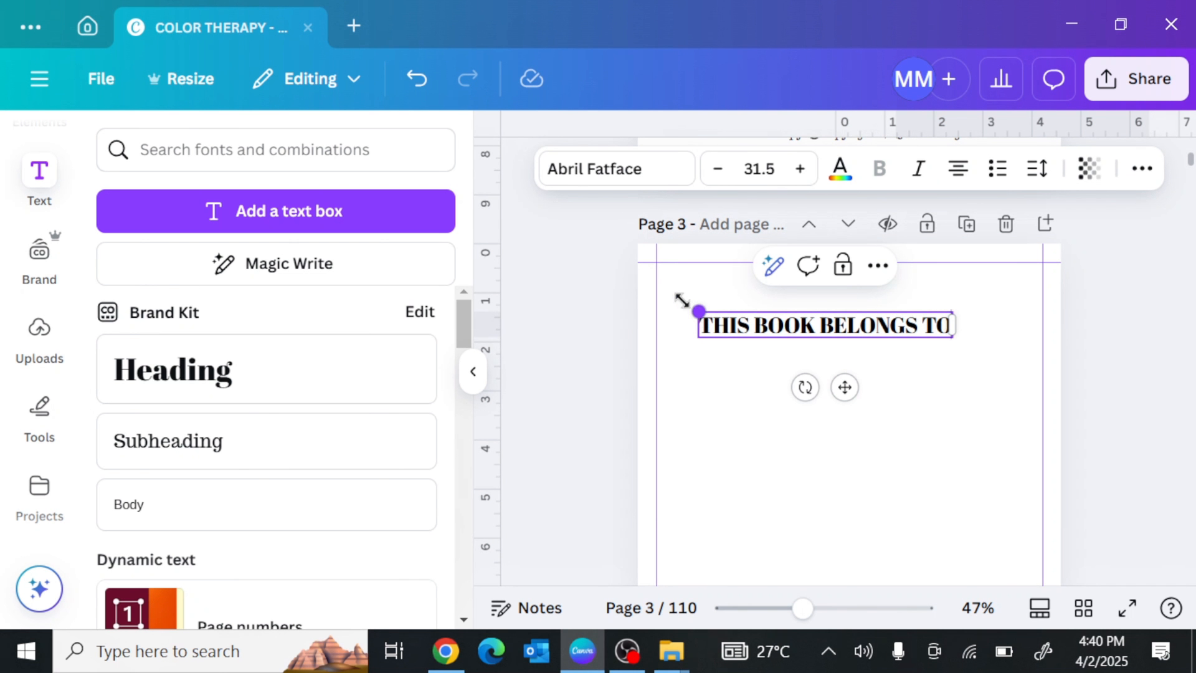
Style the THIS BOOK BELONGS TO heading with the Wedges font and Hollow effect, enlarge it to size 42 and center it
left_click_drag(682, 301, 668, 312)
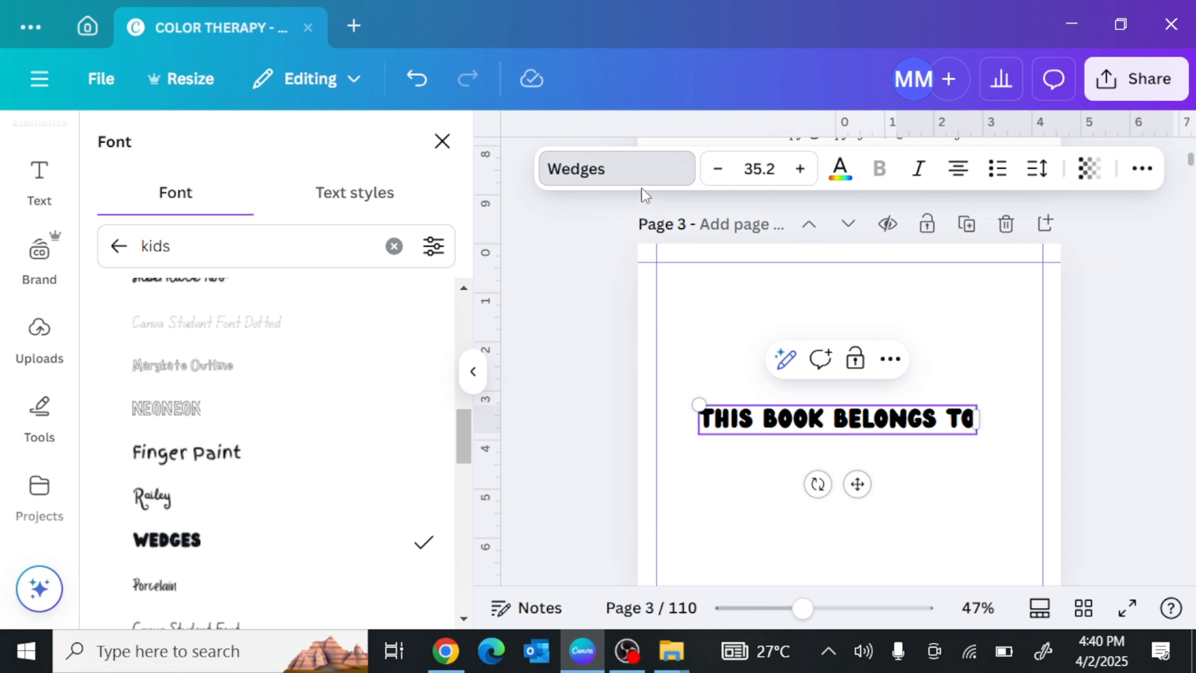
left_click(1142, 168)
left_click(868, 216)
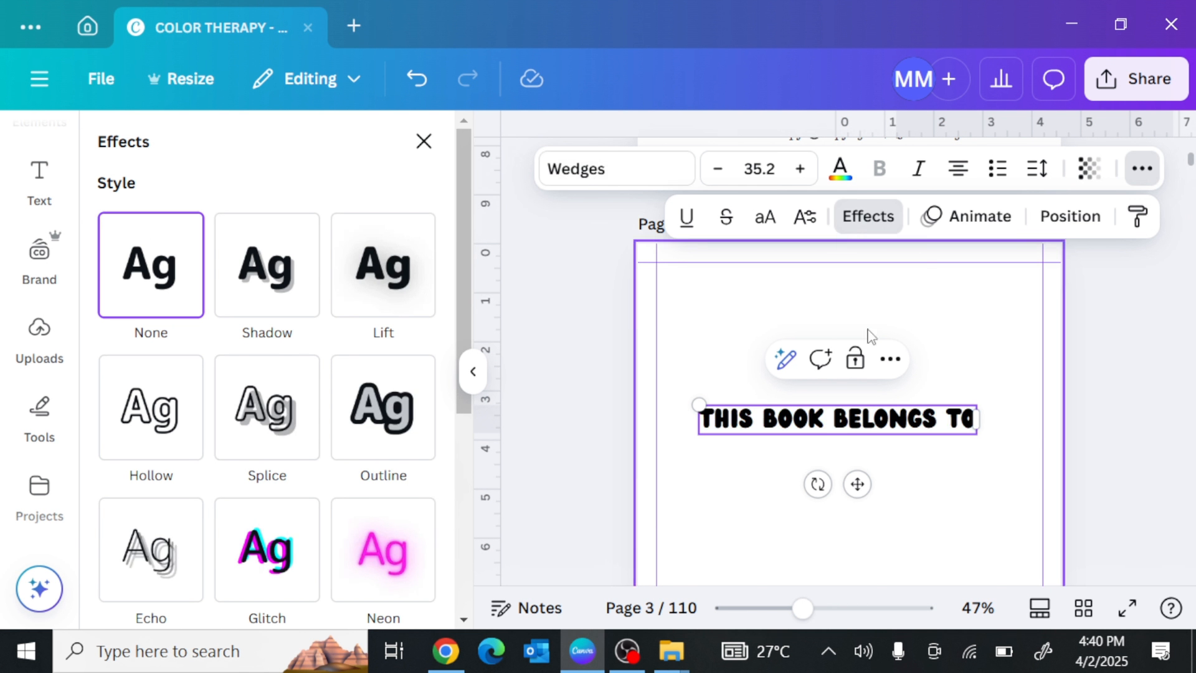
left_click(151, 408)
left_click_drag(676, 381, 648, 366)
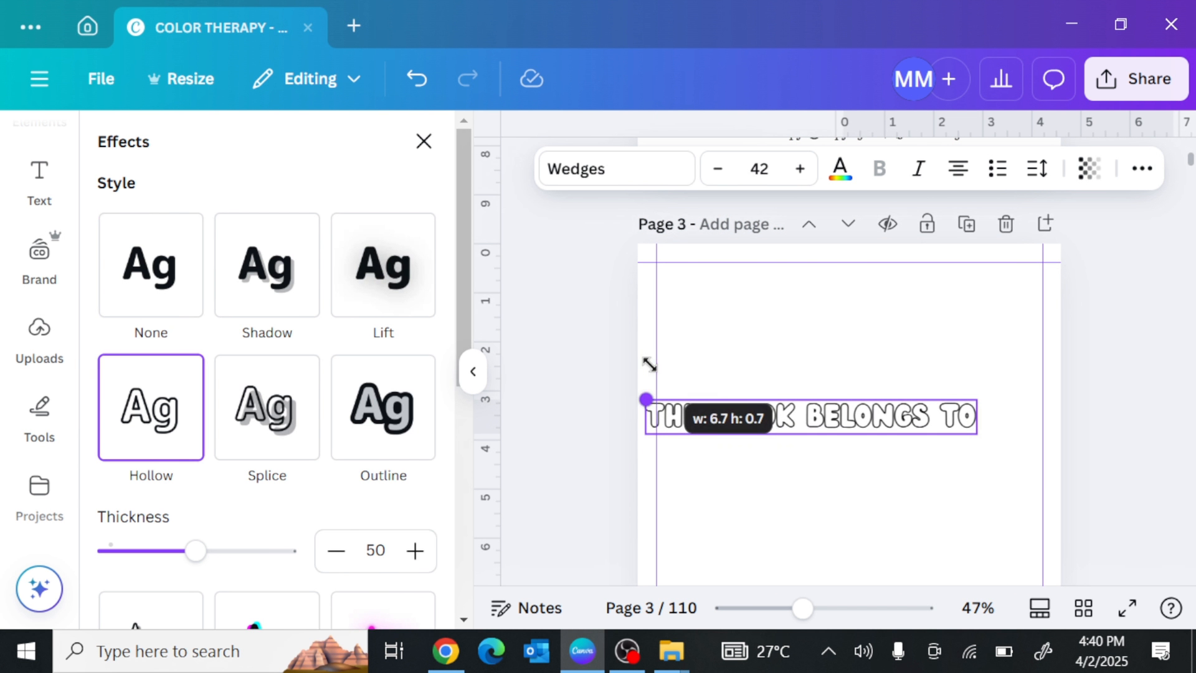
left_click_drag(830, 484, 872, 522)
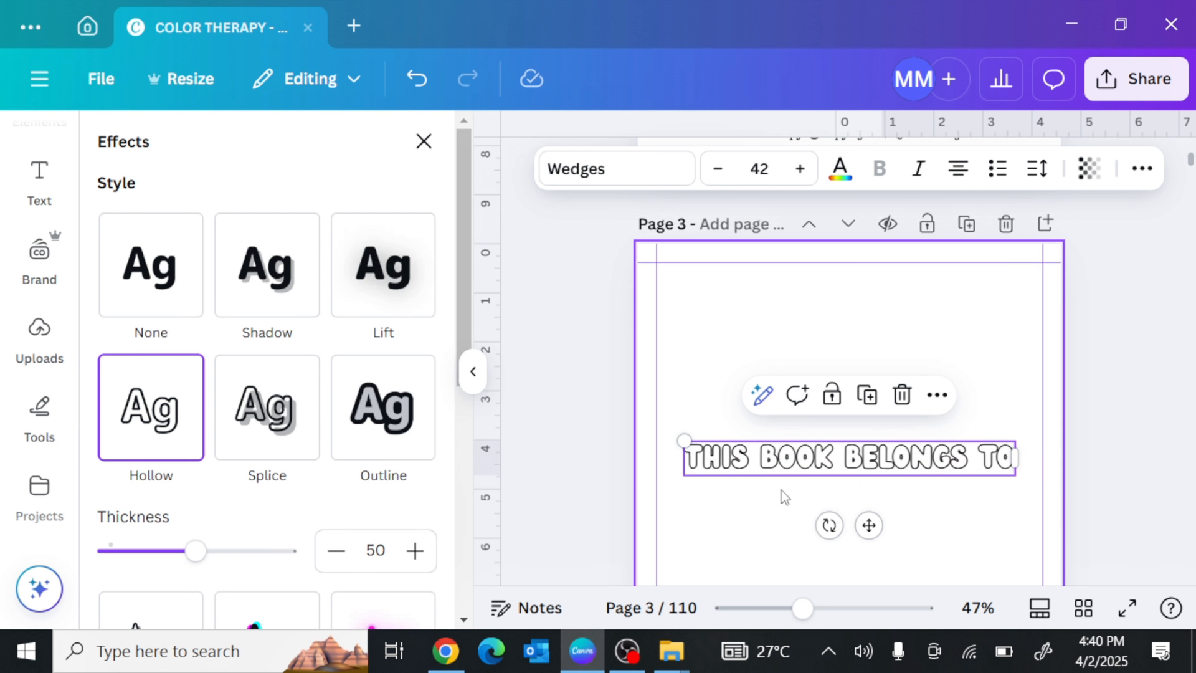
Search the elements library for "LINE" and limit the results to graphics
scroll(66, 221, "up", 2)
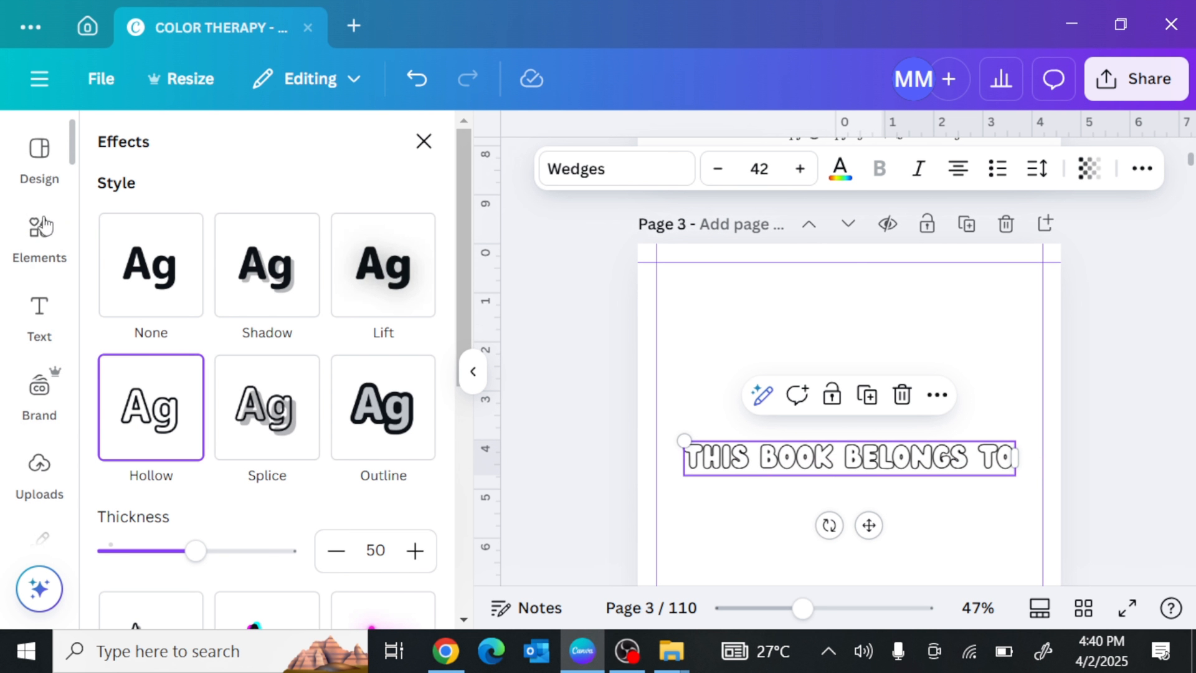
left_click(39, 240)
left_click(176, 152)
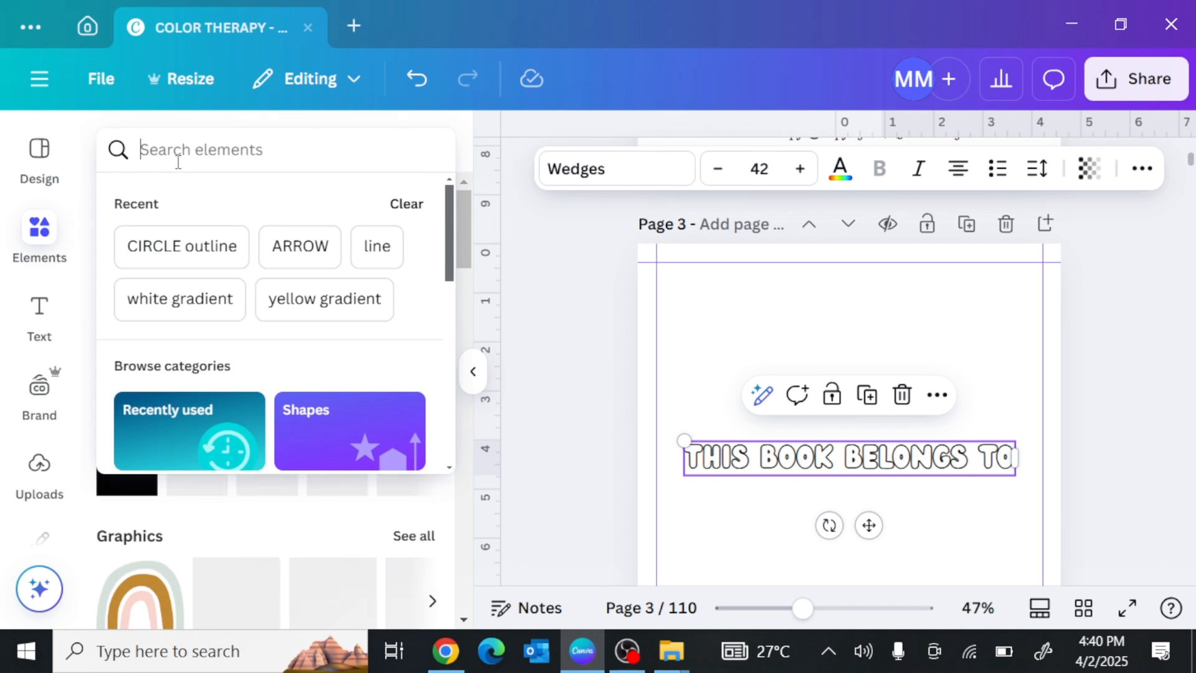
type("Li")
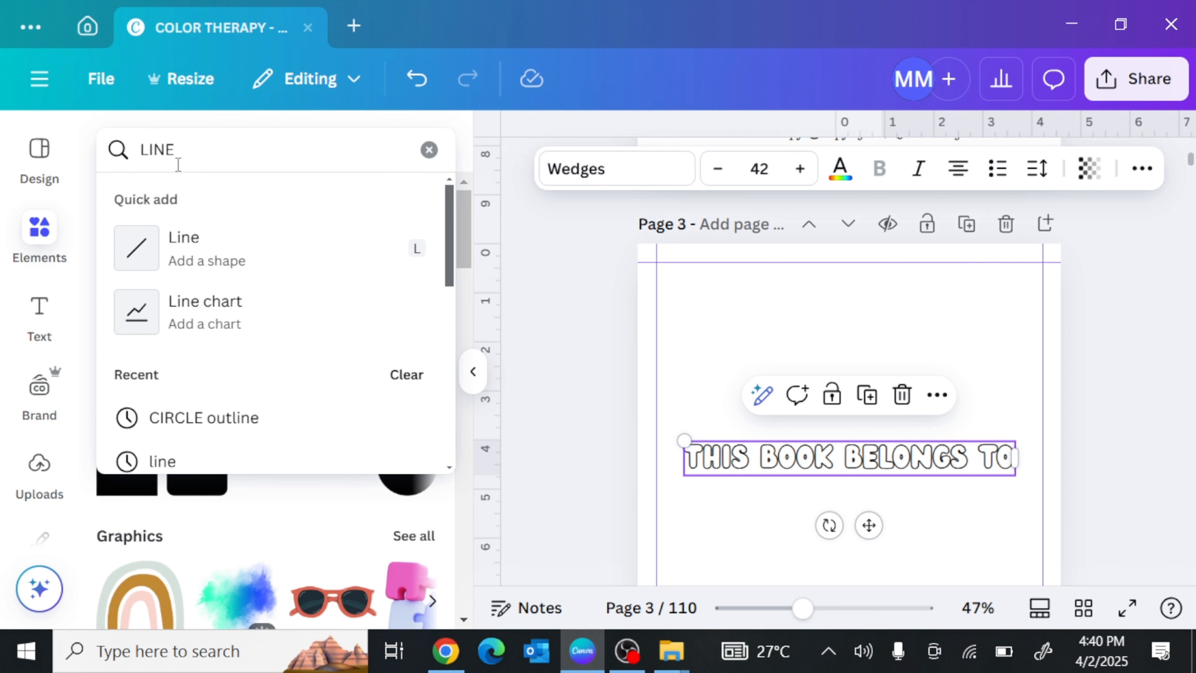
key("Return")
left_click(167, 206)
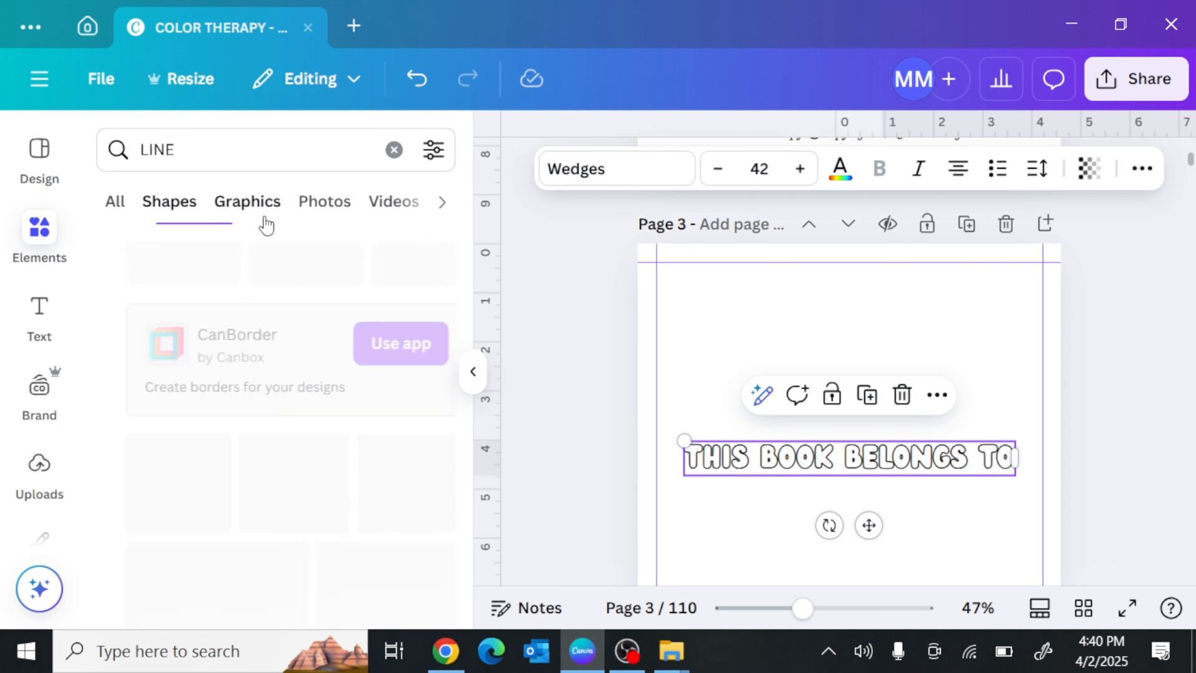
Place a thin black horizontal line graphic centered below the THIS BOOK BELONGS TO heading on page 3
scroll(185, 419, "down", 3)
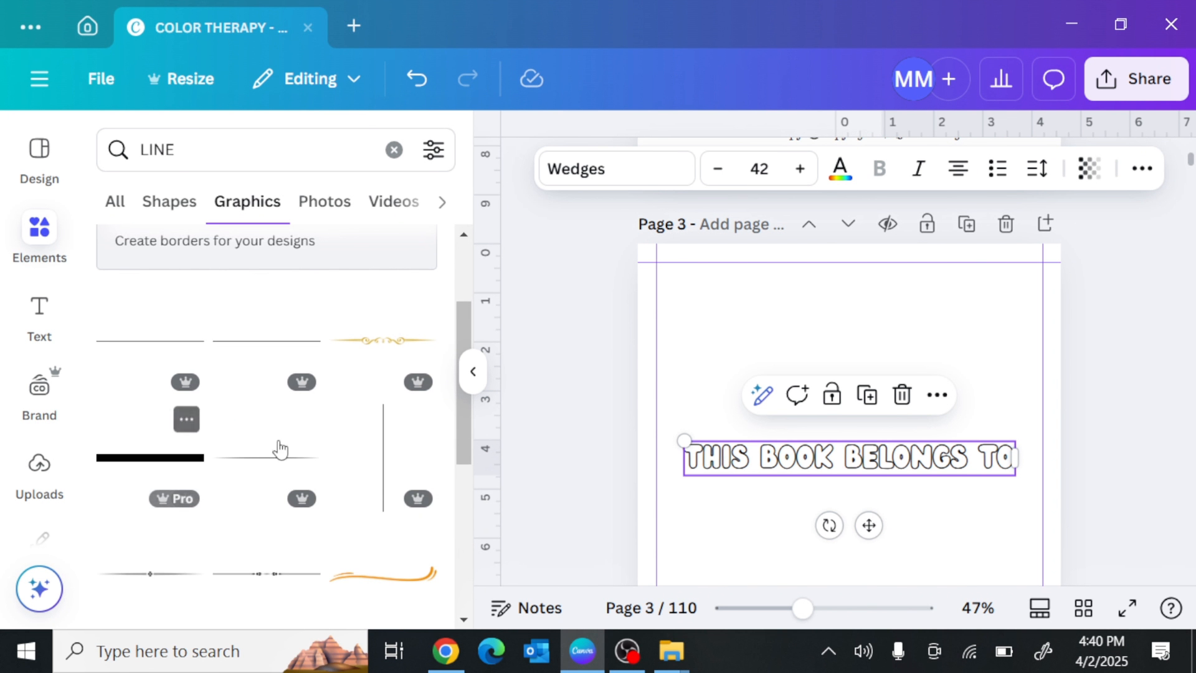
scroll(266, 419, "down", 5)
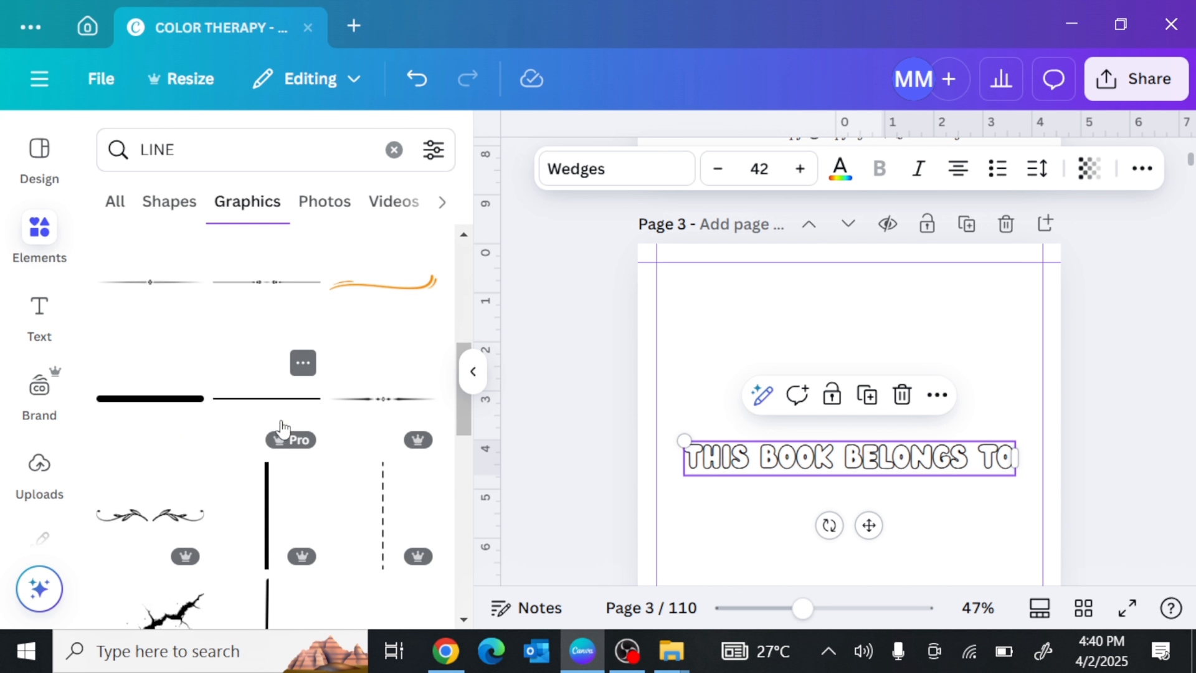
scroll(282, 405, "down", 3)
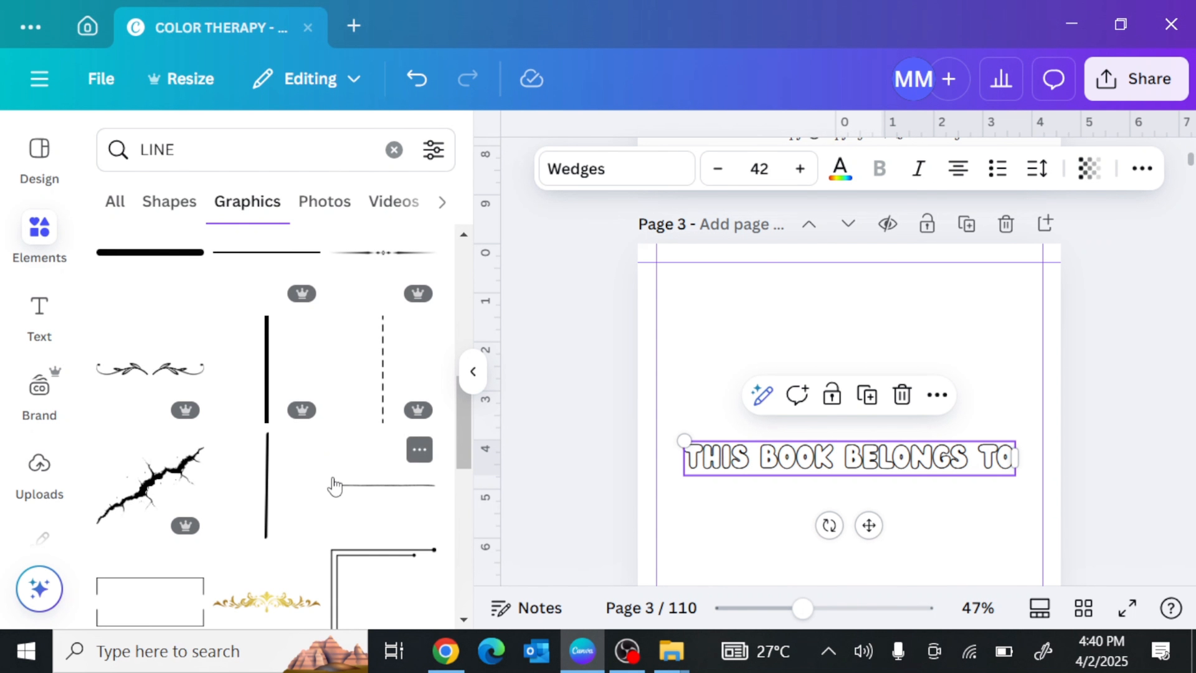
scroll(780, 433, "down", 3)
left_click_drag(267, 252, 829, 464)
left_click(830, 453)
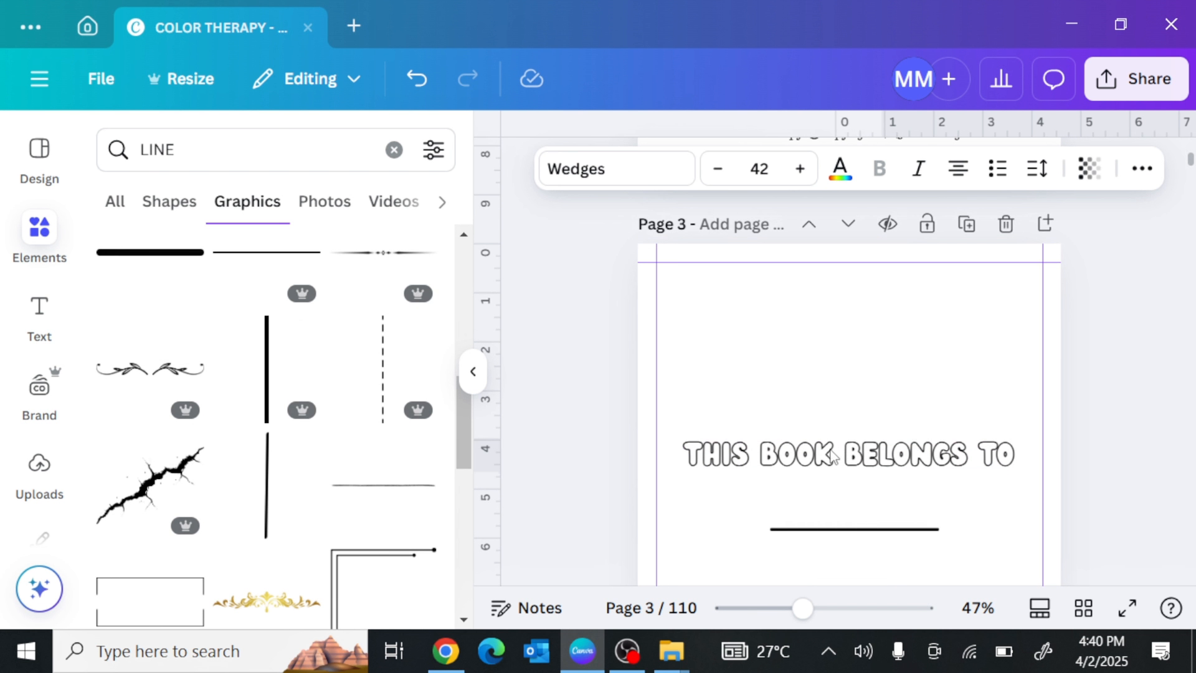
Raise the THIS BOOK BELONGS TO heading on page 3 to leave more space above the line
key("shift+Up")
key("shift+Up")
key("shift+Up")
key("shift+Up")
key("shift+Up")
key("shift+Up")
key("shift+Up")
key("shift+Up")
key("shift+Up")
key("shift+Up")
key("shift+Up")
key("shift+Up")
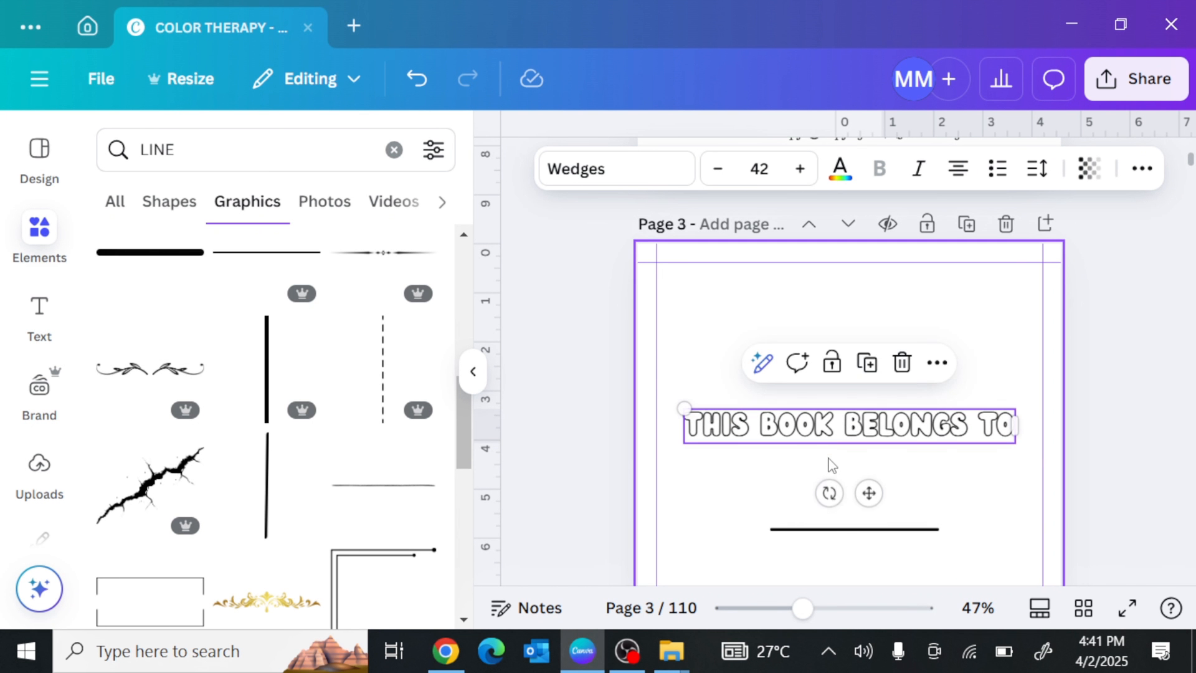
Lengthen the black line on page 3 to nearly the width of the heading and center it below the heading
left_click(826, 541)
left_click(824, 531)
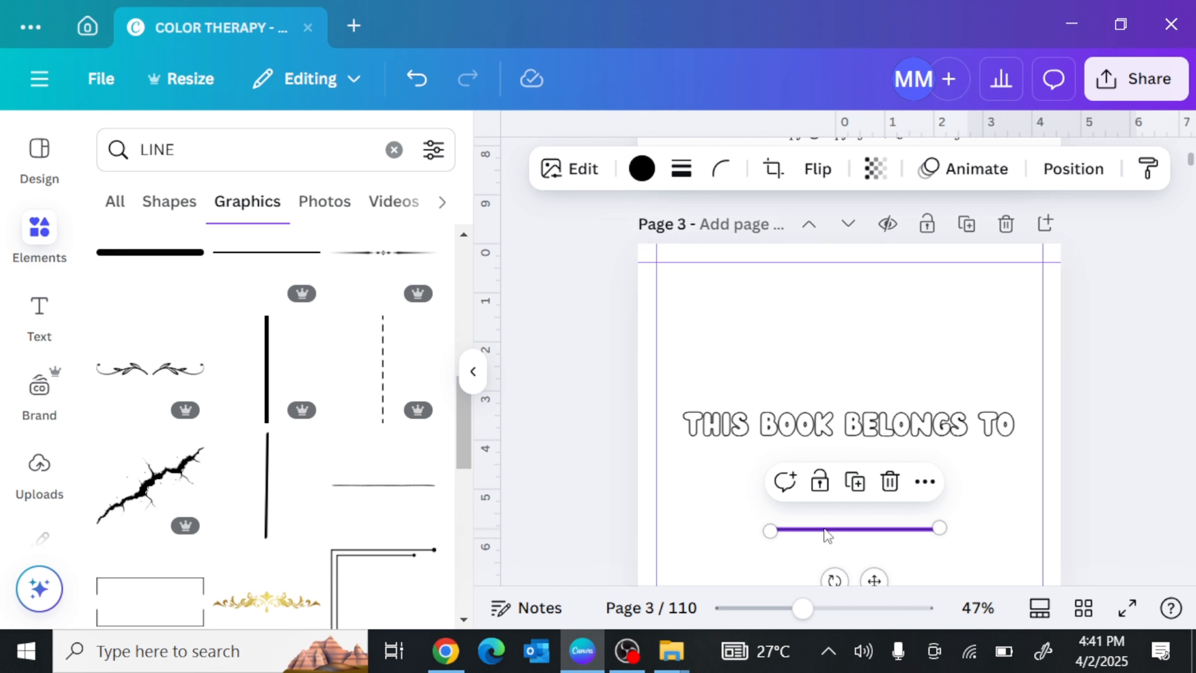
left_click_drag(771, 529, 657, 530)
left_click_drag(818, 583, 884, 570)
Move the THIS BOOK BELONGS TO heading slightly higher and shift the line up beneath it
left_click(883, 421)
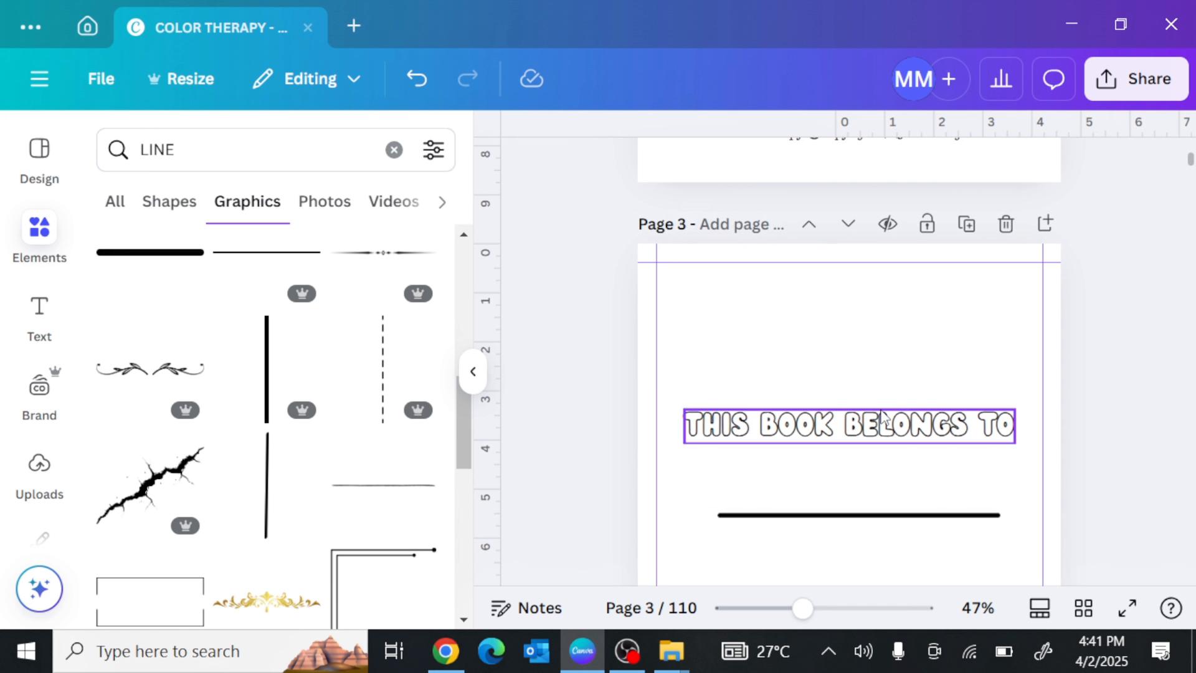
left_click_drag(883, 420, 884, 401)
left_click(895, 517)
key("shift+Up")
key("shift+Up")
key("shift+Up")
key("shift+Up")
key("shift+Up")
key("shift+Up")
key("shift+Up")
key("shift+Up")
key("shift+Up")
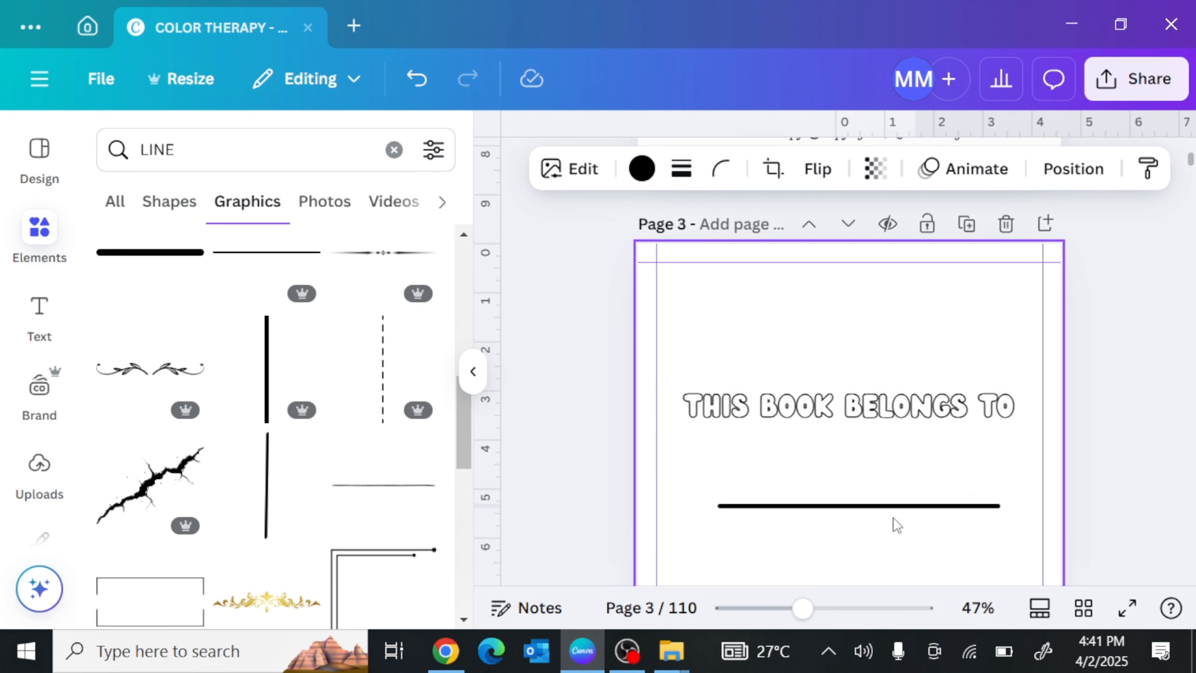
key("shift+Up")
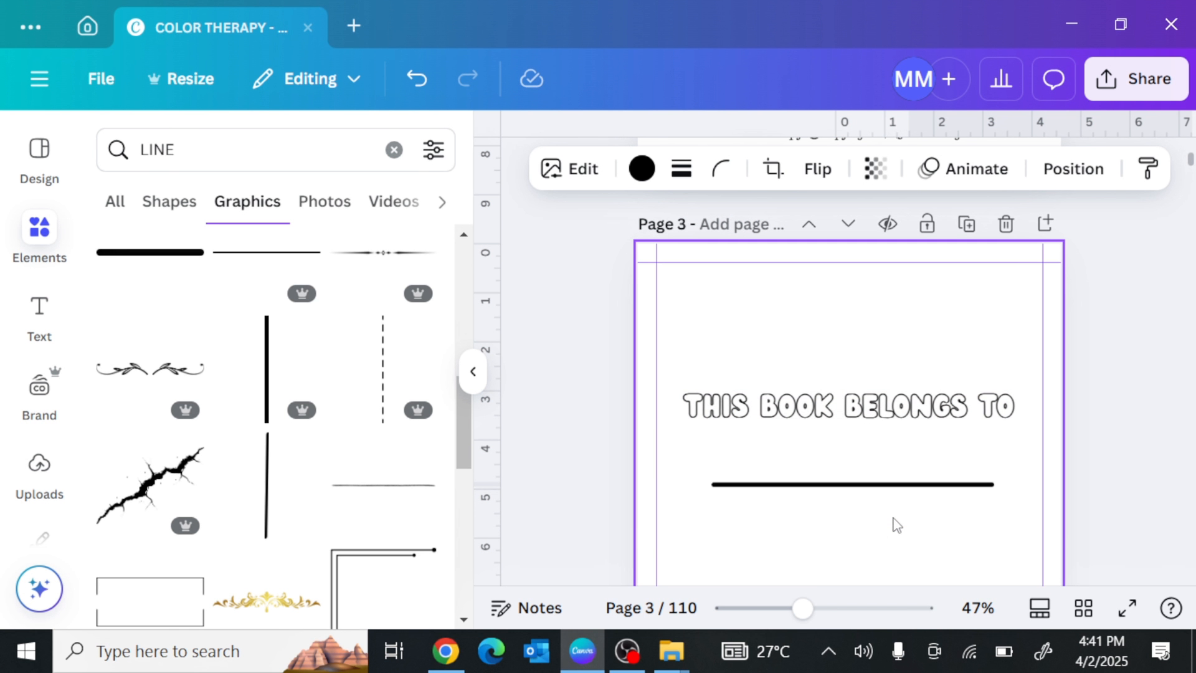
Add the uploaded round ornamental frame image to page 3 and enlarge it to surround the heading and line
scroll(969, 439, "down", 3)
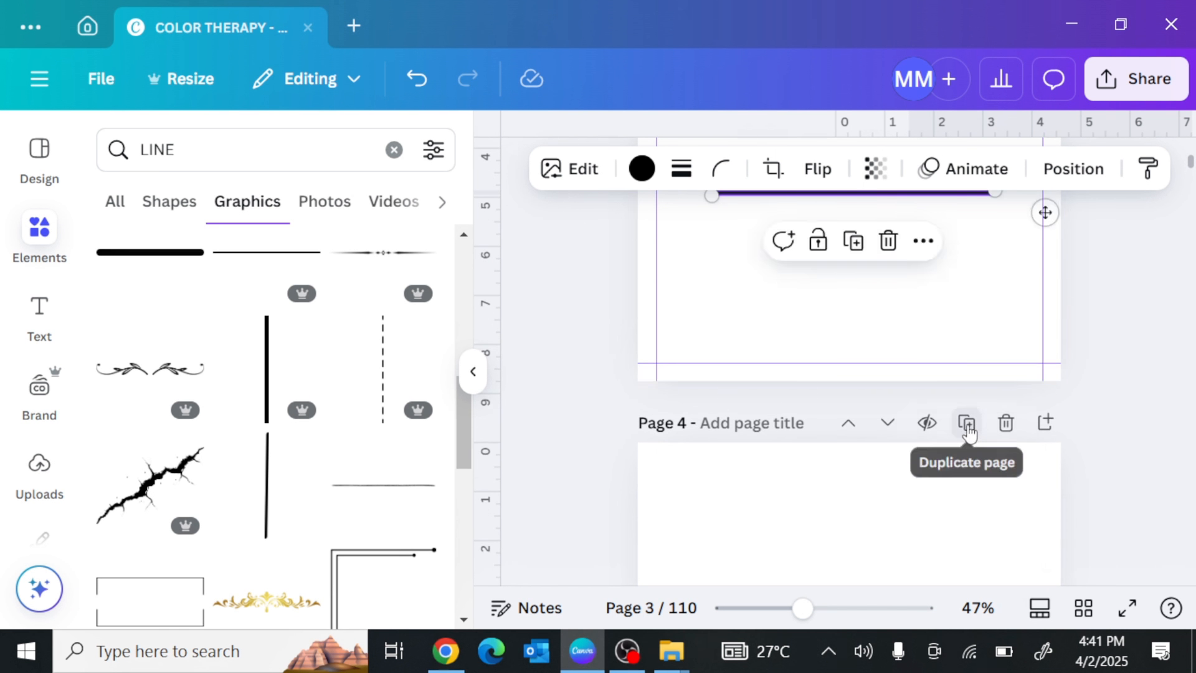
scroll(968, 430, "up", 3)
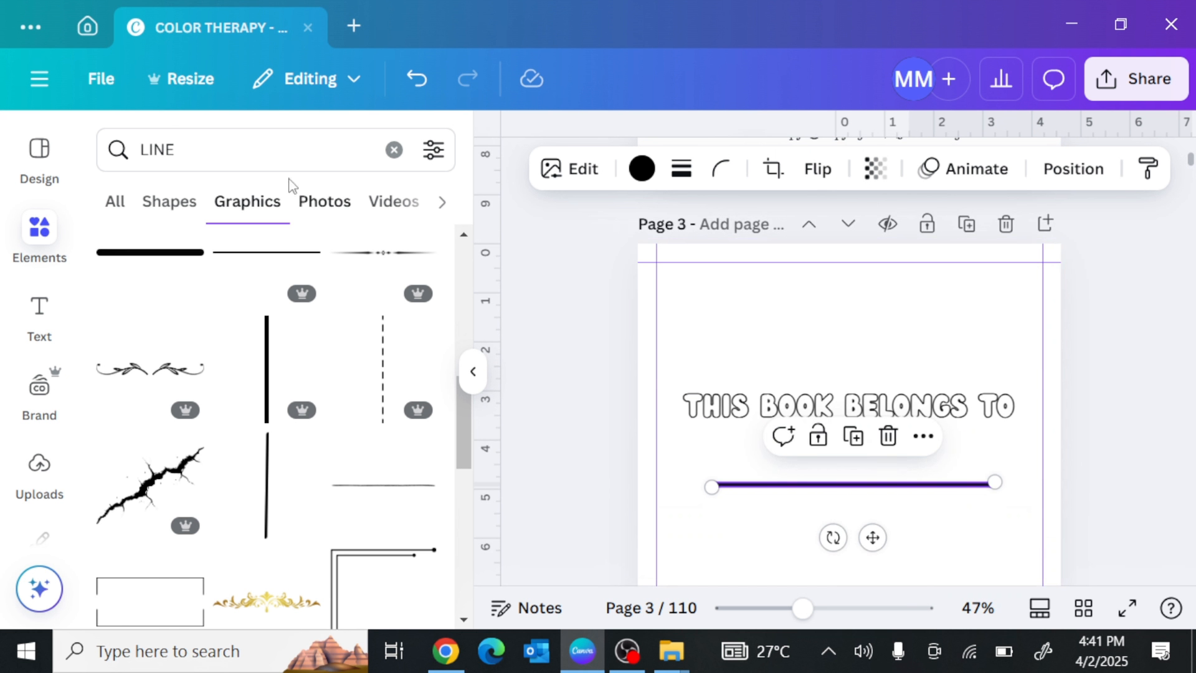
left_click(43, 253)
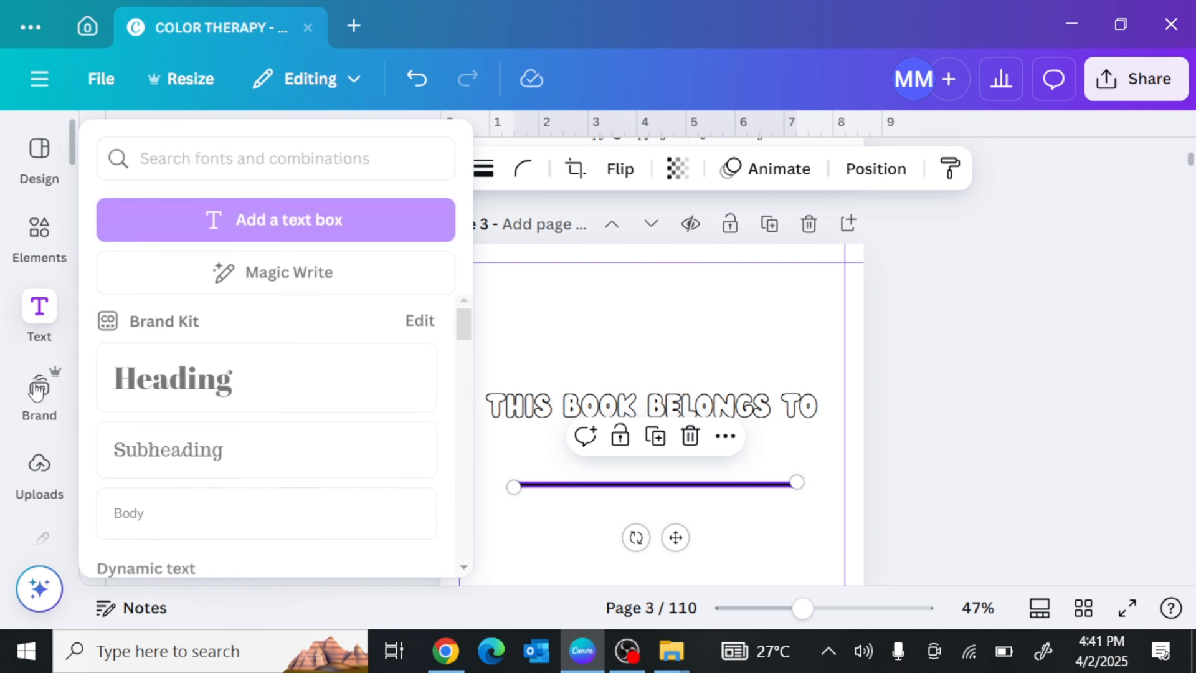
left_click(39, 469)
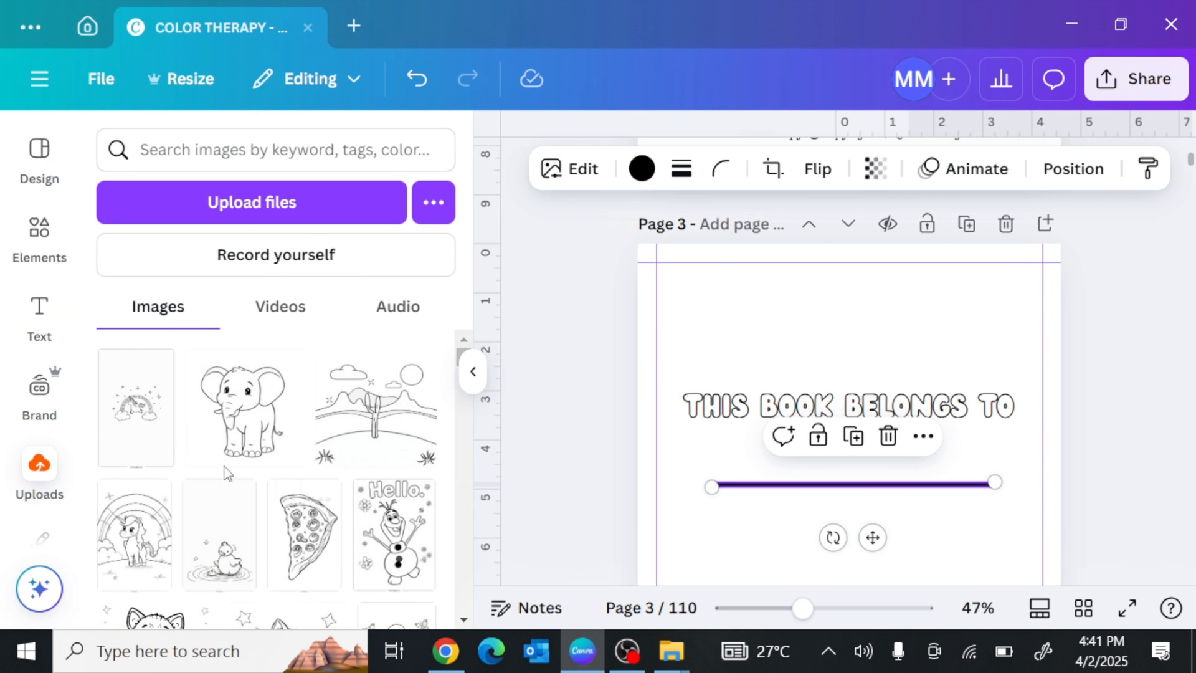
scroll(231, 440, "down", 5)
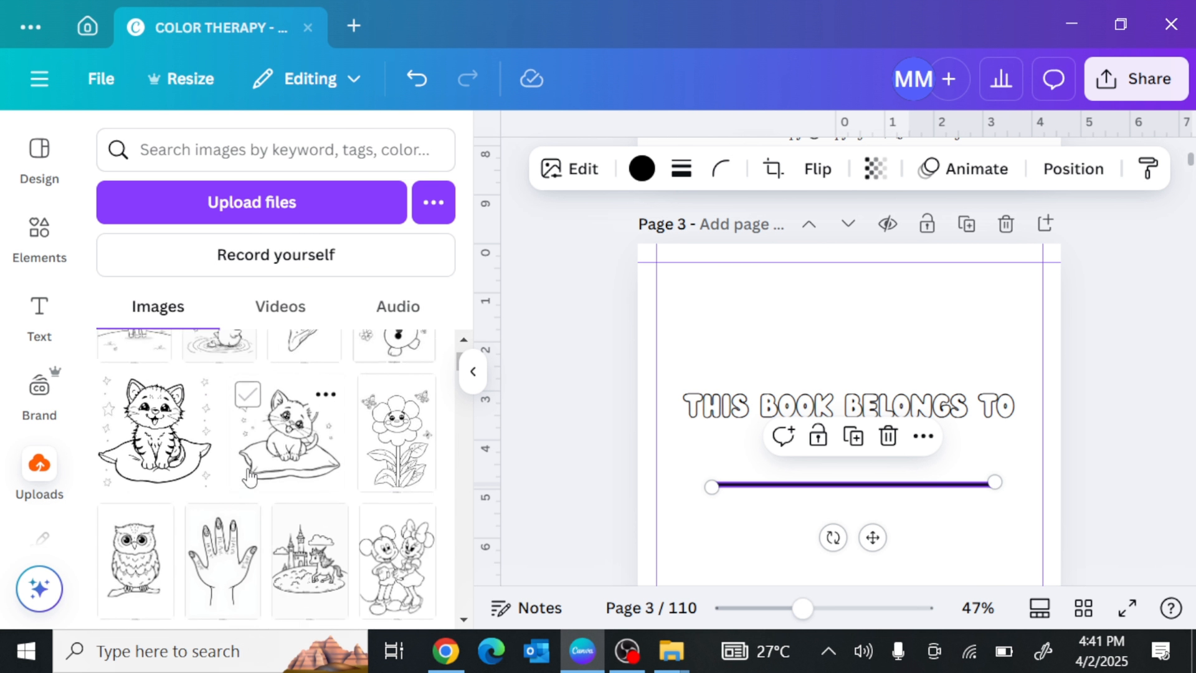
scroll(284, 519, "down", 2)
scroll(567, 485, "up", 2)
scroll(566, 485, "down", 2)
scroll(315, 451, "down", 3)
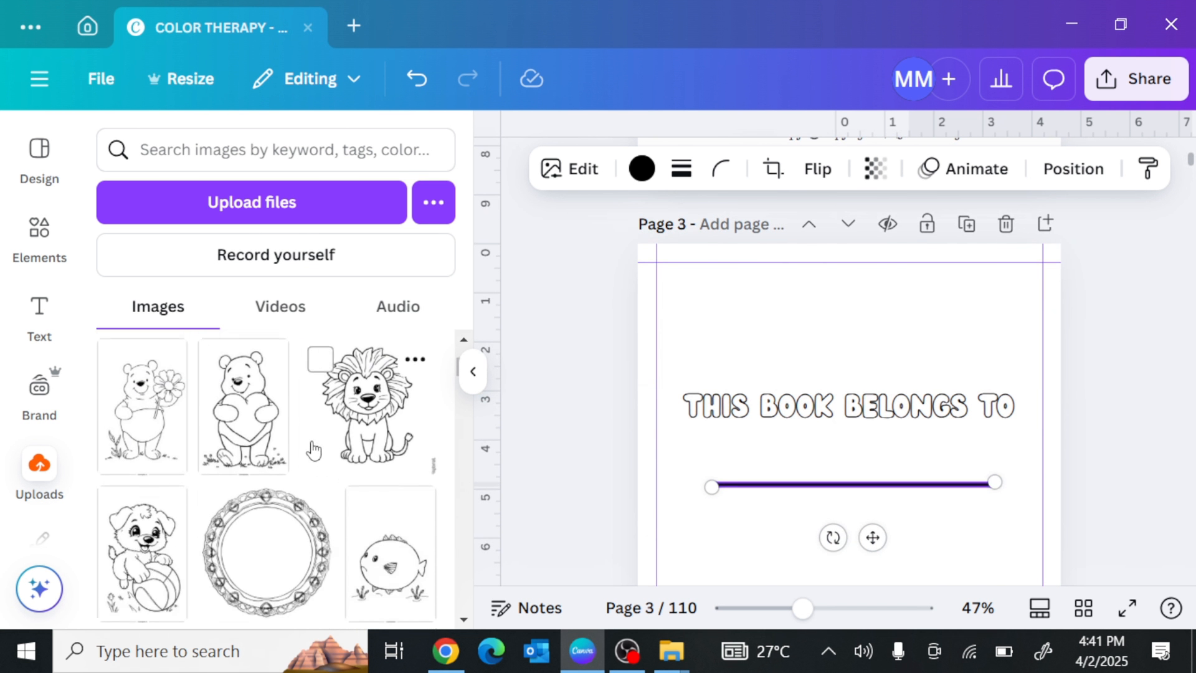
left_click_drag(241, 354, 358, 387)
left_click_drag(802, 499, 801, 523)
left_click_drag(985, 313, 1056, 252)
left_click_drag(914, 368, 900, 390)
Reduce the round frame's transparency value to 28 and enlarge it beyond the page edges, centered as a background on page 3
left_click(981, 169)
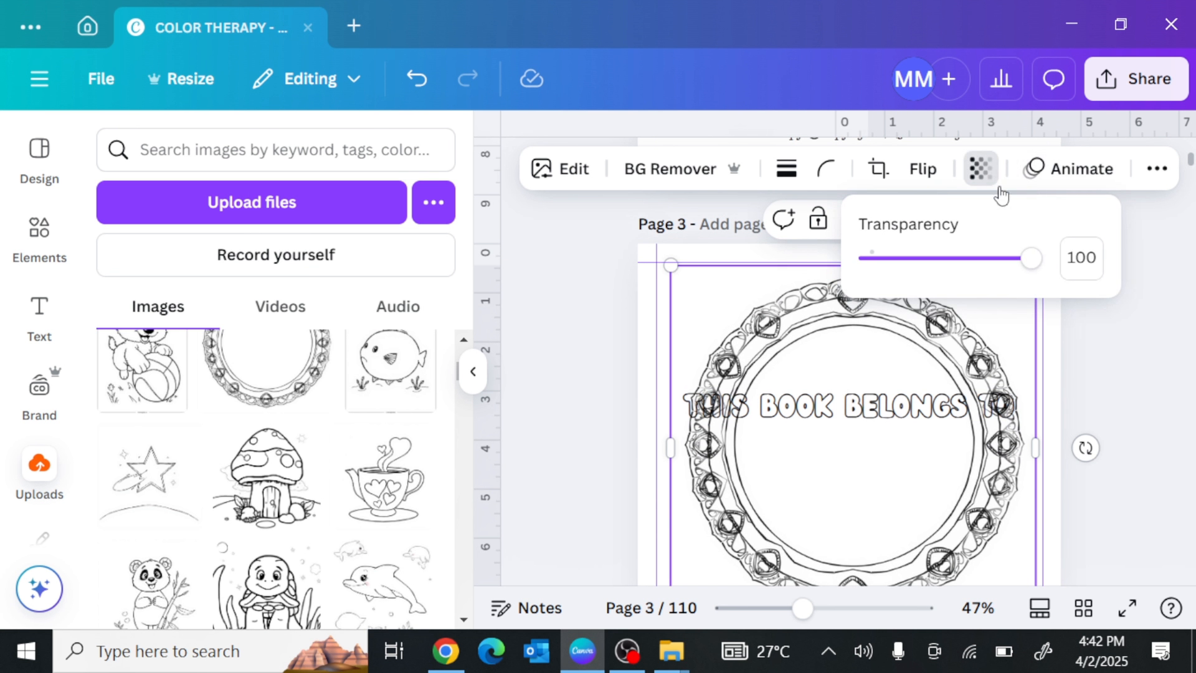
left_click(963, 258)
scroll(1083, 327, "down", 2)
left_click_drag(935, 398, 871, 359)
left_click_drag(972, 444, 1137, 608)
left_click_drag(902, 414, 922, 400)
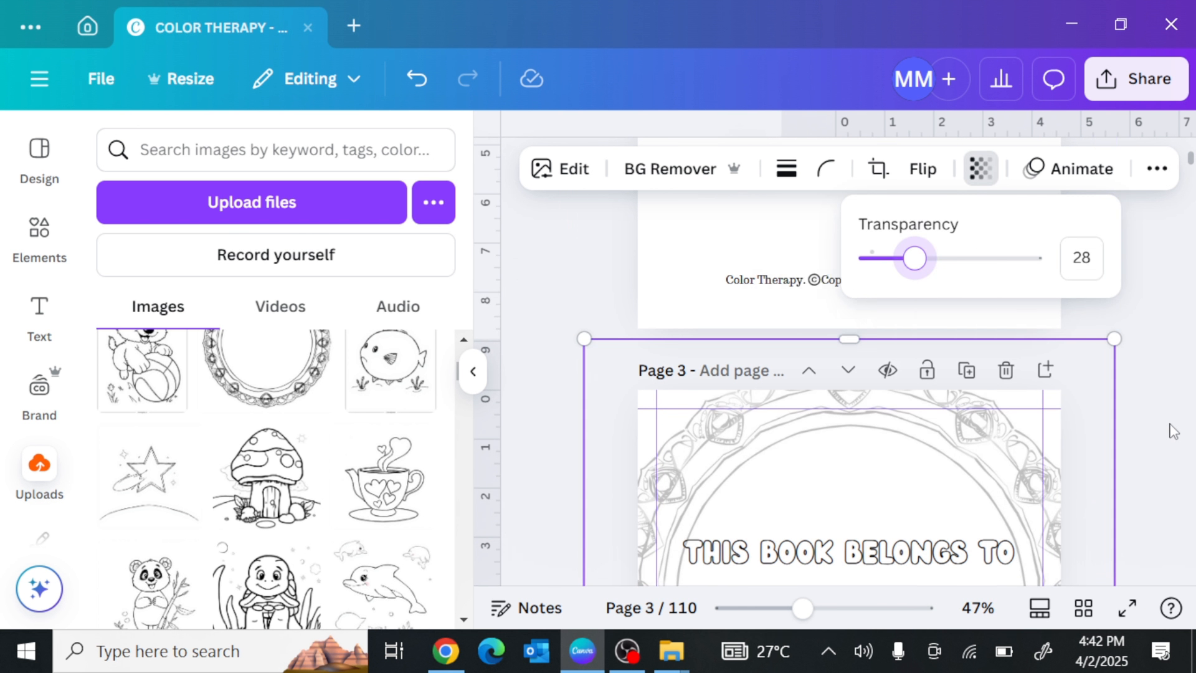
scroll(1135, 411, "down", 2)
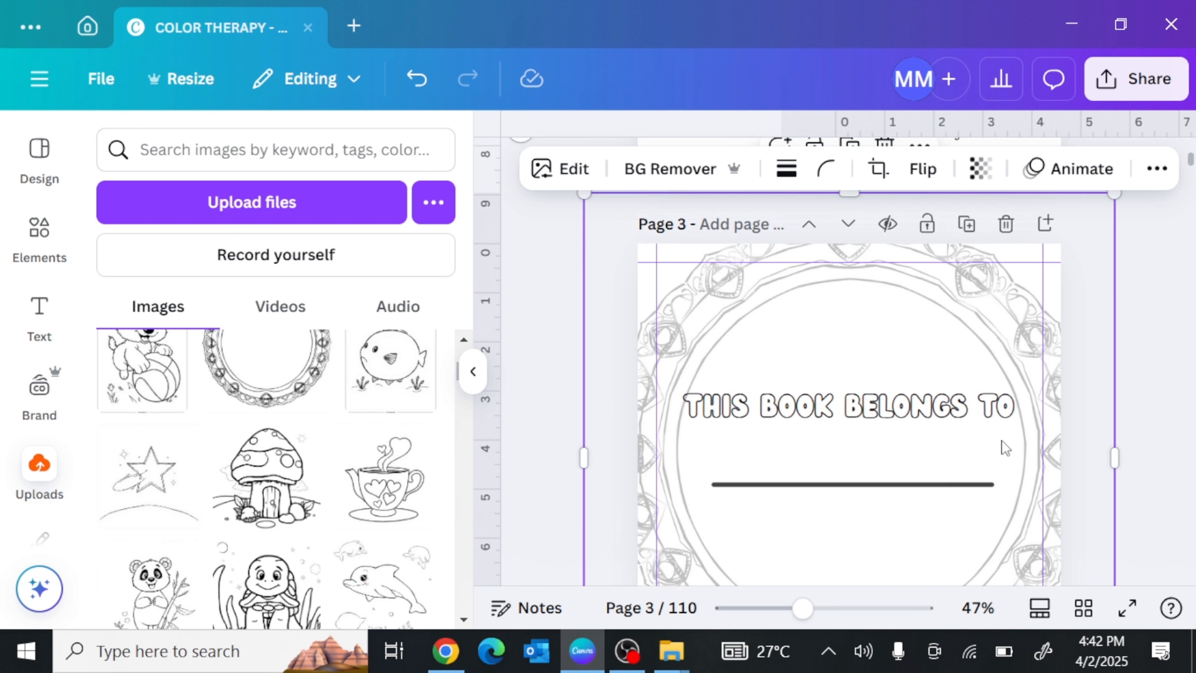
Review the COLOR THERAPY title page, the copyright page and the THIS BOOK BELONGS TO page
scroll(992, 452, "down", 4)
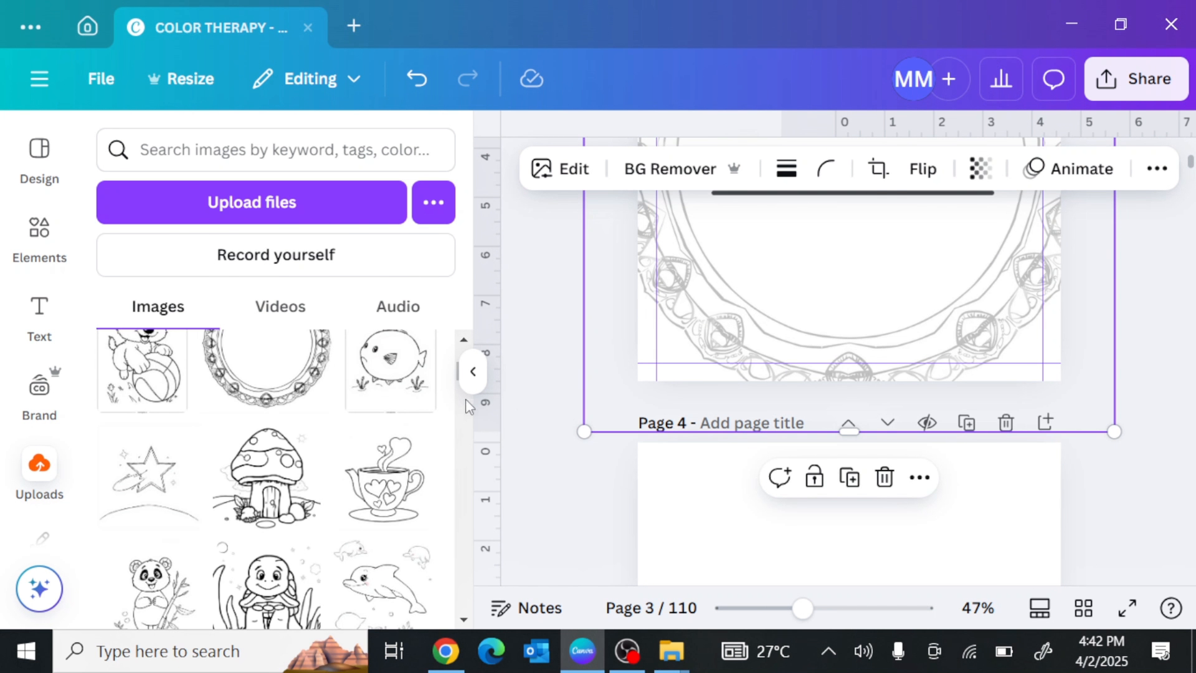
scroll(712, 386, "down", 4)
left_click(826, 386)
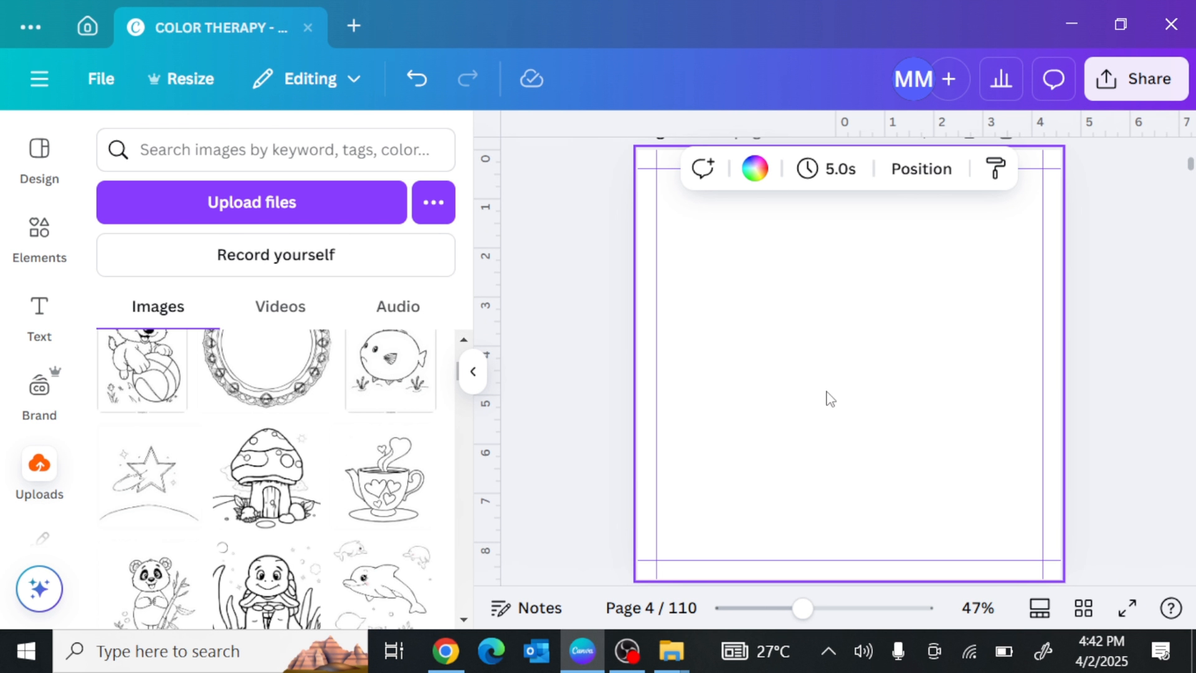
scroll(814, 397, "up", 4)
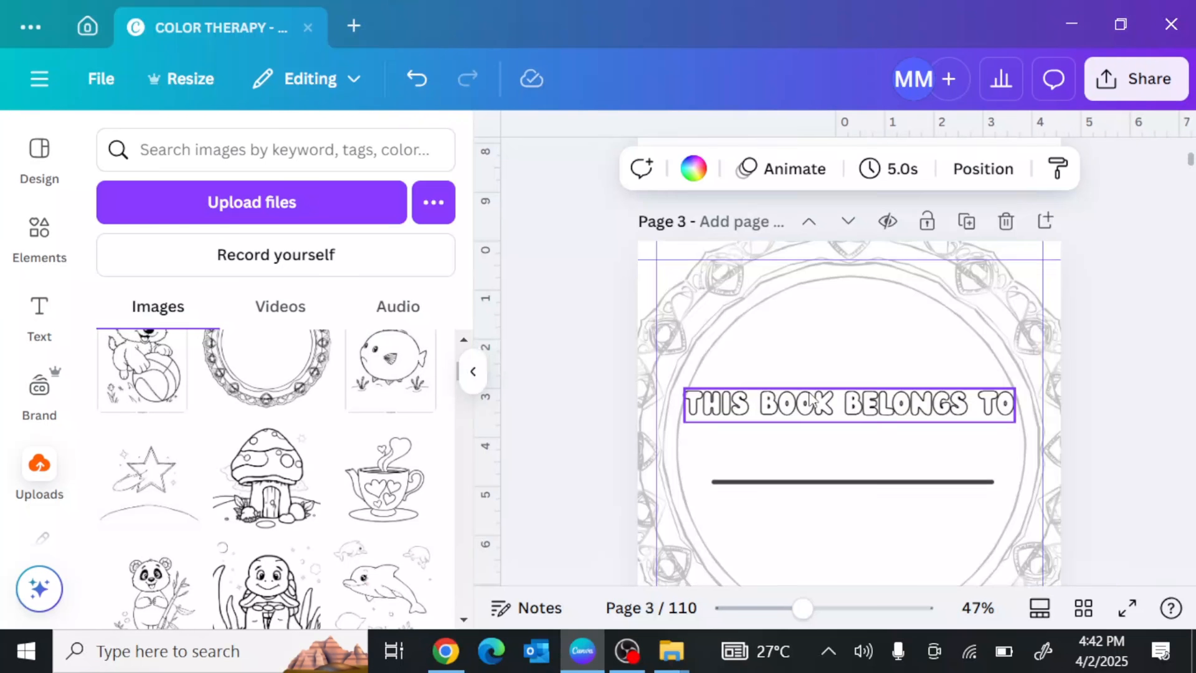
scroll(808, 398, "up", 10)
scroll(855, 382, "up", 4)
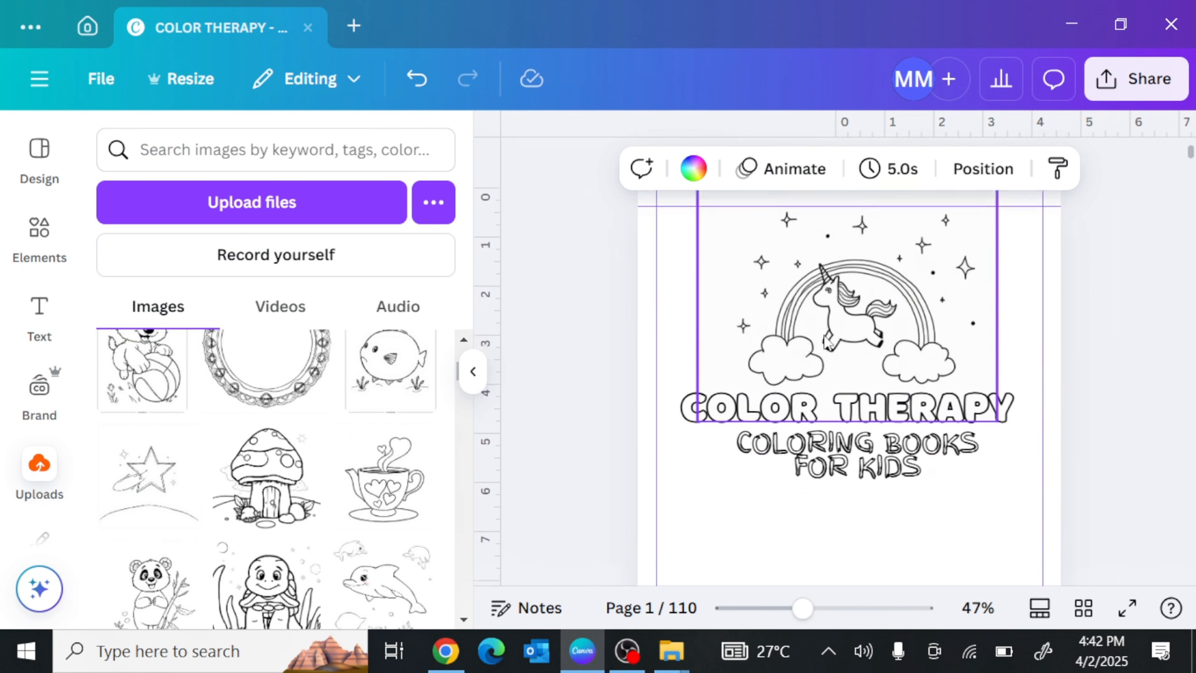
scroll(847, 436, "down", 7)
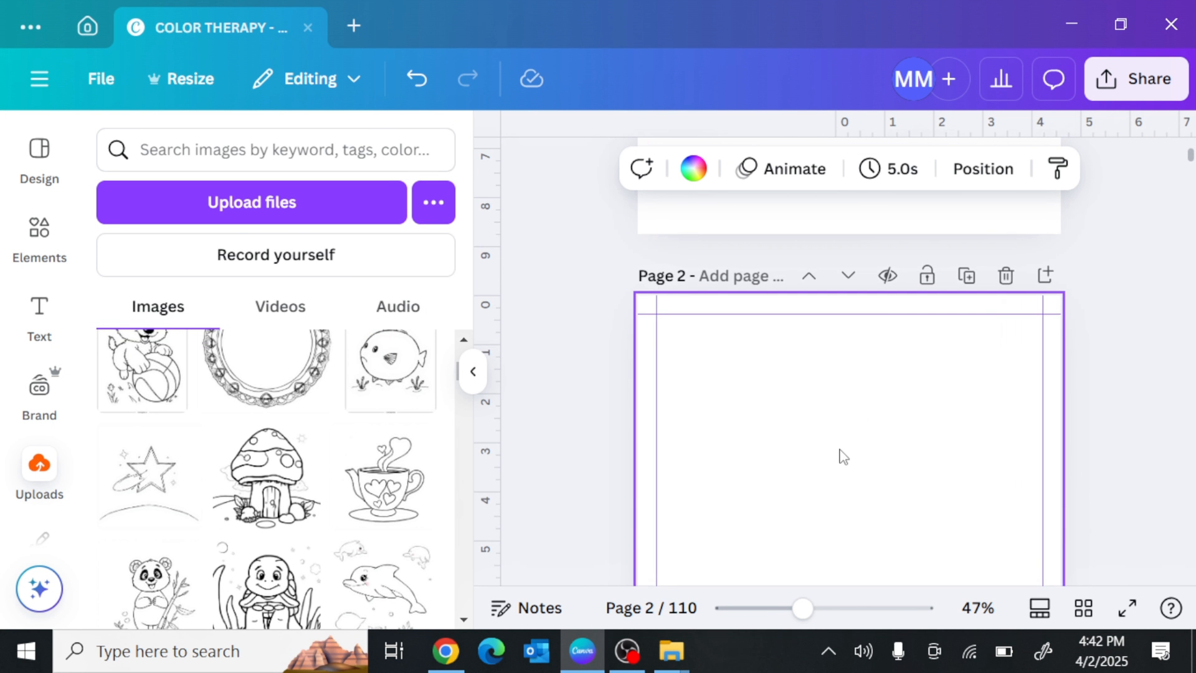
scroll(957, 424, "down", 5)
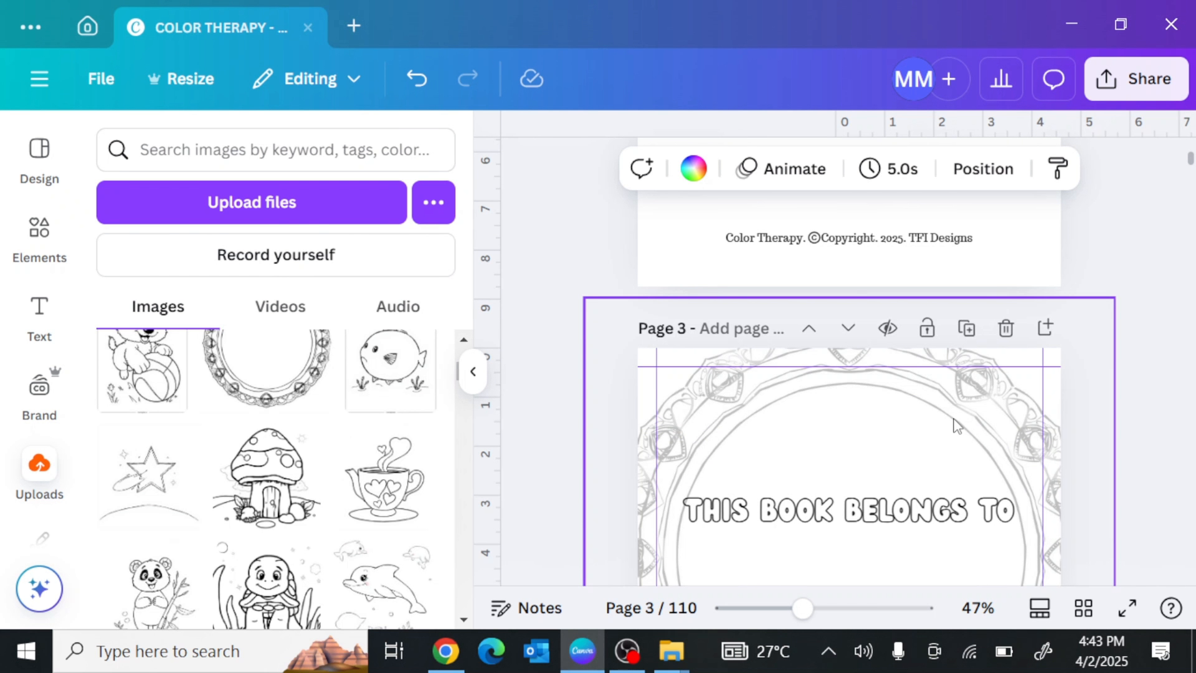
Place the uploaded elephant coloring image on page 5 and enlarge it to fill the area inside the margins
scroll(957, 426, "down", 7)
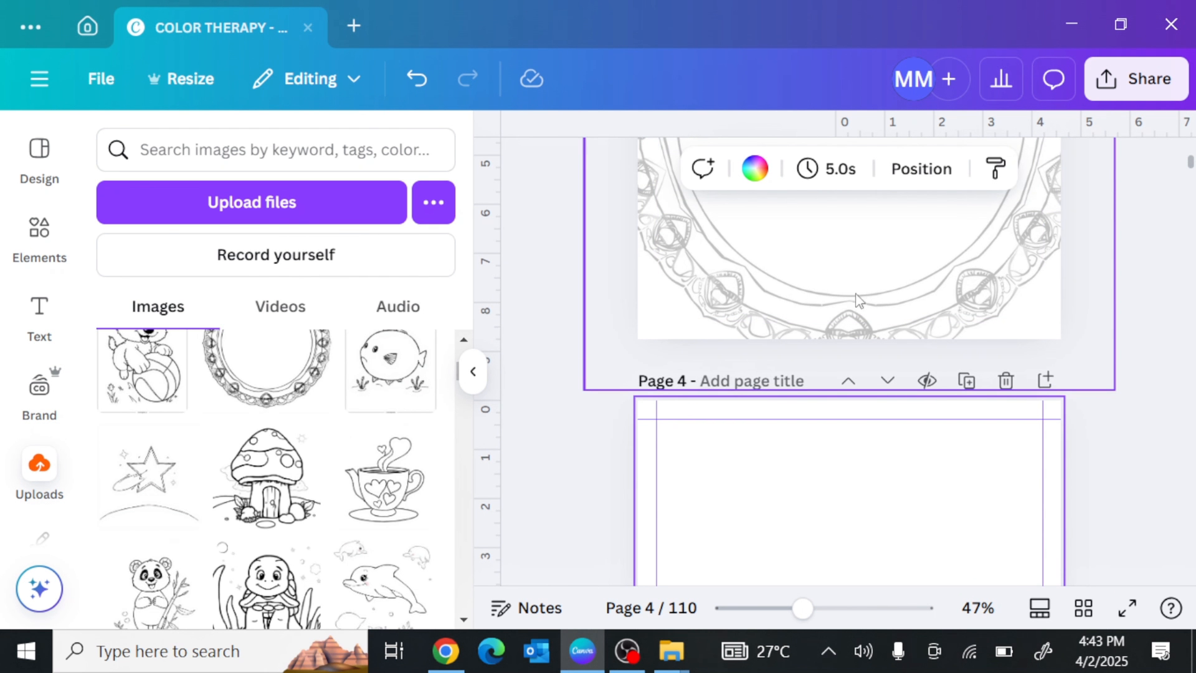
scroll(858, 299, "up", 2)
scroll(870, 286, "down", 2)
scroll(859, 515, "down", 10)
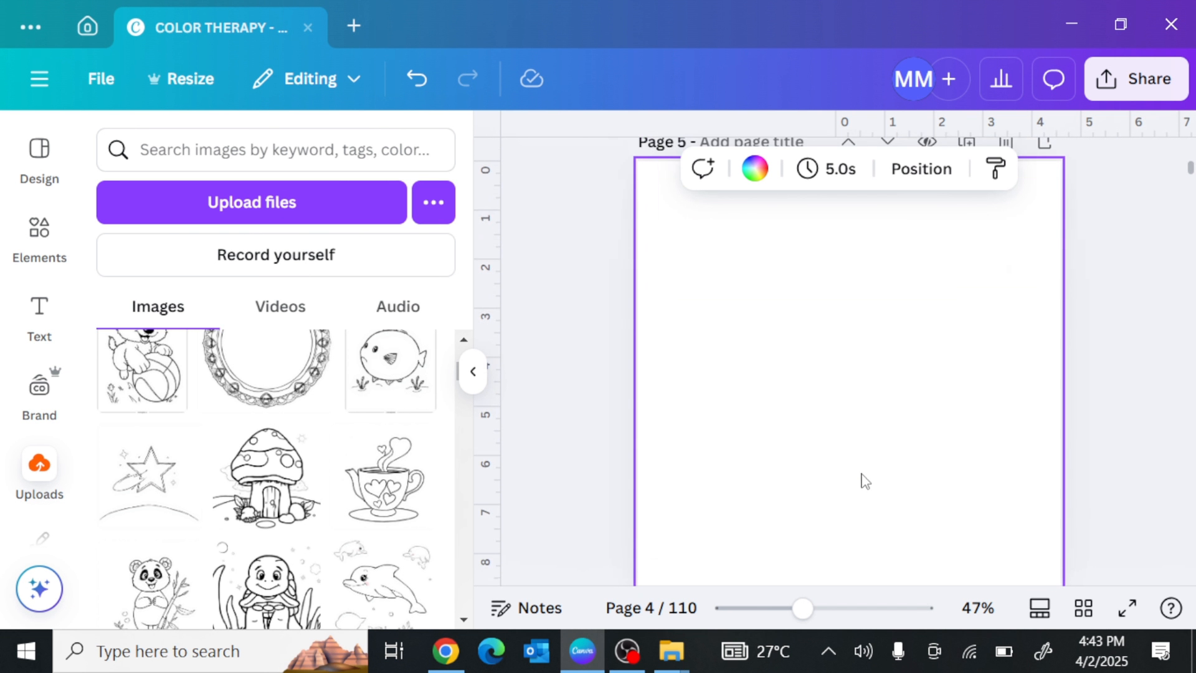
scroll(810, 461, "up", 5)
scroll(810, 498, "down", 5)
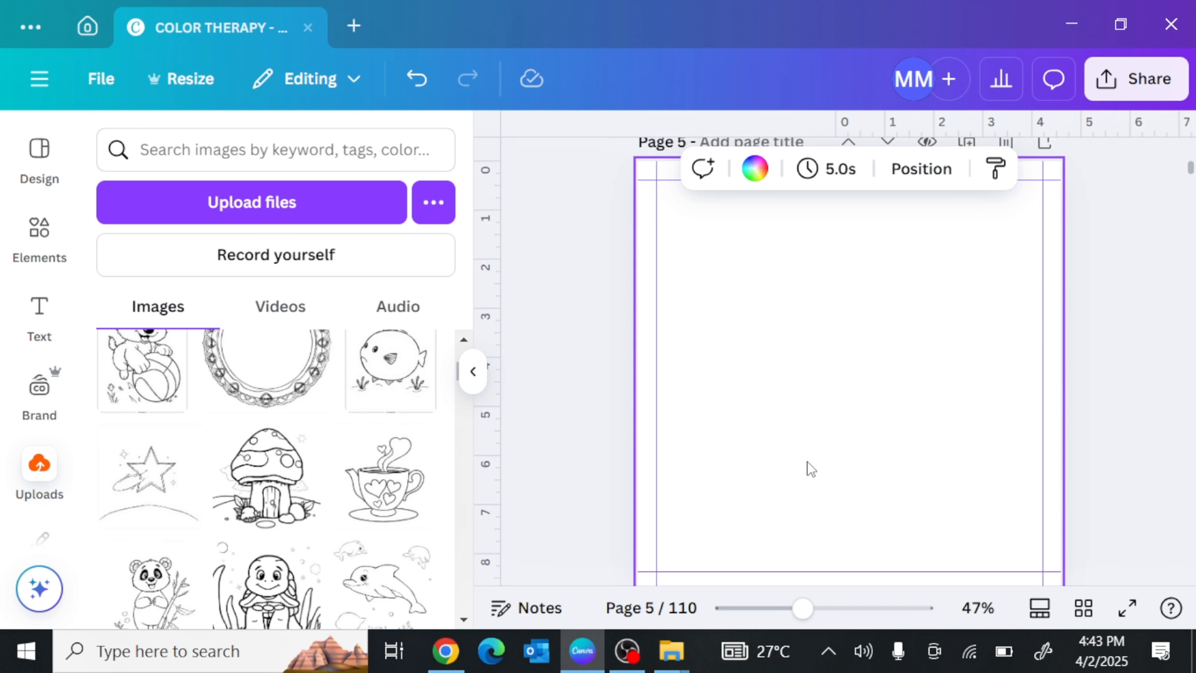
scroll(198, 453, "up", 10)
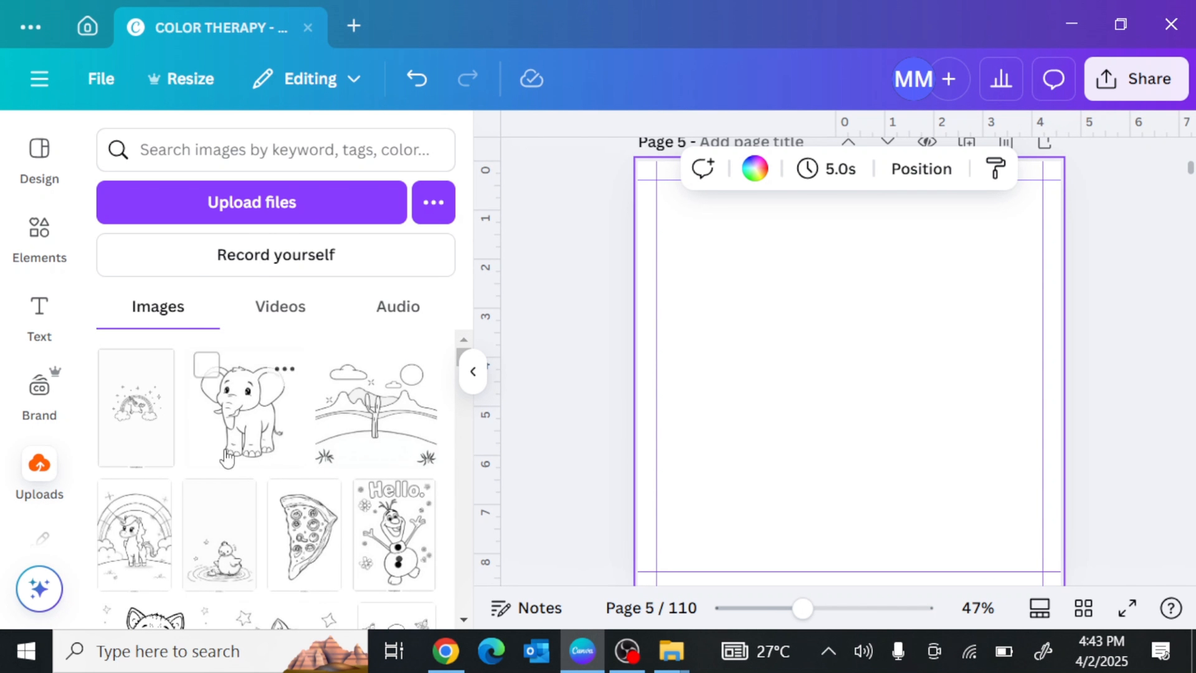
left_click_drag(243, 439, 544, 423)
left_click_drag(834, 417, 833, 417)
left_click_drag(999, 248, 1048, 187)
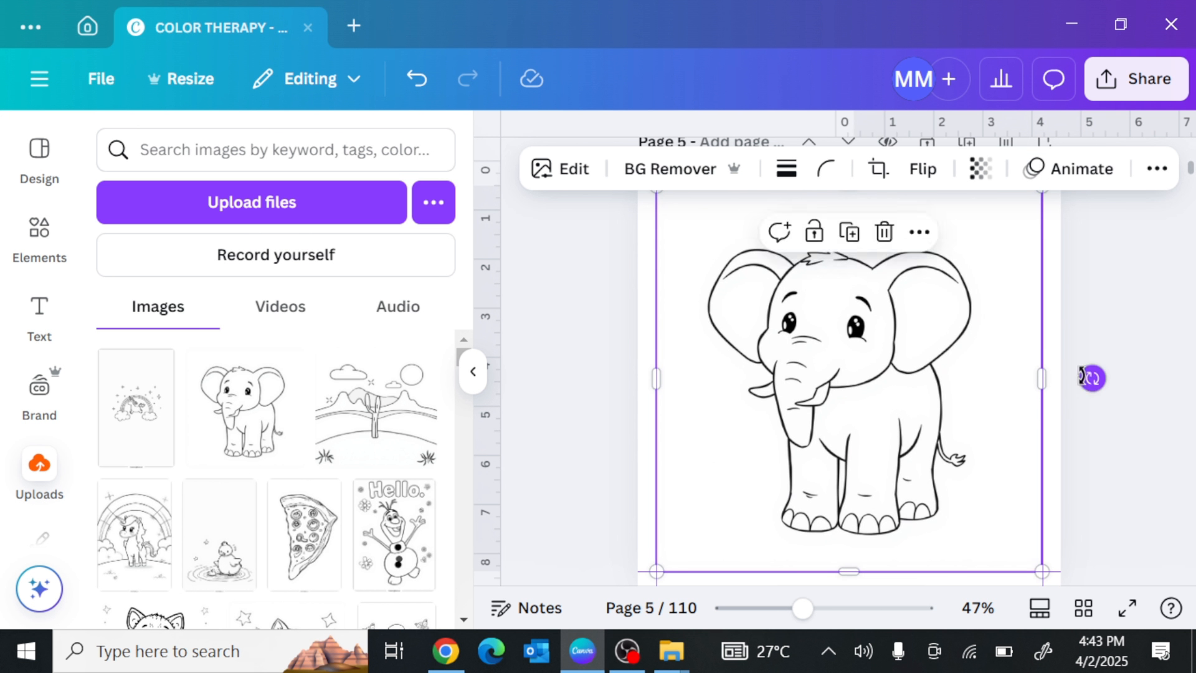
Place the uploaded desert cactus coloring image on page 7, leaving page 6 blank, and enlarge it to fill the margins
scroll(1005, 382, "down", 2)
scroll(907, 405, "down", 6)
scroll(865, 319, "up", 2)
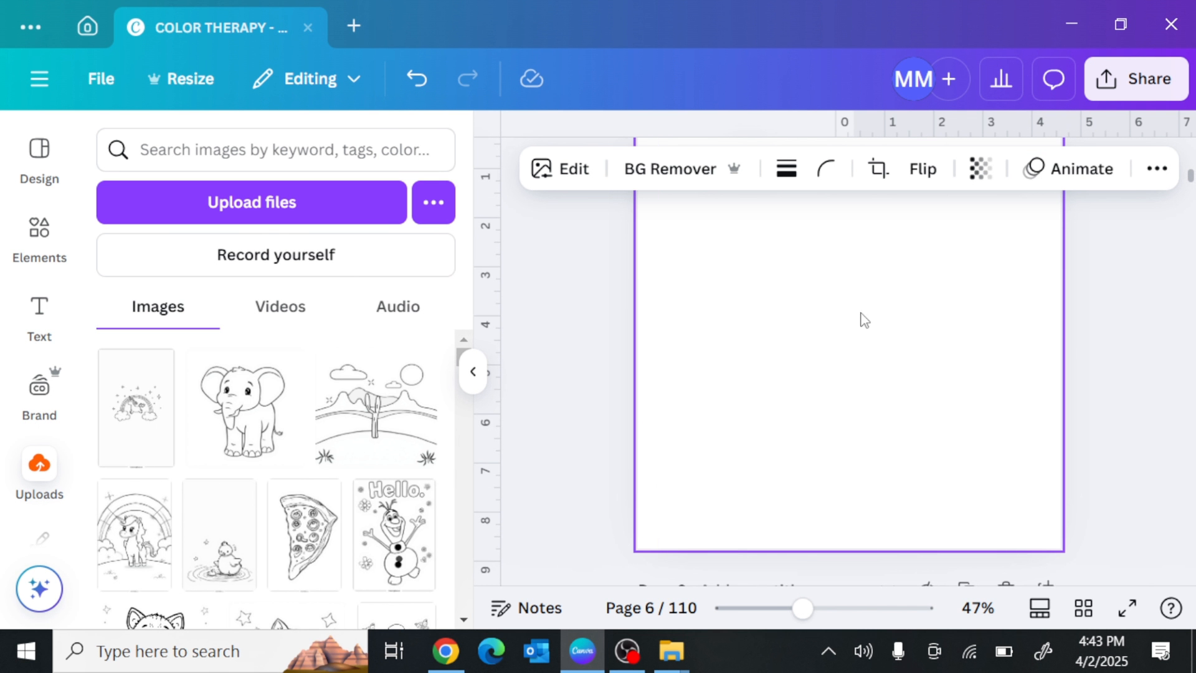
scroll(865, 320, "down", 3)
left_click_drag(375, 414, 768, 324)
scroll(774, 330, "up", 2)
left_click_drag(812, 454, 764, 337)
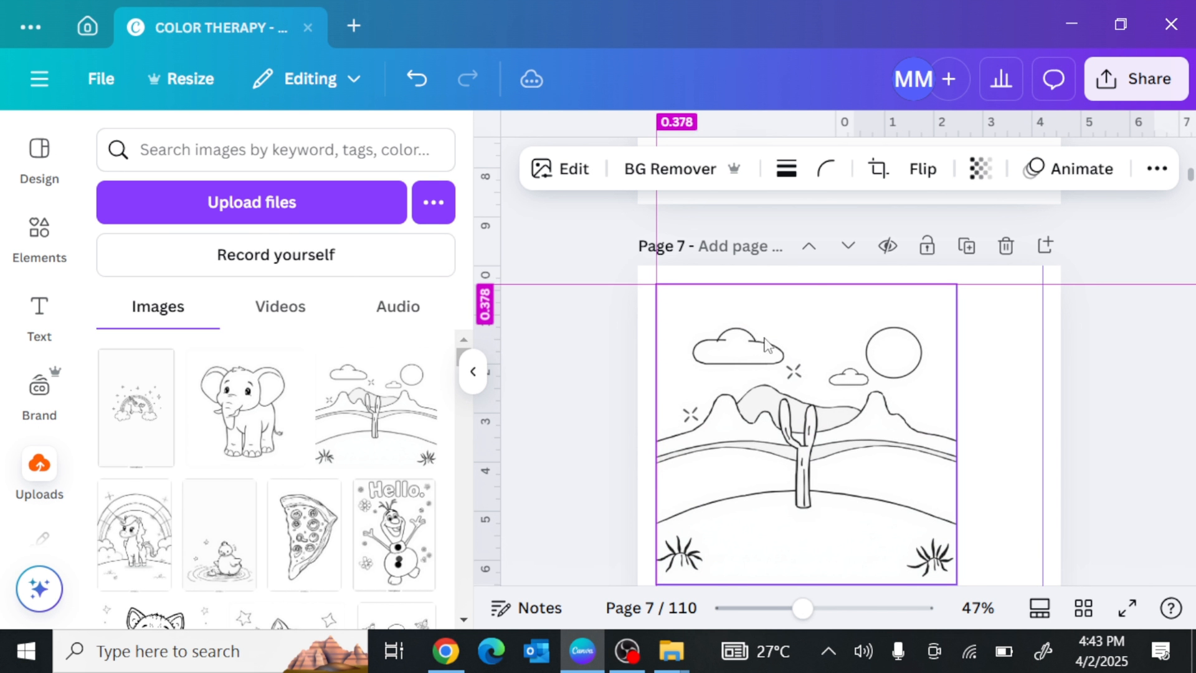
scroll(862, 336, "down", 3)
left_click_drag(957, 291, 1048, 382)
left_click_drag(917, 297, 913, 296)
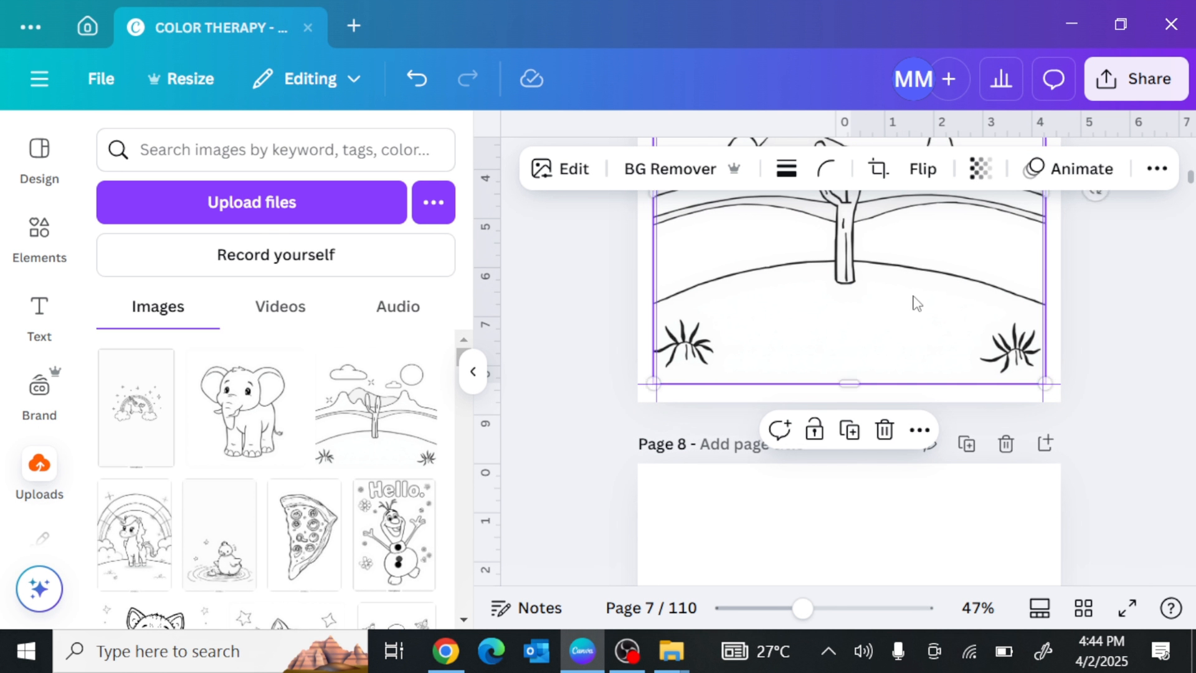
Place the uploaded unicorn and rainbow coloring image on page 9, leaving page 8 blank
scroll(910, 323, "down", 12)
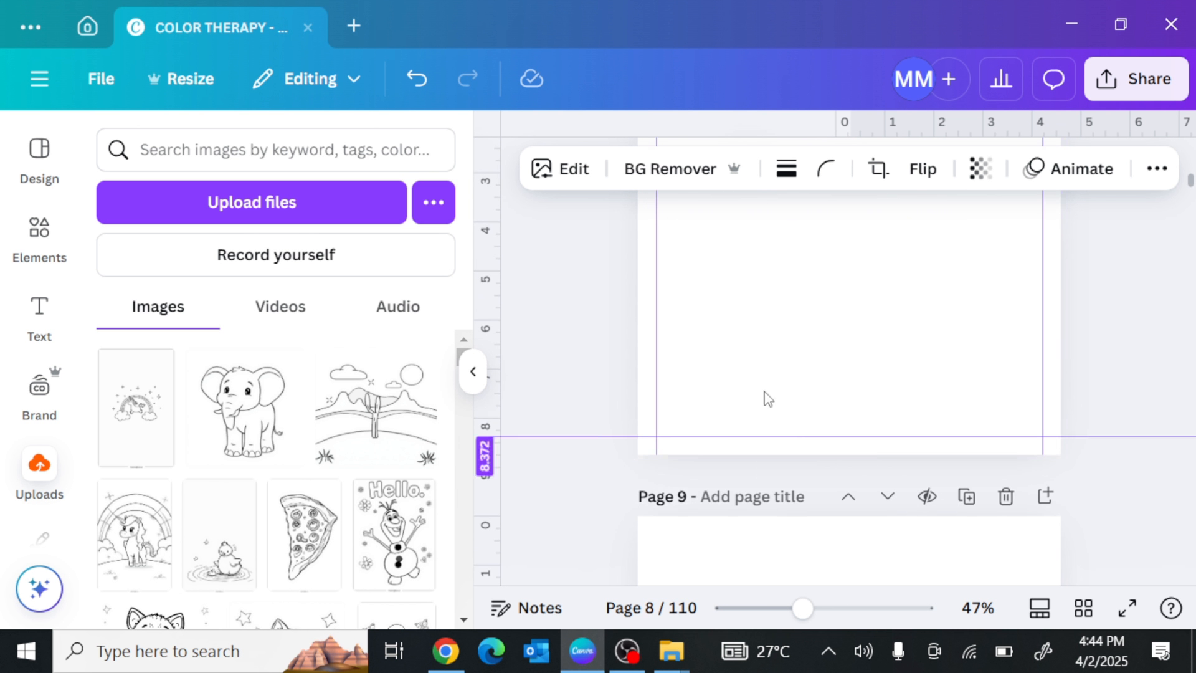
scroll(743, 355, "up", 3)
scroll(149, 498, "down", 2)
left_click_drag(128, 381, 775, 386)
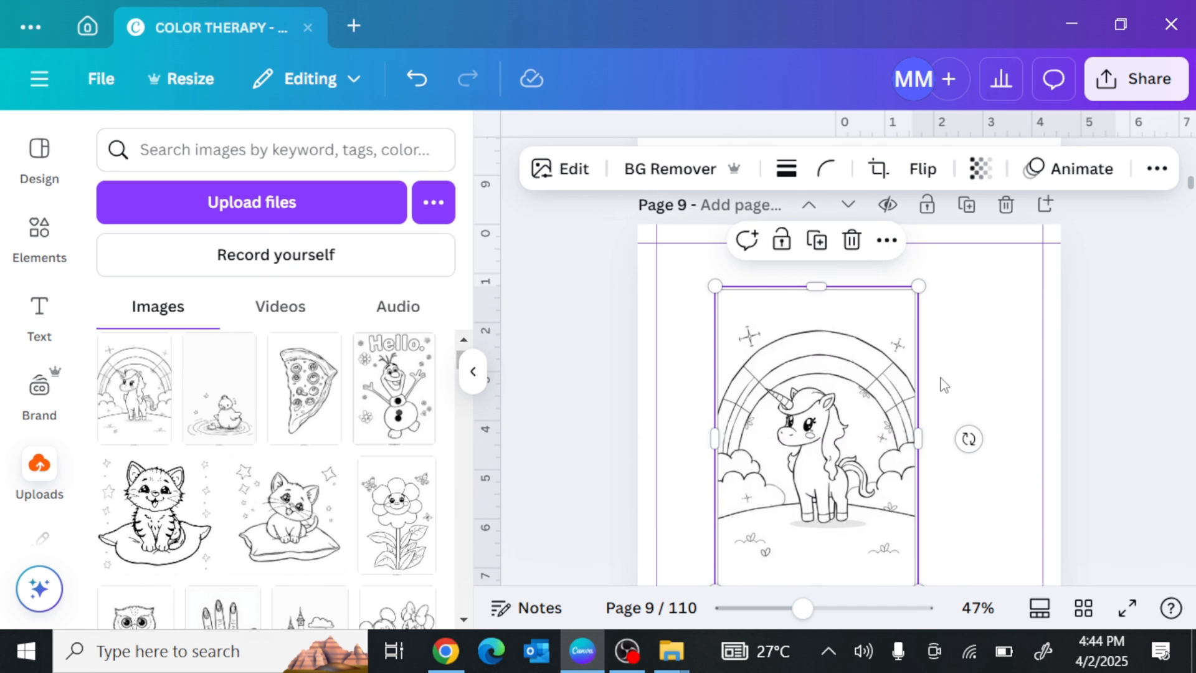
left_click(1114, 369)
left_click(835, 387)
scroll(843, 425, "down", 2)
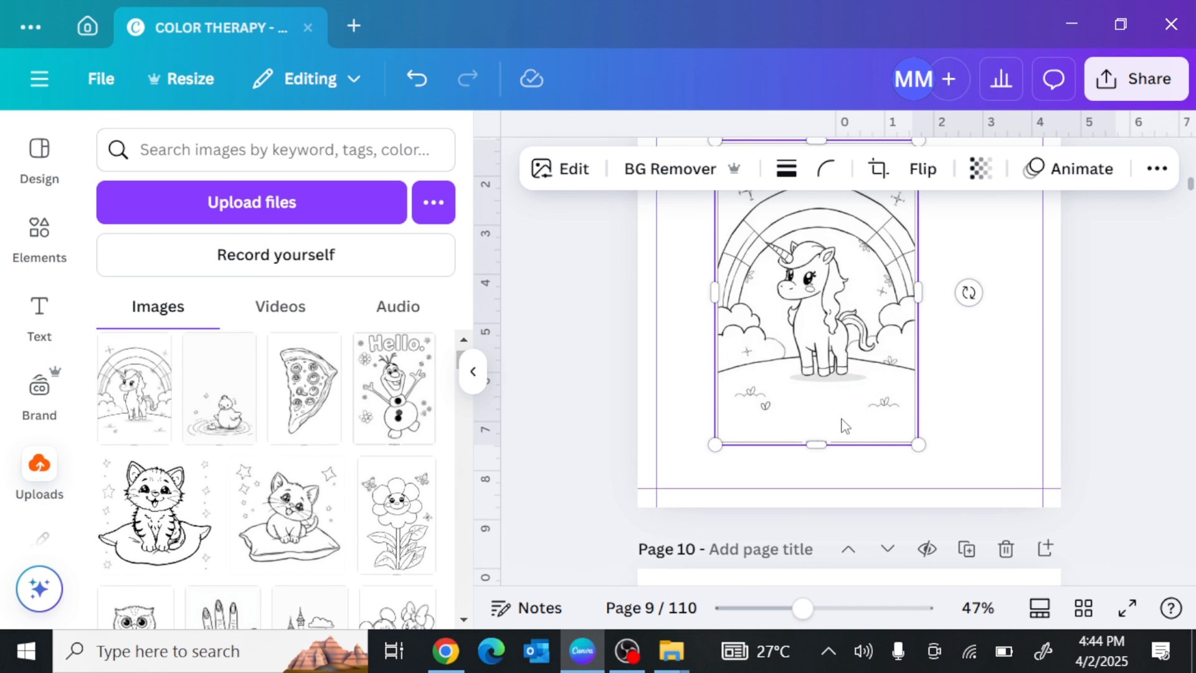
scroll(843, 426, "up", 2)
left_click(1131, 333)
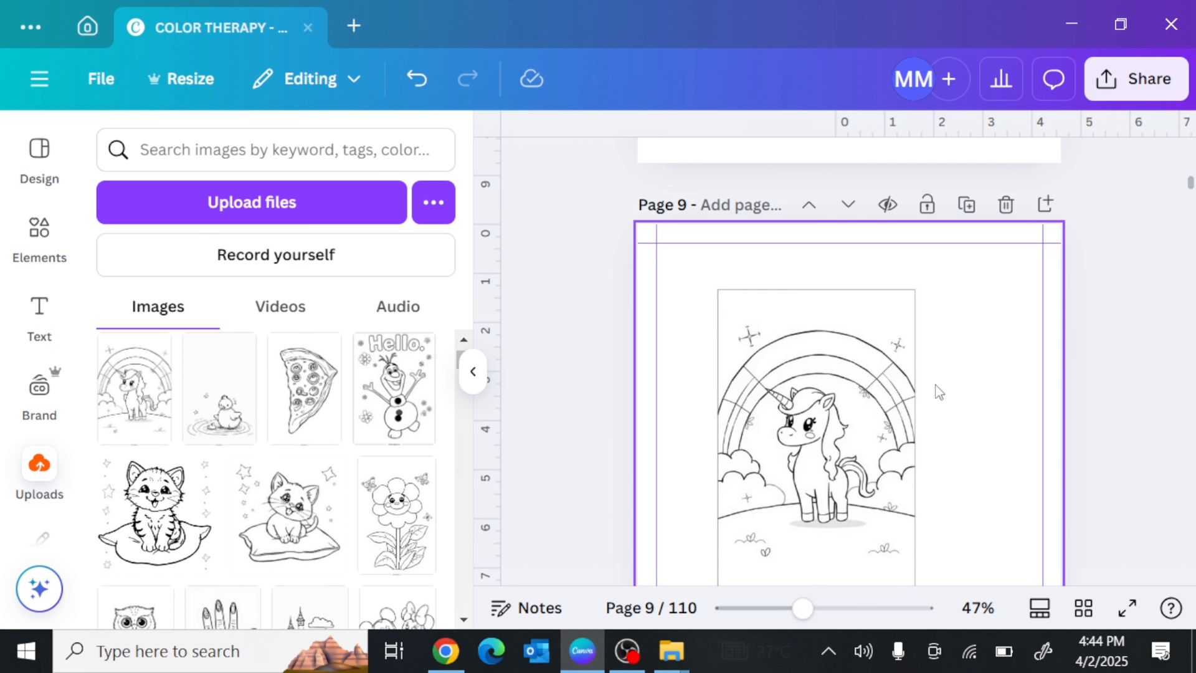
Crop all four edges of the unicorn and rainbow image on page 9 to remove its outer border
left_click(866, 427)
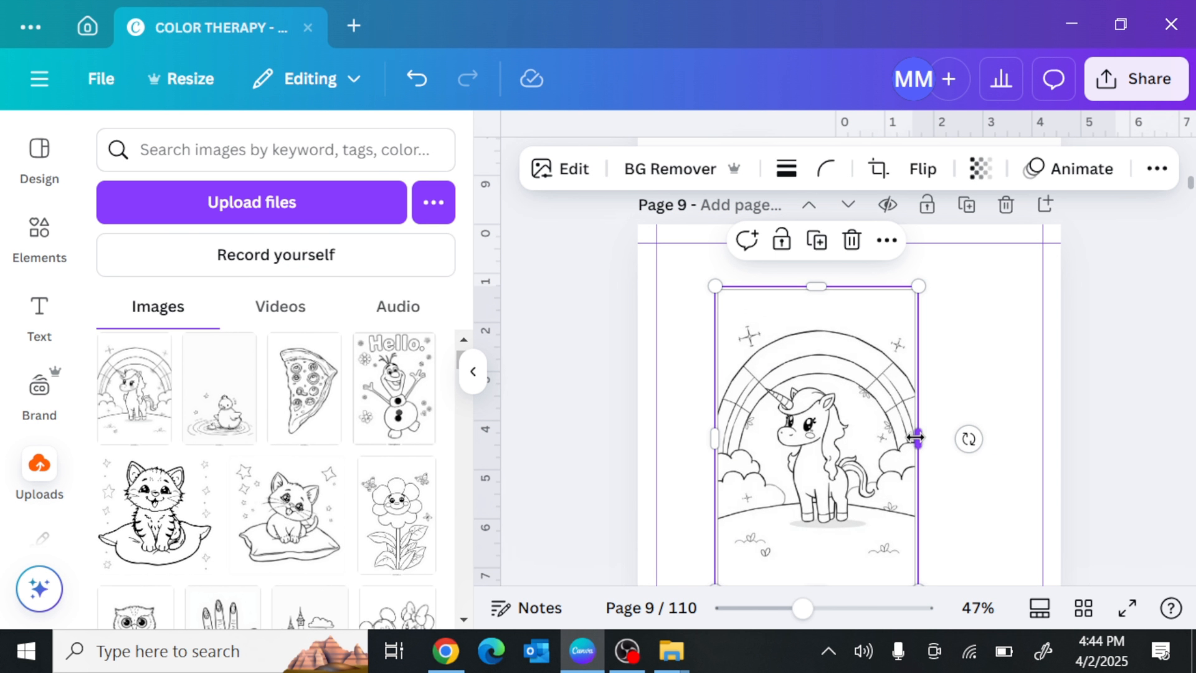
left_click_drag(916, 438, 906, 438)
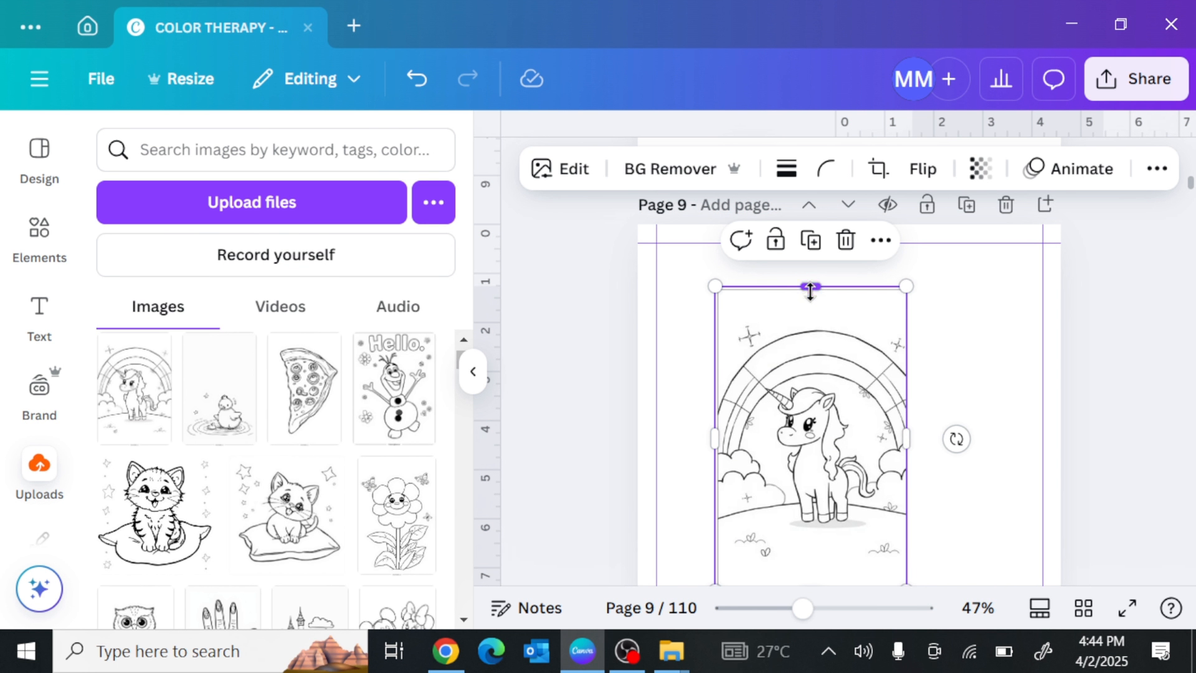
left_click_drag(810, 288, 810, 299)
left_click_drag(715, 444, 726, 443)
scroll(727, 443, "down", 3)
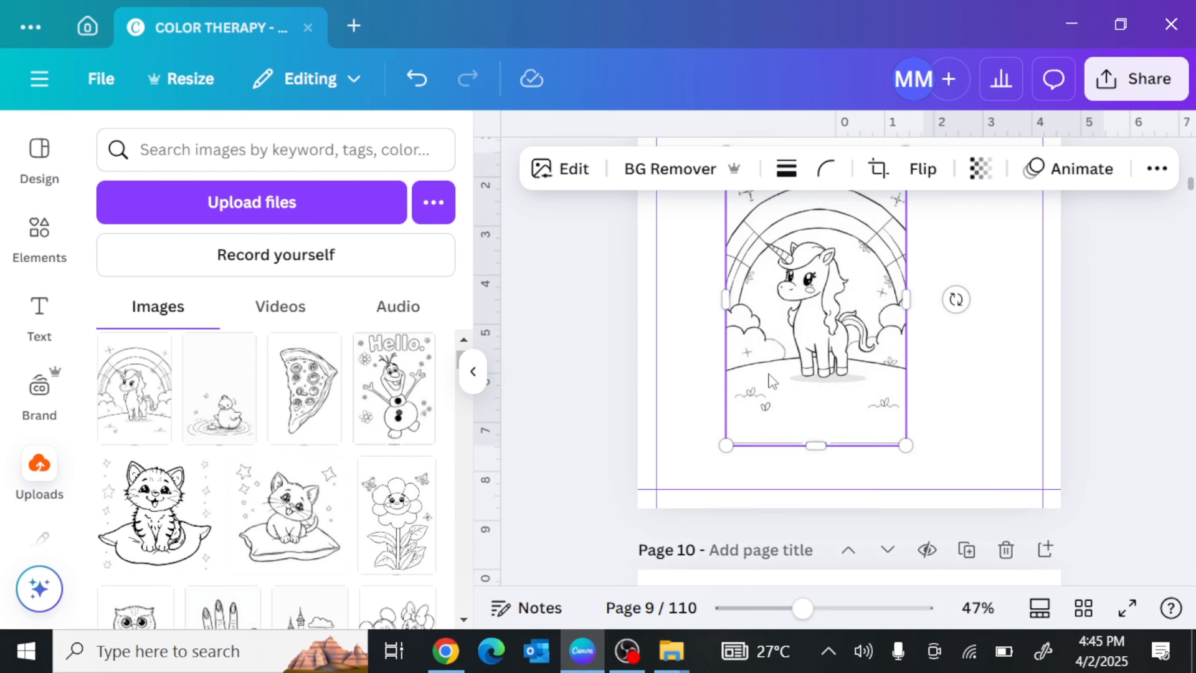
left_click_drag(824, 443, 818, 431)
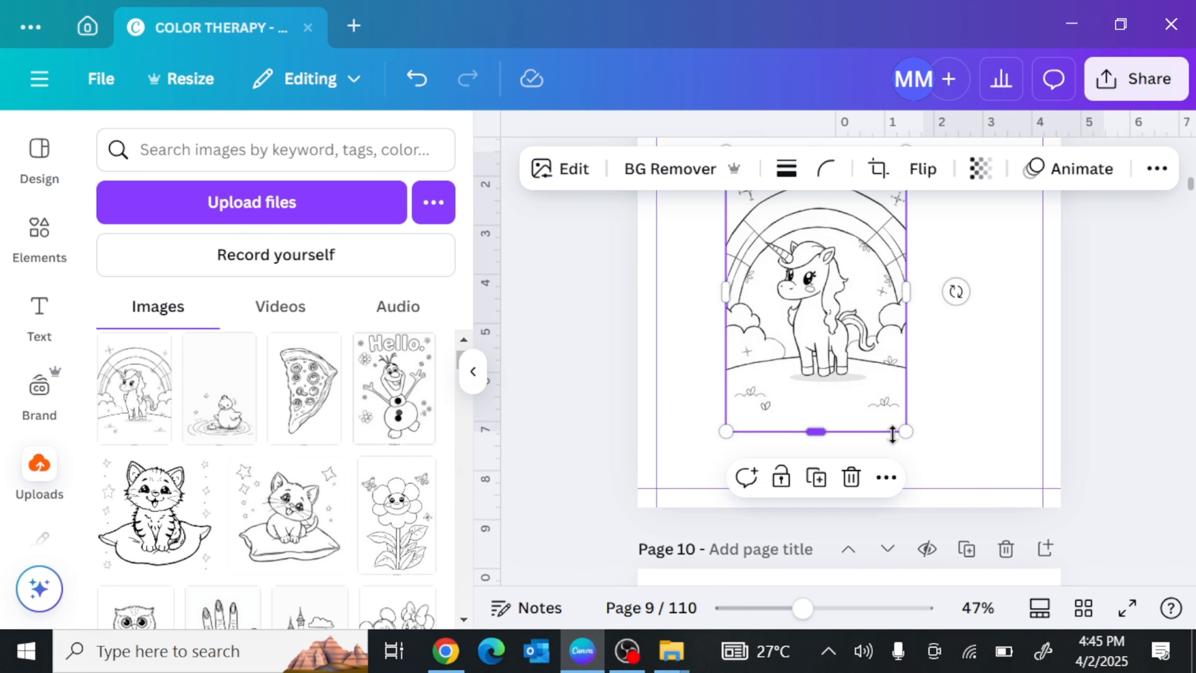
Enlarge the unicorn and rainbow image on page 9 and position it to fill the area inside the margins
left_click_drag(907, 431, 988, 491)
scroll(843, 530, "up", 3)
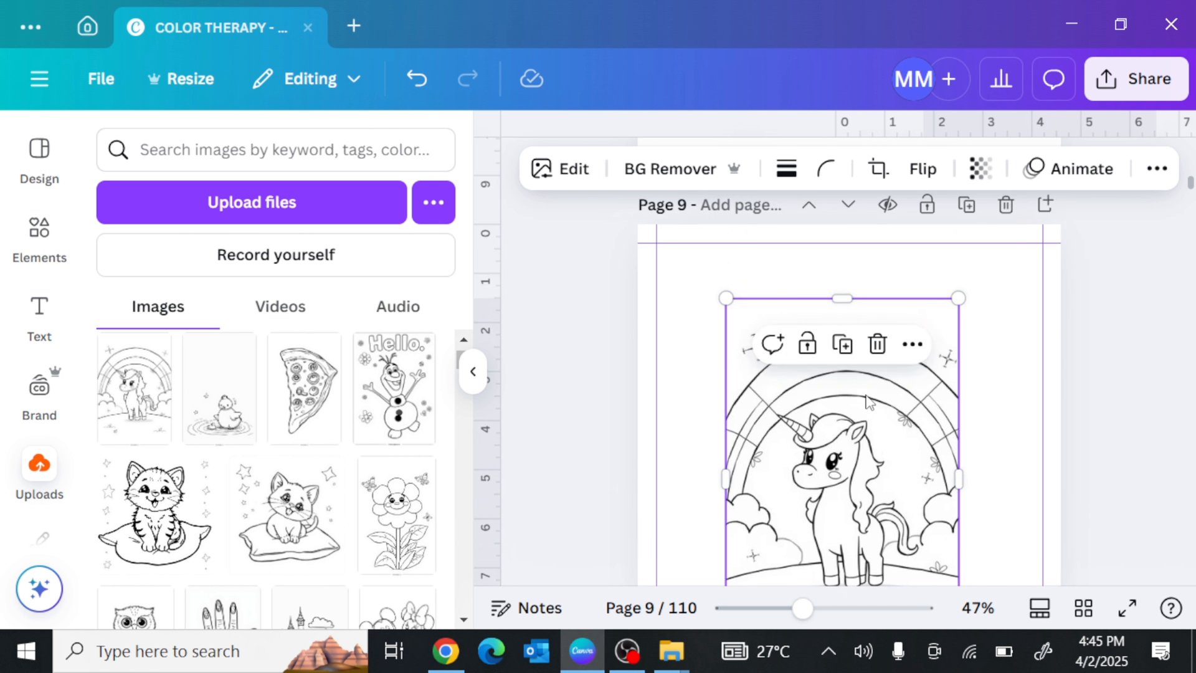
left_click_drag(830, 367, 812, 357)
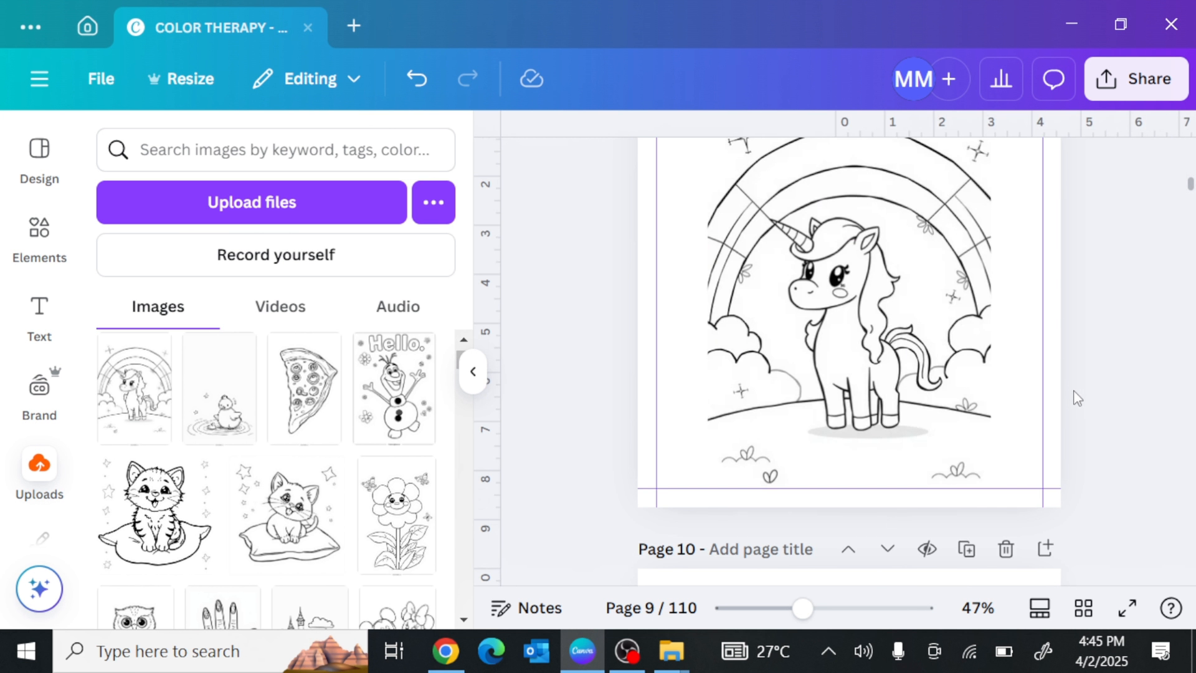
scroll(1076, 398, "up", 2)
scroll(1070, 398, "down", 2)
Place the uploaded duck coloring image on page 11, leaving page 10 blank
scroll(1051, 421, "down", 8)
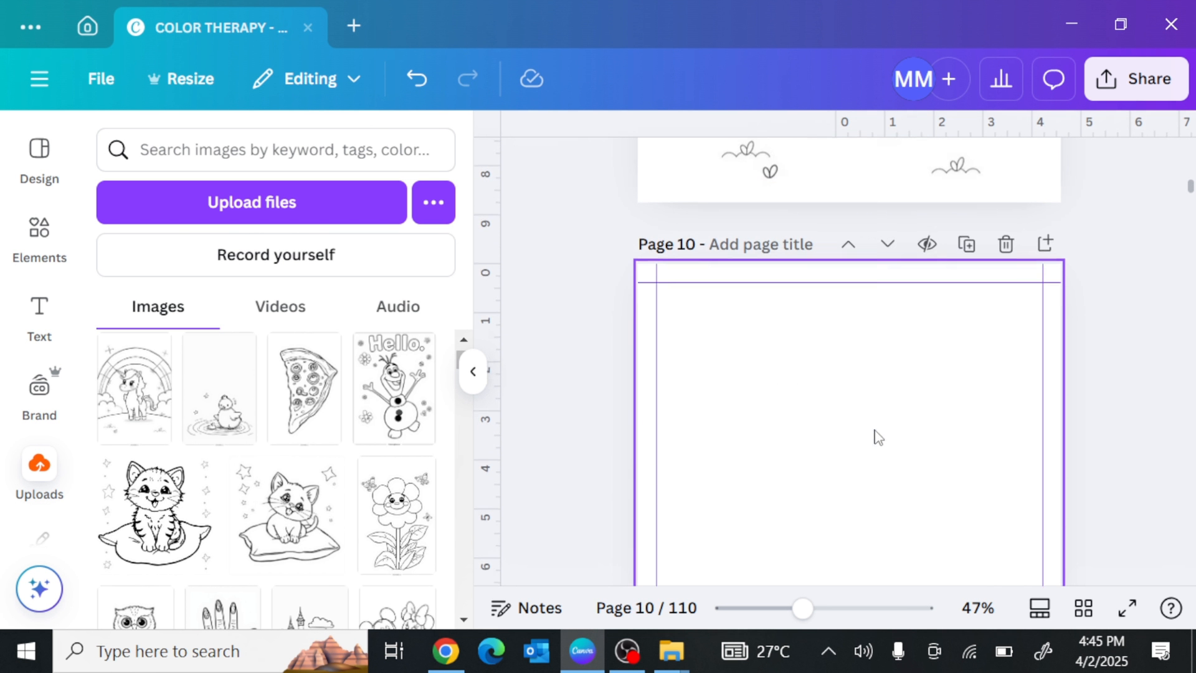
scroll(863, 416, "down", 8)
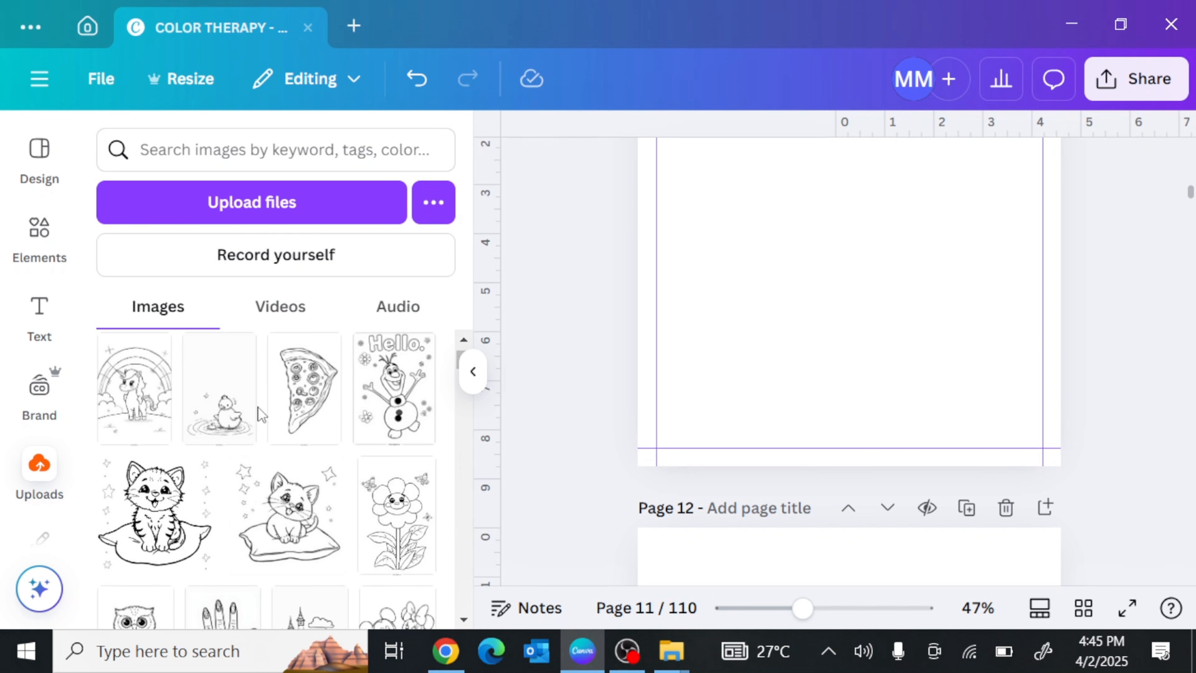
left_click_drag(228, 397, 781, 229)
scroll(964, 375, "up", 3)
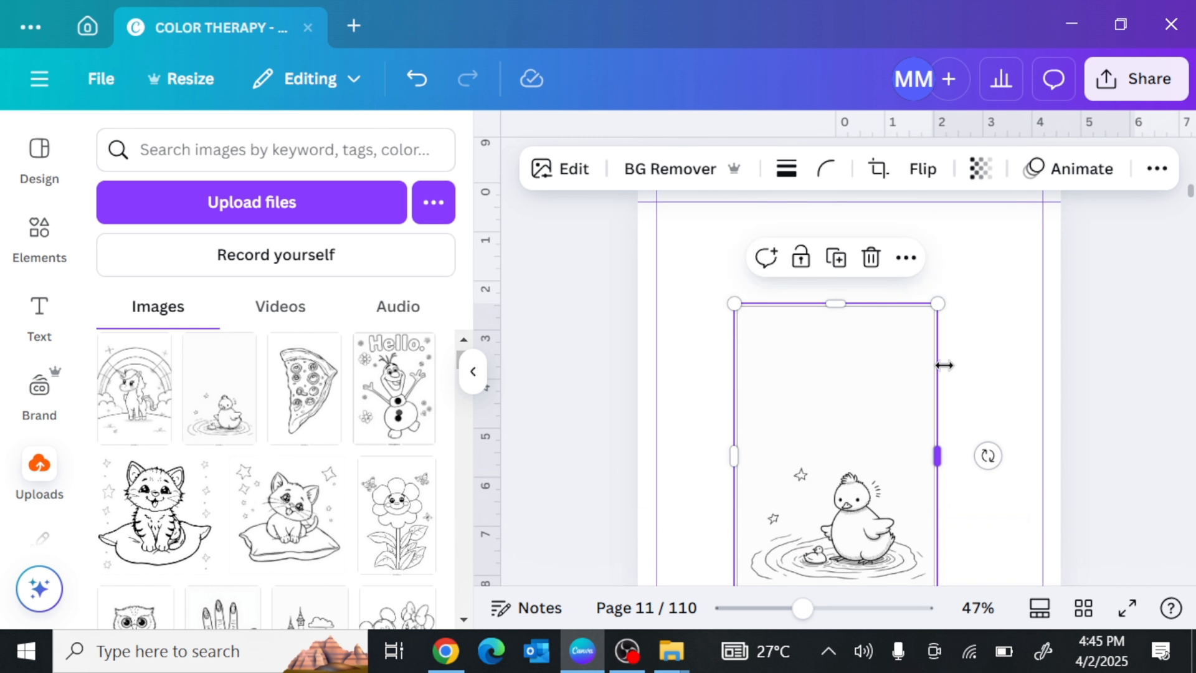
Review the opening pages of the book from the title page through the first coloring pages
scroll(945, 365, "up", 15)
scroll(948, 406, "down", 12)
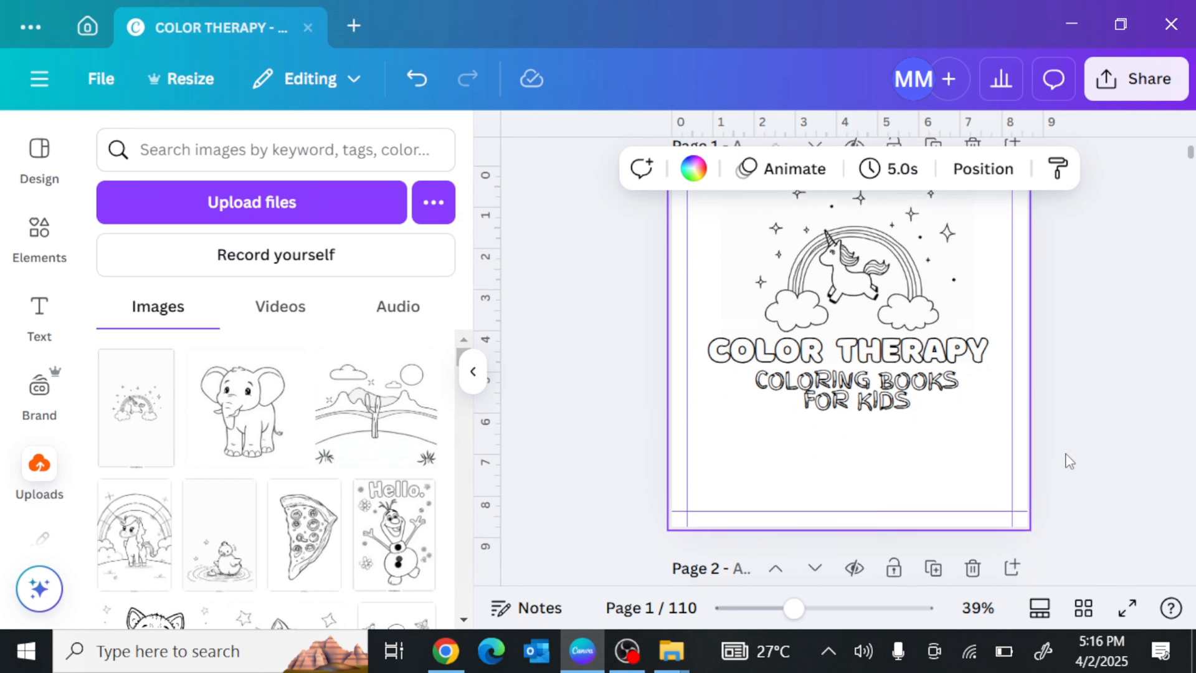
scroll(1065, 459, "down", 5)
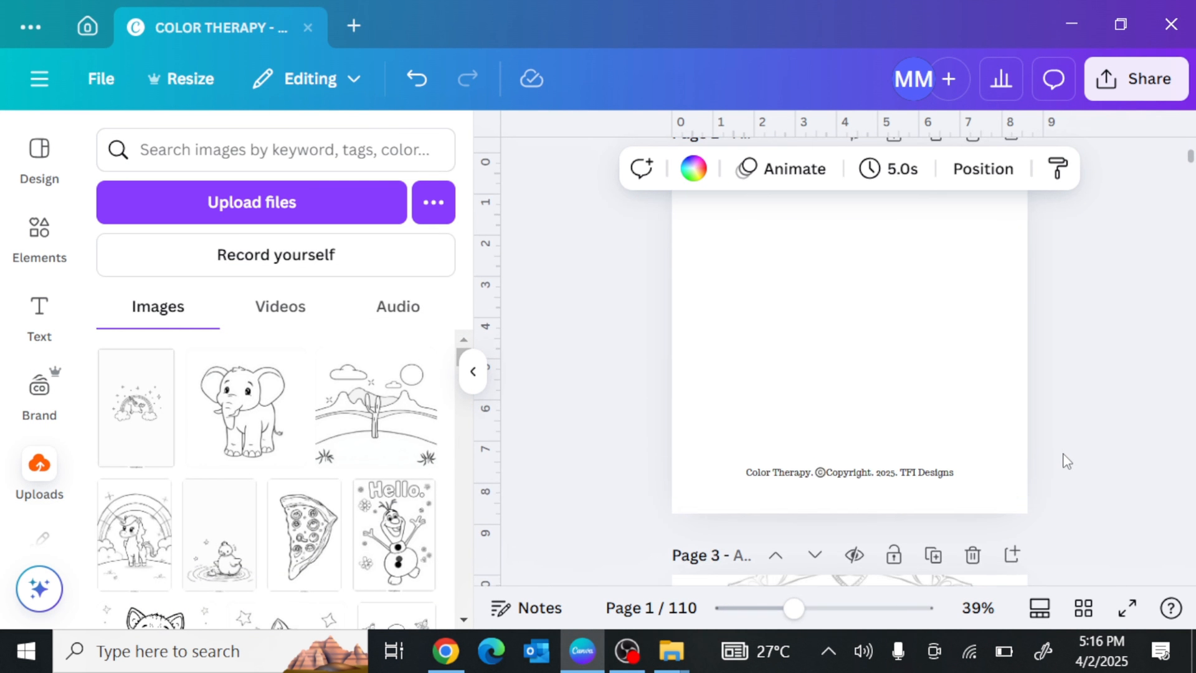
scroll(1066, 461, "down", 20)
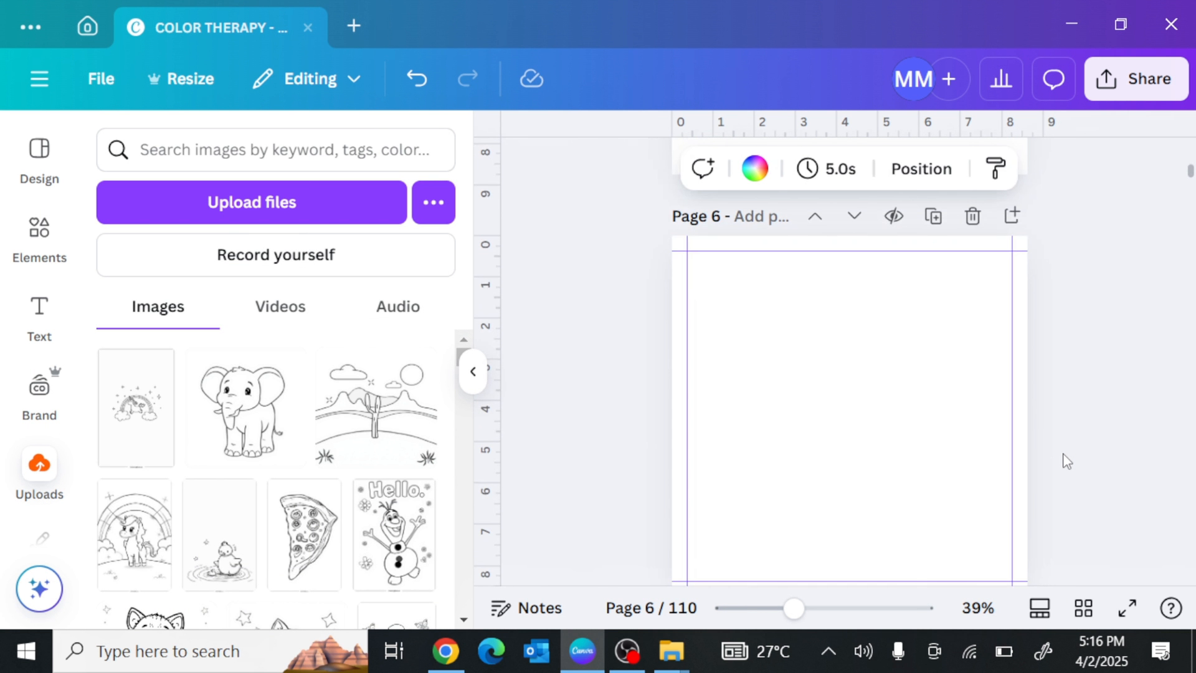
scroll(1067, 461, "down", 4)
Switch to the grid view and check the alternation of coloring images and blank pages up to page 80
left_click(1086, 616)
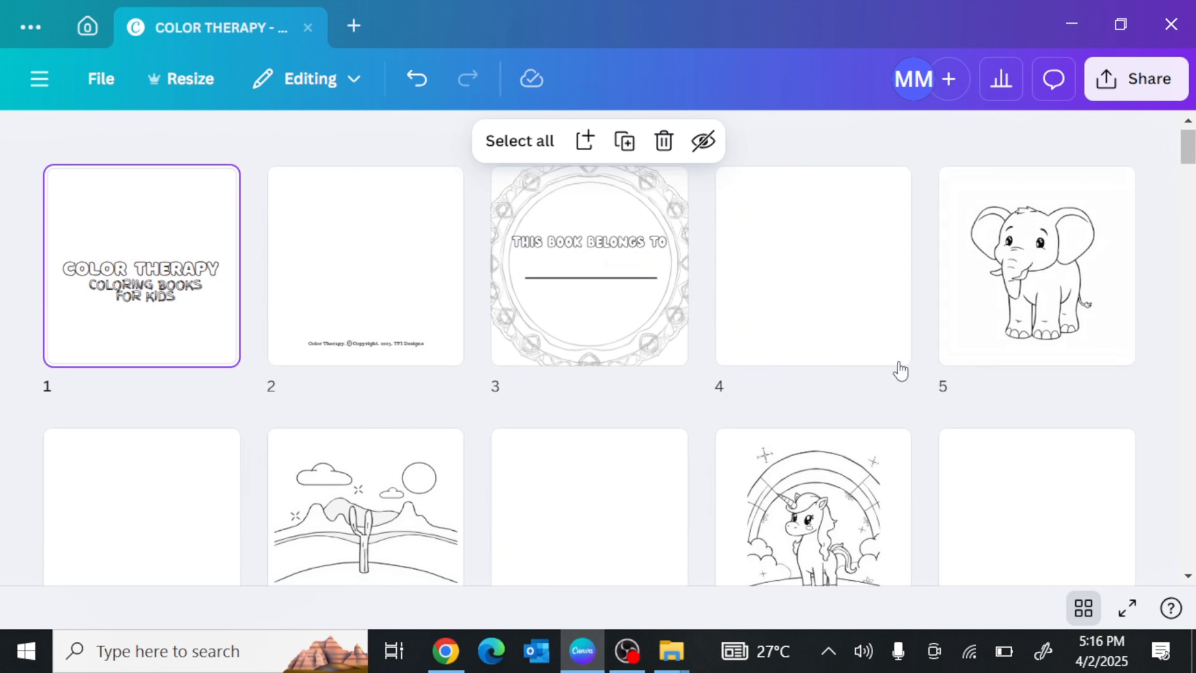
scroll(662, 307, "down", 3)
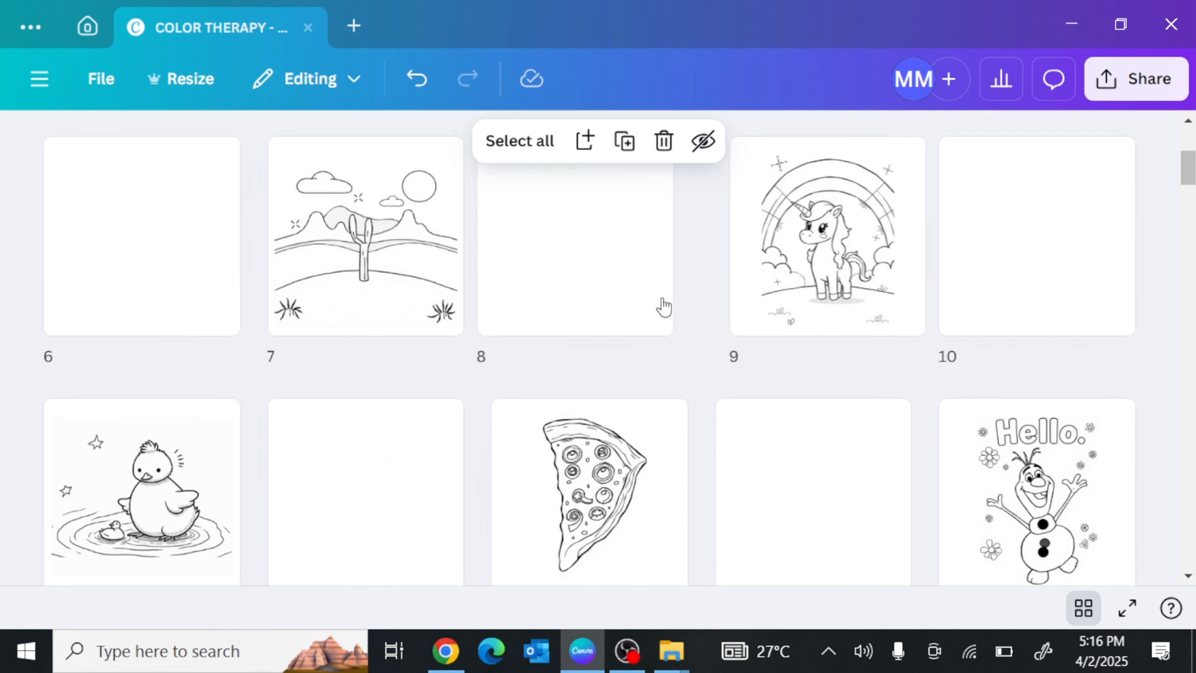
scroll(544, 318, "up", 3)
scroll(704, 351, "down", 3)
scroll(703, 351, "down", 12)
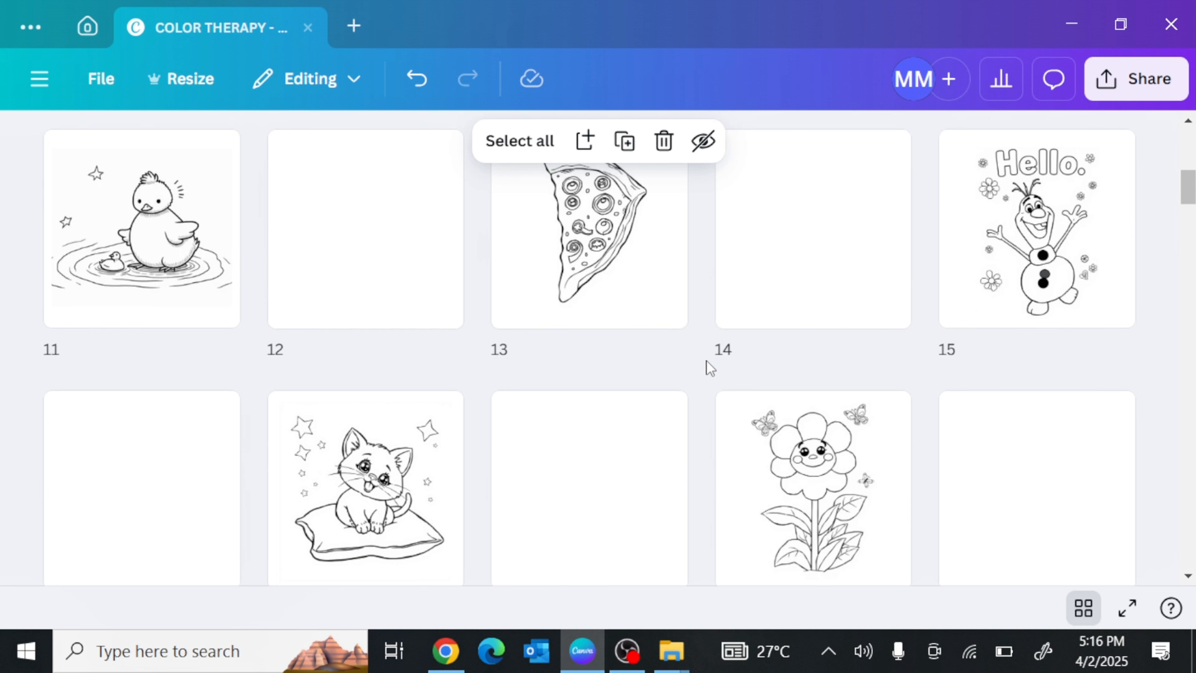
scroll(708, 372, "down", 3)
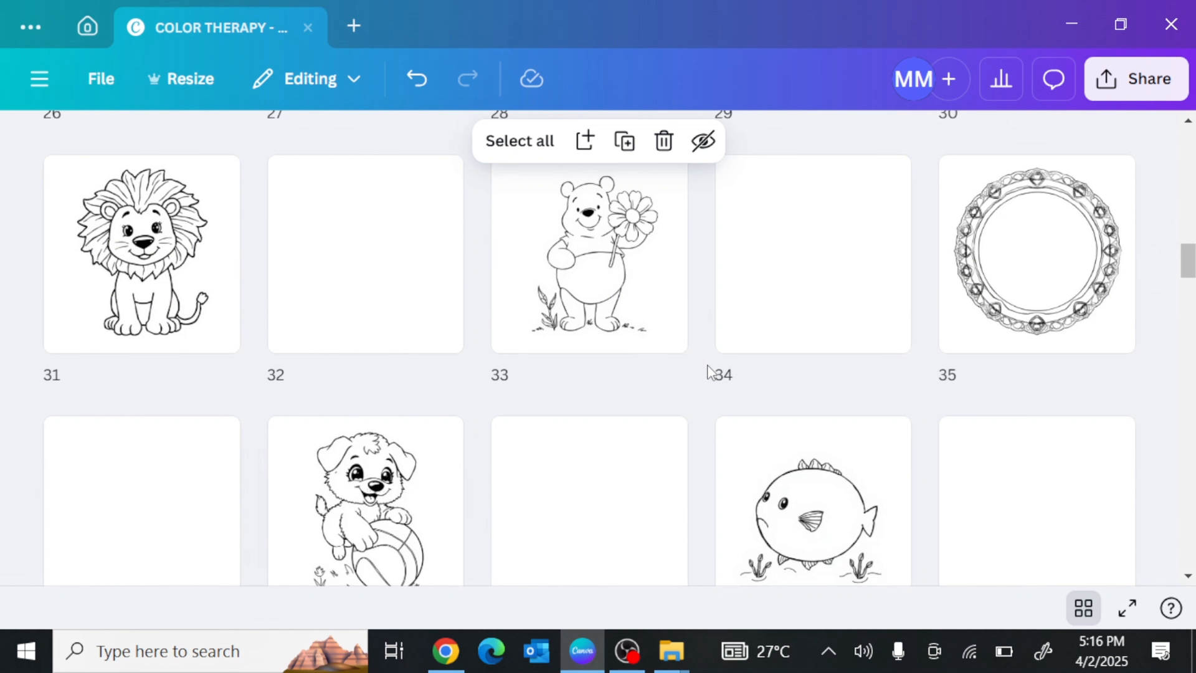
scroll(585, 278, "down", 5)
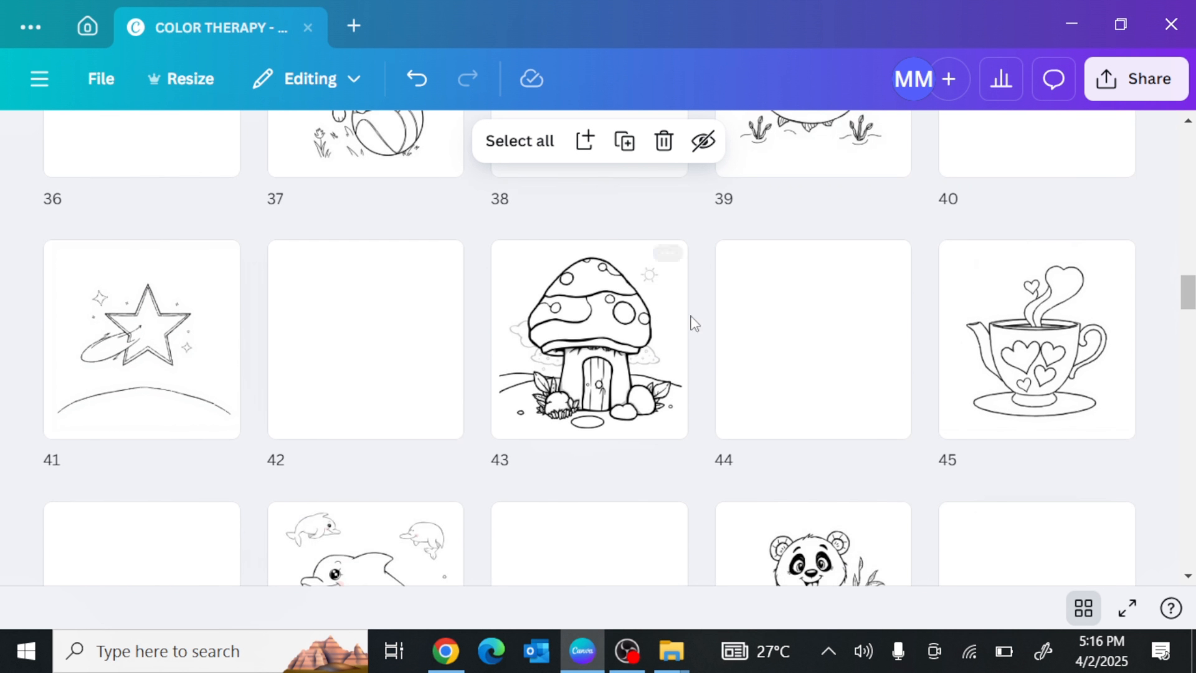
scroll(1034, 348, "down", 3)
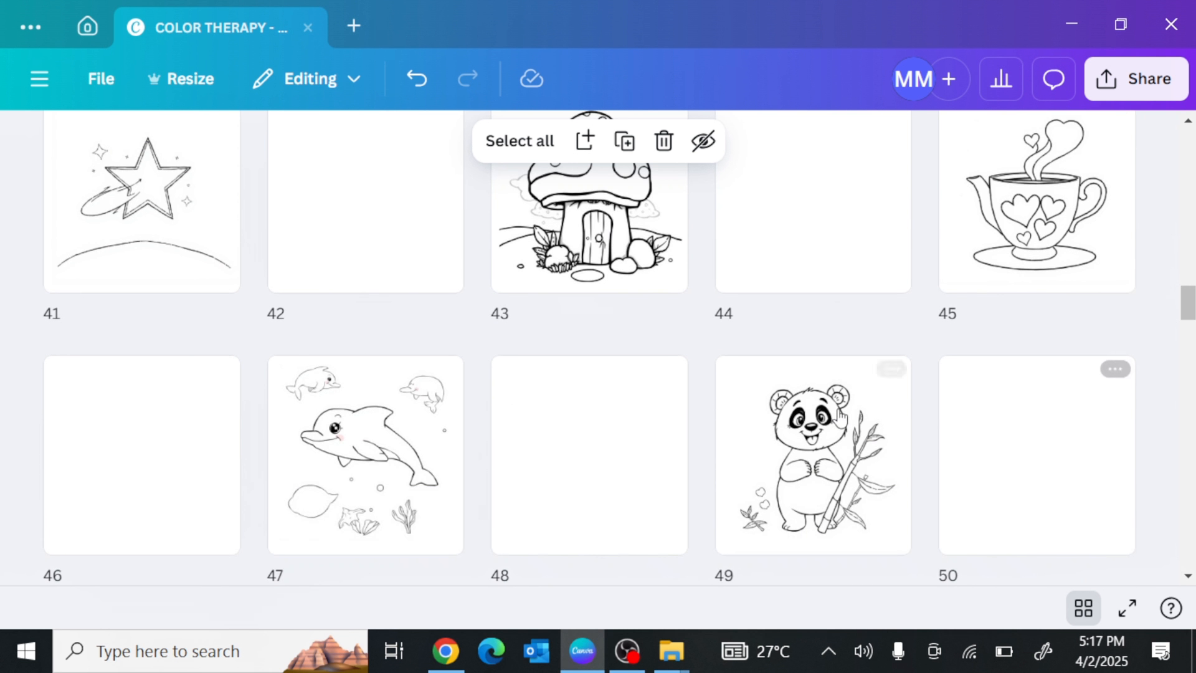
scroll(847, 423, "down", 10)
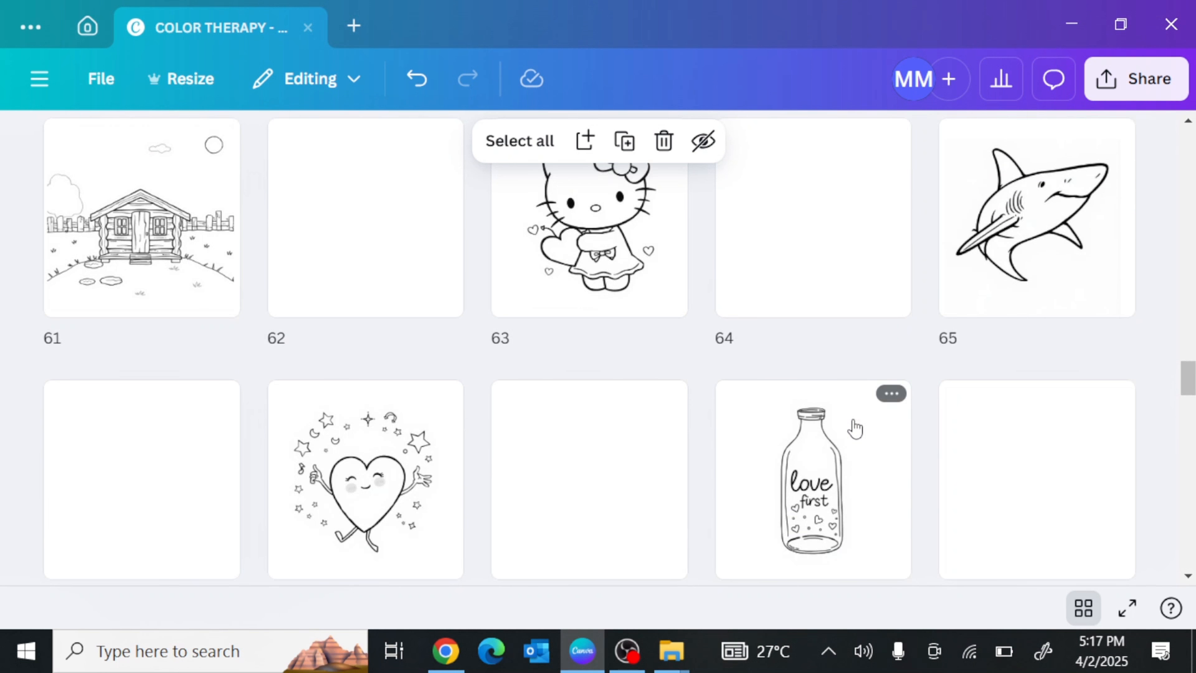
scroll(855, 429, "down", 6)
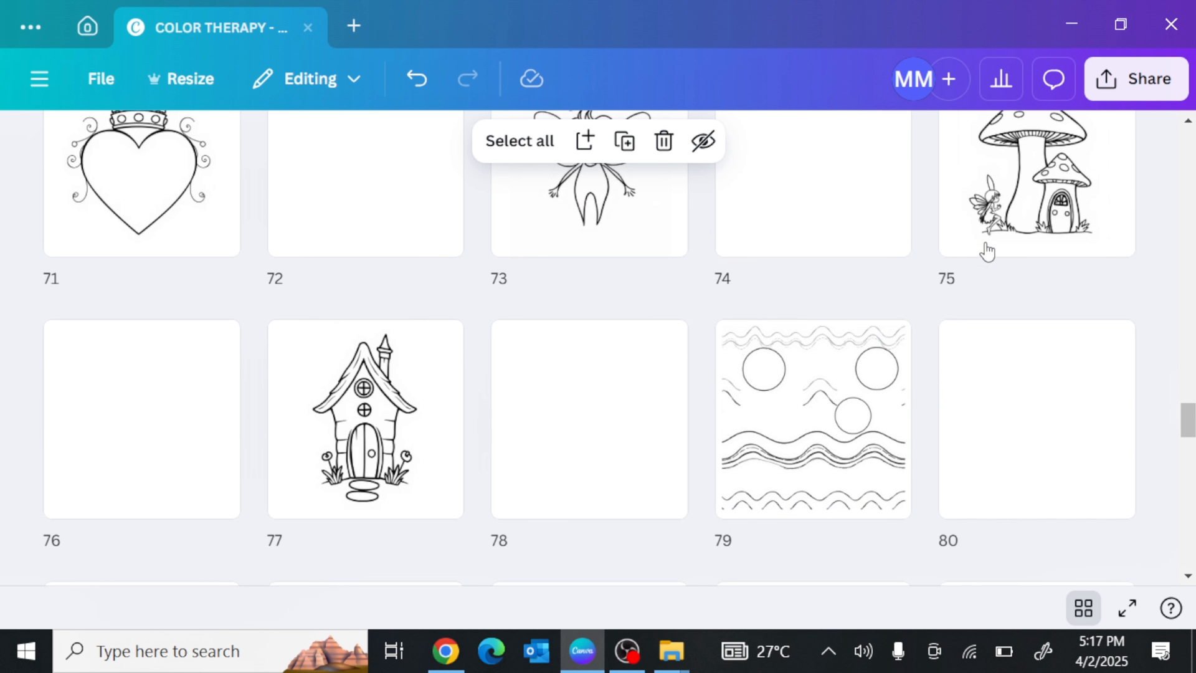
Download pages 1–110 as PDF Print with the CMYK (best for professional printing) color profile
left_click(1144, 79)
scroll(861, 466, "down", 1)
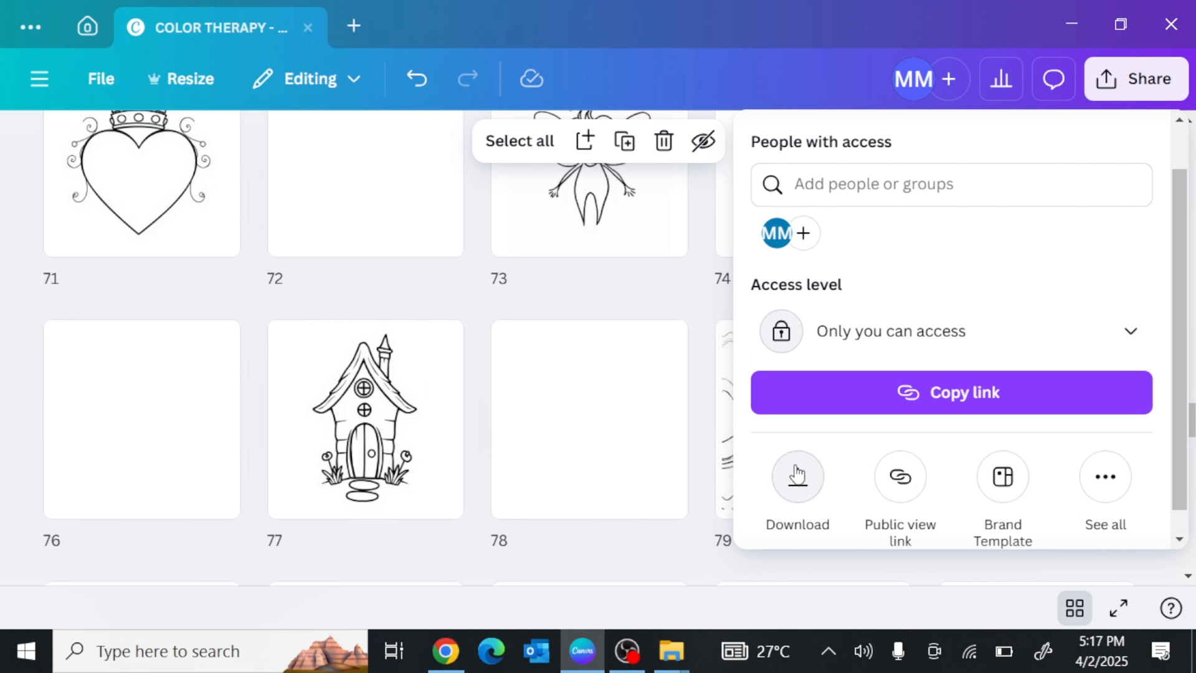
left_click(784, 484)
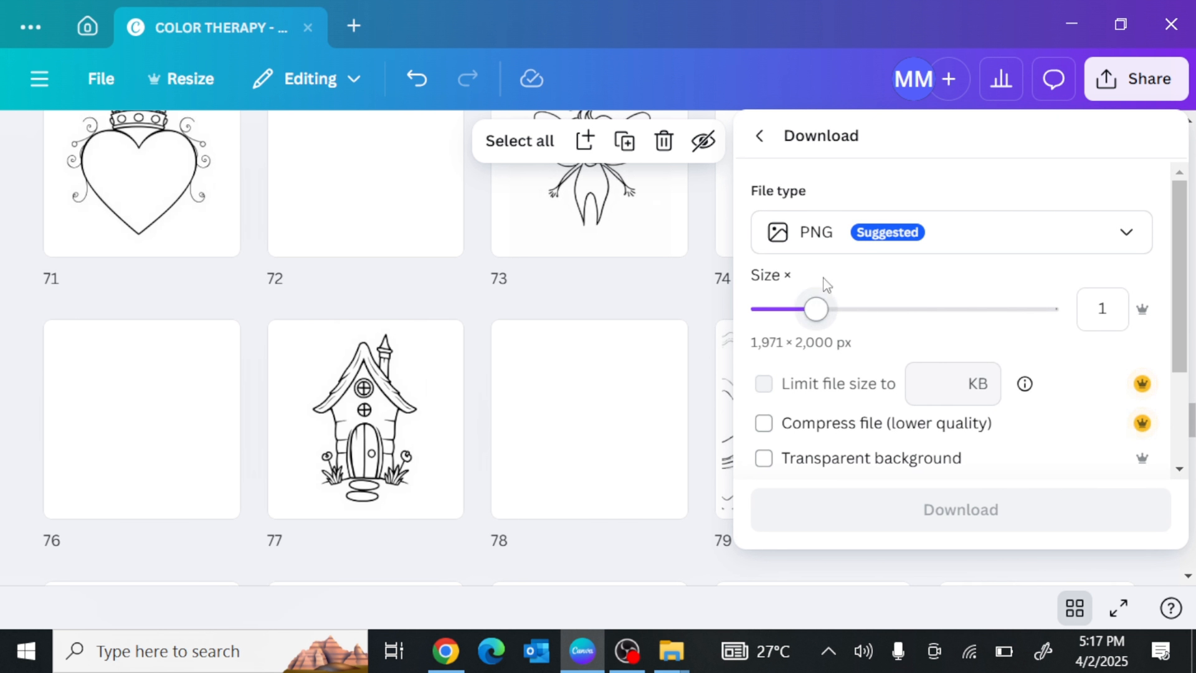
left_click(838, 246)
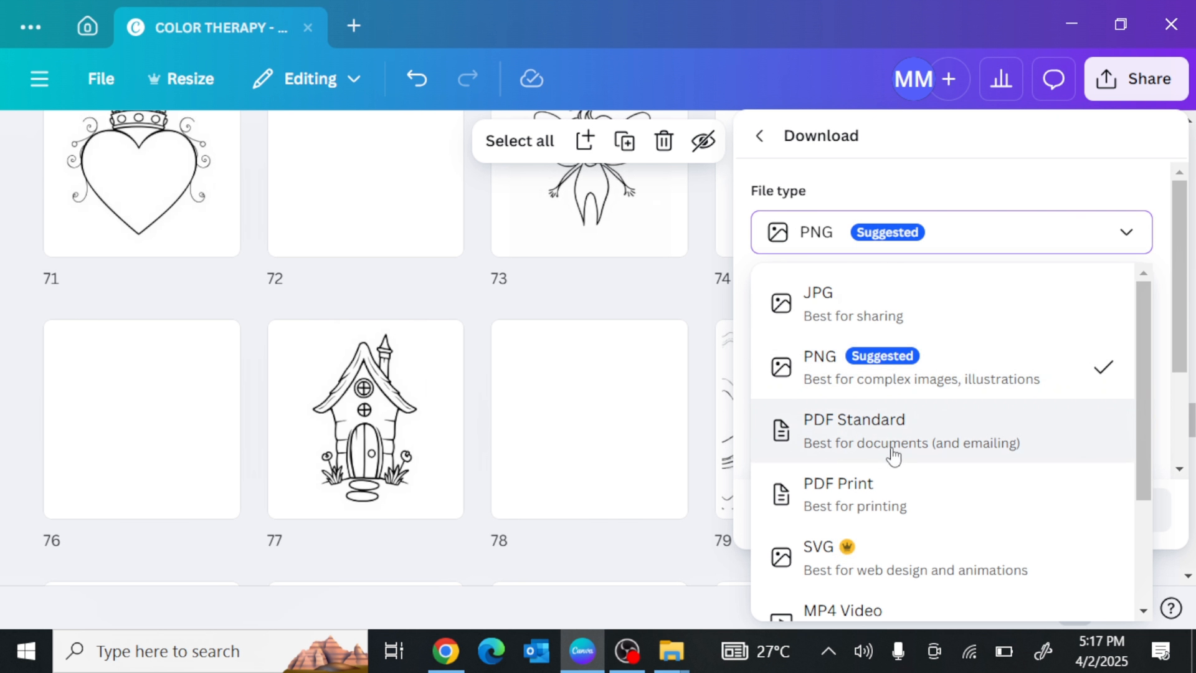
left_click(878, 497)
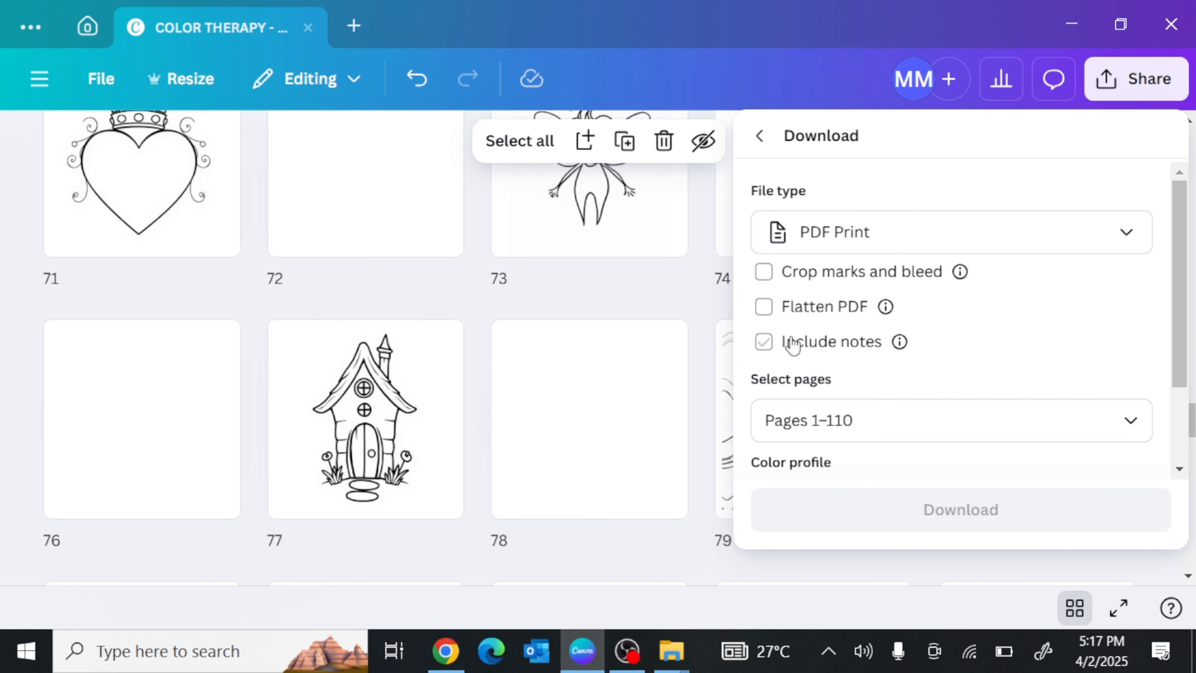
scroll(940, 374, "down", 3)
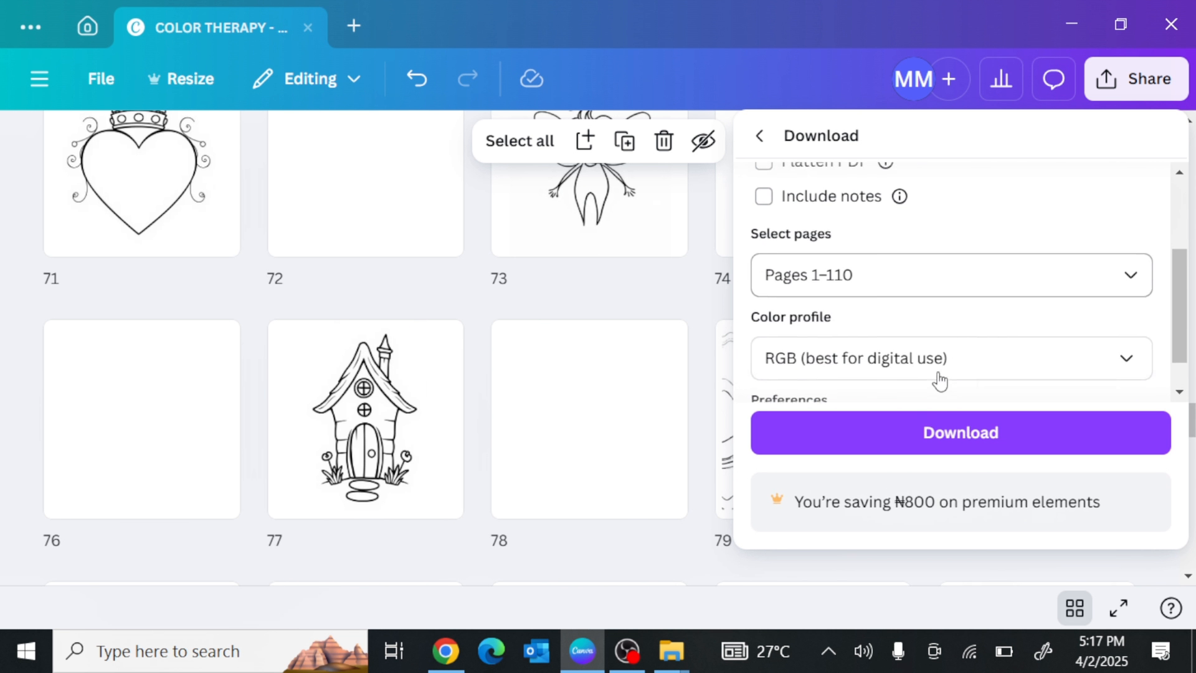
left_click(973, 367)
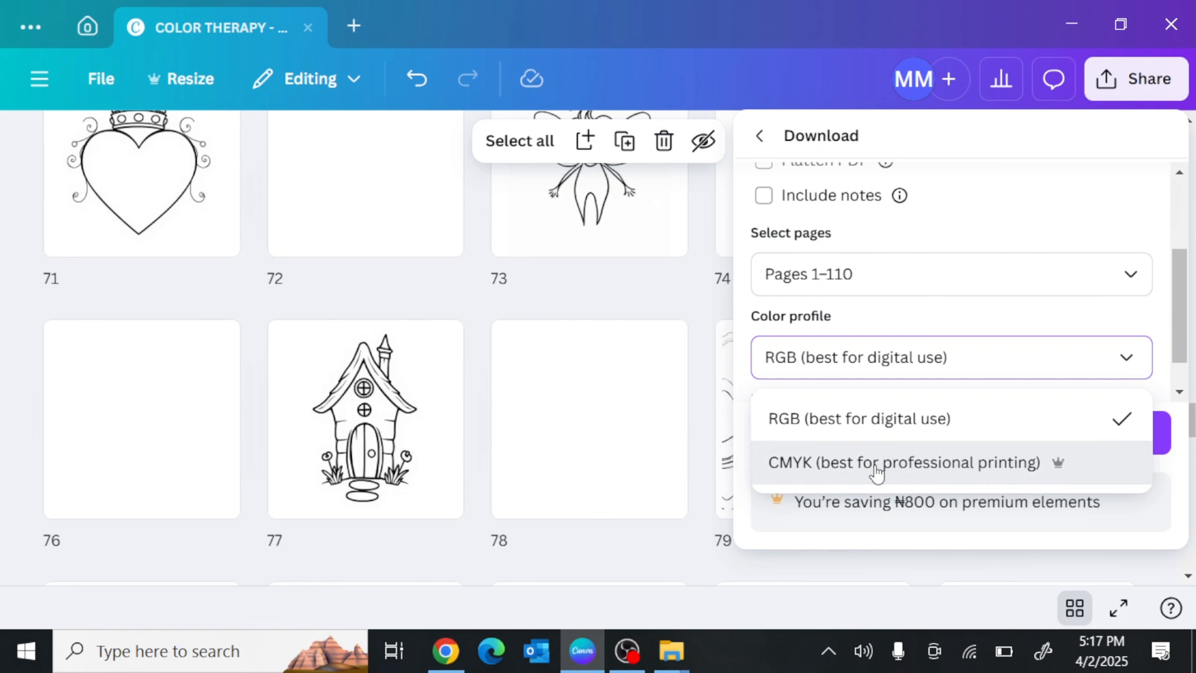
left_click(877, 471)
left_click(920, 506)
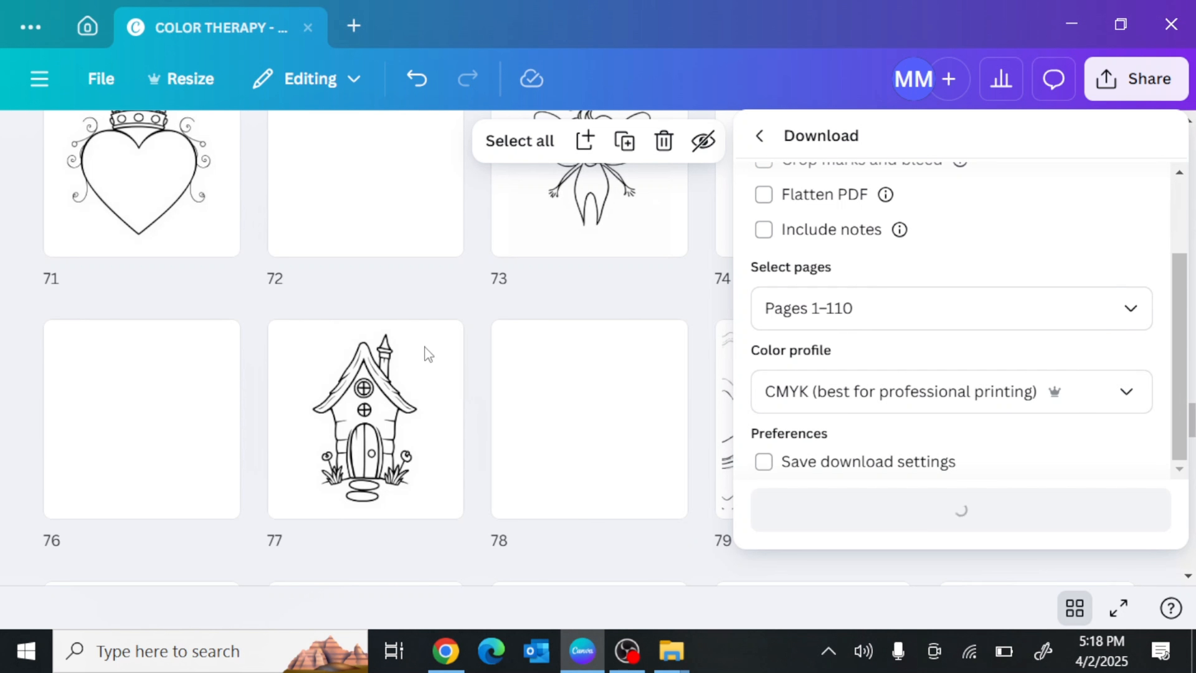
Switch to Chrome and look over the unicorn rainbow coloring page on coloringbook.ai
left_click(445, 651)
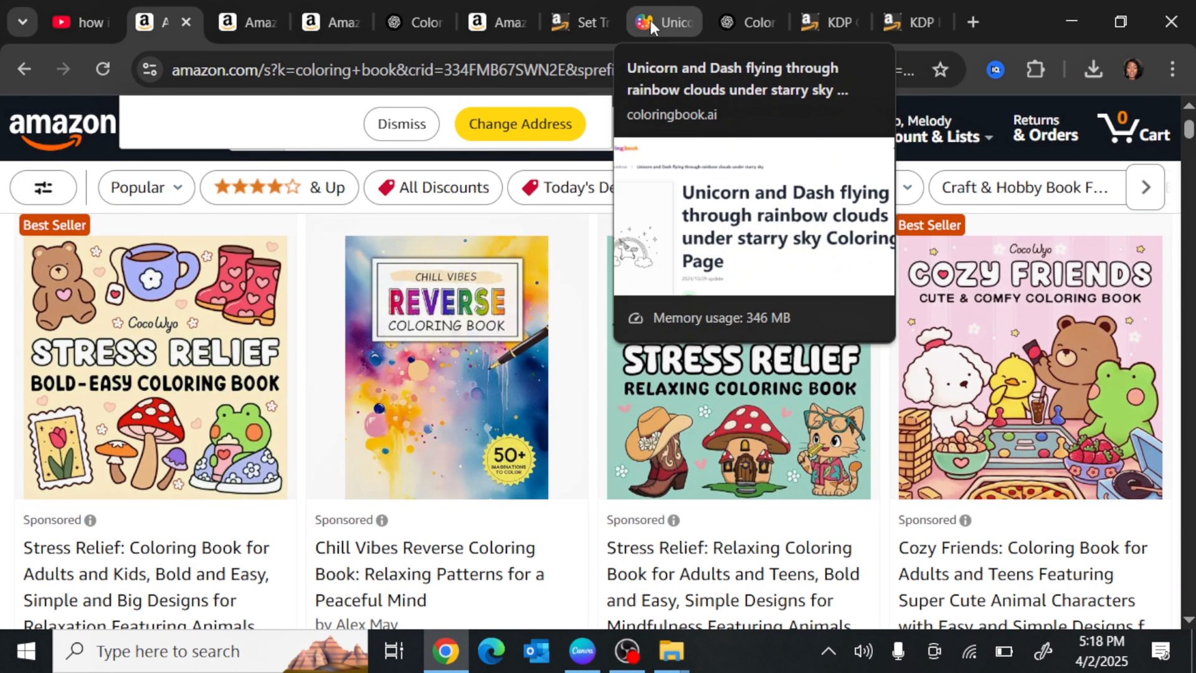
left_click(650, 20)
scroll(514, 346, "down", 4)
scroll(514, 346, "up", 4)
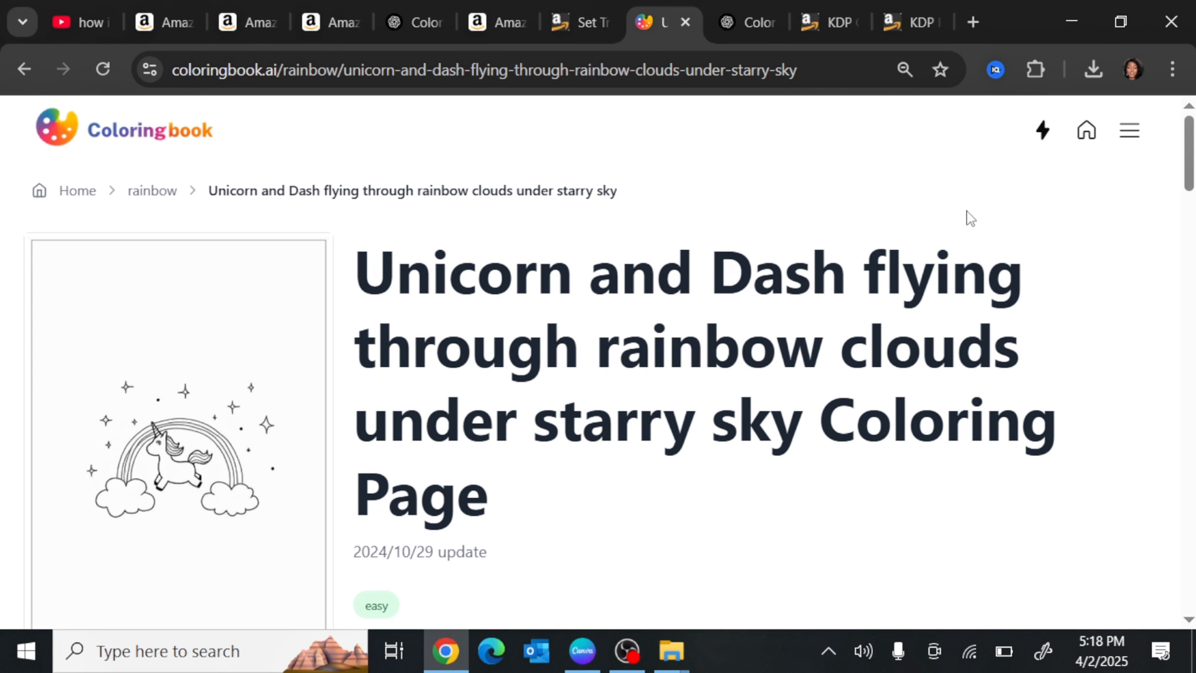
Open the coloringbook.ai pricing page and examine the monthly plans and their features
left_click(1130, 131)
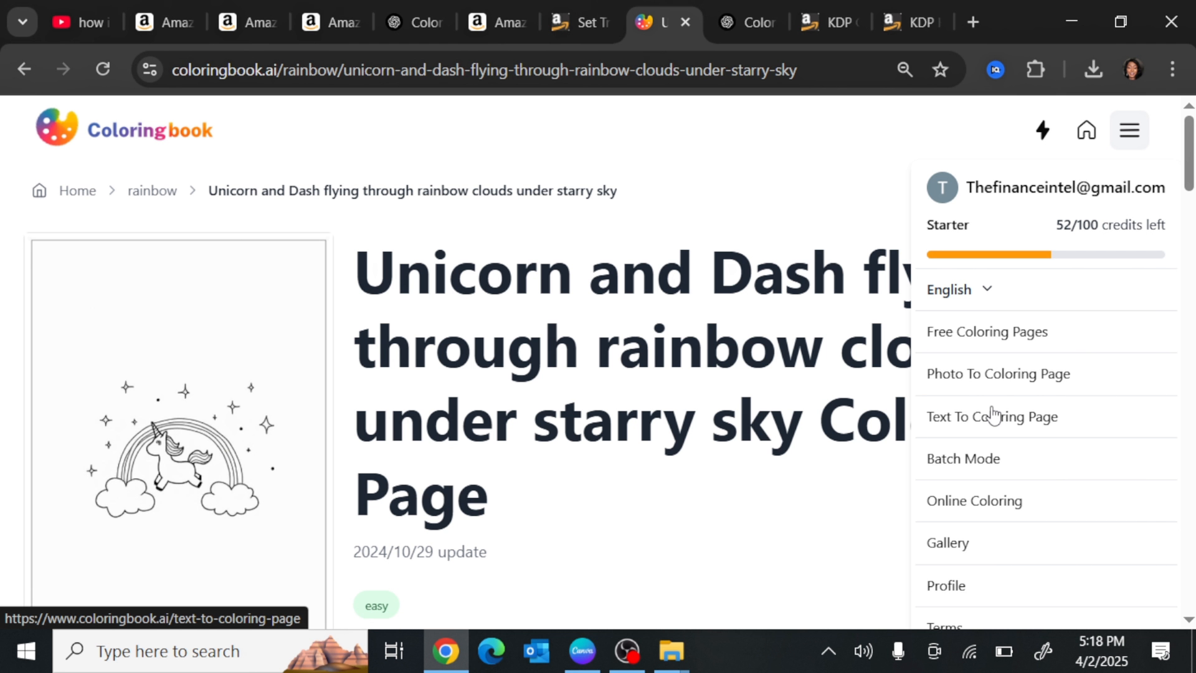
left_click(1043, 144)
scroll(160, 413, "down", 2)
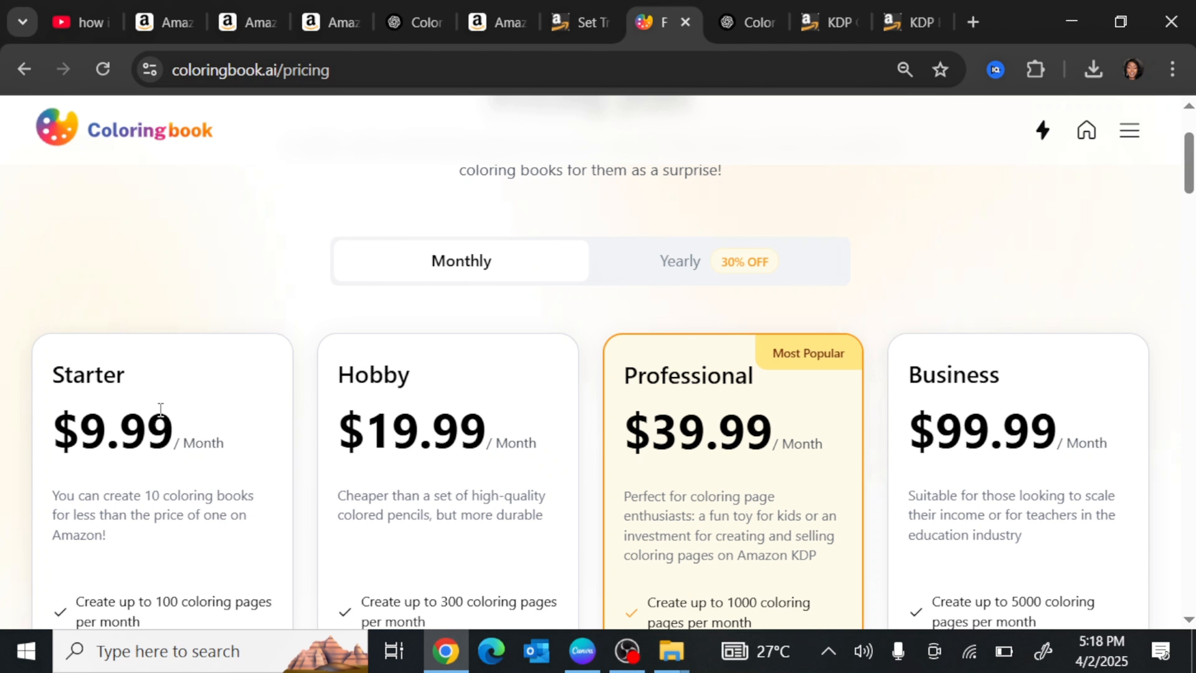
scroll(265, 481, "down", 2)
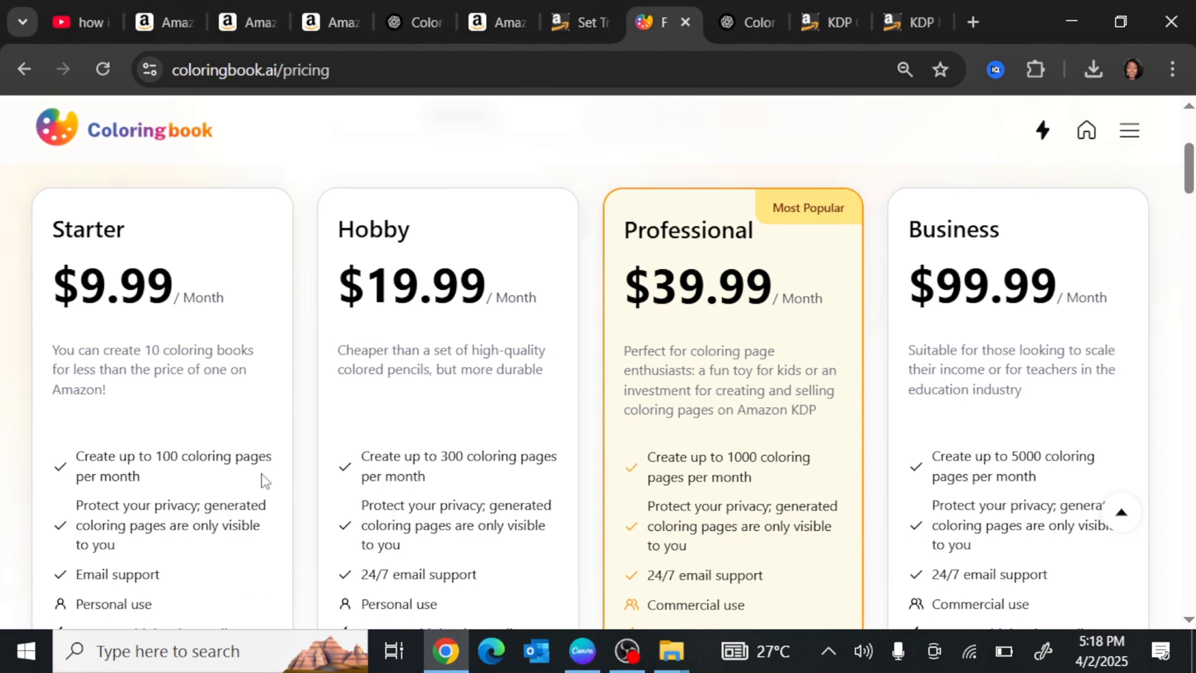